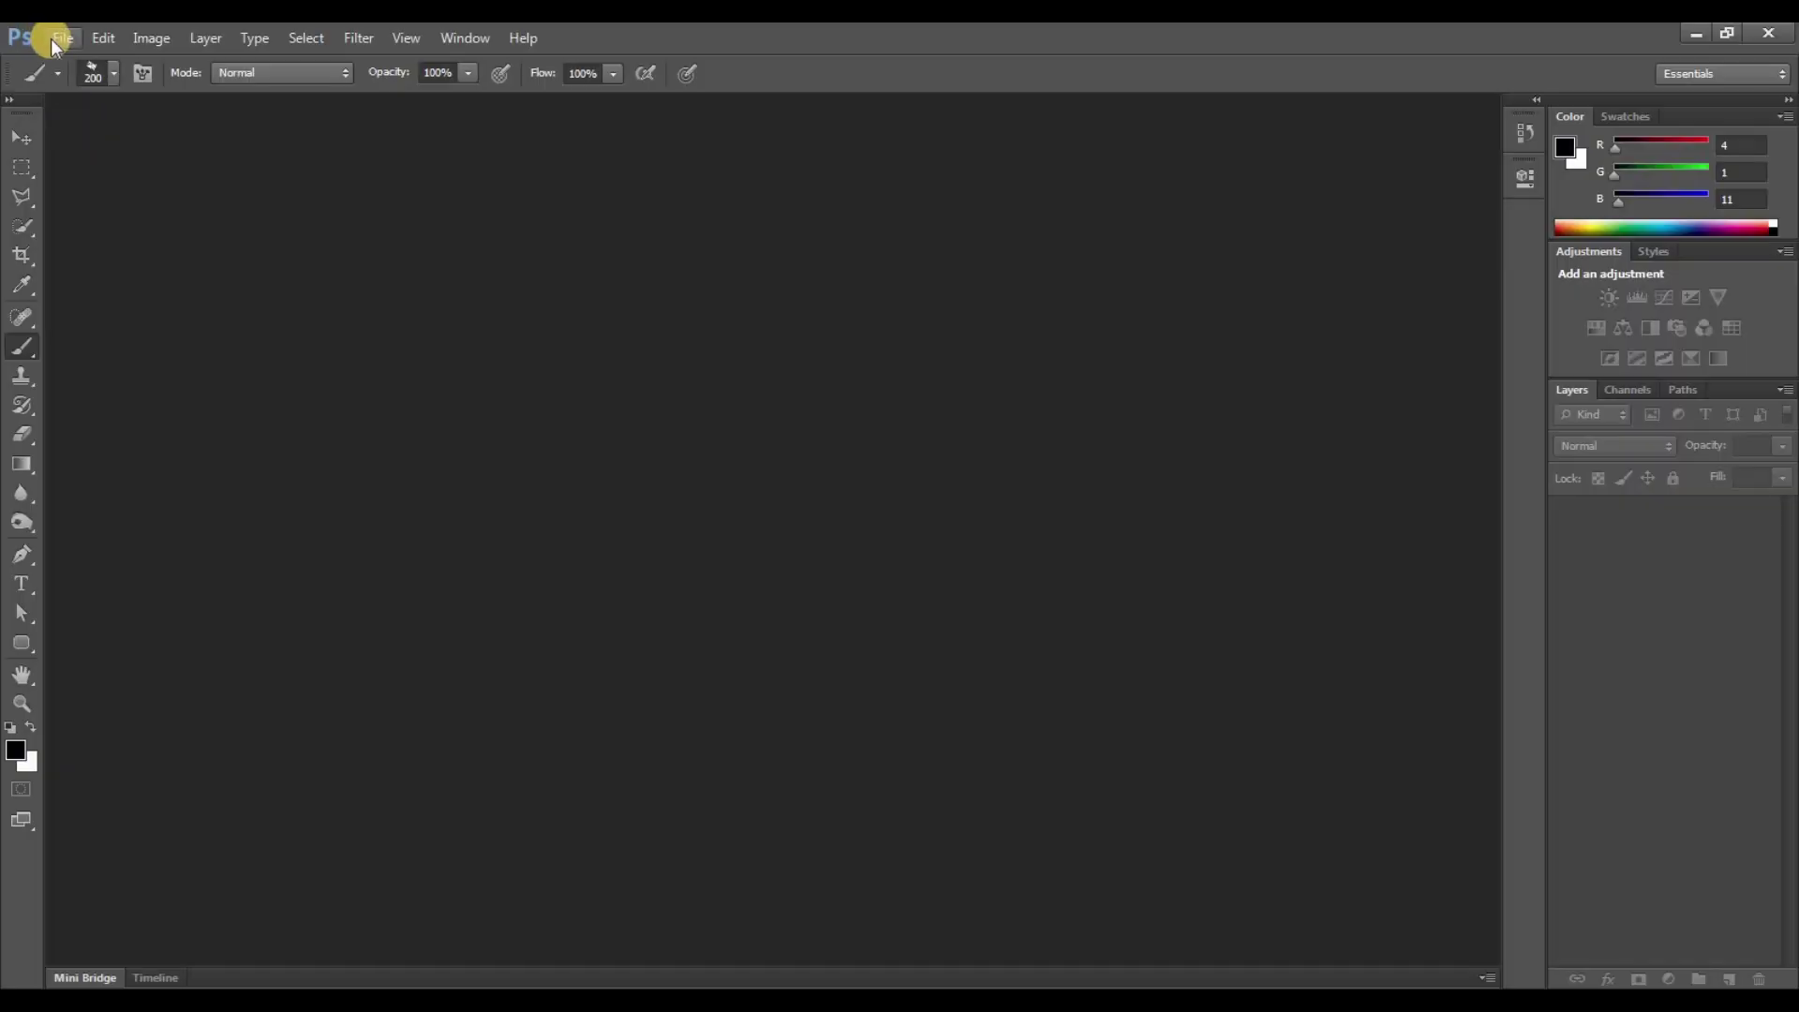
# Create a 1080×960 white document and unlock its Background as Layer 0.
pyautogui.click(63, 38)
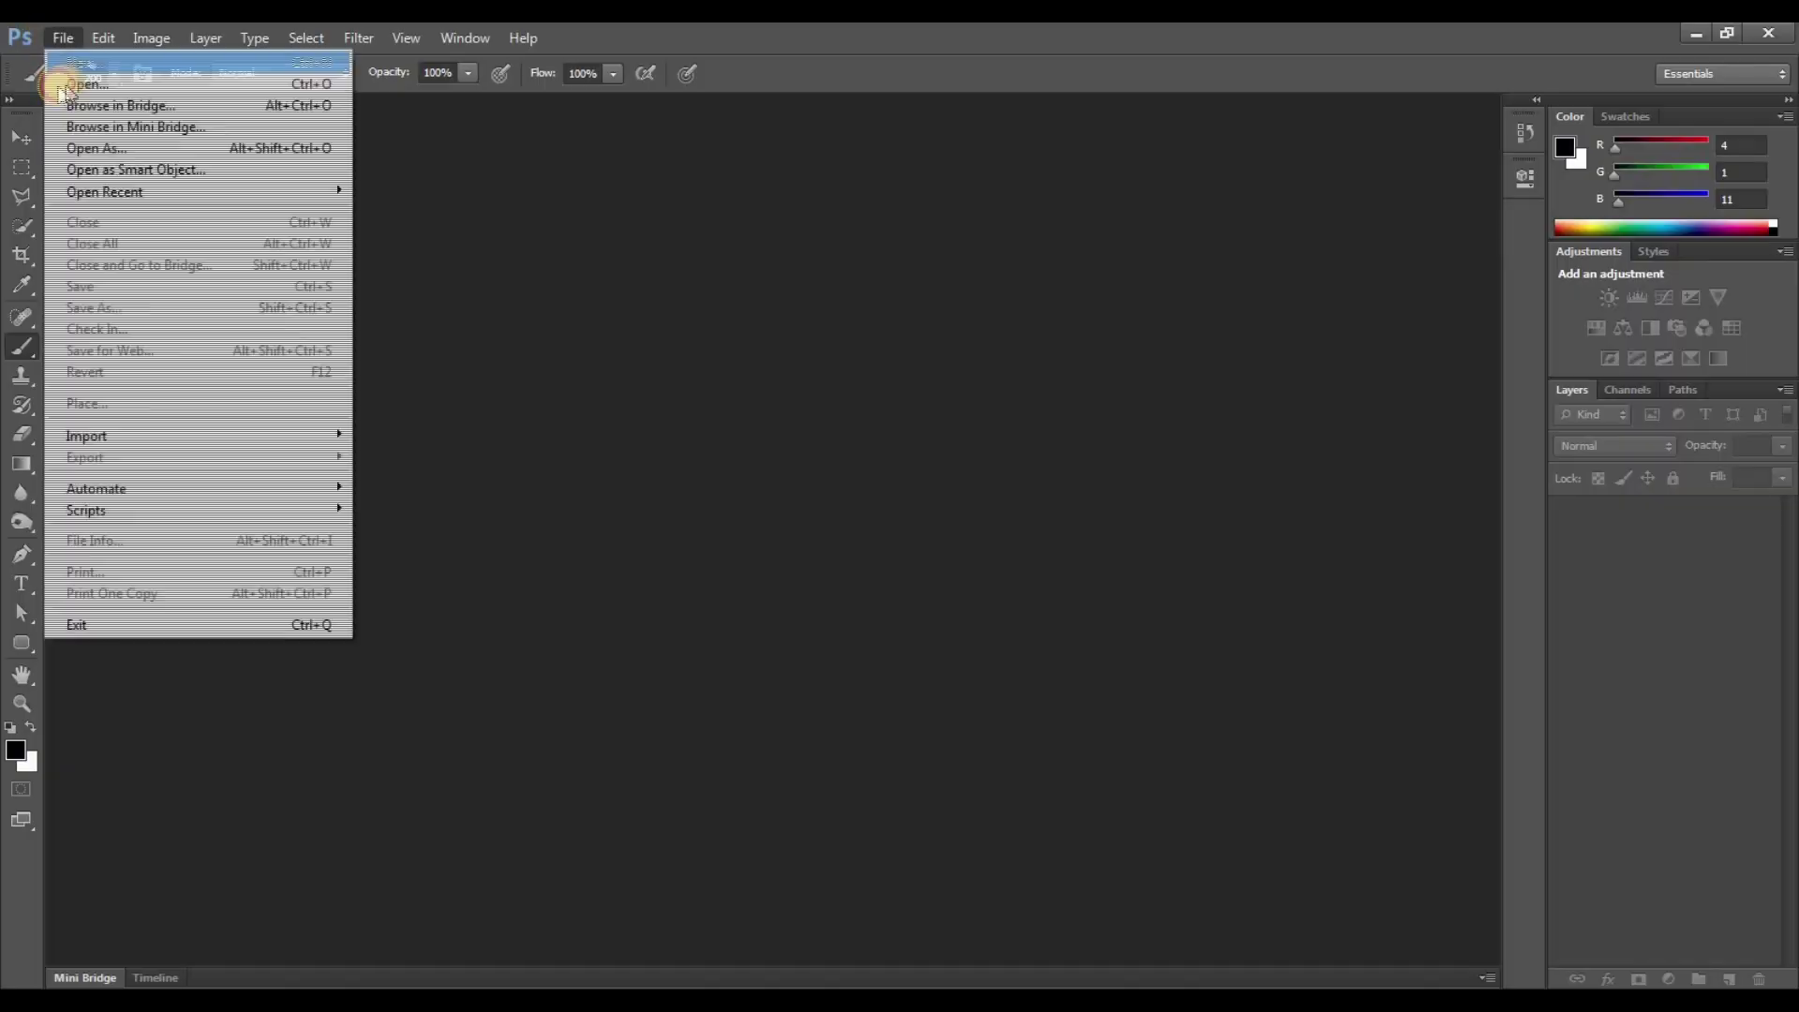
pyautogui.click(67, 65)
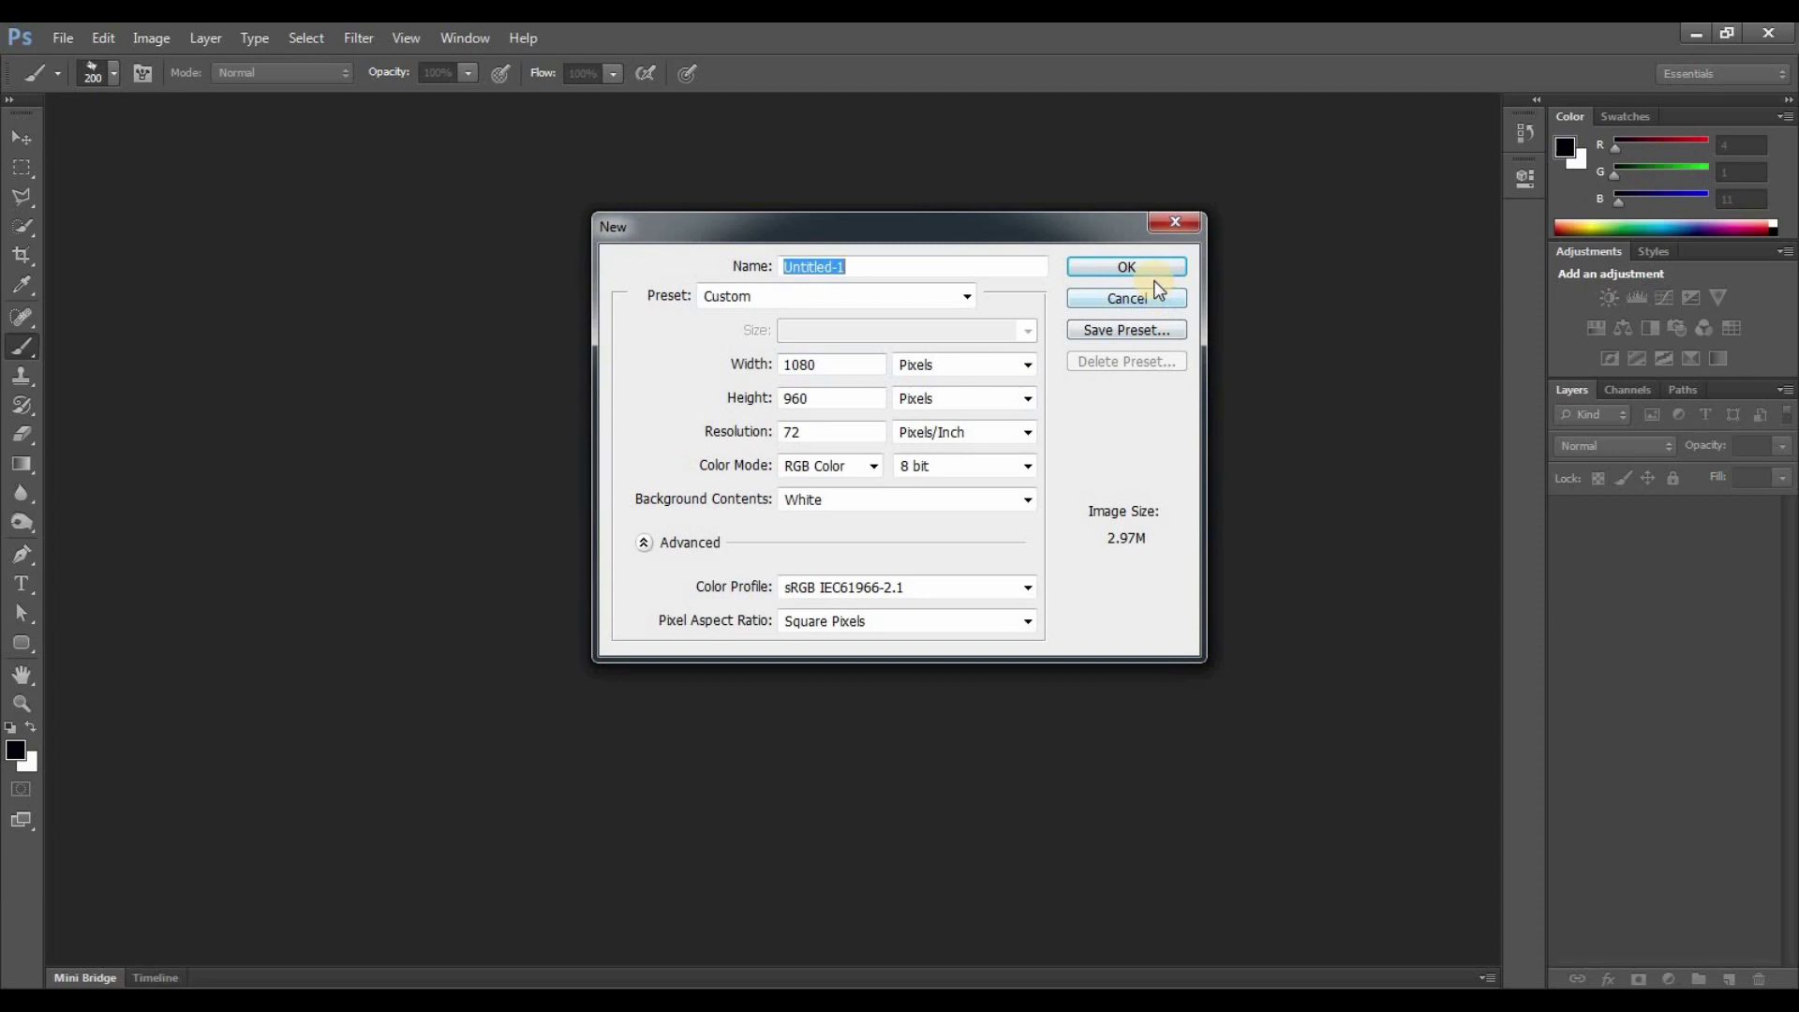
pyautogui.click(1139, 266)
pyautogui.doubleClick(1741, 521)
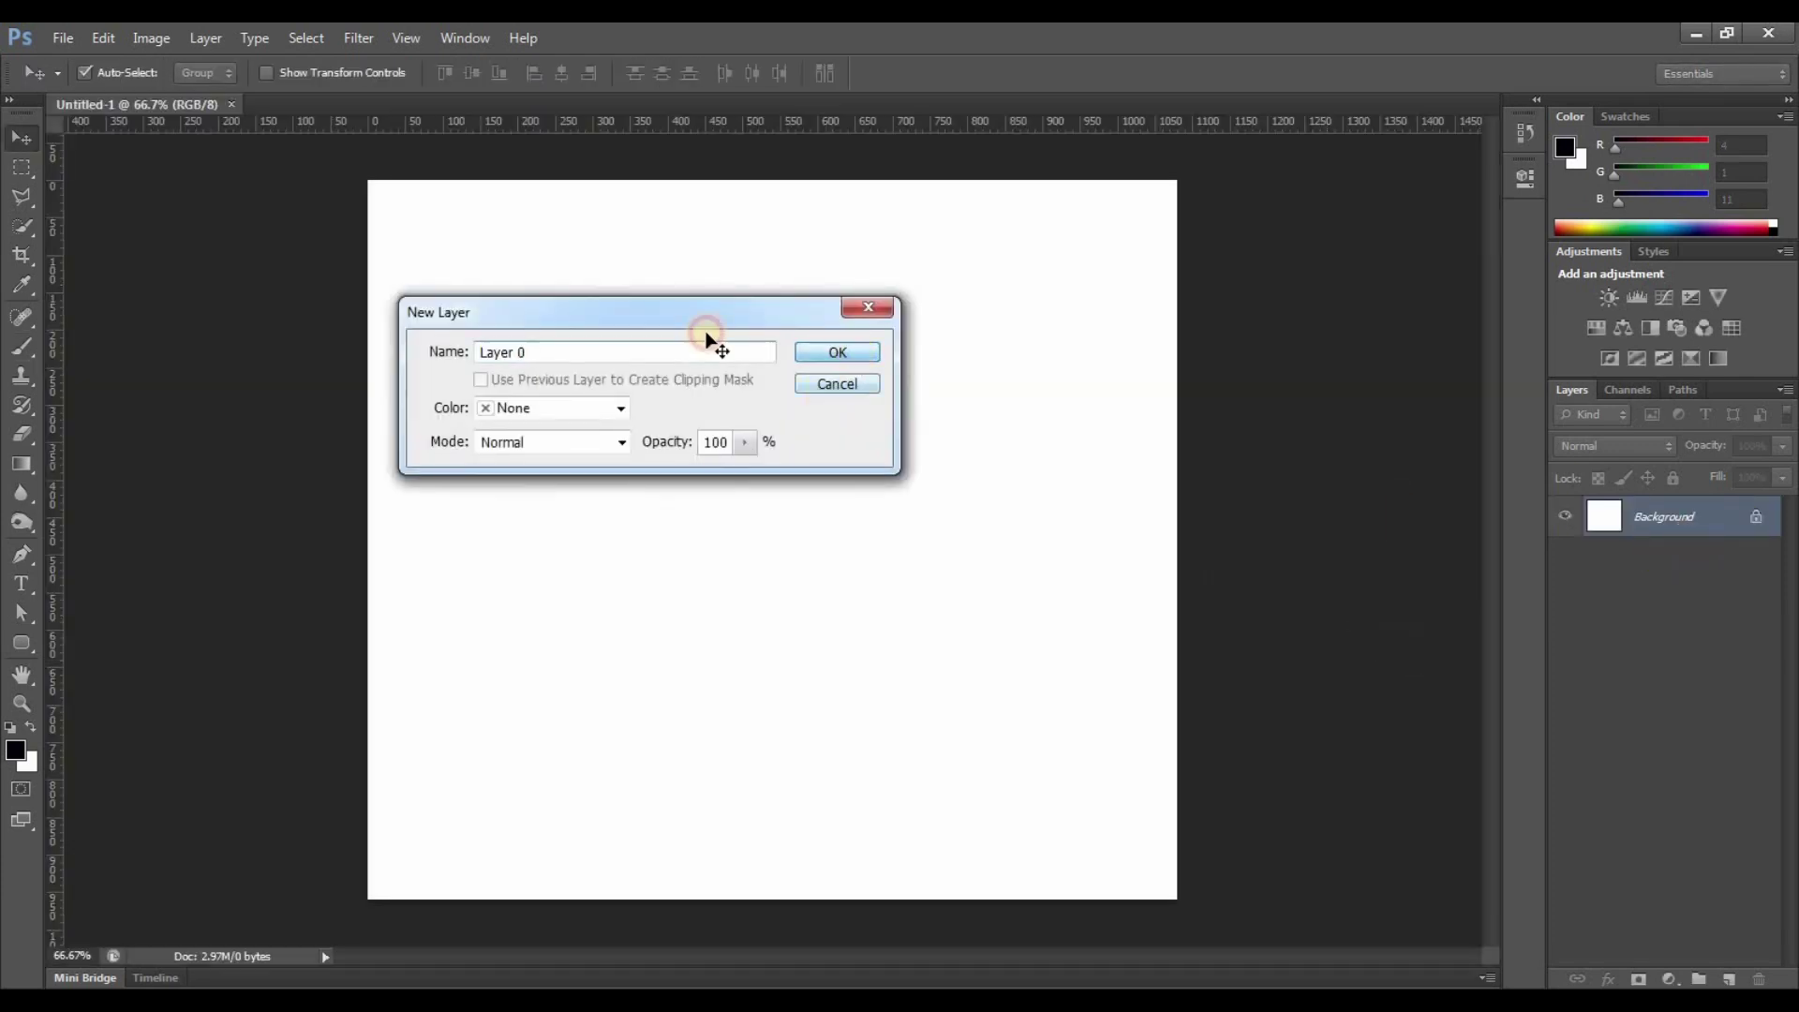
pyautogui.press('Return')
# Place IMG_1633 enlarged to about 107%, nudged slightly left, then duplicate its layer.
pyautogui.click(63, 38)
pyautogui.click(103, 402)
pyautogui.moveTo(1220, 248); pyautogui.dragTo(1253, 562)
pyautogui.click(1173, 763)
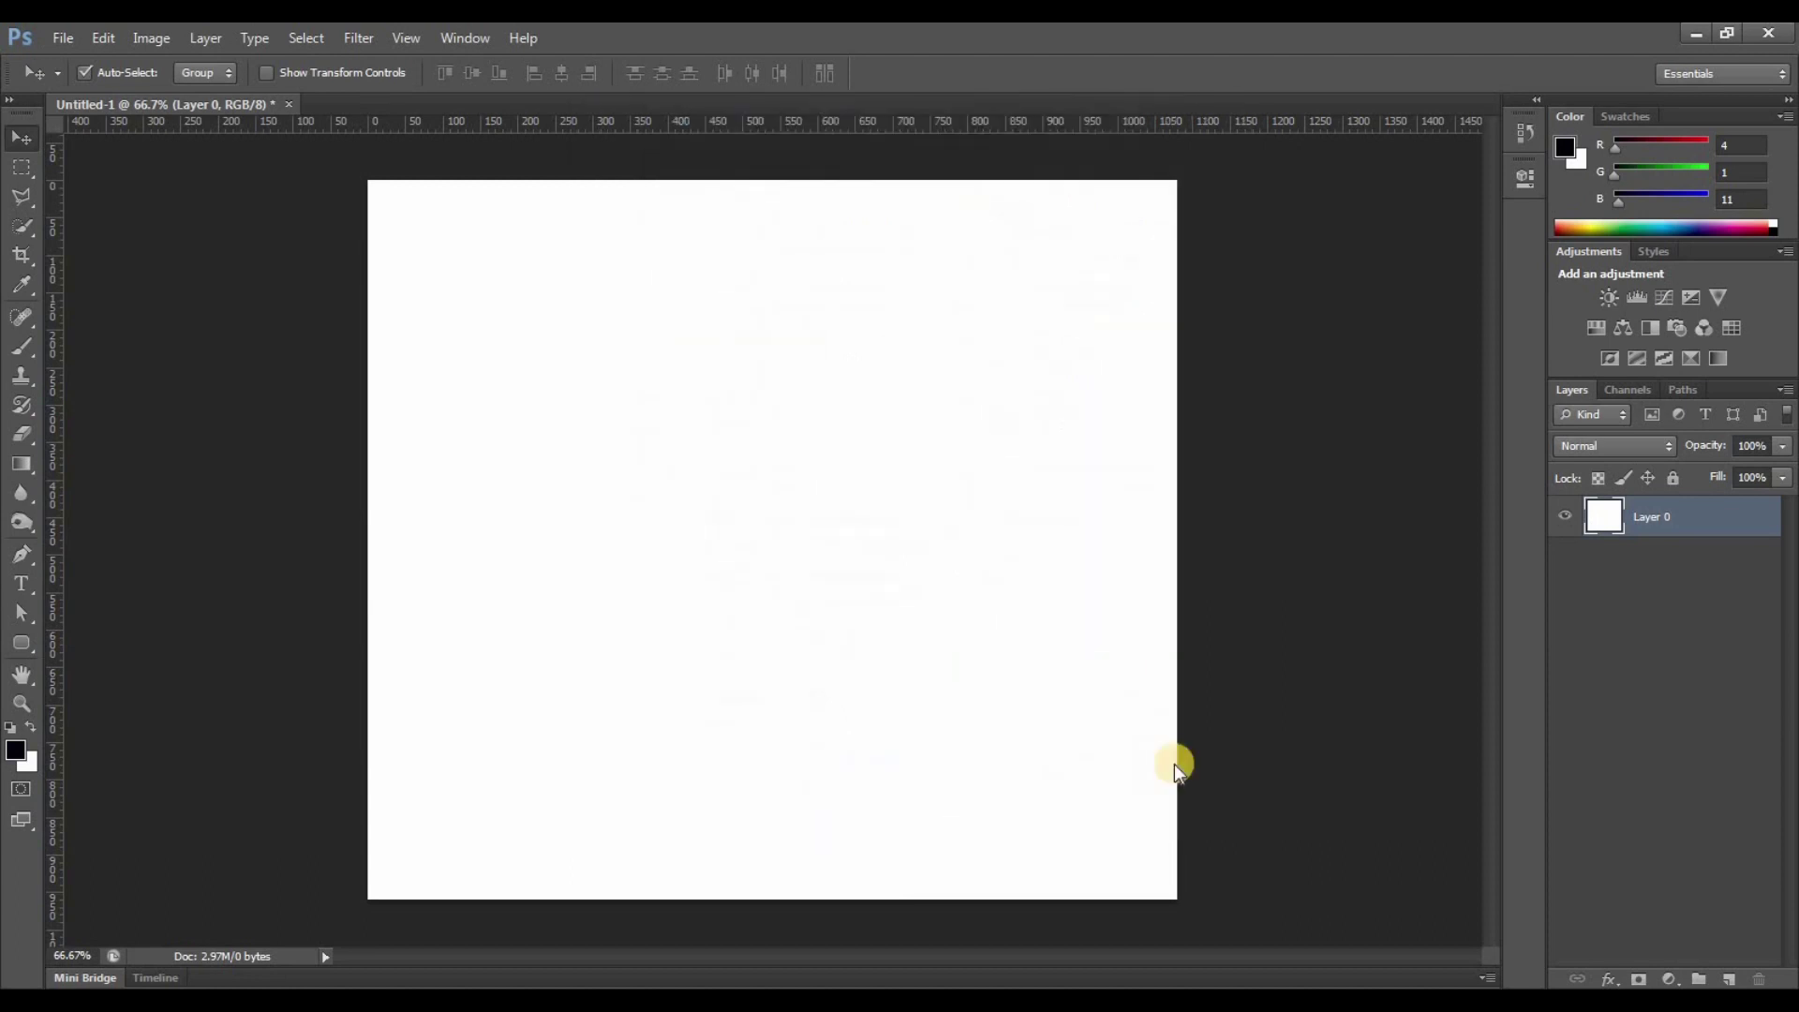
pyautogui.moveTo(1066, 832); pyautogui.dragTo(1102, 868)
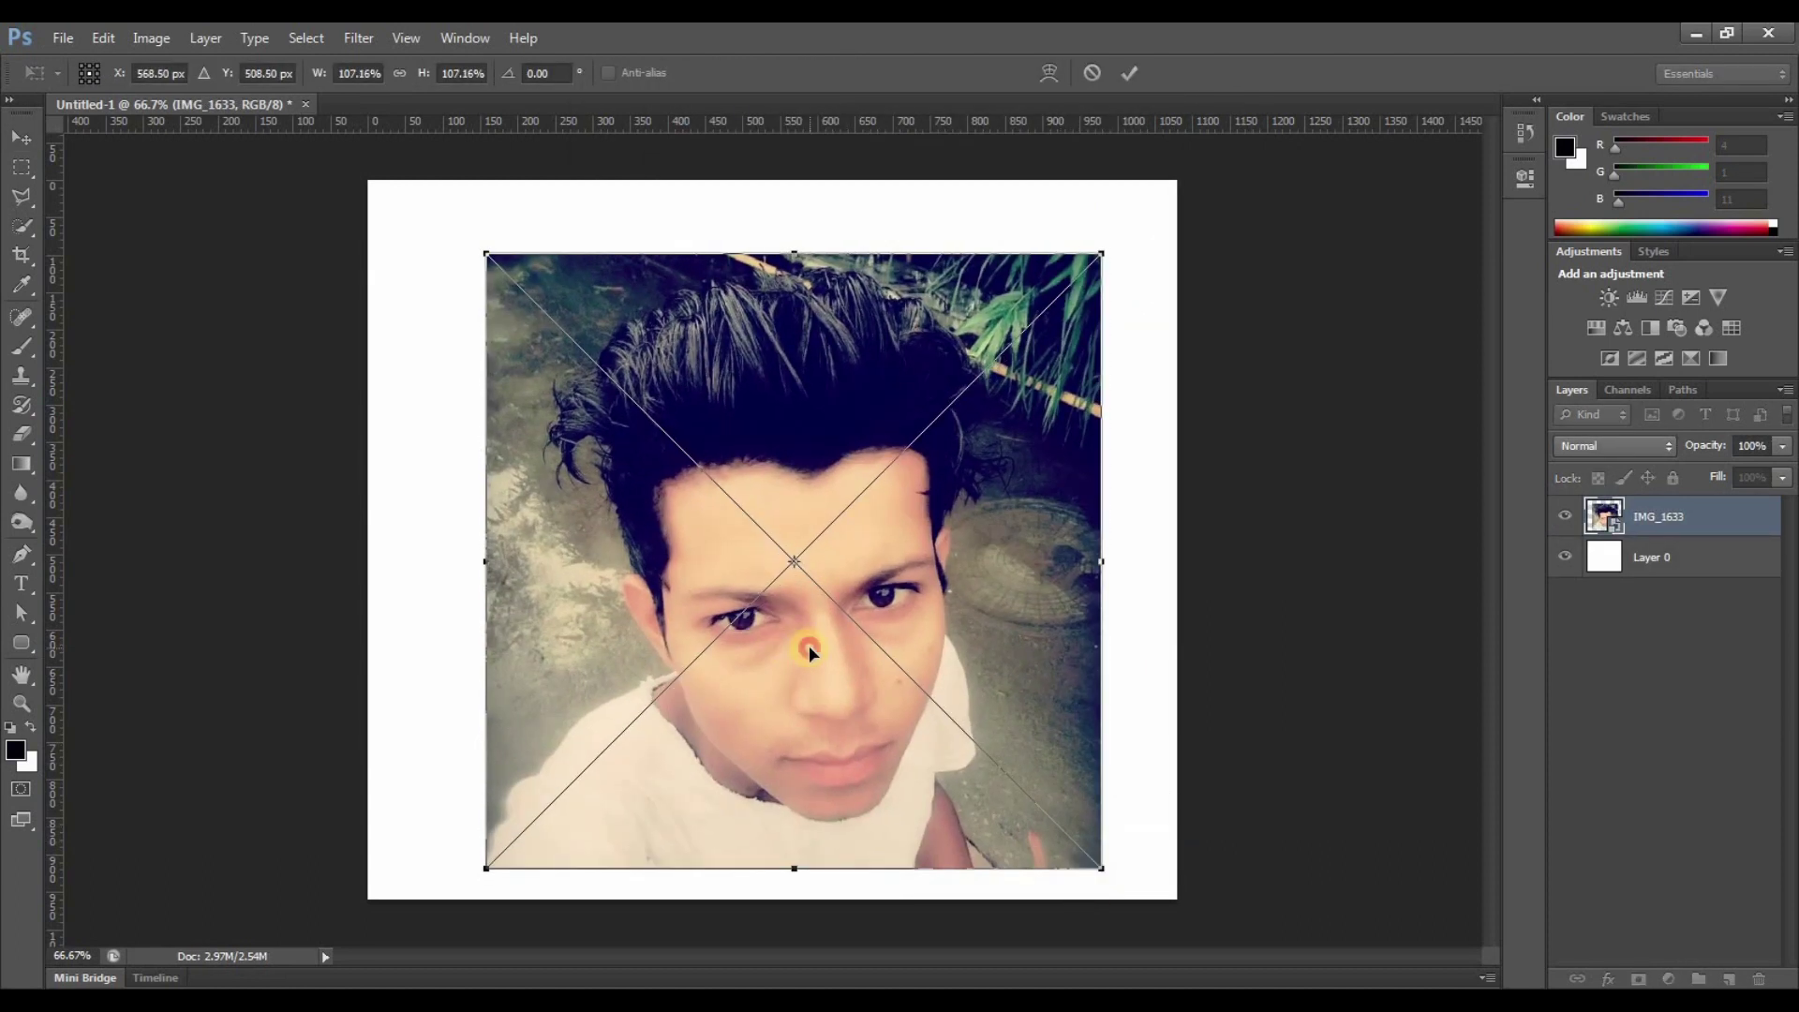
pyautogui.moveTo(808, 644); pyautogui.dragTo(789, 672)
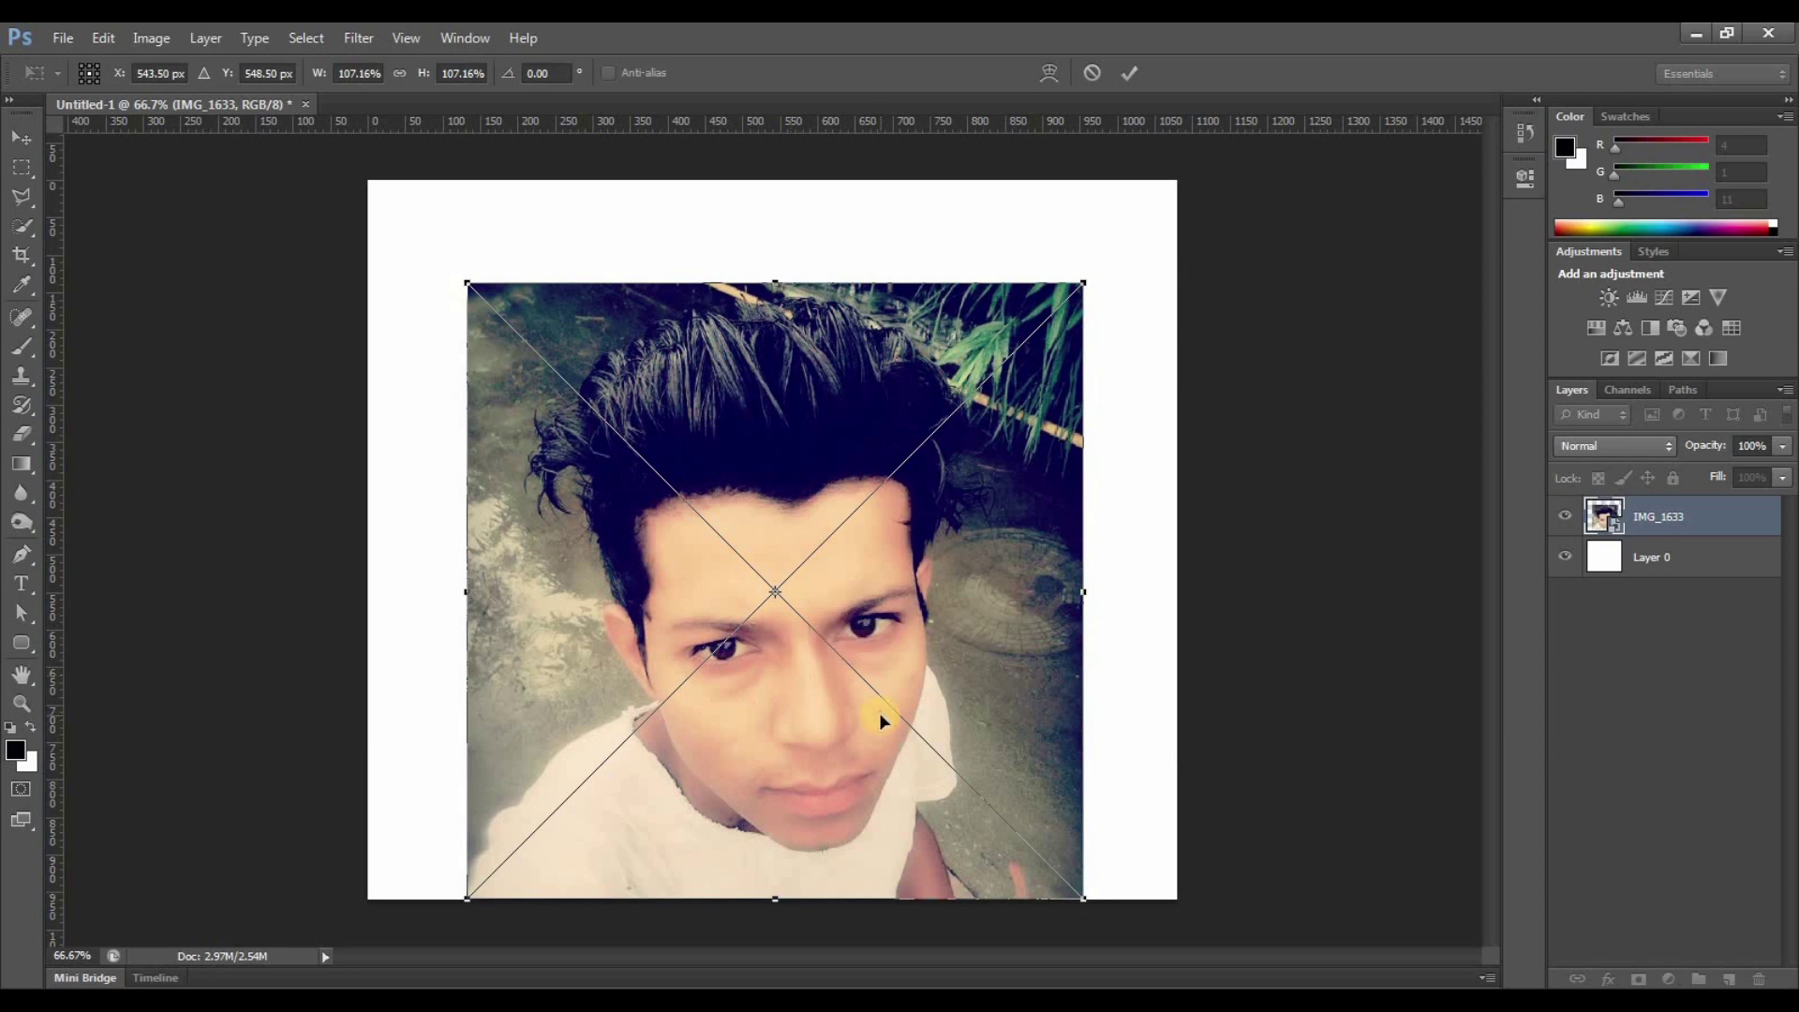
pyautogui.press('Return')
pyautogui.click(1669, 533)
pyautogui.hotkey('ctrl', 'j')
# Quick-select the shirt, face, neck and hair, then add the right ear with a smaller brush.
pyautogui.press('w')
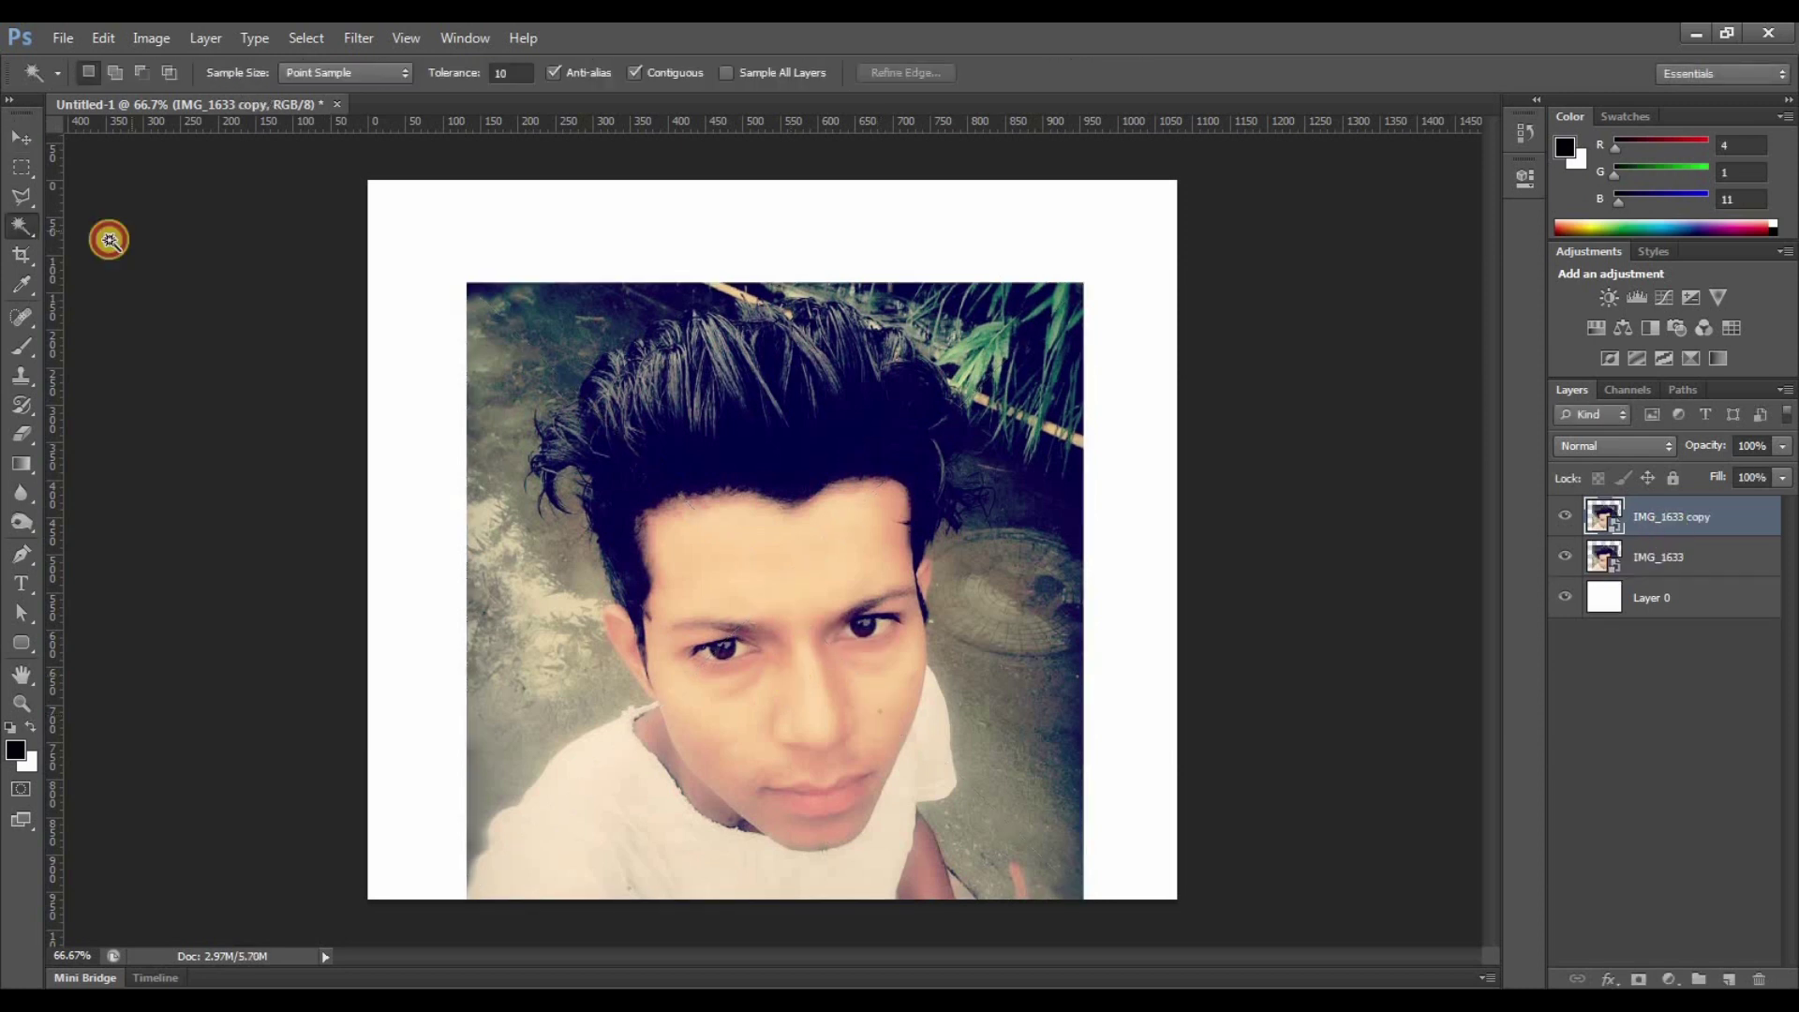
pyautogui.moveTo(22, 230); pyautogui.dragTo(120, 229)
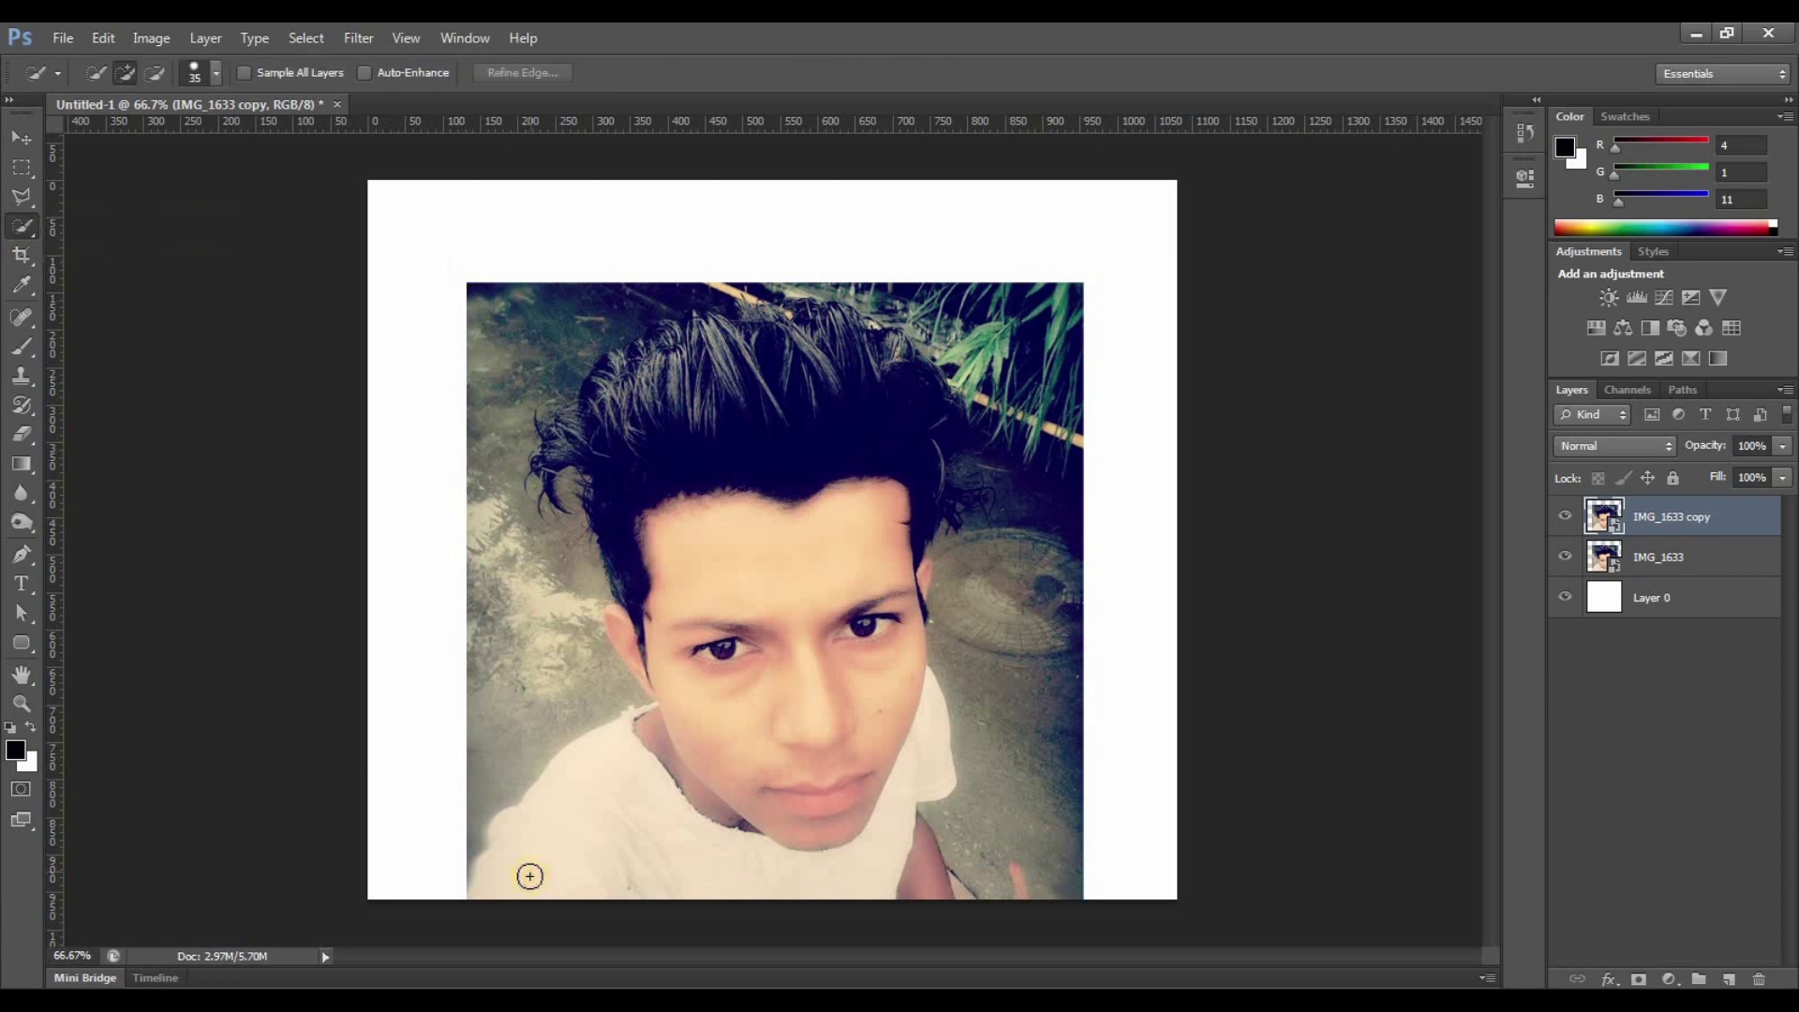
pyautogui.moveTo(589, 826)
pyautogui.mouseDown()
pyautogui.moveTo(884, 515)
pyautogui.moveTo(637, 384)
pyautogui.moveTo(638, 355)
pyautogui.moveTo(775, 329)
pyautogui.moveTo(855, 381)
pyautogui.moveTo(750, 695)
pyautogui.mouseUp()
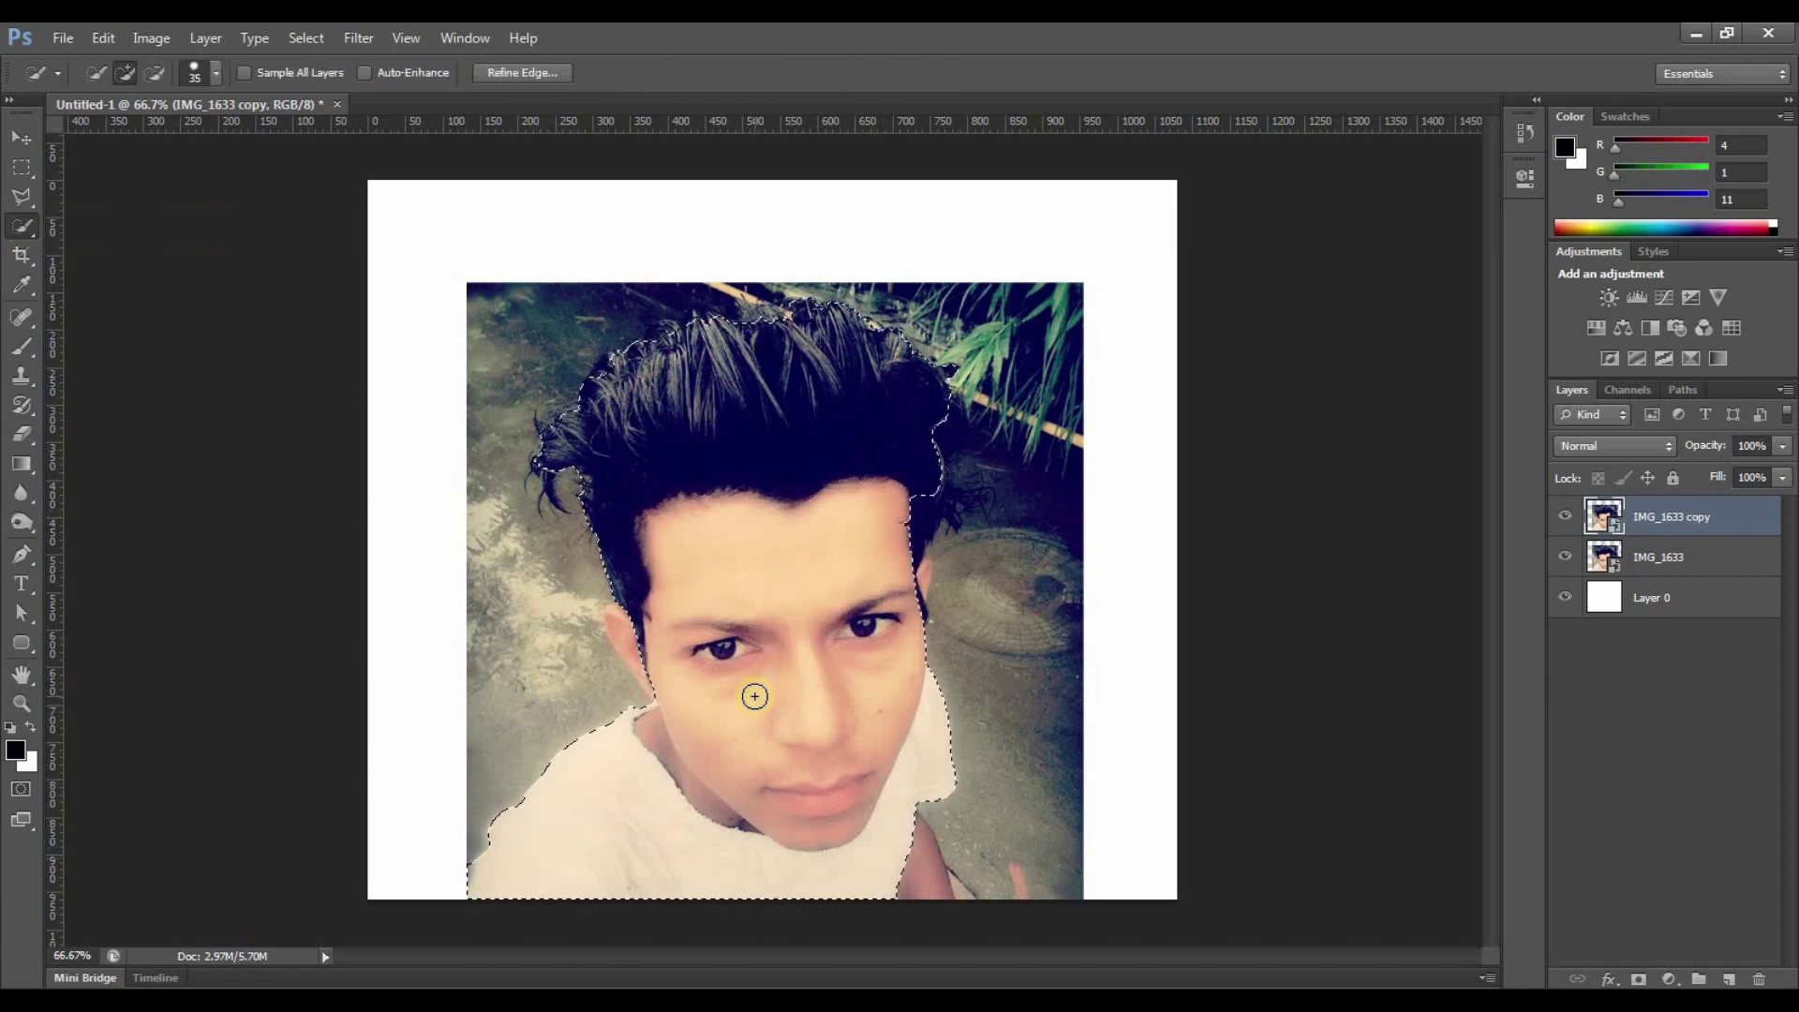
pyautogui.hotkey('ctrl', '+')
pyautogui.hotkey('ctrl', '+')
pyautogui.hotkey('ctrl', '+')
pyautogui.moveTo(1073, 434); pyautogui.dragTo(661, 557)
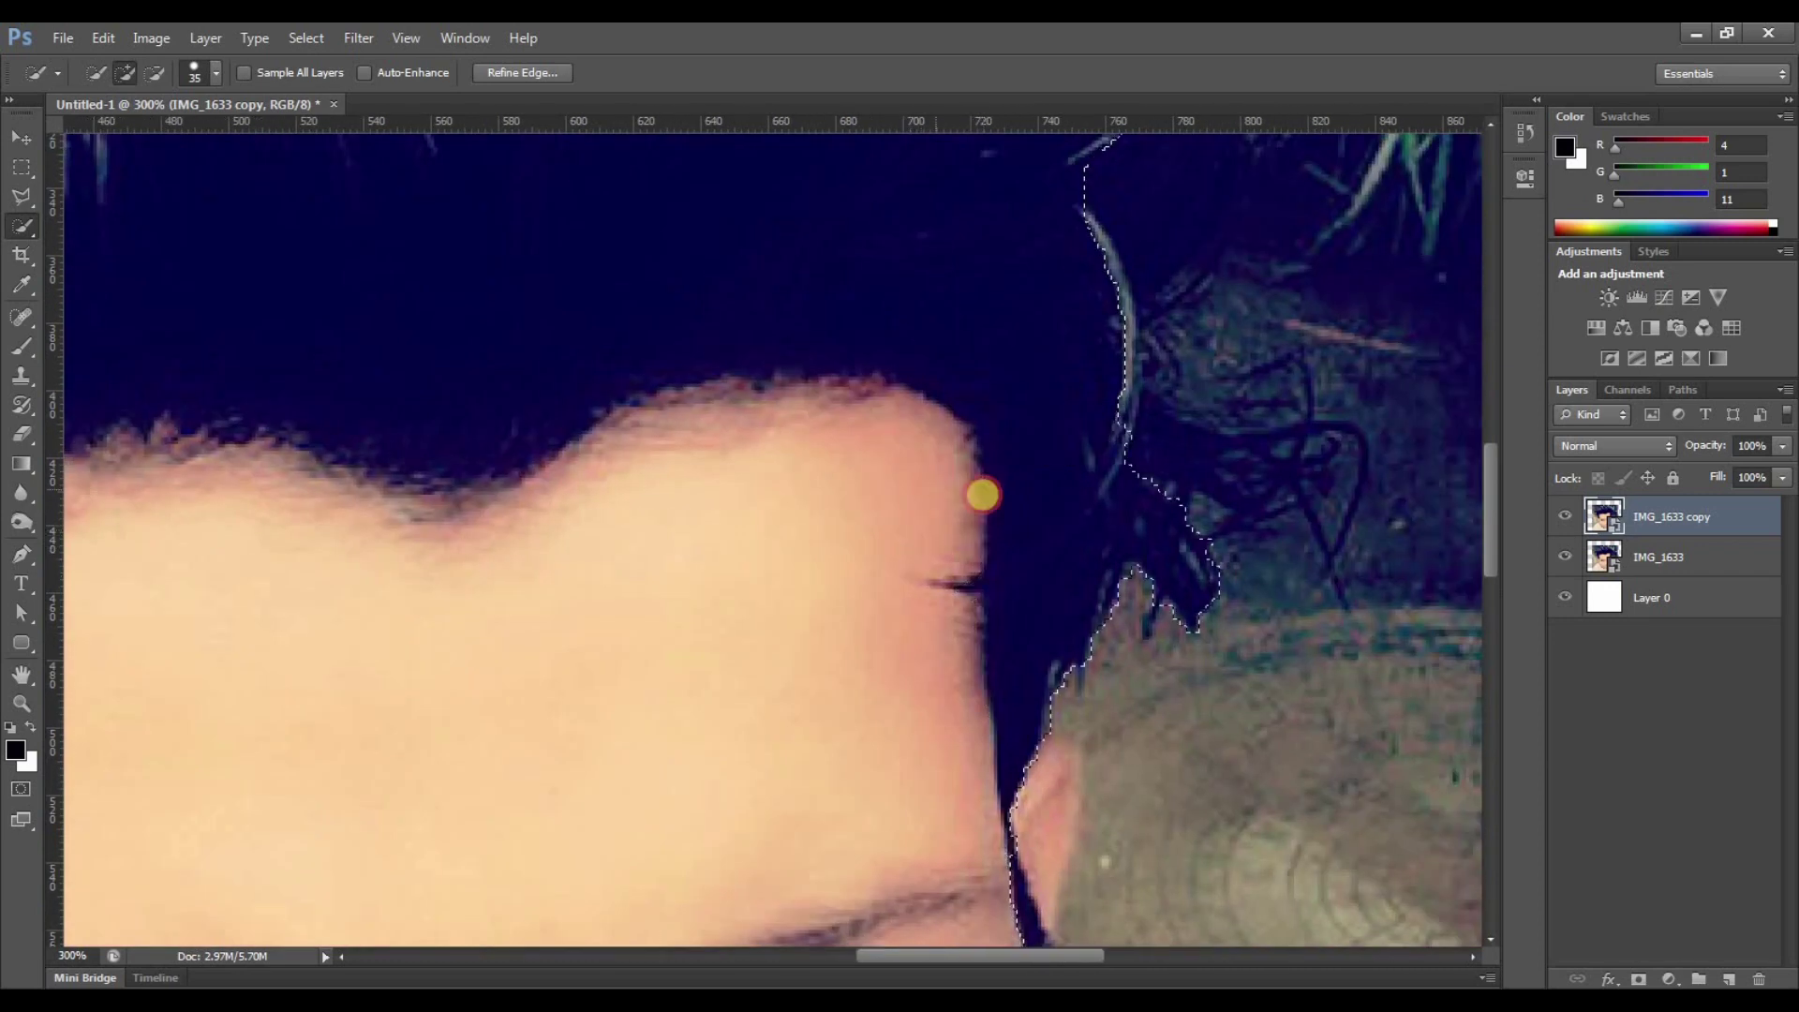
pyautogui.scroll(-5, 840, 587)
pyautogui.press('[')
pyautogui.press('[')
pyautogui.press('[')
pyautogui.moveTo(979, 440)
pyautogui.mouseDown()
pyautogui.moveTo(1012, 390)
pyautogui.moveTo(1031, 469)
pyautogui.moveTo(972, 534)
pyautogui.mouseUp()
# Extend the selection over the left ear and the top of the hair.
pyautogui.hotkey('ctrl', '0')
pyautogui.press(']')
pyautogui.press(']')
pyautogui.press(']')
pyautogui.scroll(5, 600, 476)
pyautogui.moveTo(599, 476); pyautogui.dragTo(497, 273)
pyautogui.moveTo(702, 209)
pyautogui.mouseDown()
pyautogui.moveTo(711, 301)
pyautogui.moveTo(653, 540)
pyautogui.moveTo(534, 369)
pyautogui.mouseUp()
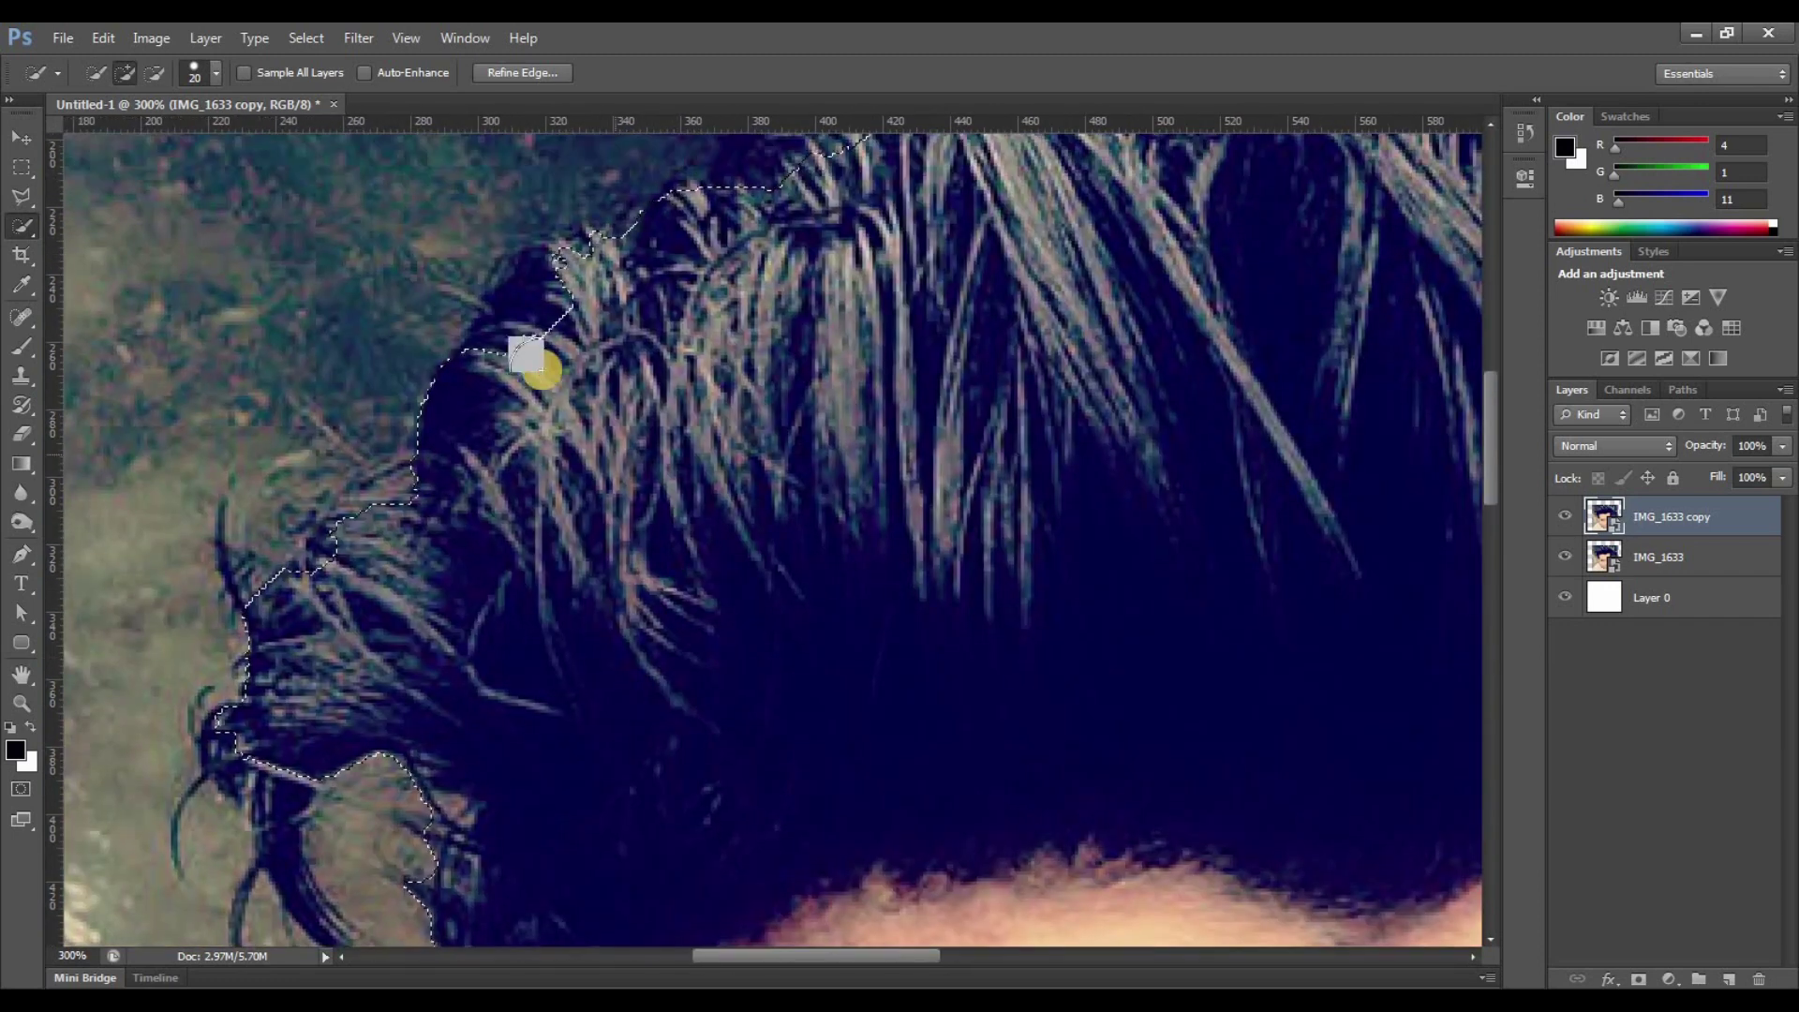
pyautogui.moveTo(642, 666)
pyautogui.mouseDown()
pyautogui.moveTo(249, 497)
pyautogui.moveTo(288, 574)
pyautogui.mouseUp()
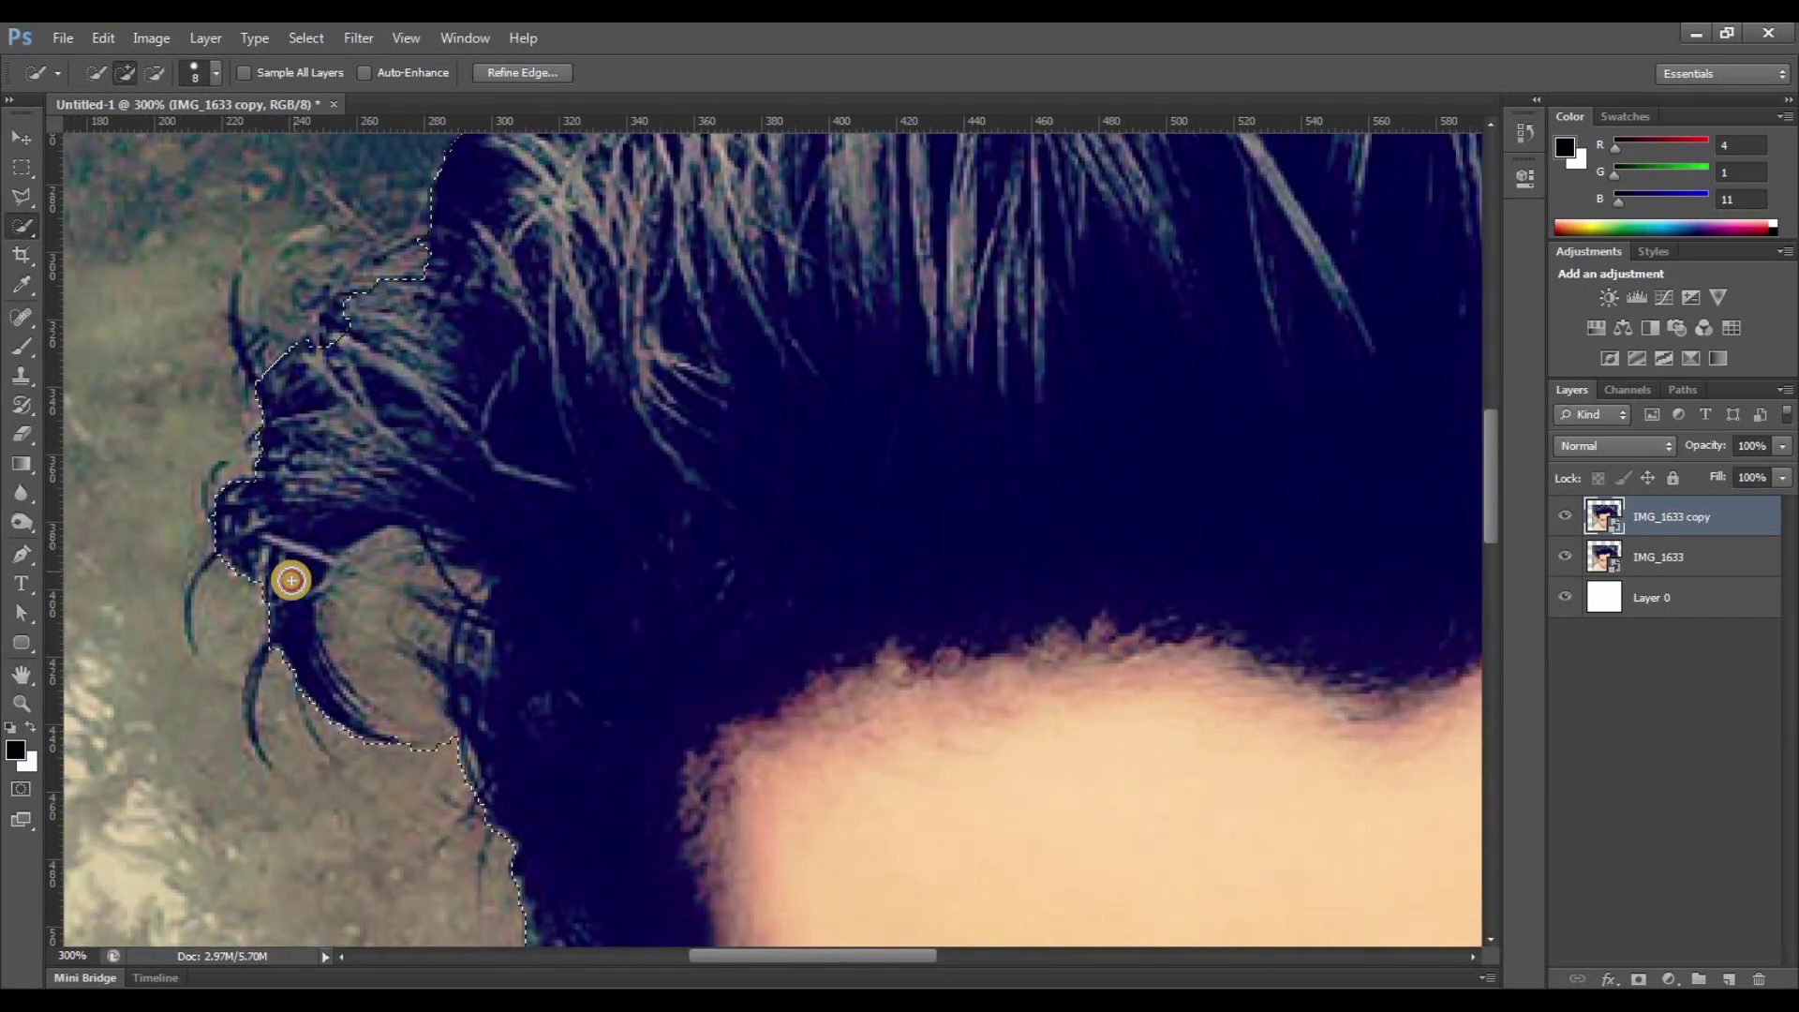
pyautogui.hotkey('ctrl', '0')
pyautogui.press('[')
pyautogui.press('[')
pyautogui.press('[')
pyautogui.click(306, 38)
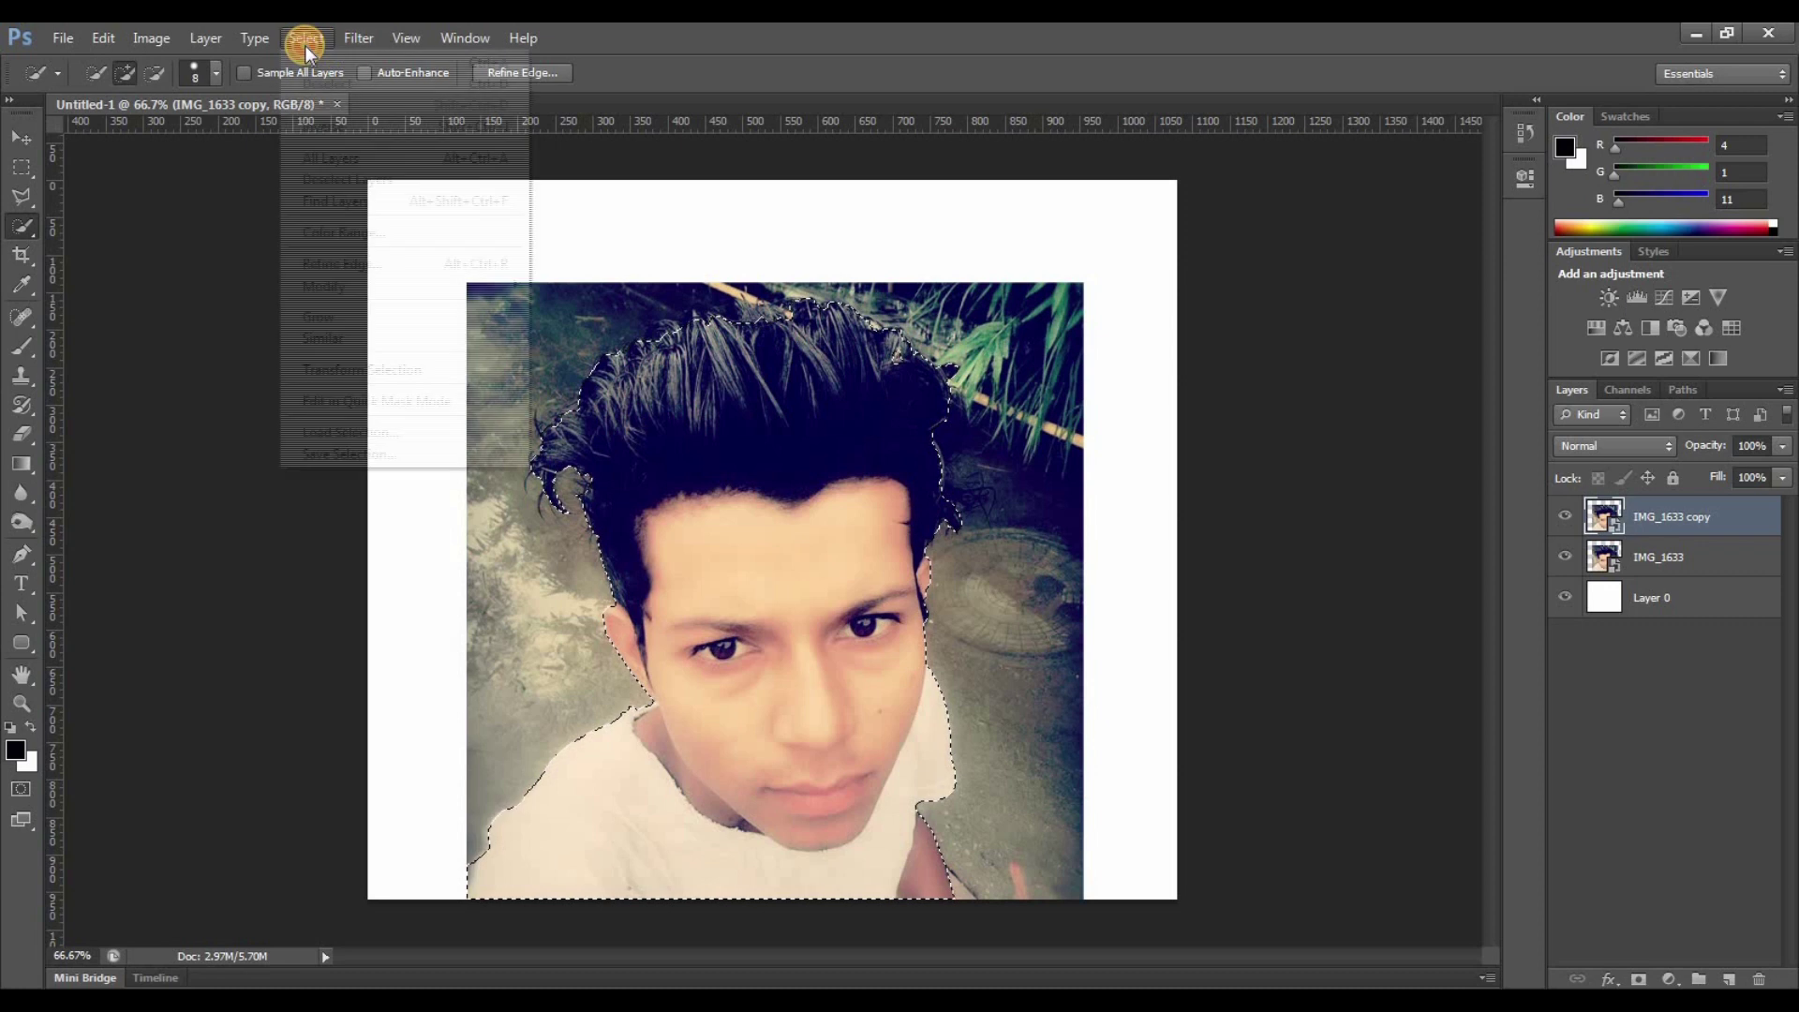
# Refine the selection edge and copy the person onto Layer 1 and Layer 1 copy.
pyautogui.click(373, 260)
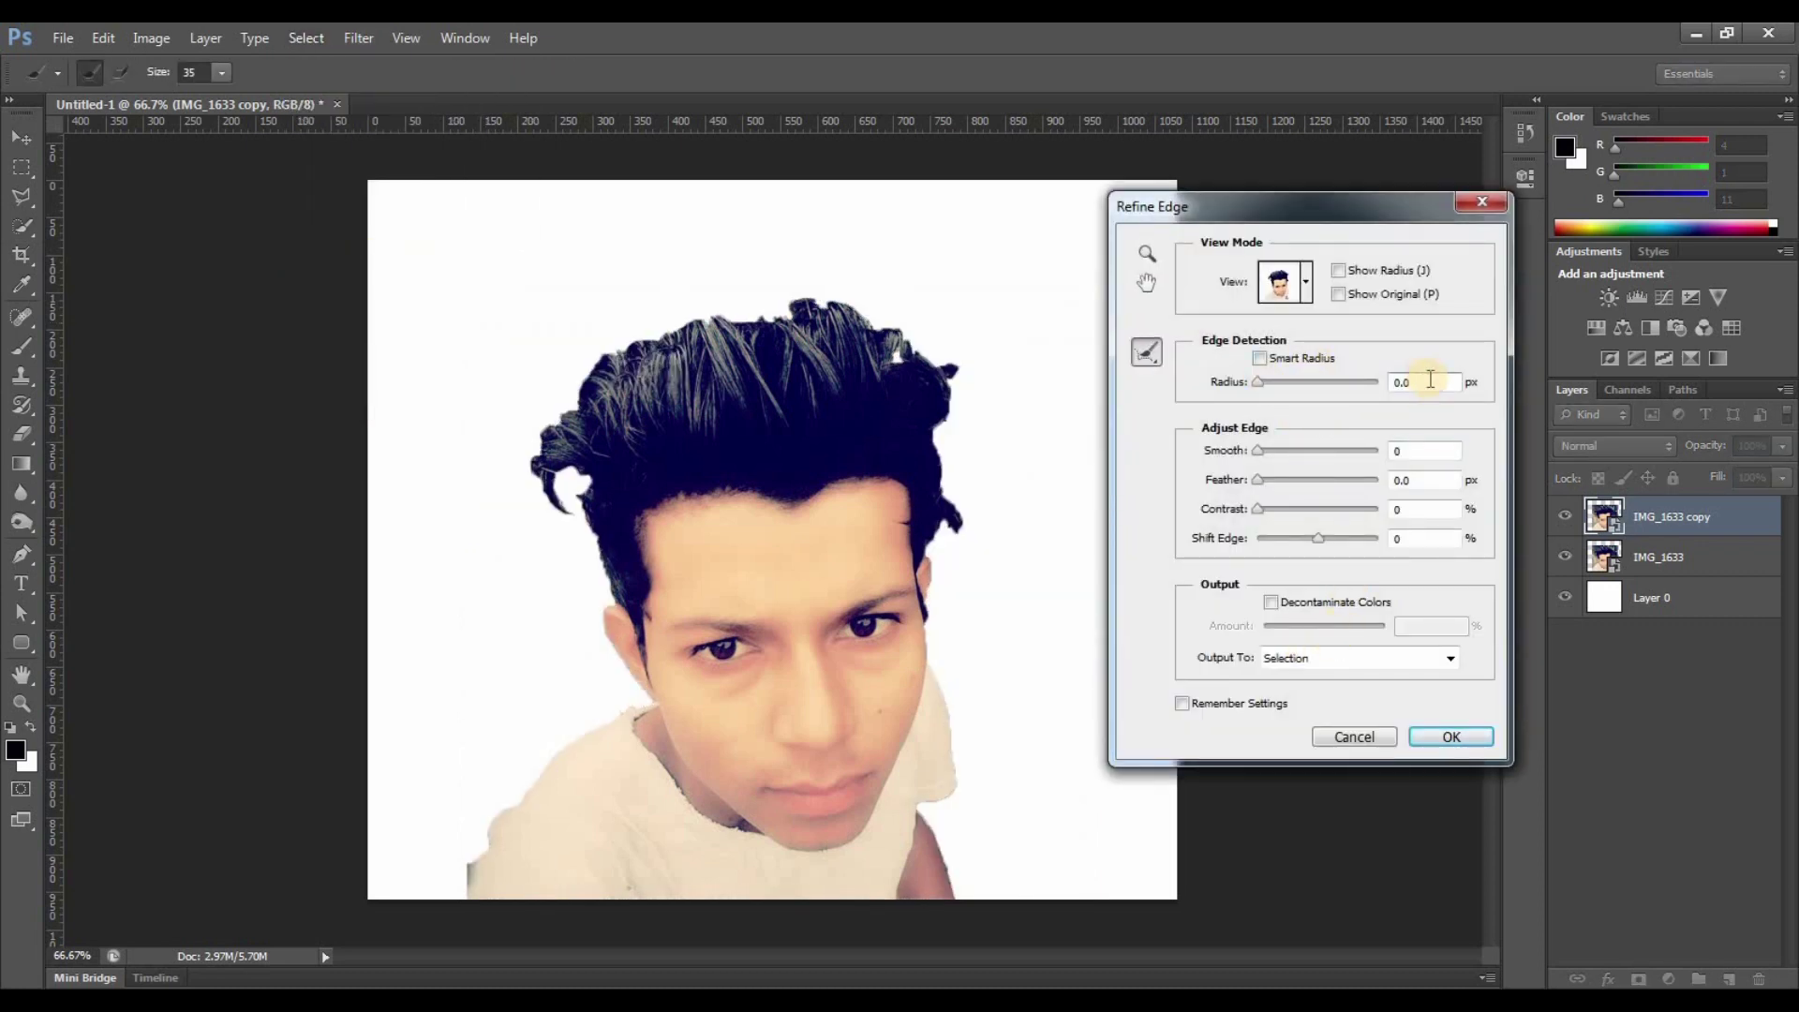
pyautogui.press('Return')
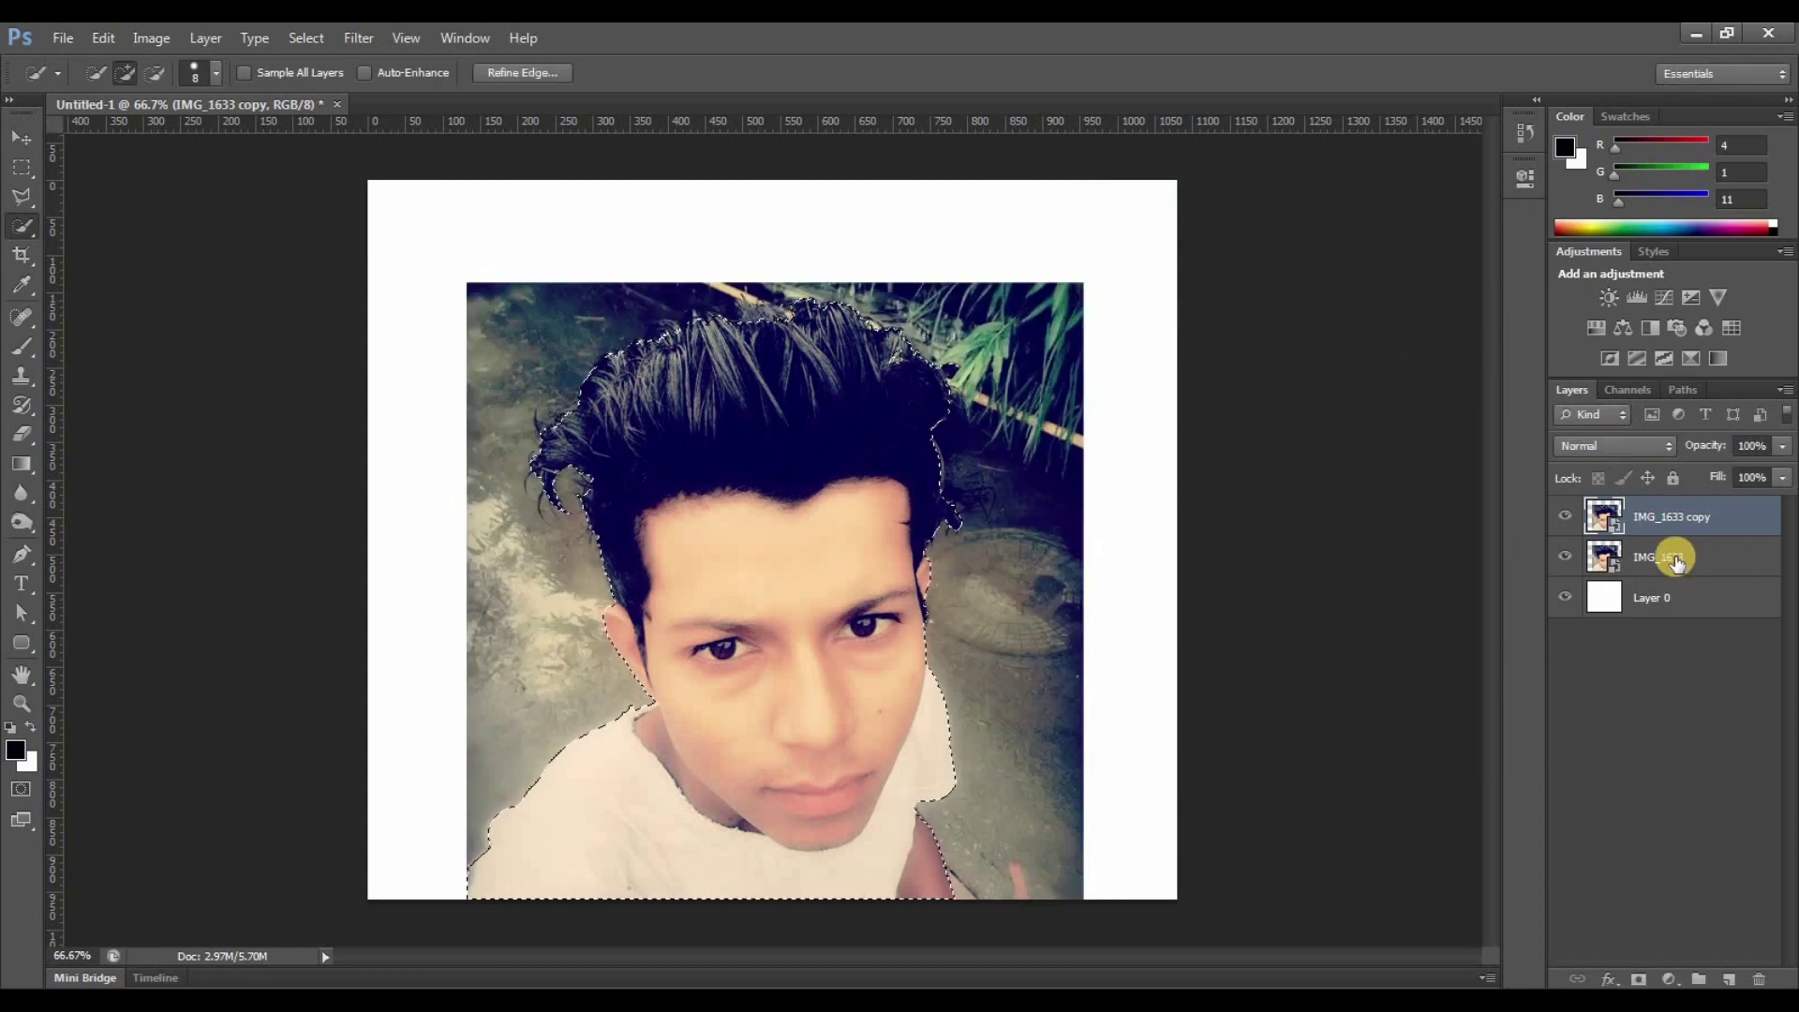
pyautogui.hotkey('ctrl', 'j')
pyautogui.hotkey('ctrl', 'j')
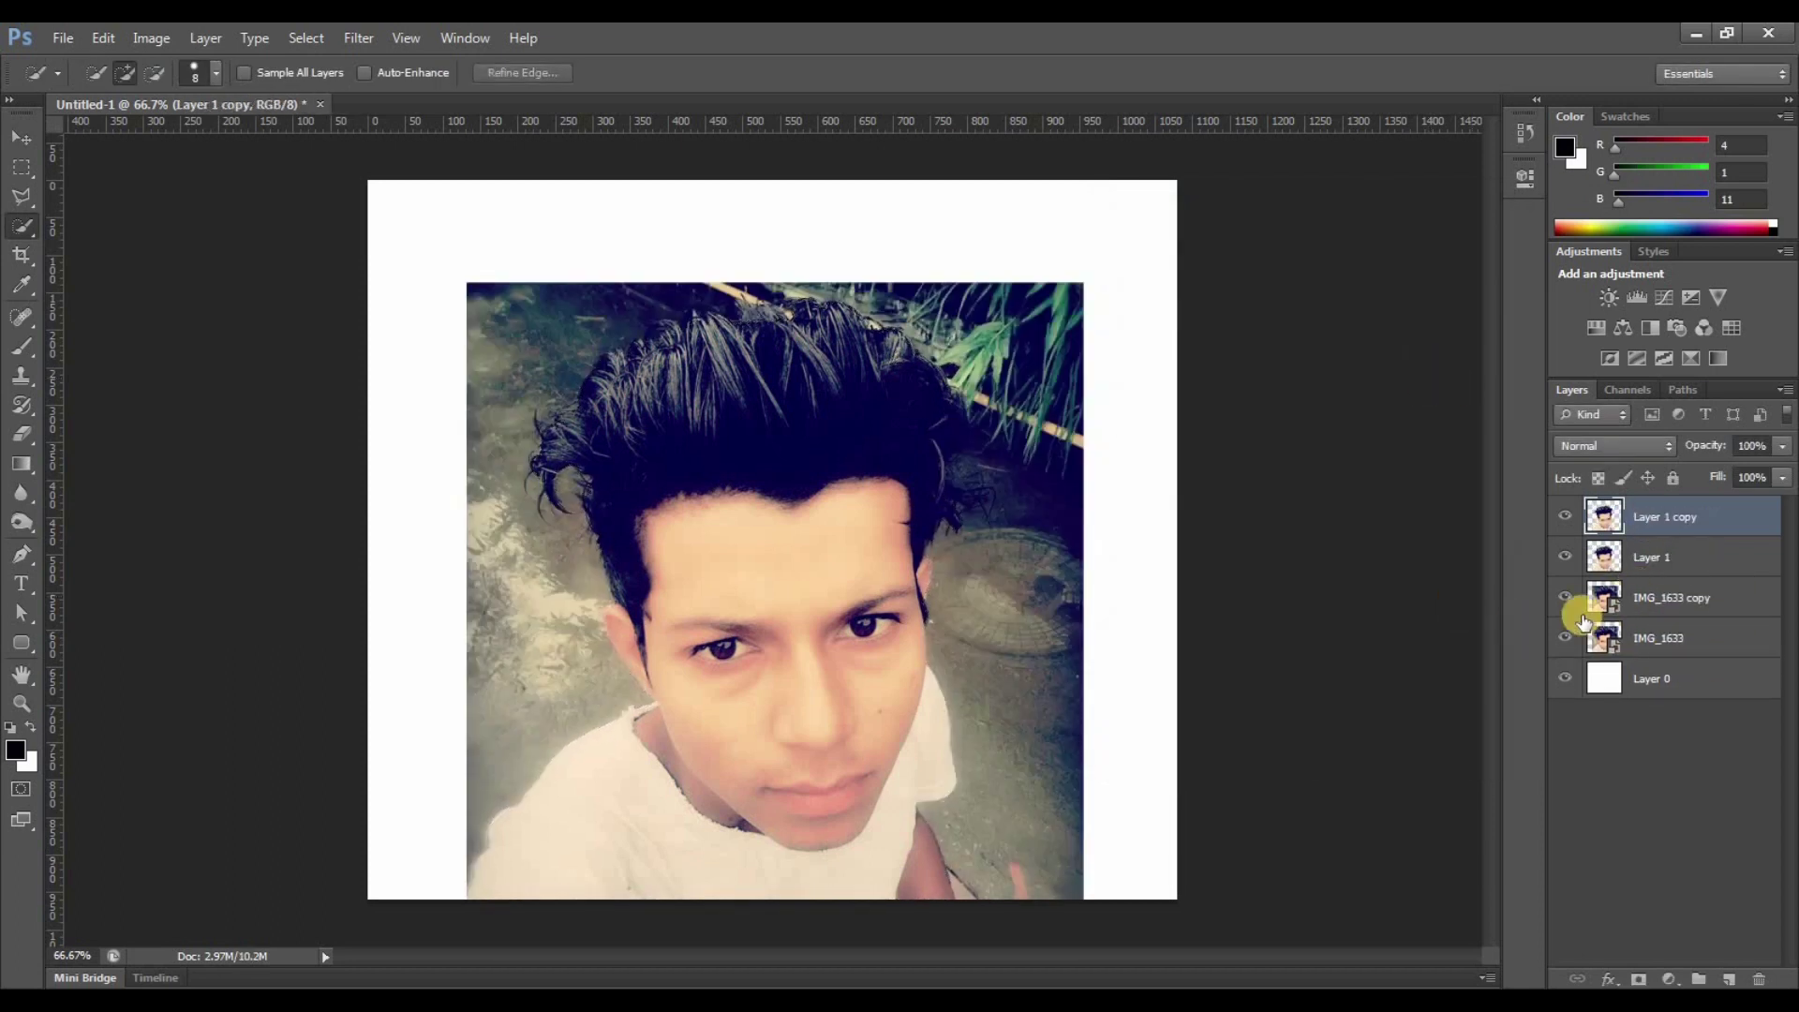
pyautogui.click(1564, 636)
pyautogui.click(1565, 637)
pyautogui.click(1565, 597)
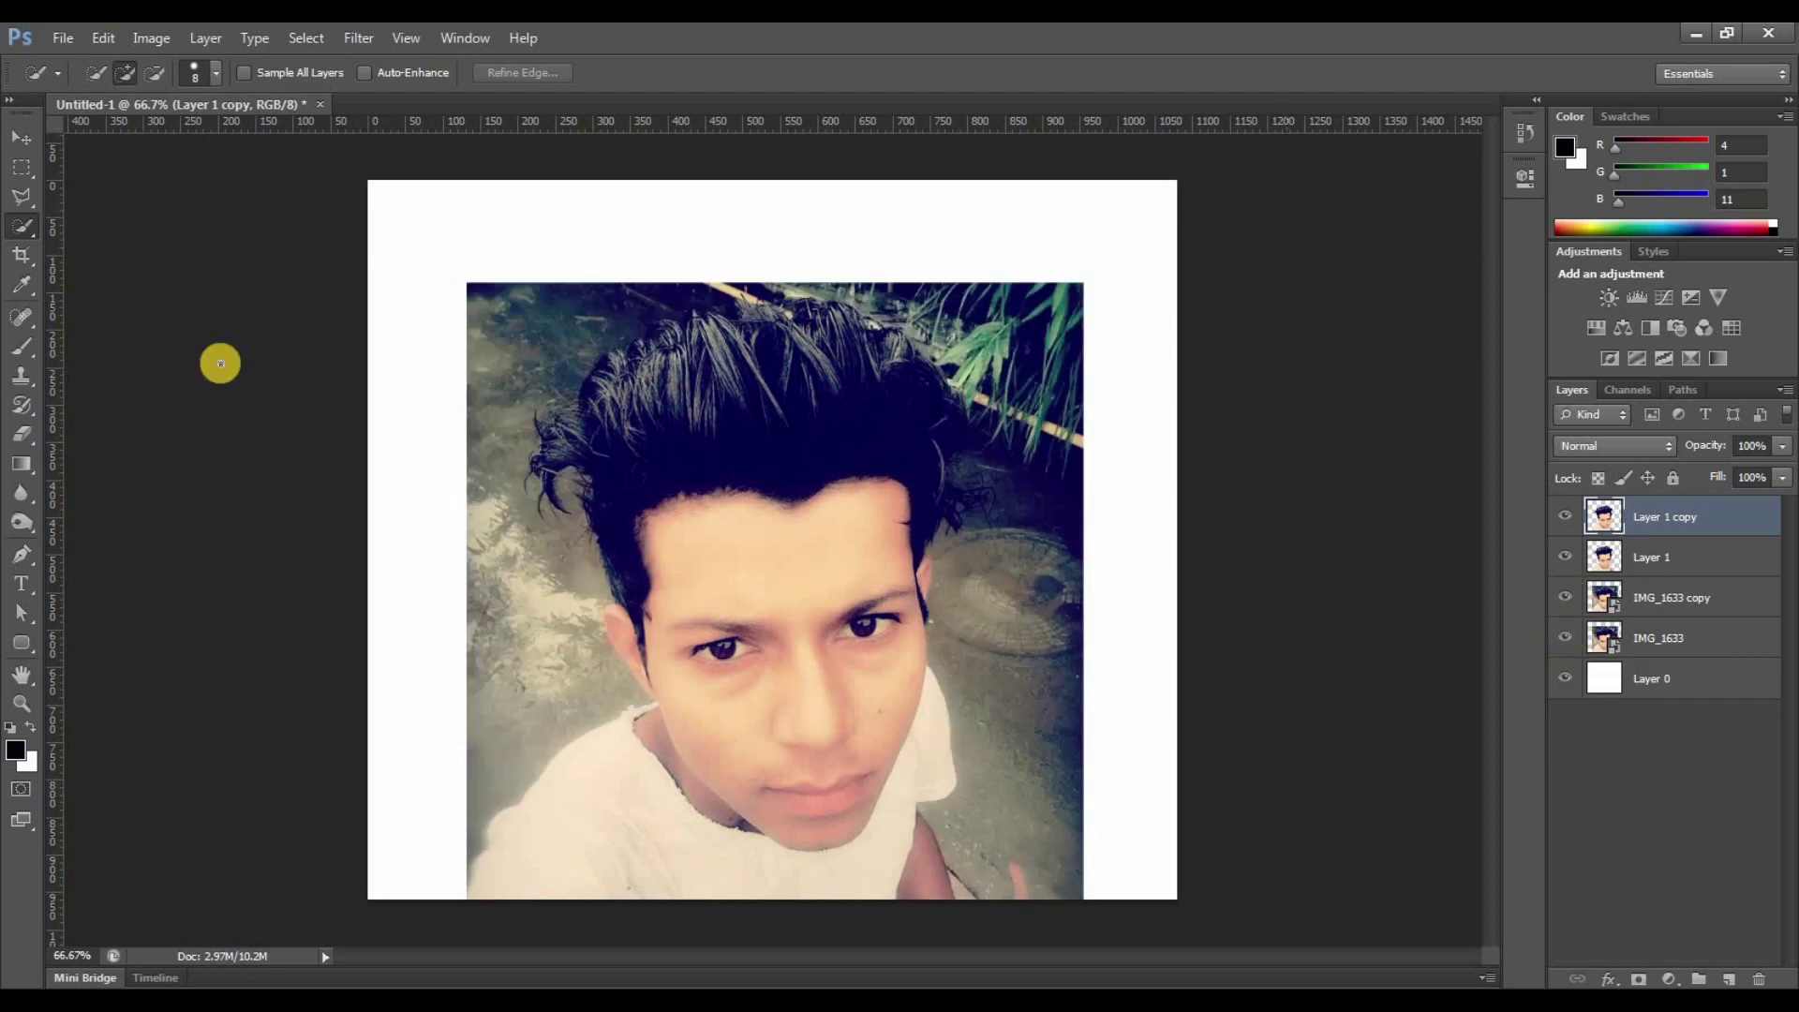
pyautogui.click(356, 37)
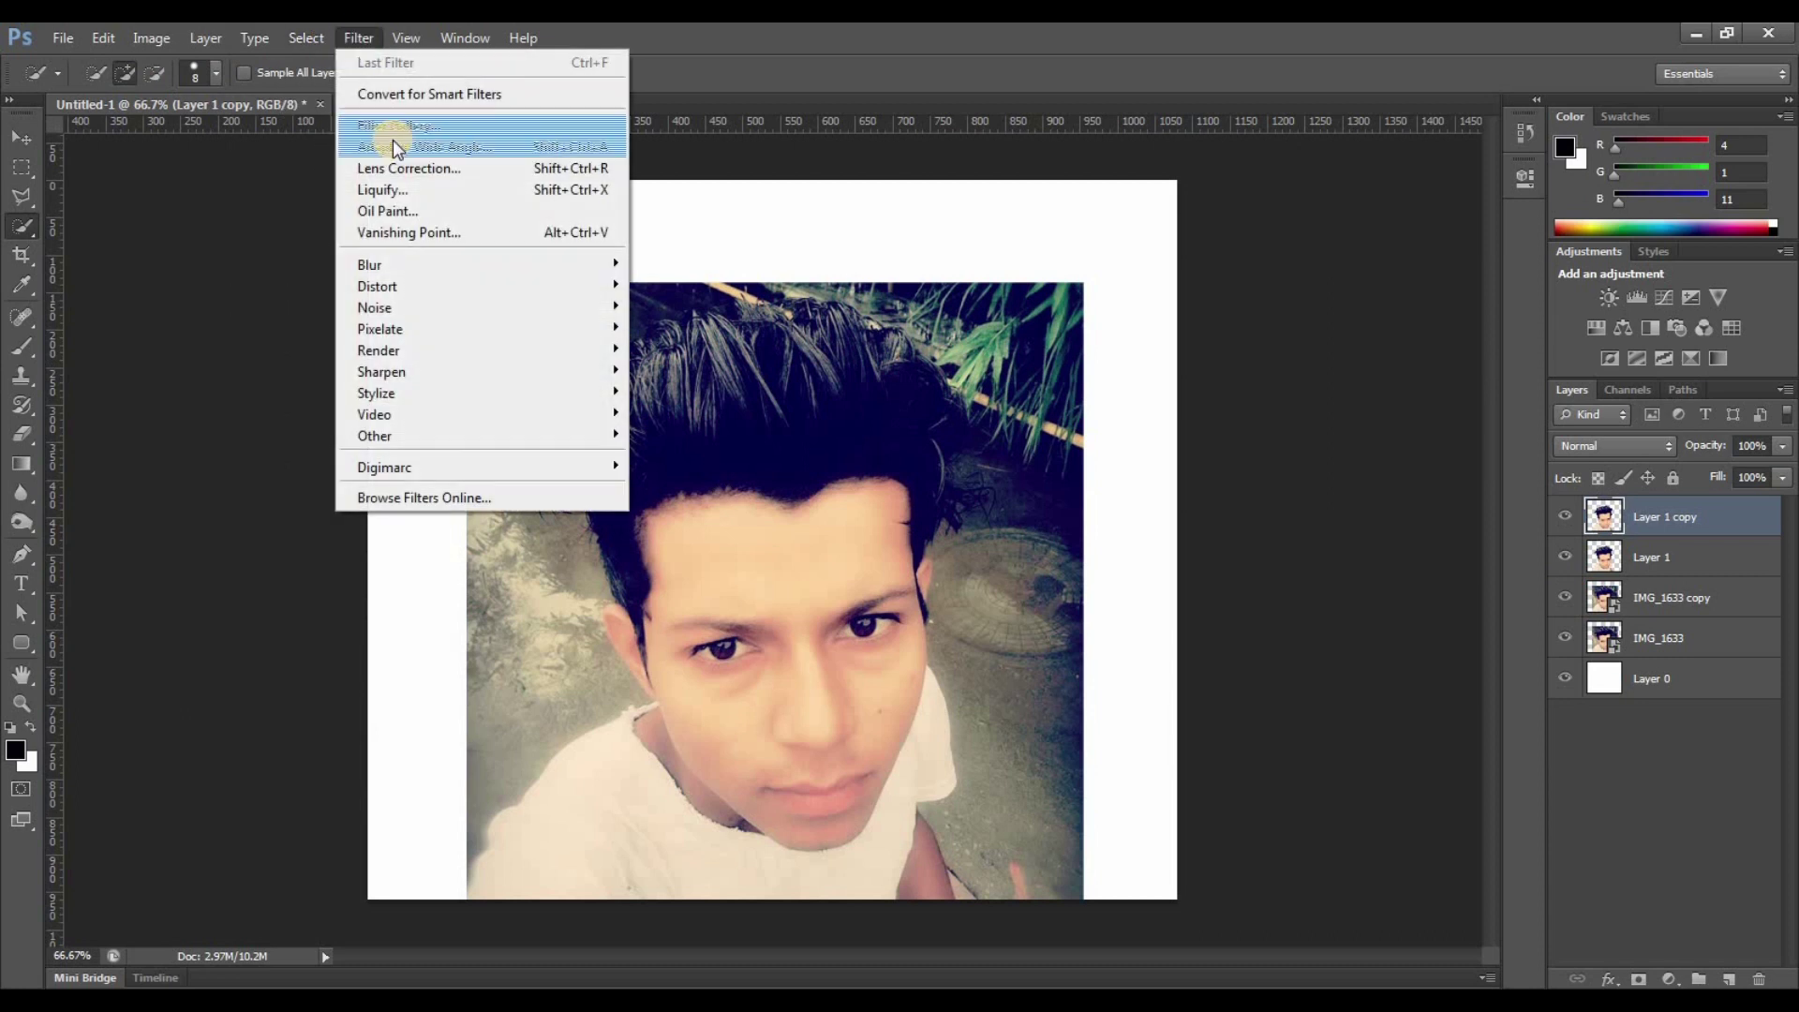
# In Liquify, push the top and right-side hair upward into spikes with Forward Warp.
pyautogui.click(384, 189)
pyautogui.moveTo(803, 263)
pyautogui.mouseDown()
pyautogui.moveTo(790, 136)
pyautogui.moveTo(858, 140)
pyautogui.mouseUp()
pyautogui.moveTo(875, 249); pyautogui.dragTo(937, 164)
pyautogui.moveTo(900, 309); pyautogui.dragTo(975, 181)
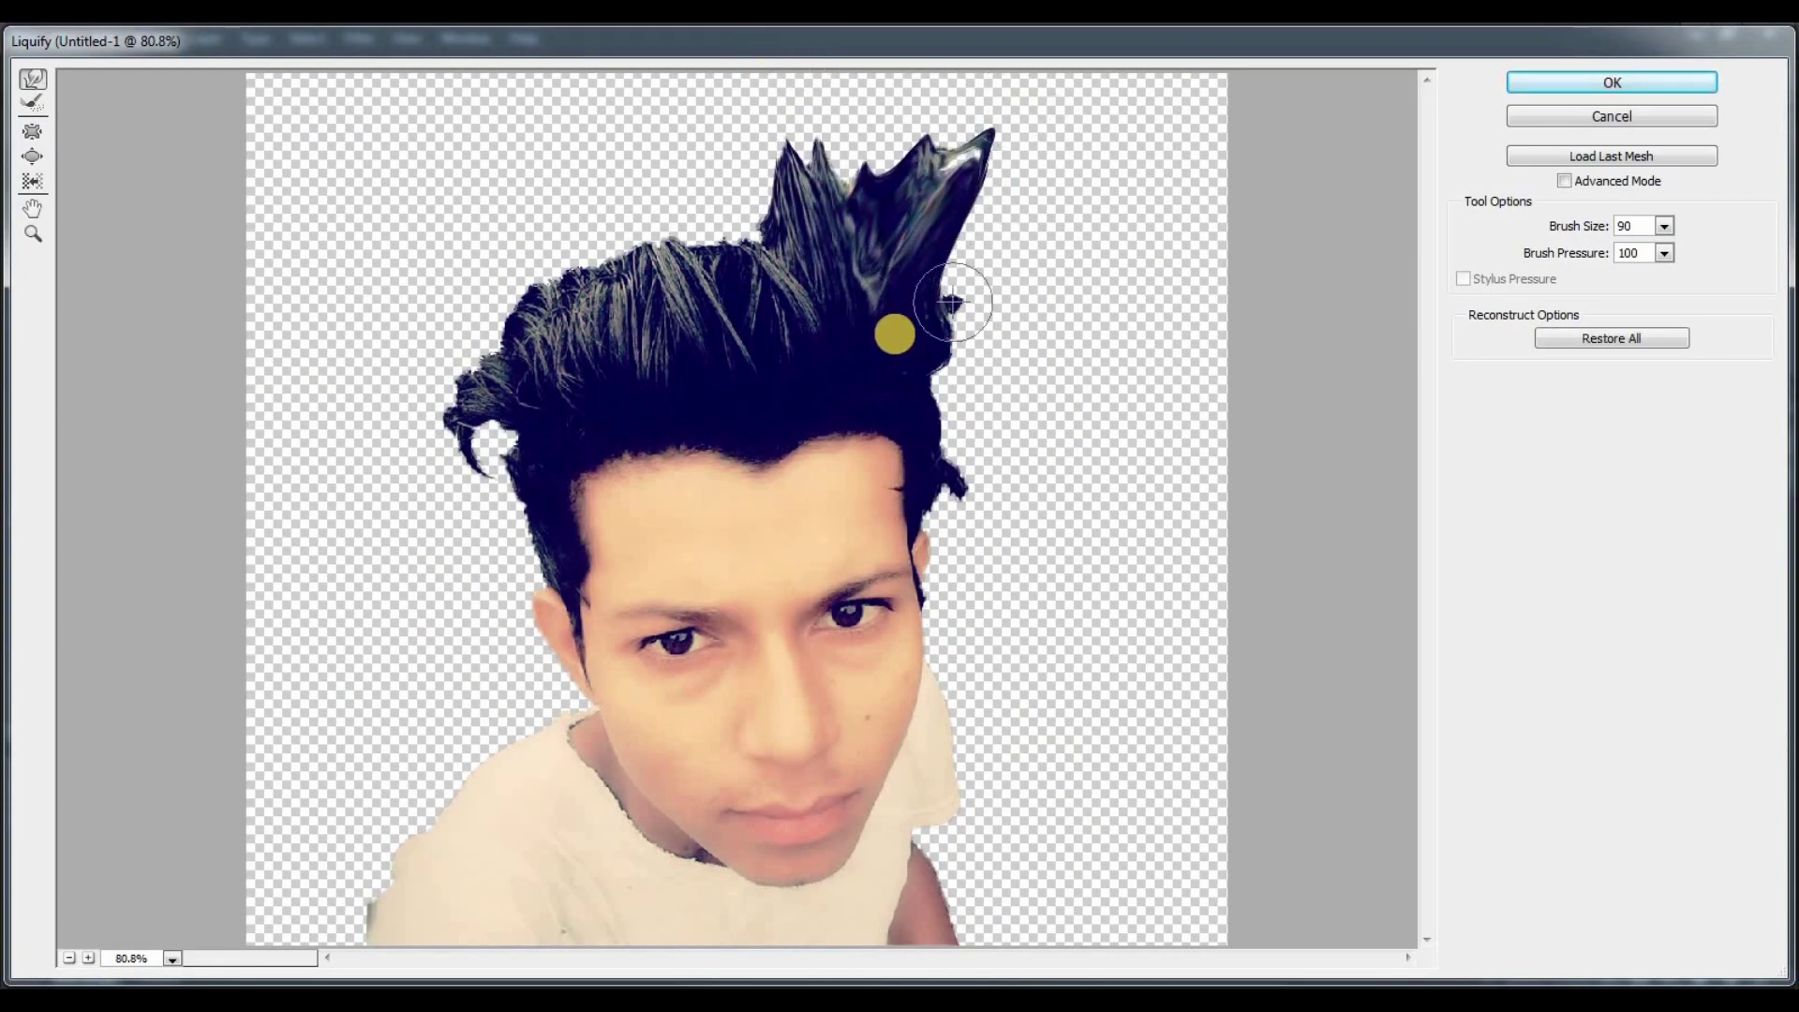
pyautogui.moveTo(891, 329); pyautogui.dragTo(928, 273)
pyautogui.moveTo(937, 379); pyautogui.dragTo(1022, 301)
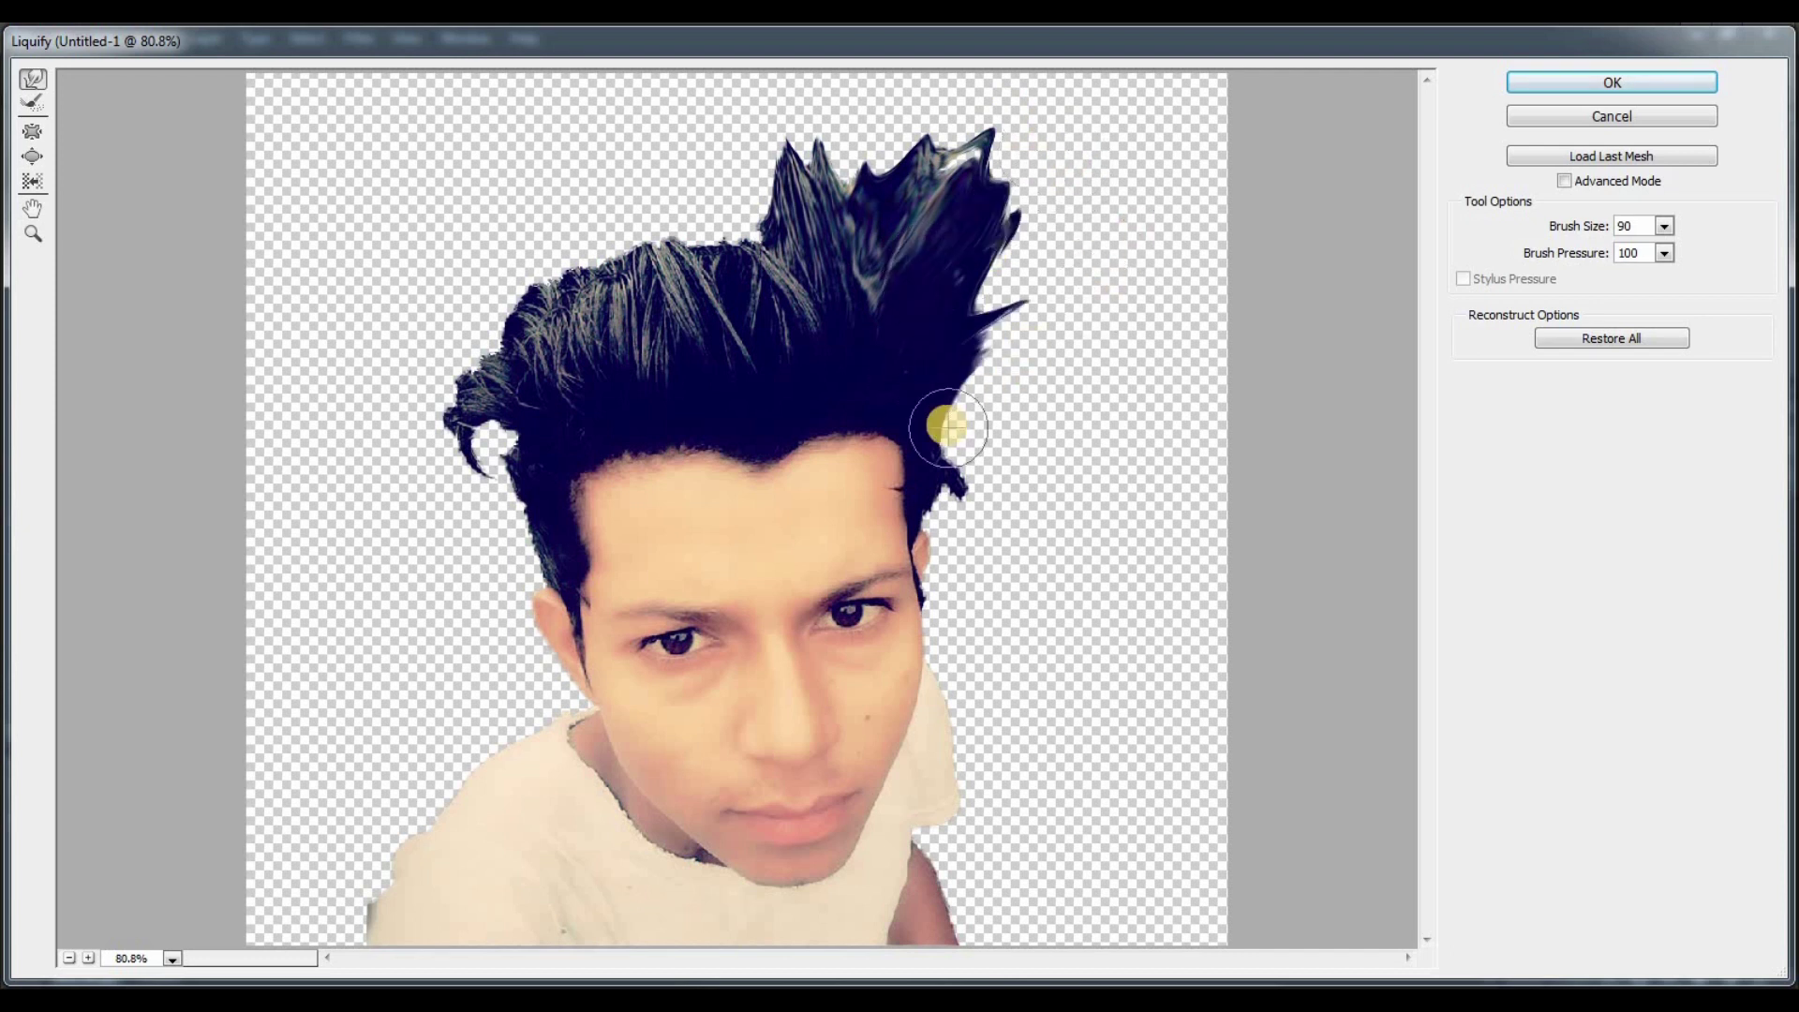
pyautogui.moveTo(950, 447); pyautogui.dragTo(1130, 289)
pyautogui.moveTo(1005, 483); pyautogui.dragTo(1115, 309)
pyautogui.hotkey('ctrl', '+')
pyautogui.hotkey('ctrl', '+')
# With a halved brush, warp the temple hair outward and push strands up-right.
pyautogui.moveTo(948, 543); pyautogui.dragTo(498, 506)
pyautogui.press('[')
pyautogui.press('[')
pyautogui.press('[')
pyautogui.moveTo(735, 523)
pyautogui.mouseDown()
pyautogui.moveTo(764, 468)
pyautogui.moveTo(984, 379)
pyautogui.moveTo(1096, 225)
pyautogui.mouseUp()
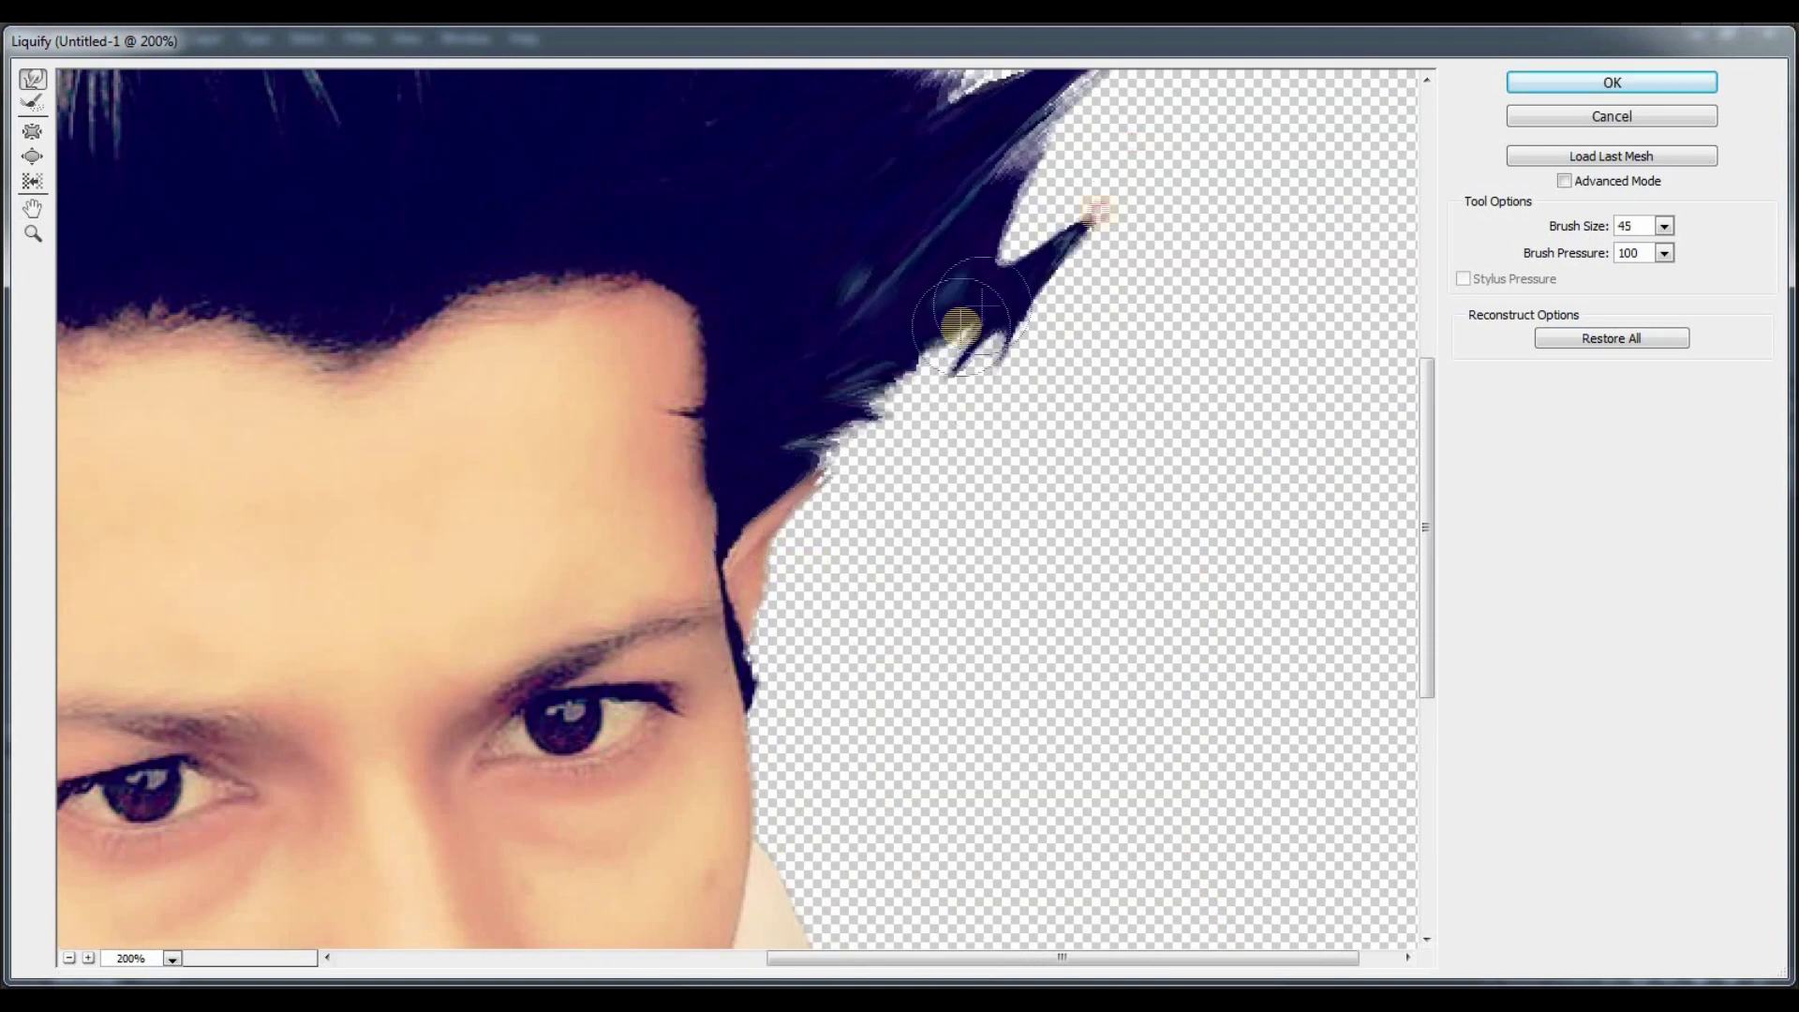
pyautogui.moveTo(1021, 359); pyautogui.dragTo(774, 525)
pyautogui.moveTo(777, 590)
pyautogui.mouseDown()
pyautogui.moveTo(1003, 490)
pyautogui.moveTo(937, 459)
pyautogui.mouseUp()
pyautogui.moveTo(743, 734)
pyautogui.mouseDown()
pyautogui.moveTo(771, 603)
pyautogui.moveTo(899, 630)
pyautogui.mouseUp()
pyautogui.moveTo(838, 714); pyautogui.dragTo(908, 410)
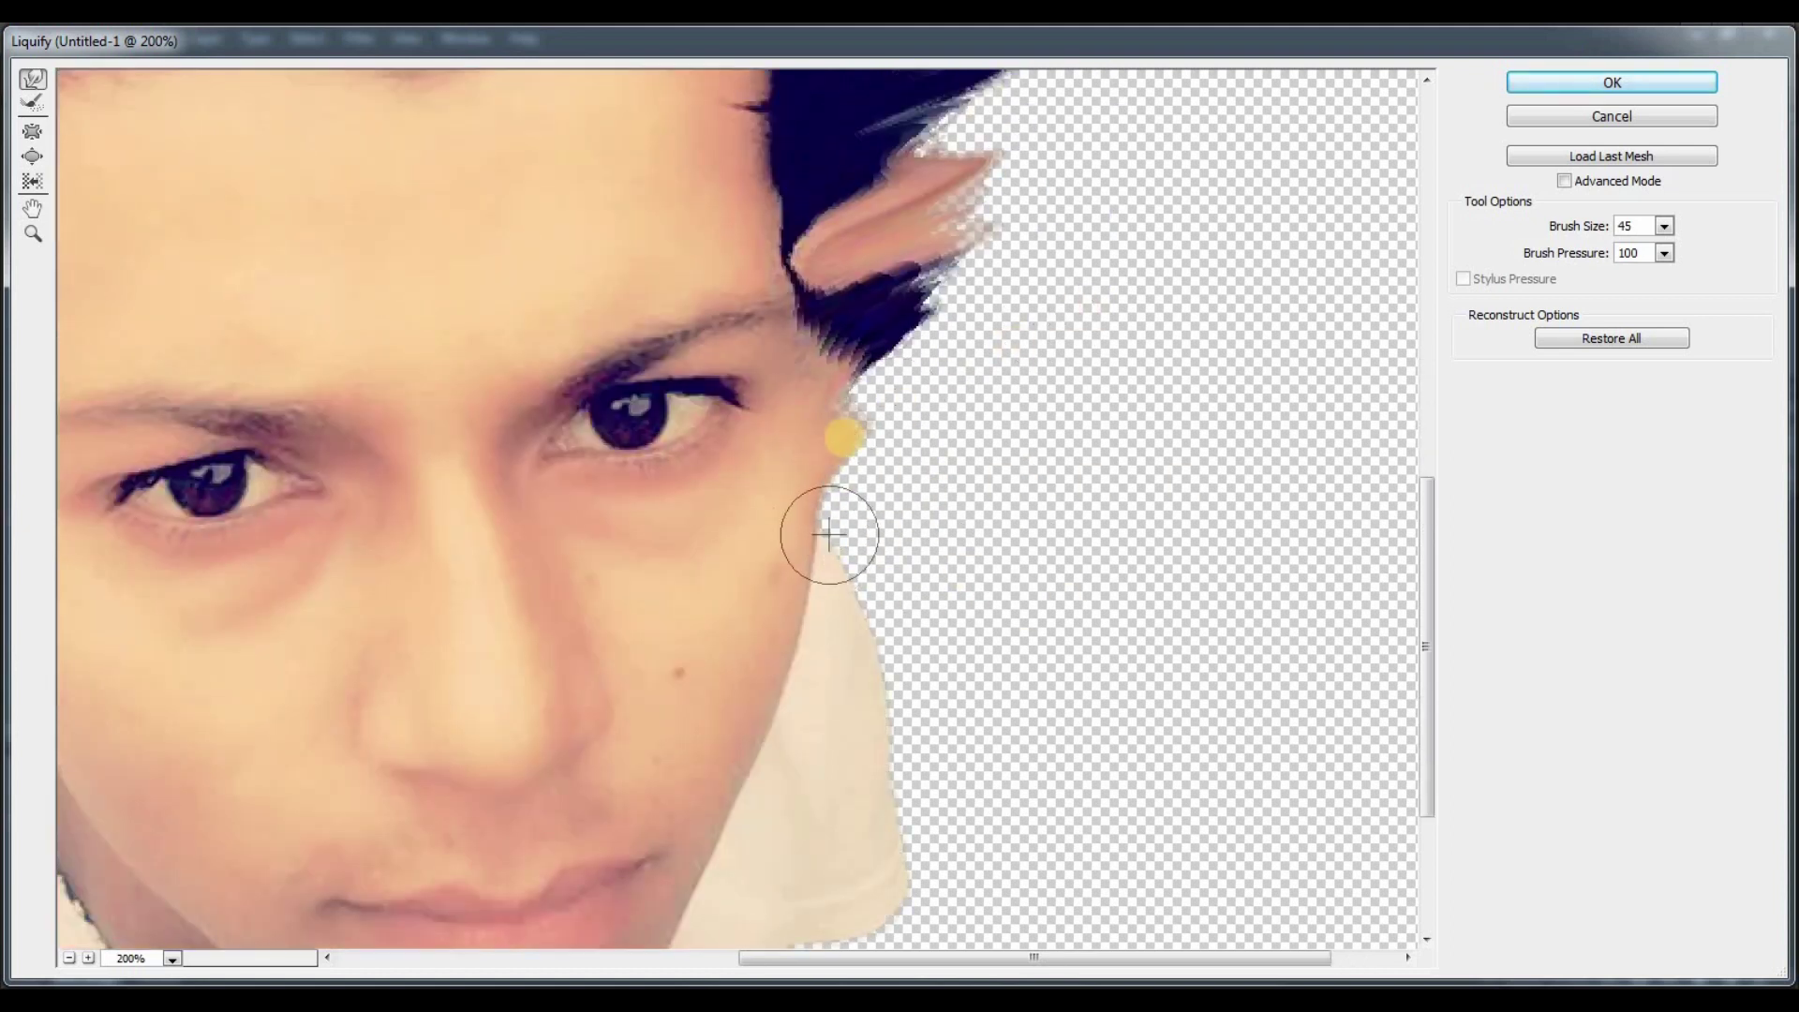
# Smear the collar edge and temple skin jaggedly out to the right.
pyautogui.moveTo(851, 542); pyautogui.dragTo(932, 595)
pyautogui.moveTo(873, 739)
pyautogui.mouseDown()
pyautogui.moveTo(920, 692)
pyautogui.moveTo(1222, 675)
pyautogui.mouseUp()
pyautogui.moveTo(915, 803); pyautogui.dragTo(956, 859)
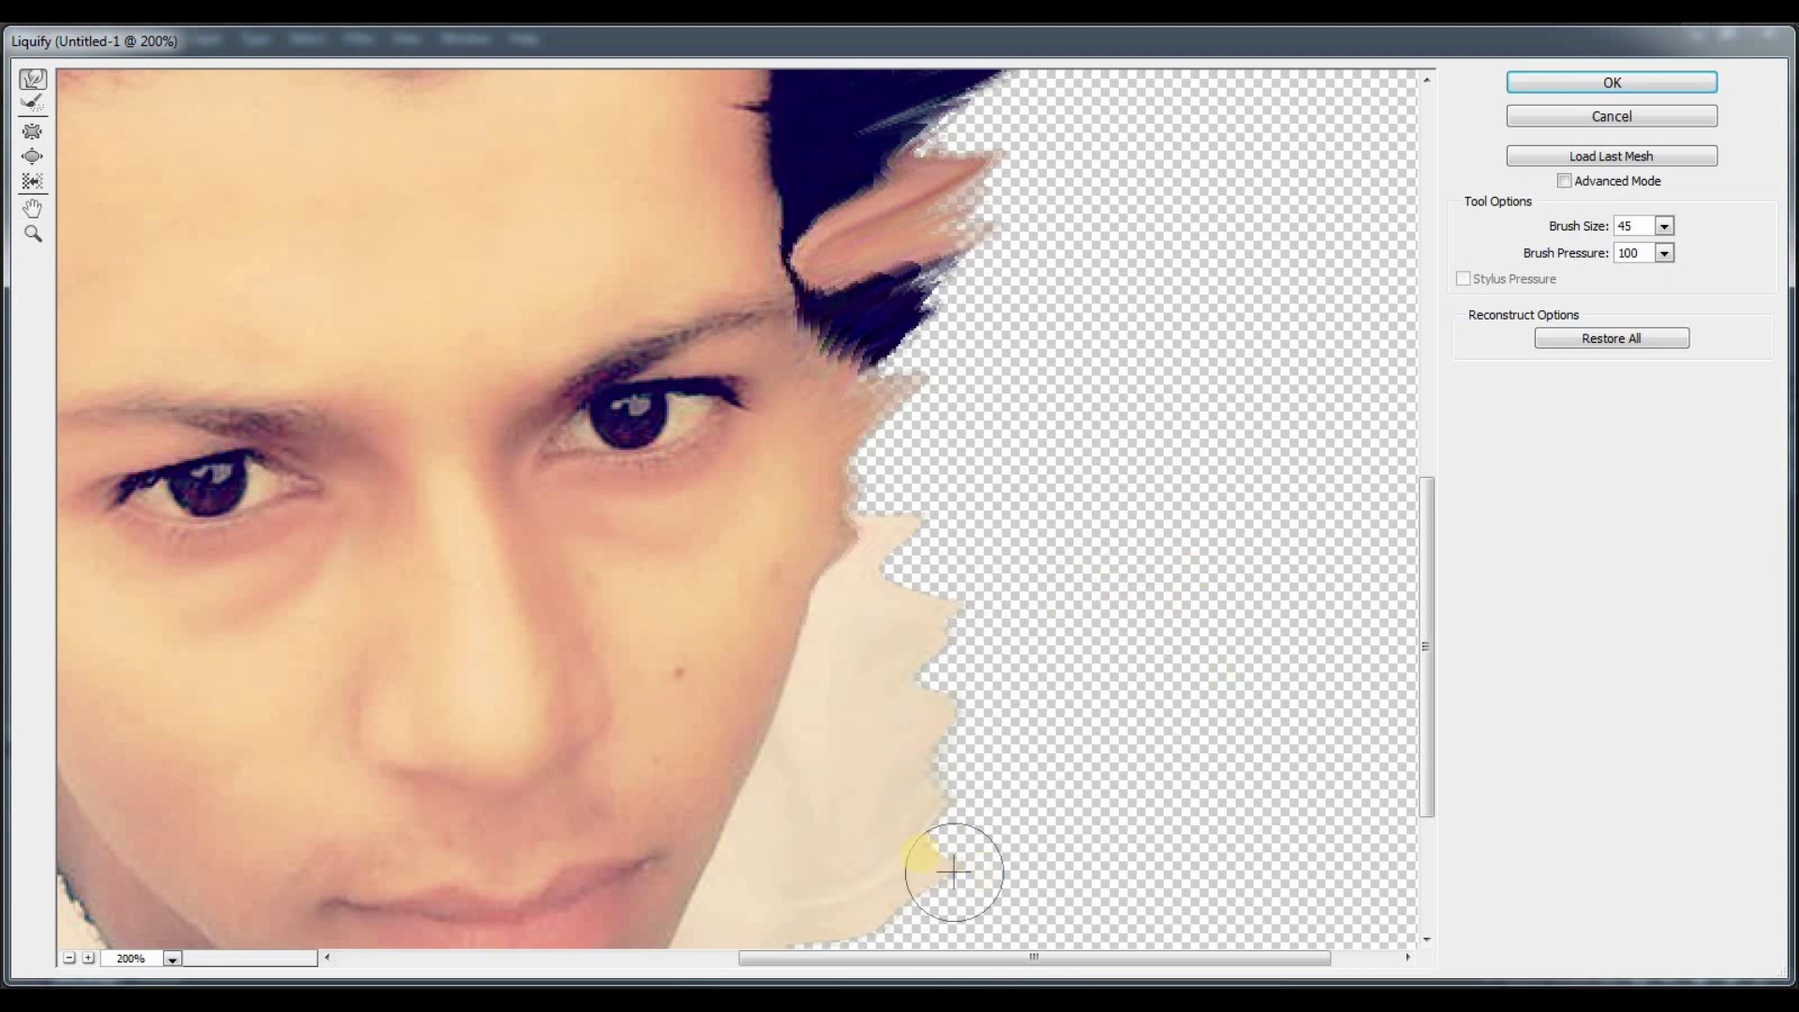
pyautogui.moveTo(843, 490)
pyautogui.mouseDown()
pyautogui.moveTo(895, 395)
pyautogui.moveTo(1012, 412)
pyautogui.mouseUp()
pyautogui.moveTo(855, 430); pyautogui.dragTo(1059, 393)
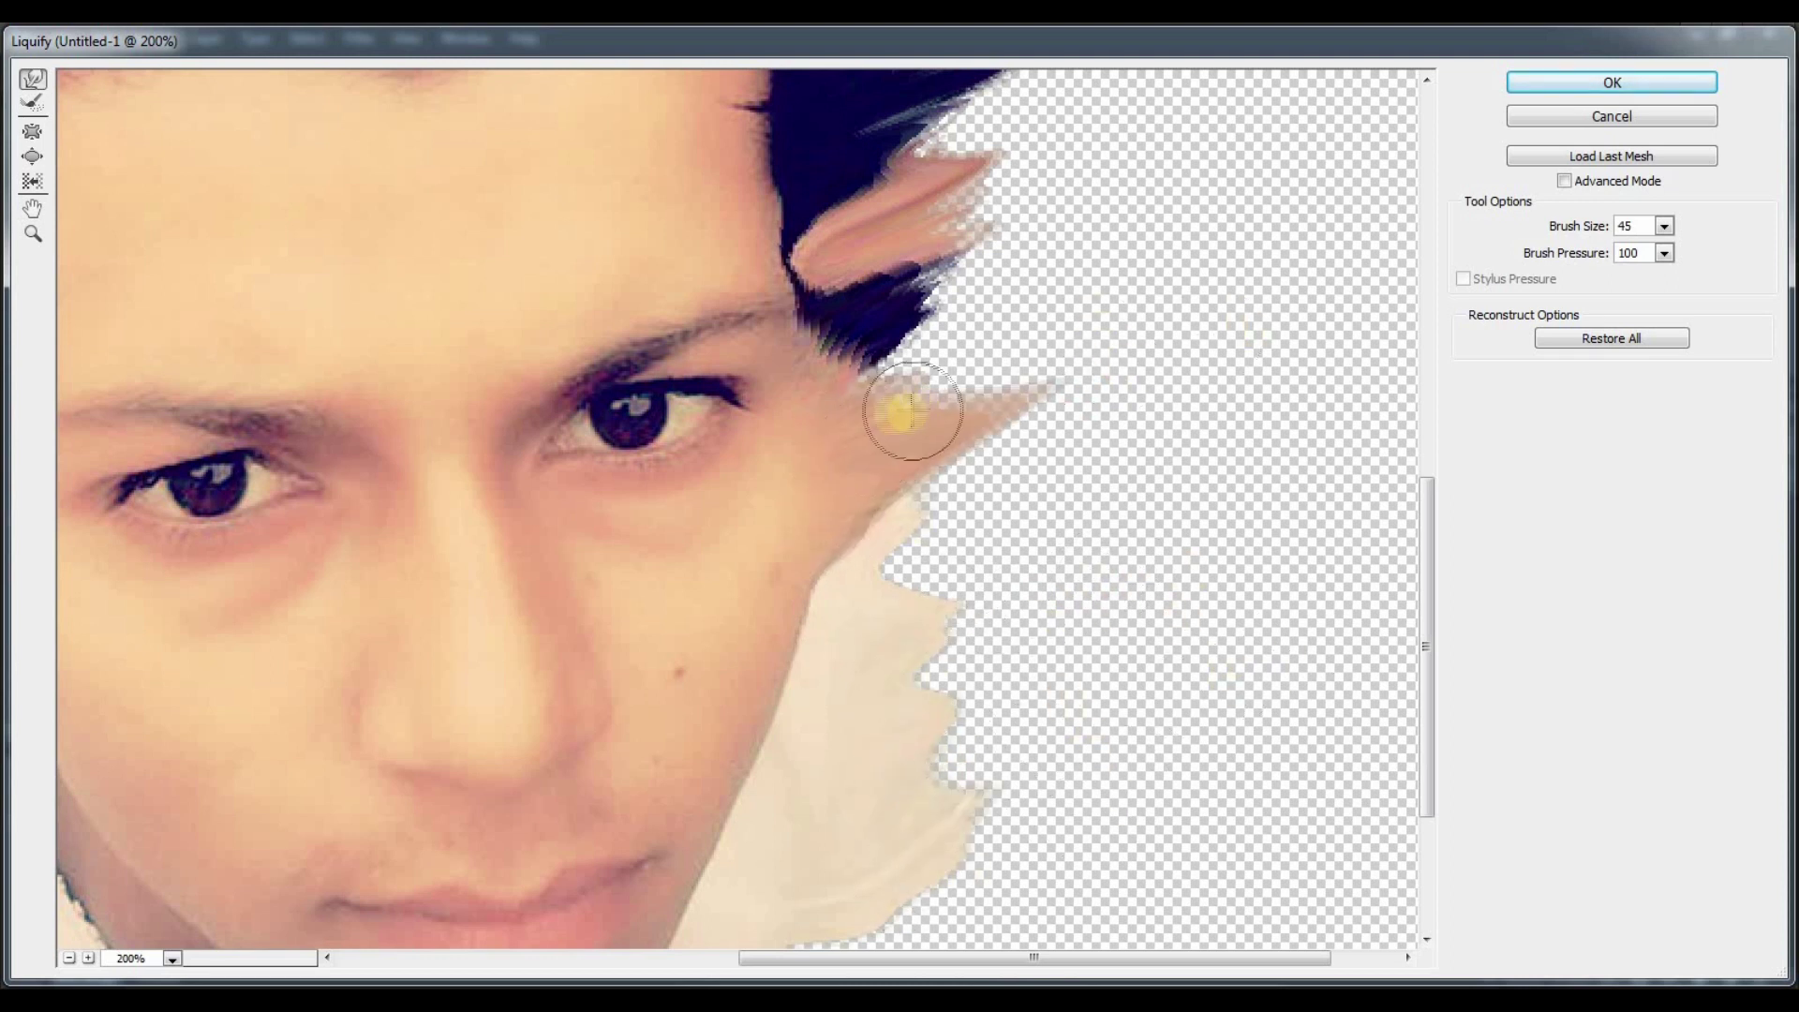
pyautogui.moveTo(876, 373)
pyautogui.mouseDown()
pyautogui.moveTo(1078, 310)
pyautogui.moveTo(940, 390)
pyautogui.mouseUp()
pyautogui.scroll(-5, 1036, 361)
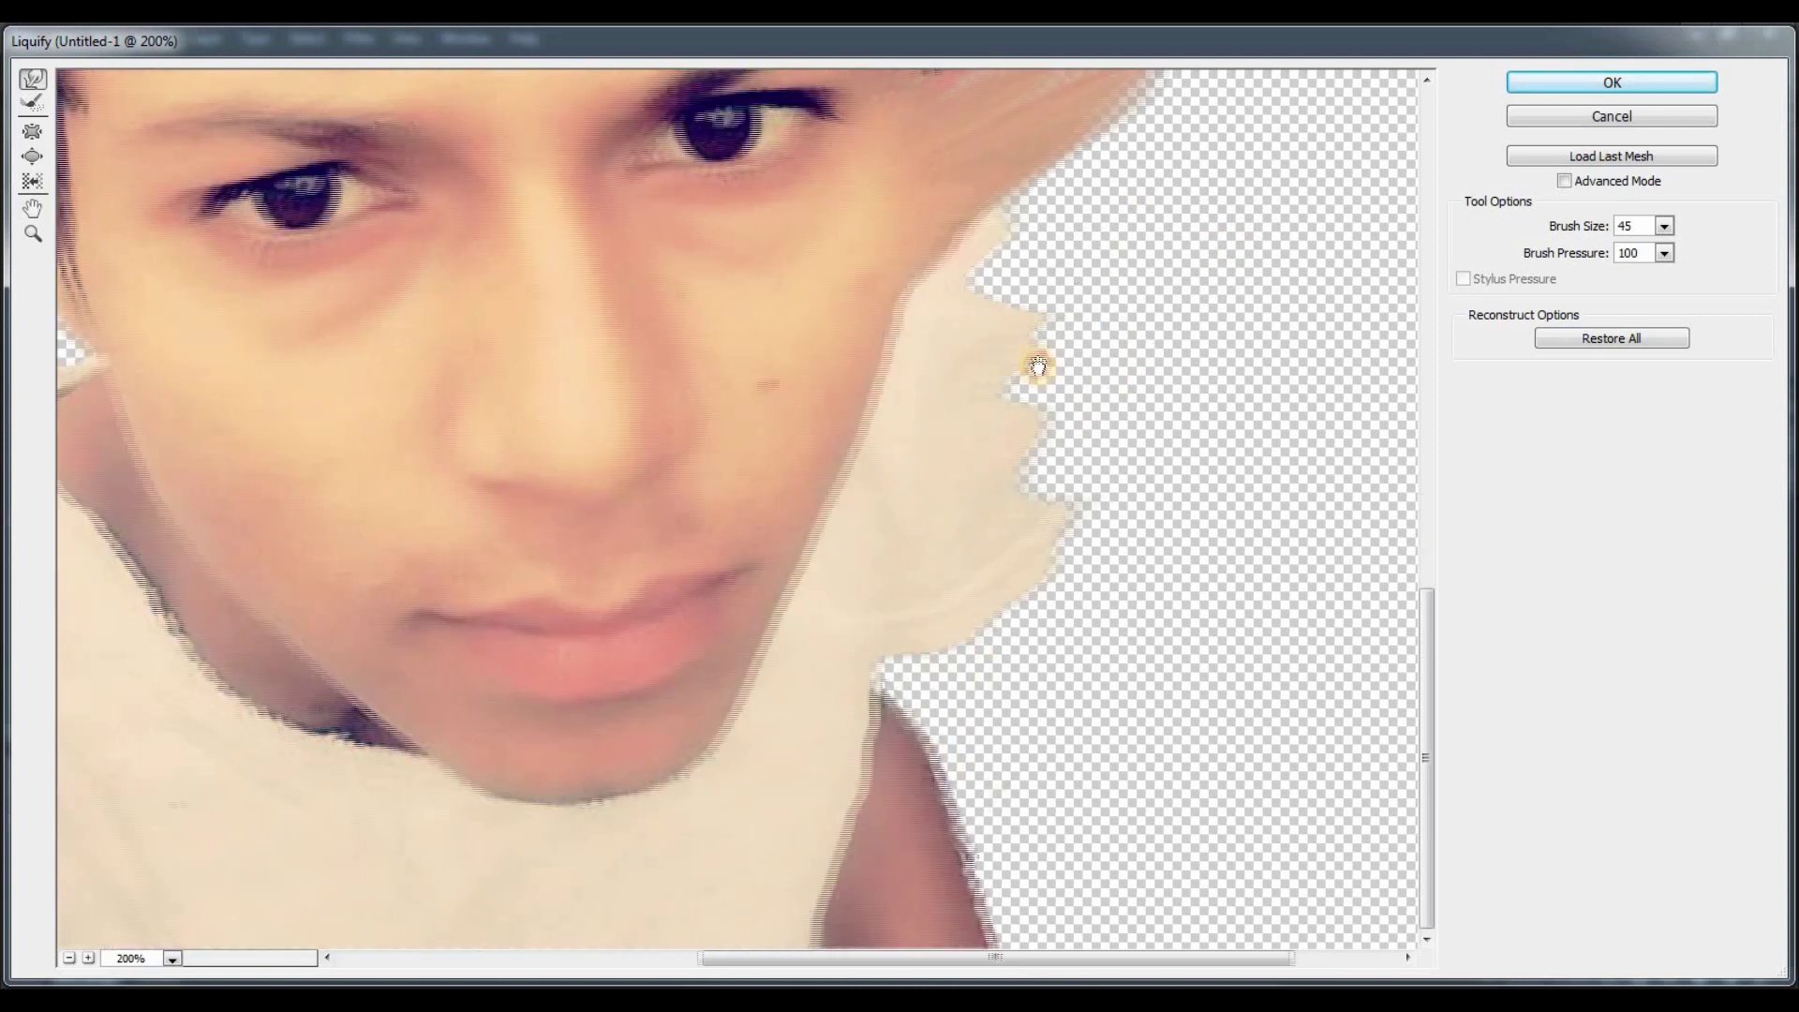
pyautogui.moveTo(964, 610)
pyautogui.mouseDown()
pyautogui.moveTo(975, 674)
pyautogui.moveTo(1028, 534)
pyautogui.moveTo(924, 763)
pyautogui.moveTo(1027, 783)
pyautogui.mouseUp()
pyautogui.hotkey('ctrl', '-')
pyautogui.hotkey('ctrl', '-')
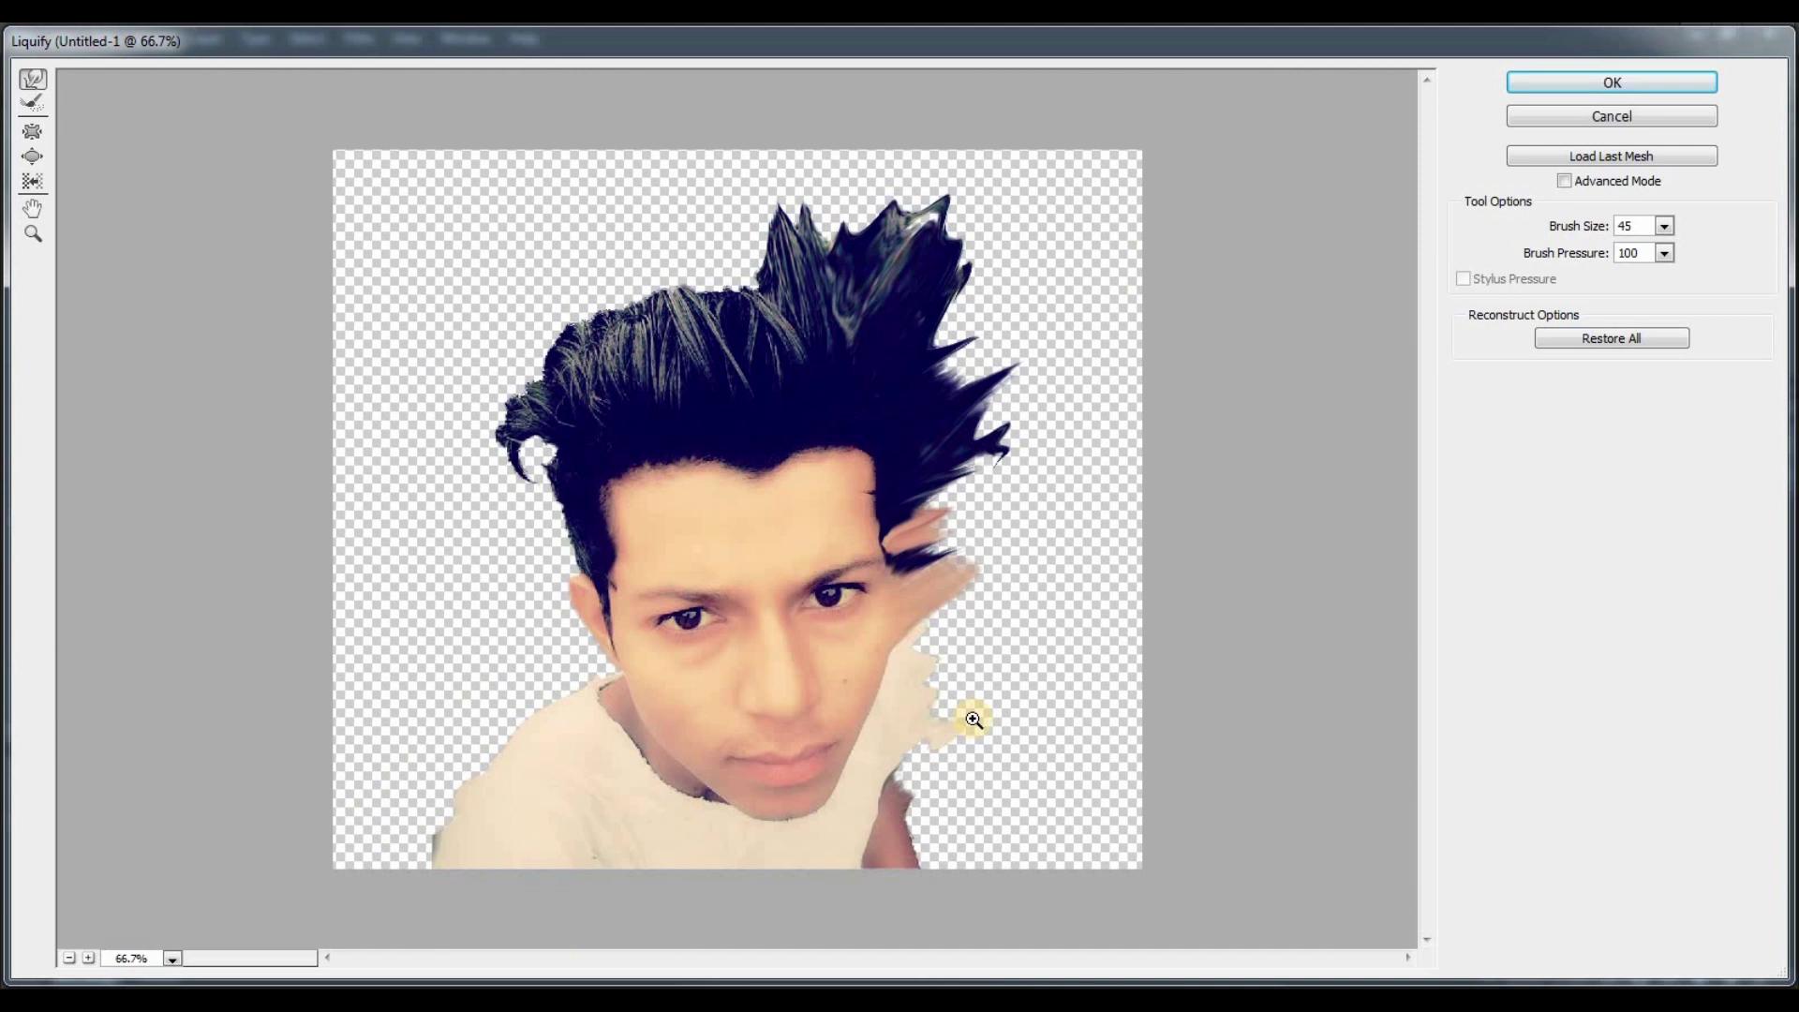
# At 100% zoom, pull the top and upper-left hair upward into spikes.
pyautogui.click(966, 716)
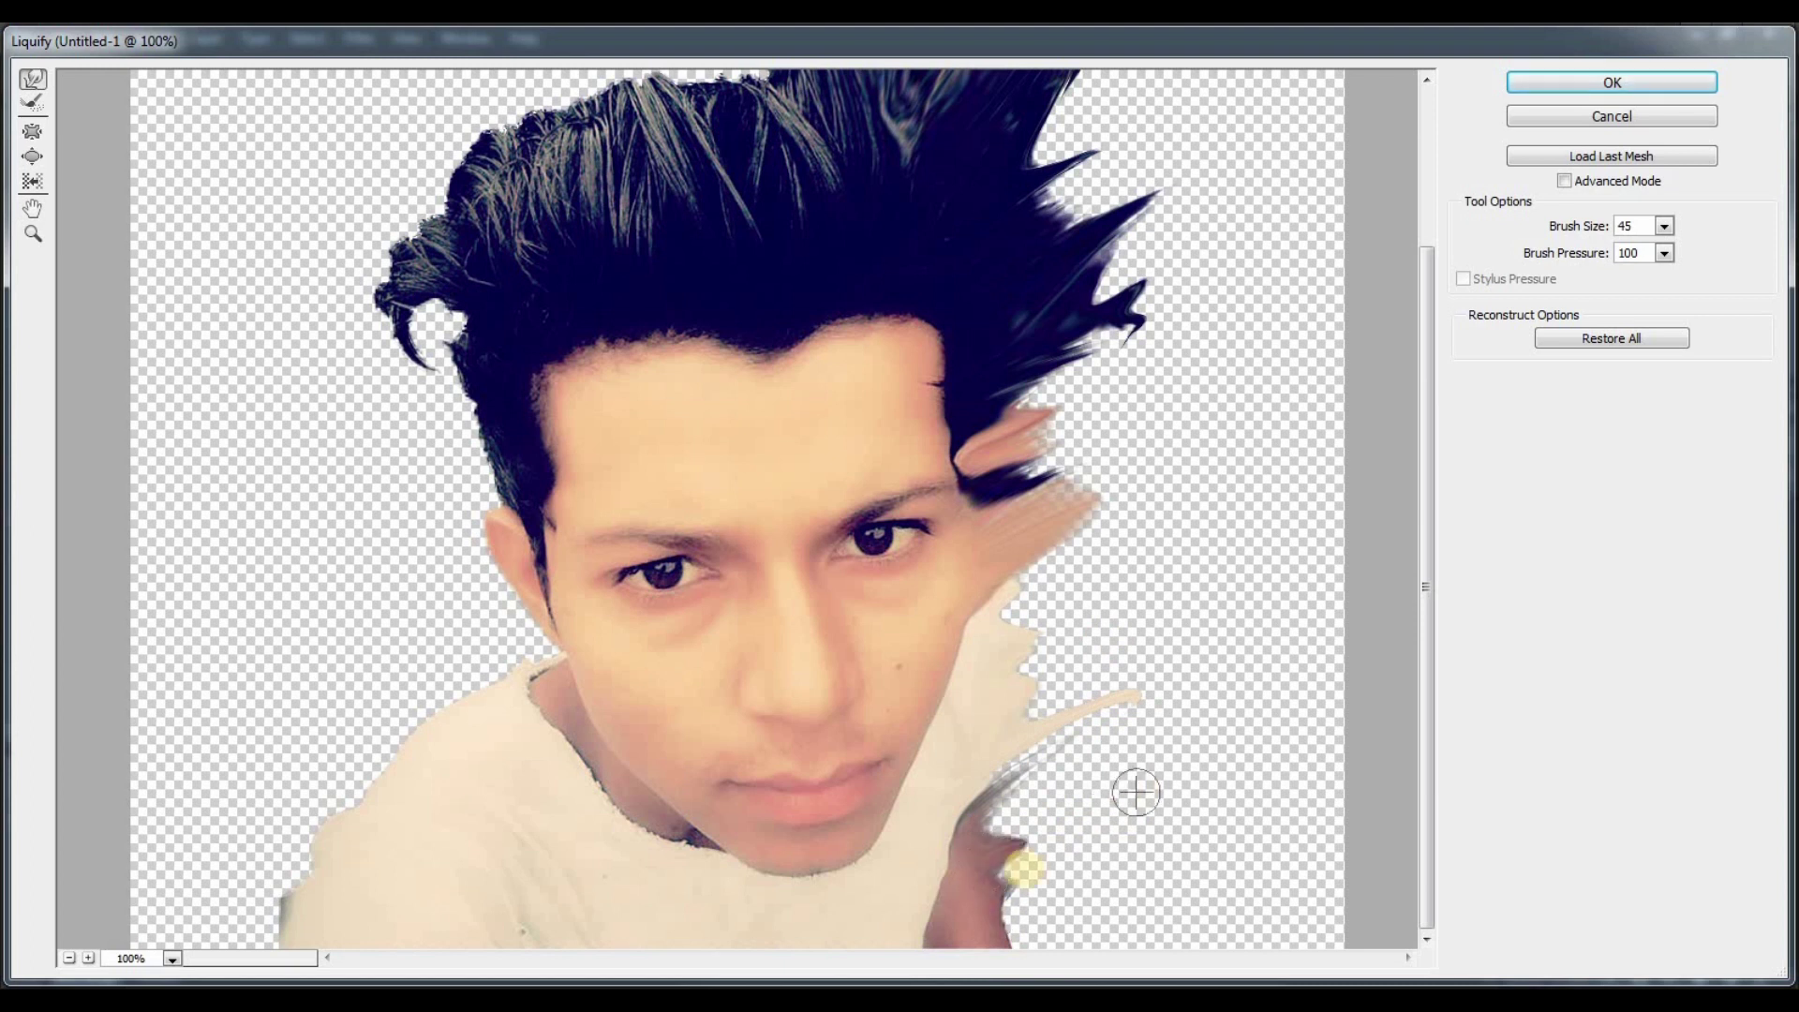
pyautogui.moveTo(1004, 857); pyautogui.dragTo(1016, 801)
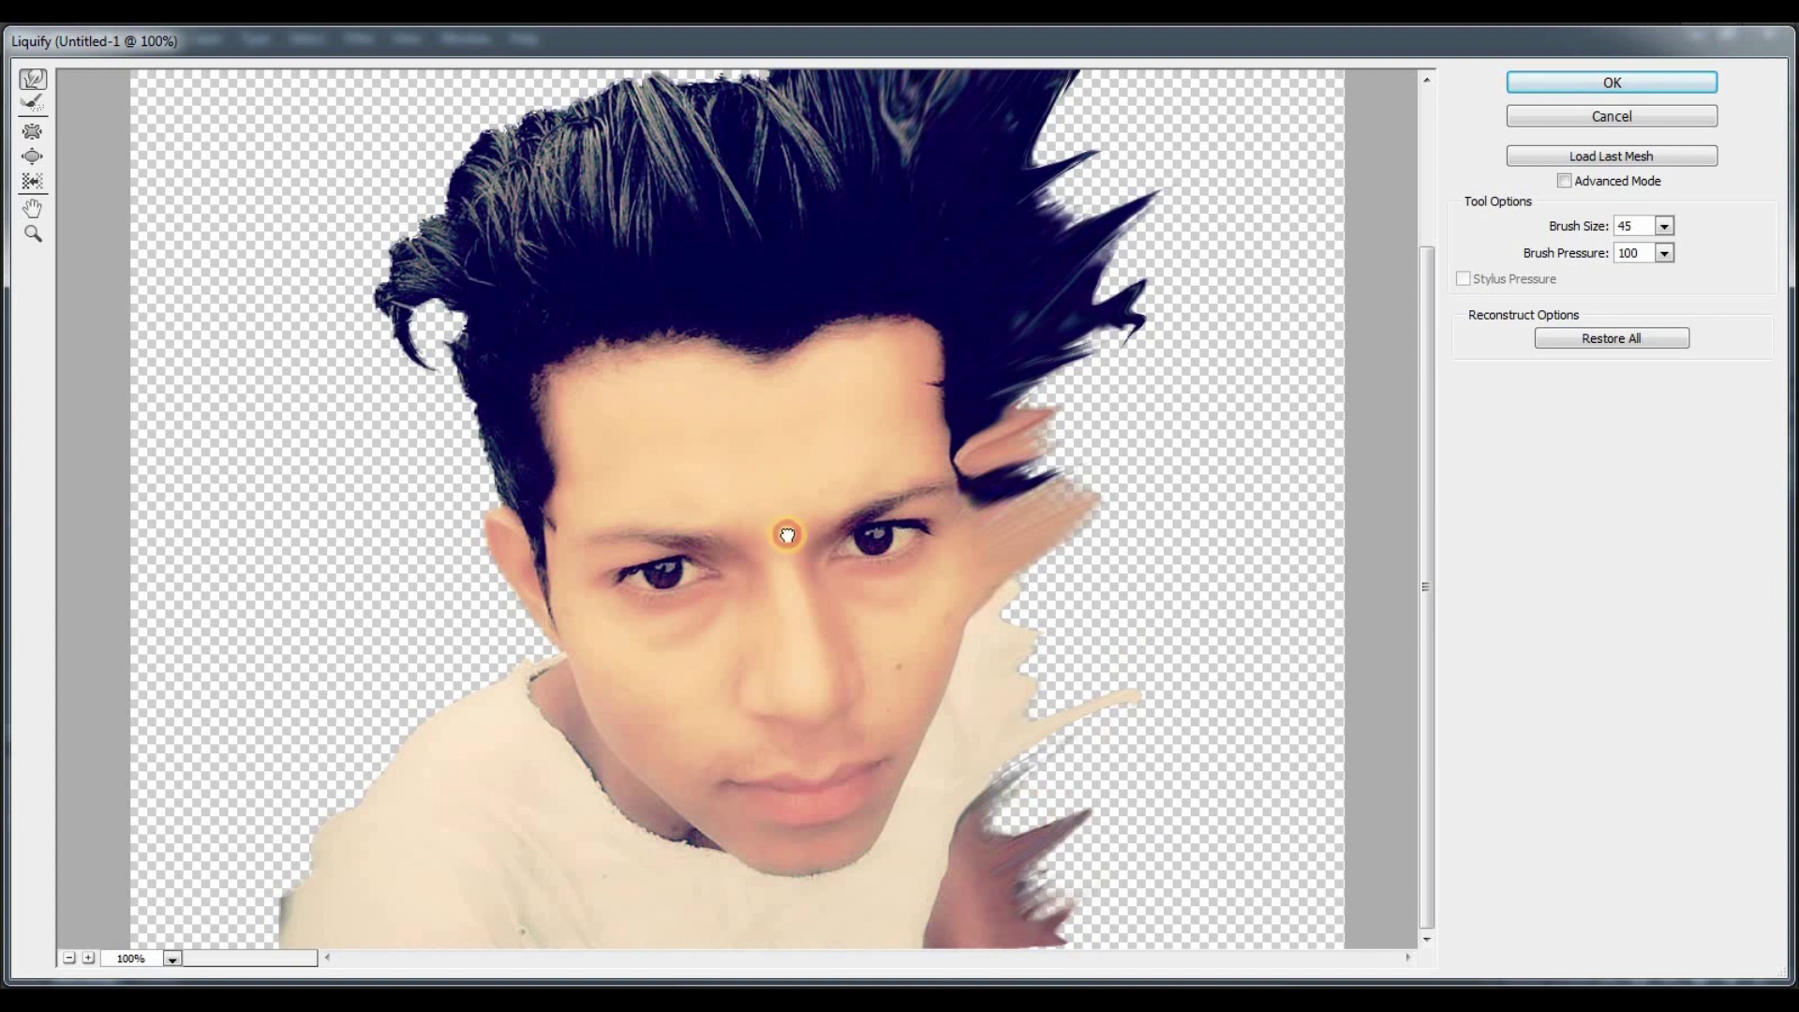
pyautogui.moveTo(787, 534); pyautogui.dragTo(787, 740)
pyautogui.moveTo(737, 252); pyautogui.dragTo(703, 109)
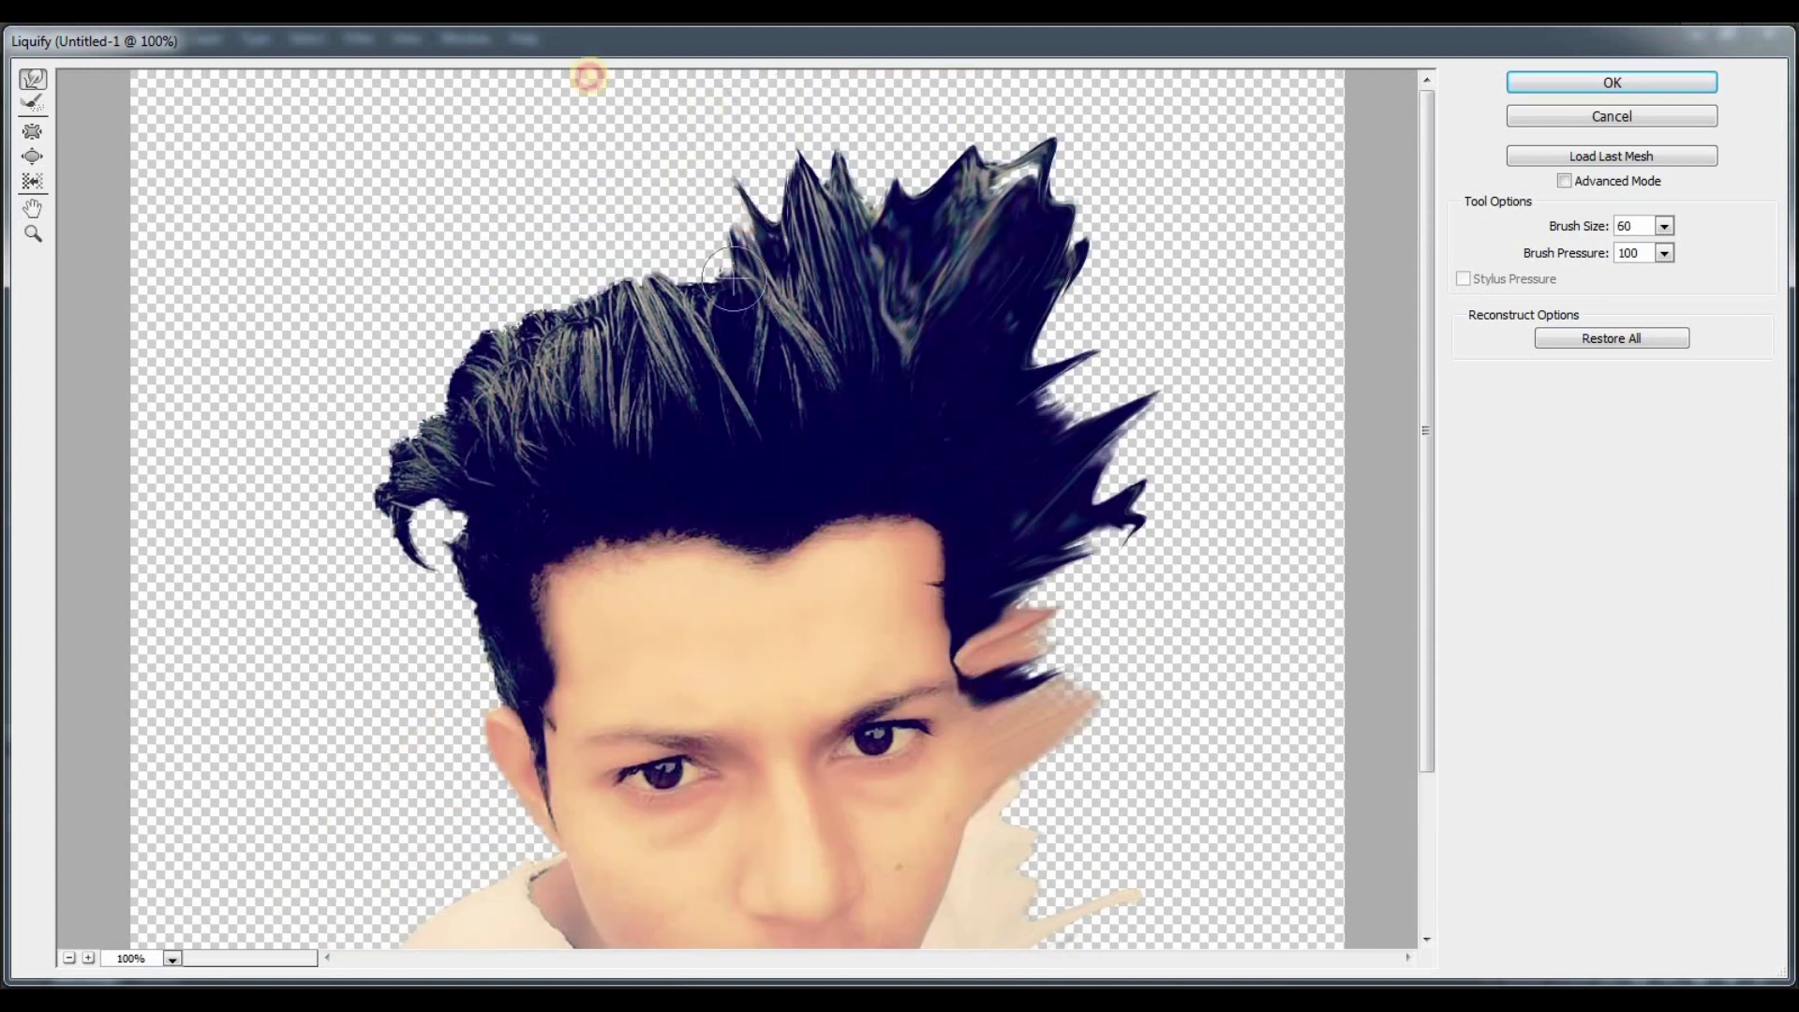
pyautogui.moveTo(669, 279)
pyautogui.mouseDown()
pyautogui.moveTo(442, 72)
pyautogui.moveTo(562, 113)
pyautogui.mouseUp()
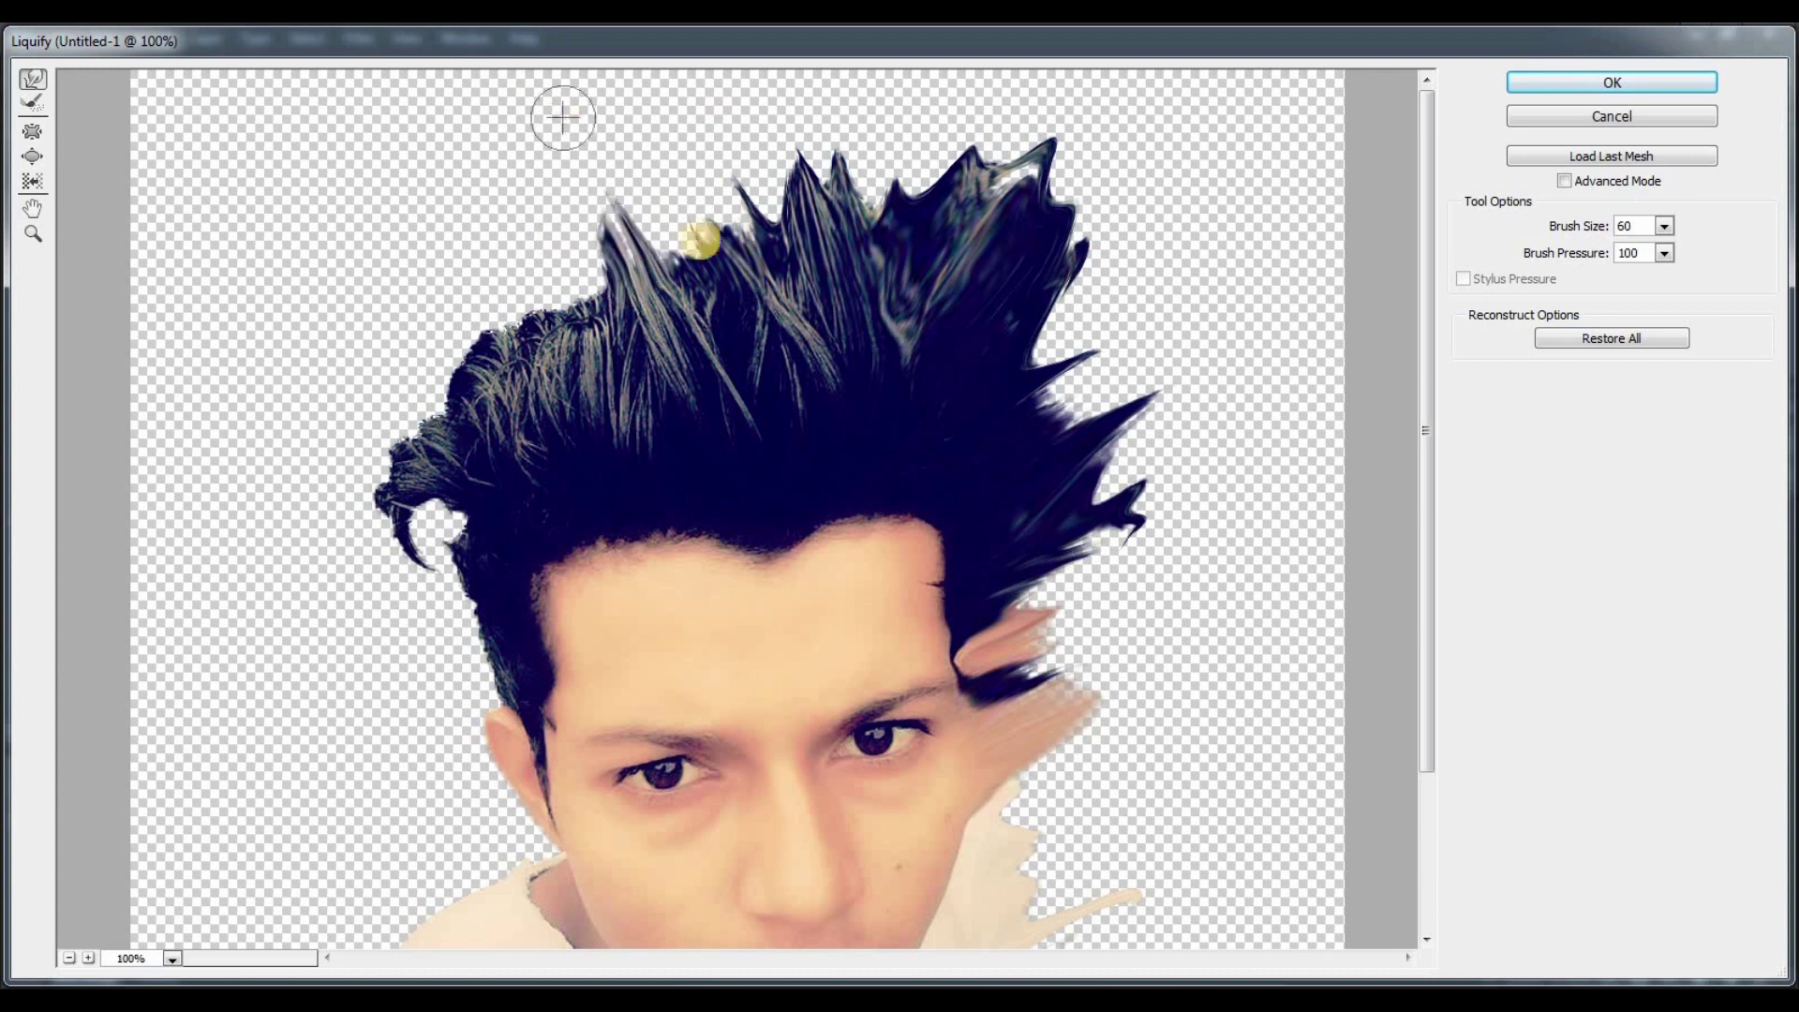
pyautogui.moveTo(651, 273); pyautogui.dragTo(692, 163)
pyautogui.moveTo(581, 300); pyautogui.dragTo(494, 137)
pyautogui.moveTo(569, 345); pyautogui.dragTo(599, 366)
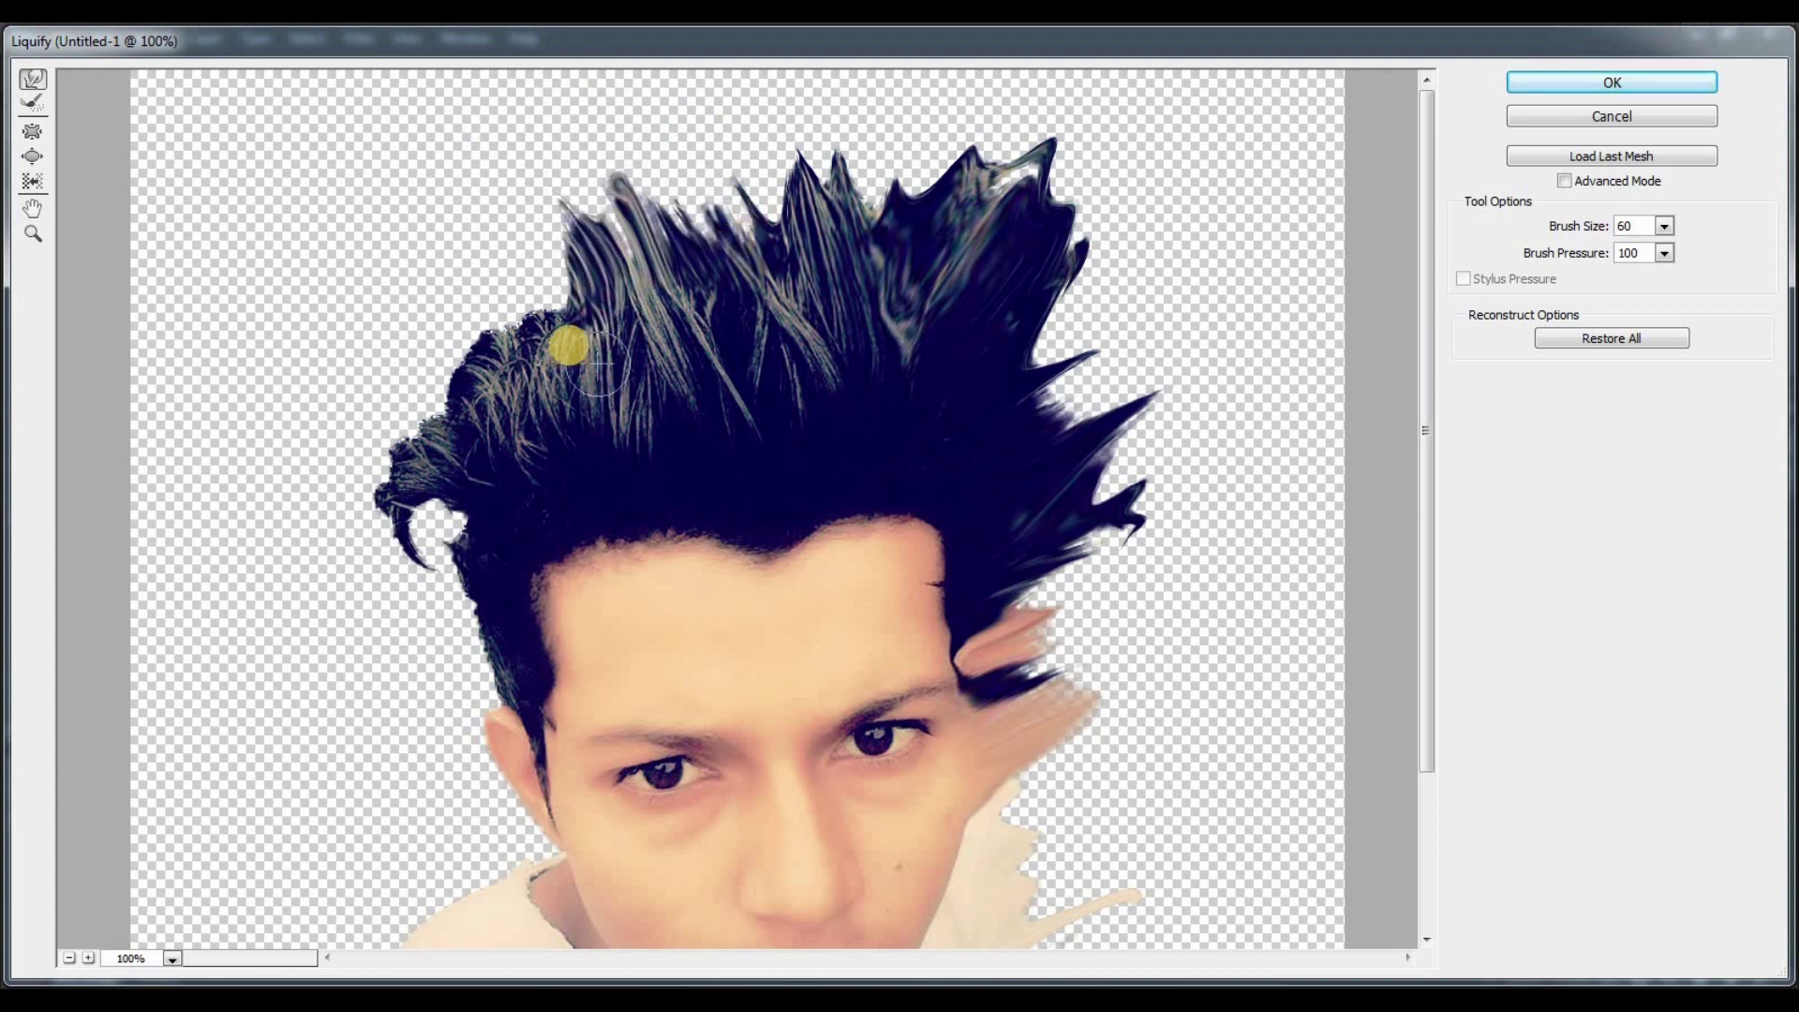
# Stretch the left-side hair outward into jagged spikes toward the upper left.
pyautogui.moveTo(490, 361); pyautogui.dragTo(412, 310)
pyautogui.moveTo(466, 389)
pyautogui.mouseDown()
pyautogui.moveTo(448, 397)
pyautogui.moveTo(347, 301)
pyautogui.mouseUp()
pyautogui.moveTo(438, 410); pyautogui.dragTo(341, 380)
pyautogui.moveTo(394, 457); pyautogui.dragTo(454, 306)
pyautogui.moveTo(433, 195)
pyautogui.mouseDown()
pyautogui.moveTo(434, 402)
pyautogui.moveTo(290, 221)
pyautogui.mouseUp()
pyautogui.moveTo(415, 374); pyautogui.dragTo(281, 245)
pyautogui.moveTo(402, 421); pyautogui.dragTo(281, 341)
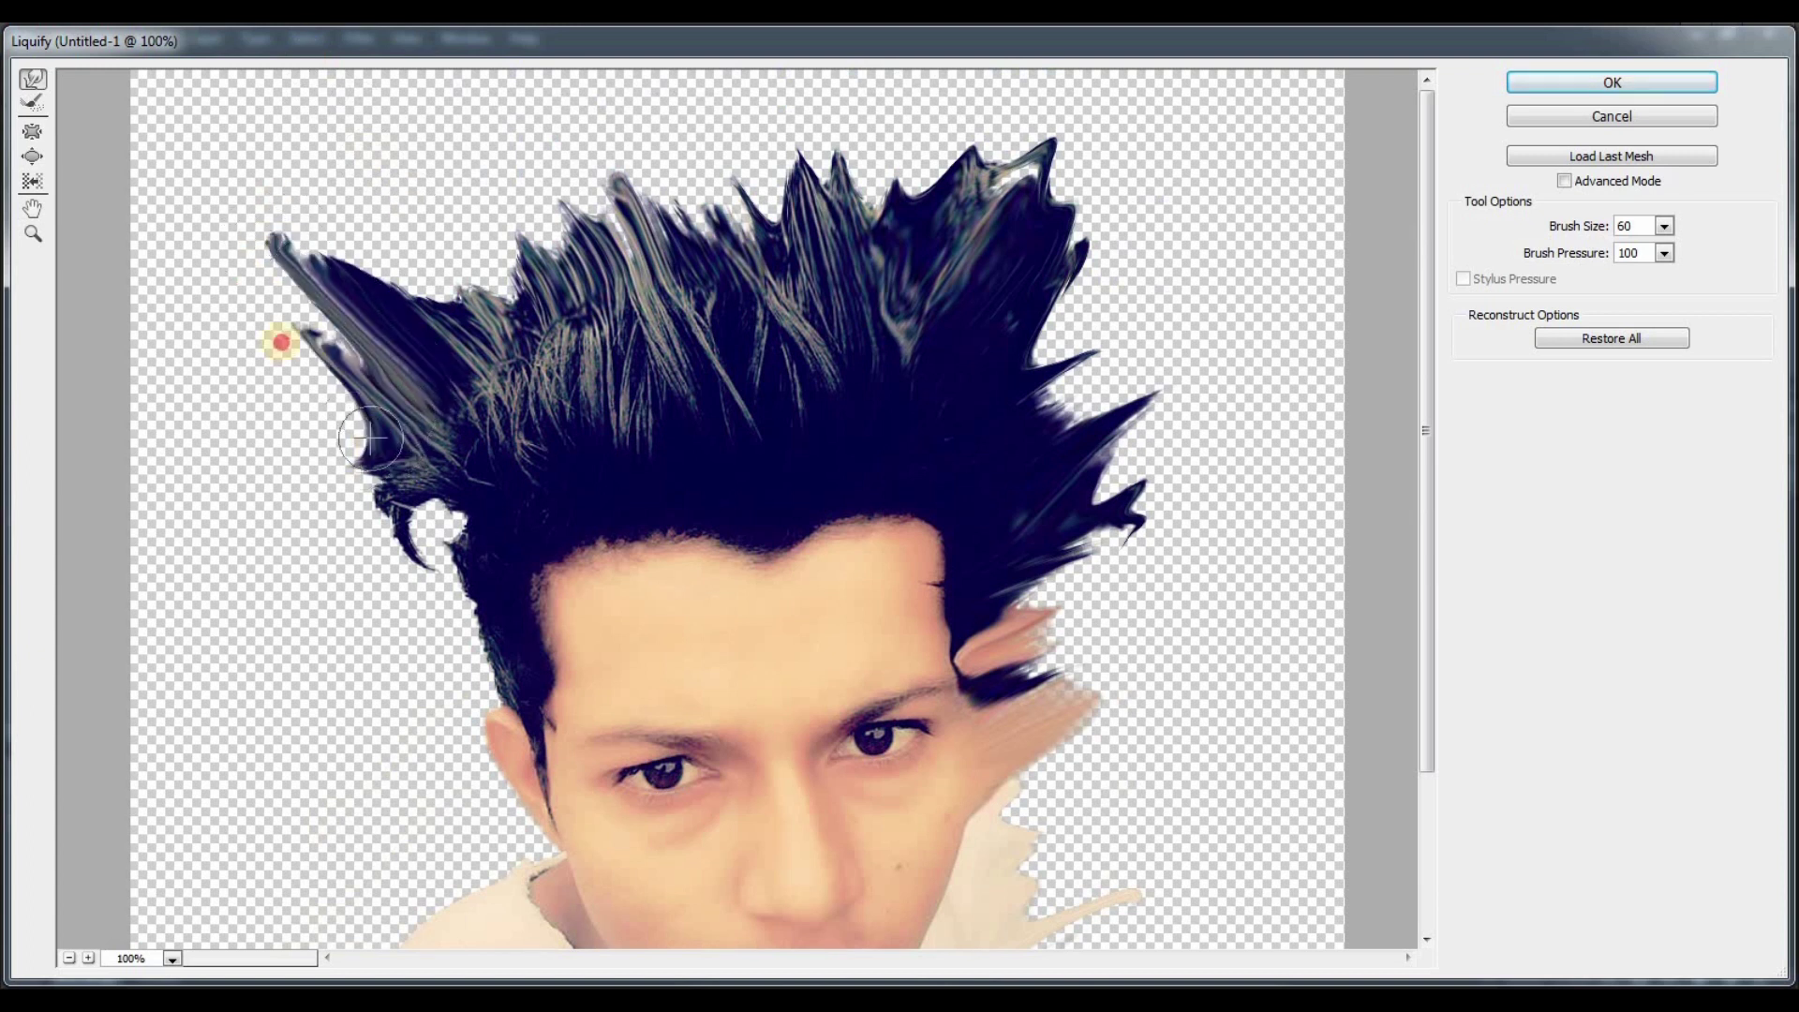
pyautogui.moveTo(369, 413); pyautogui.dragTo(300, 440)
pyautogui.moveTo(285, 331); pyautogui.dragTo(222, 374)
# Draw the left hair into a long wavy strand and smear the ear and shoulder edges.
pyautogui.moveTo(394, 440)
pyautogui.mouseDown()
pyautogui.moveTo(309, 552)
pyautogui.moveTo(352, 740)
pyautogui.moveTo(319, 488)
pyautogui.mouseUp()
pyautogui.moveTo(450, 267); pyautogui.dragTo(407, 398)
pyautogui.moveTo(430, 310); pyautogui.dragTo(356, 506)
pyautogui.moveTo(403, 394); pyautogui.dragTo(272, 525)
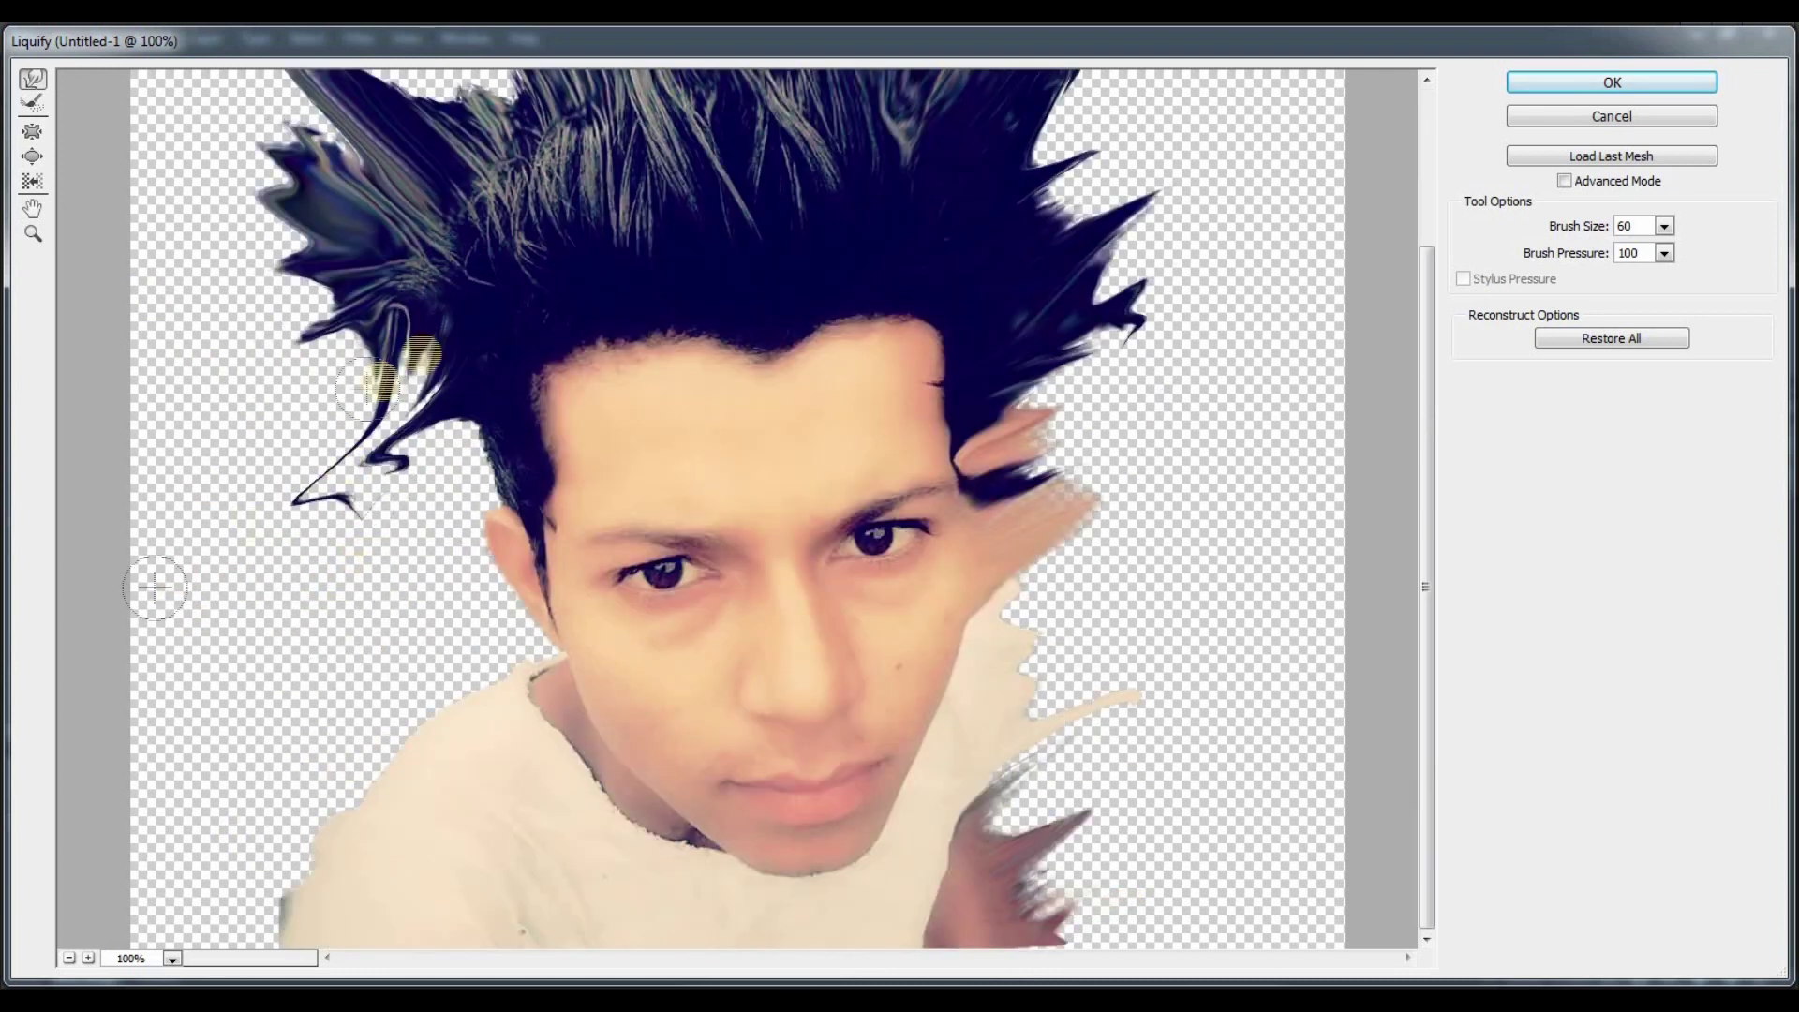
pyautogui.moveTo(543, 600); pyautogui.dragTo(518, 646)
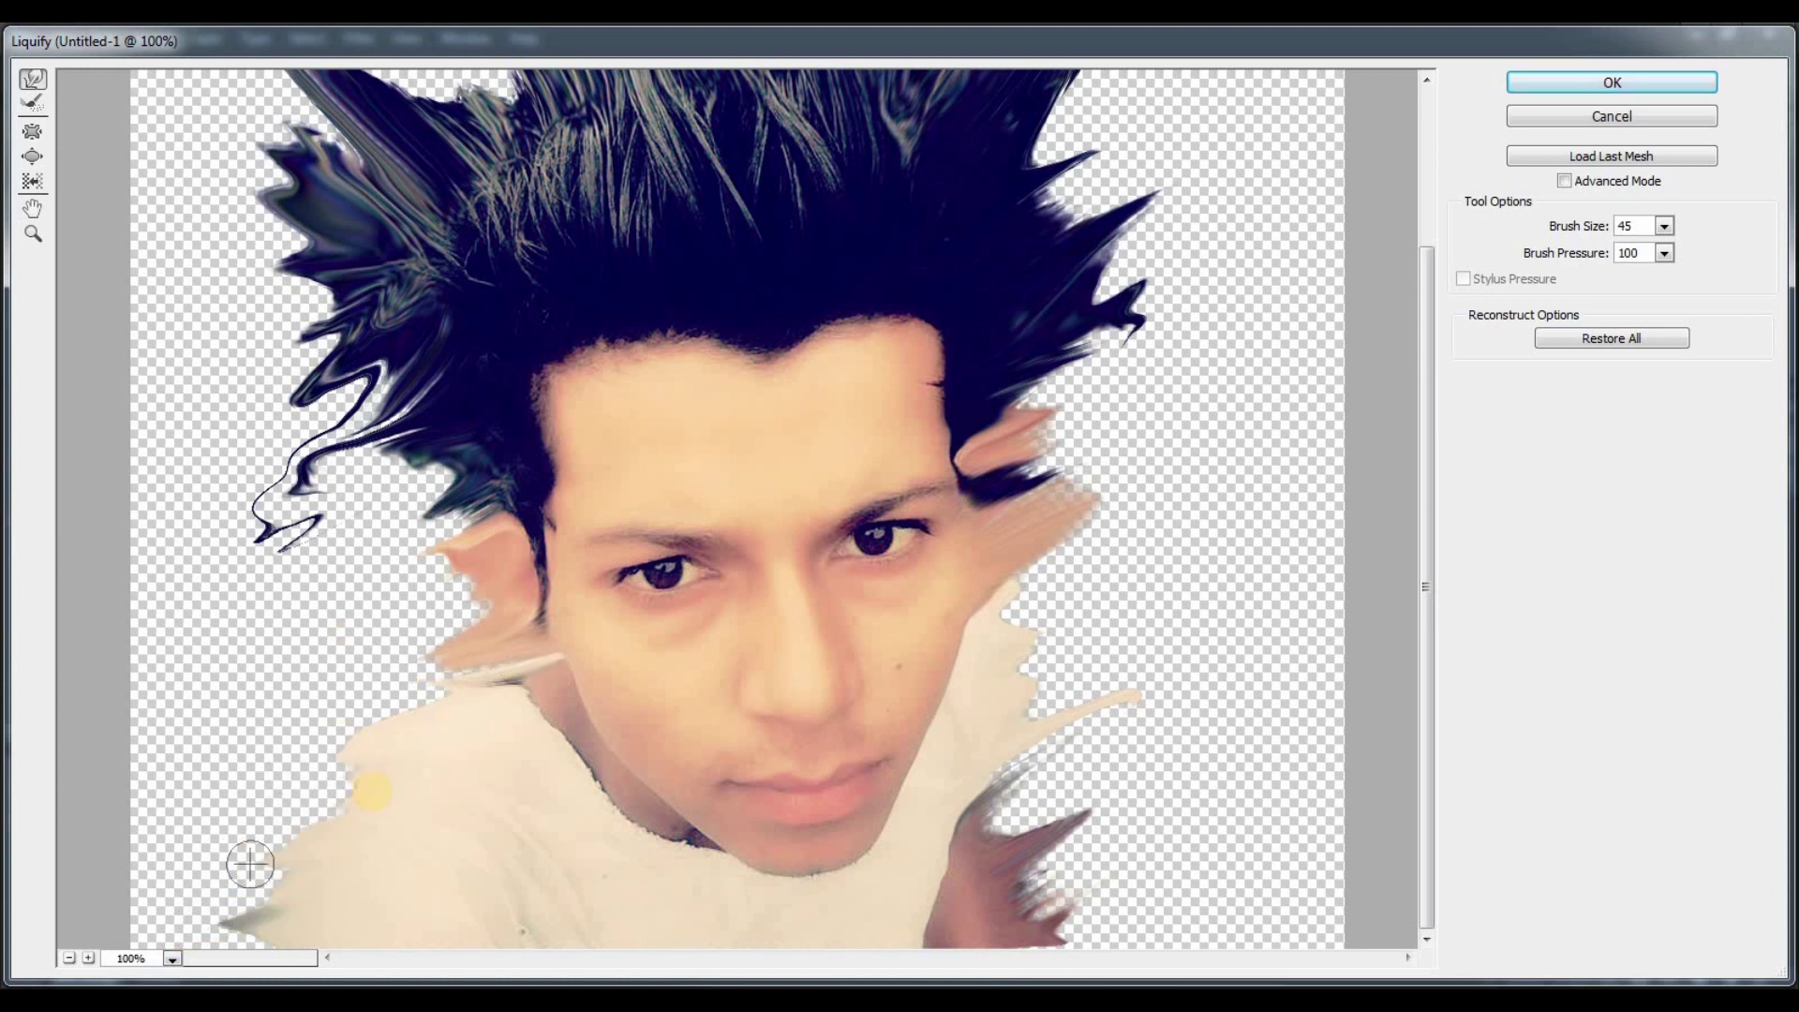
pyautogui.moveTo(442, 685); pyautogui.dragTo(452, 625)
# At 66.7% zoom, sweep the hair spikes outward and smear face skin to the left.
pyautogui.hotkey('ctrl', '-')
pyautogui.moveTo(979, 838)
pyautogui.mouseDown()
pyautogui.moveTo(1003, 862)
pyautogui.moveTo(490, 353)
pyautogui.moveTo(369, 262)
pyautogui.moveTo(334, 281)
pyautogui.mouseUp()
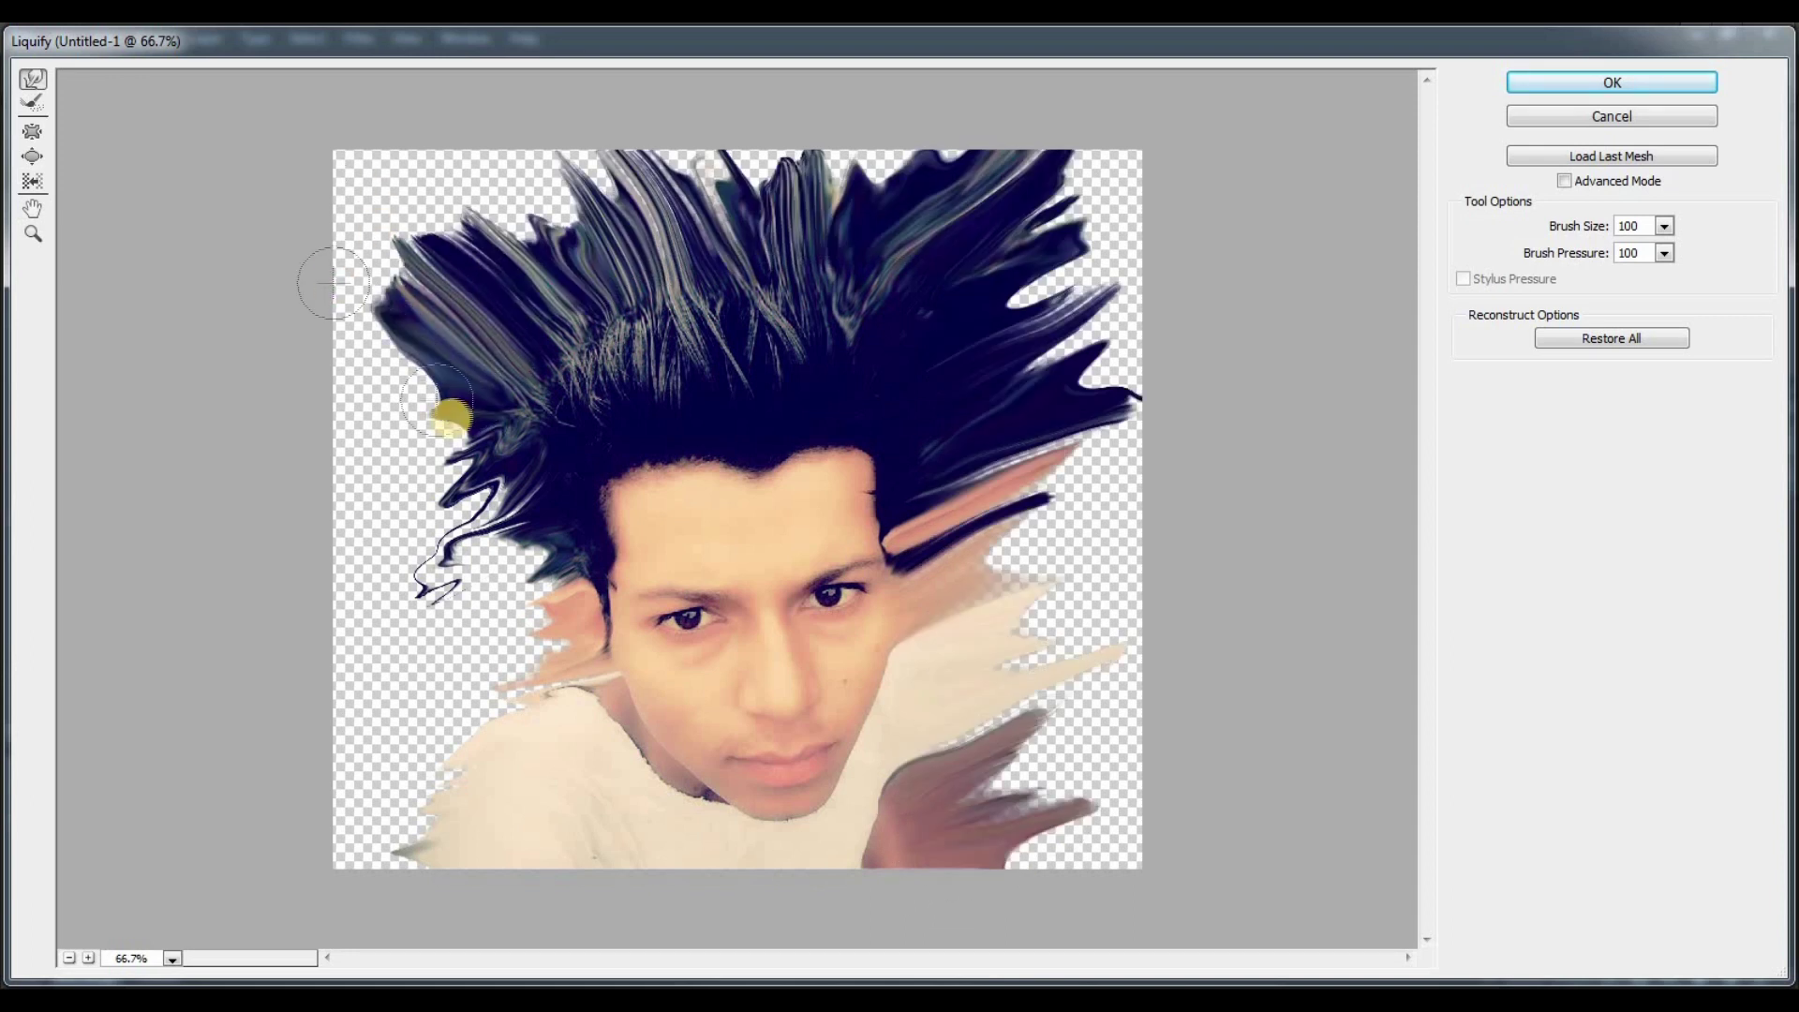
pyautogui.moveTo(454, 422); pyautogui.dragTo(301, 390)
pyautogui.moveTo(474, 442)
pyautogui.mouseDown()
pyautogui.moveTo(349, 487)
pyautogui.moveTo(322, 534)
pyautogui.mouseUp()
pyautogui.moveTo(498, 490)
pyautogui.mouseDown()
pyautogui.moveTo(368, 555)
pyautogui.moveTo(362, 602)
pyautogui.moveTo(506, 506)
pyautogui.moveTo(466, 578)
pyautogui.moveTo(362, 610)
pyautogui.mouseUp()
pyautogui.moveTo(576, 641); pyautogui.dragTo(412, 630)
pyautogui.moveTo(598, 648)
pyautogui.mouseDown()
pyautogui.moveTo(534, 655)
pyautogui.moveTo(233, 835)
pyautogui.moveTo(437, 839)
pyautogui.mouseUp()
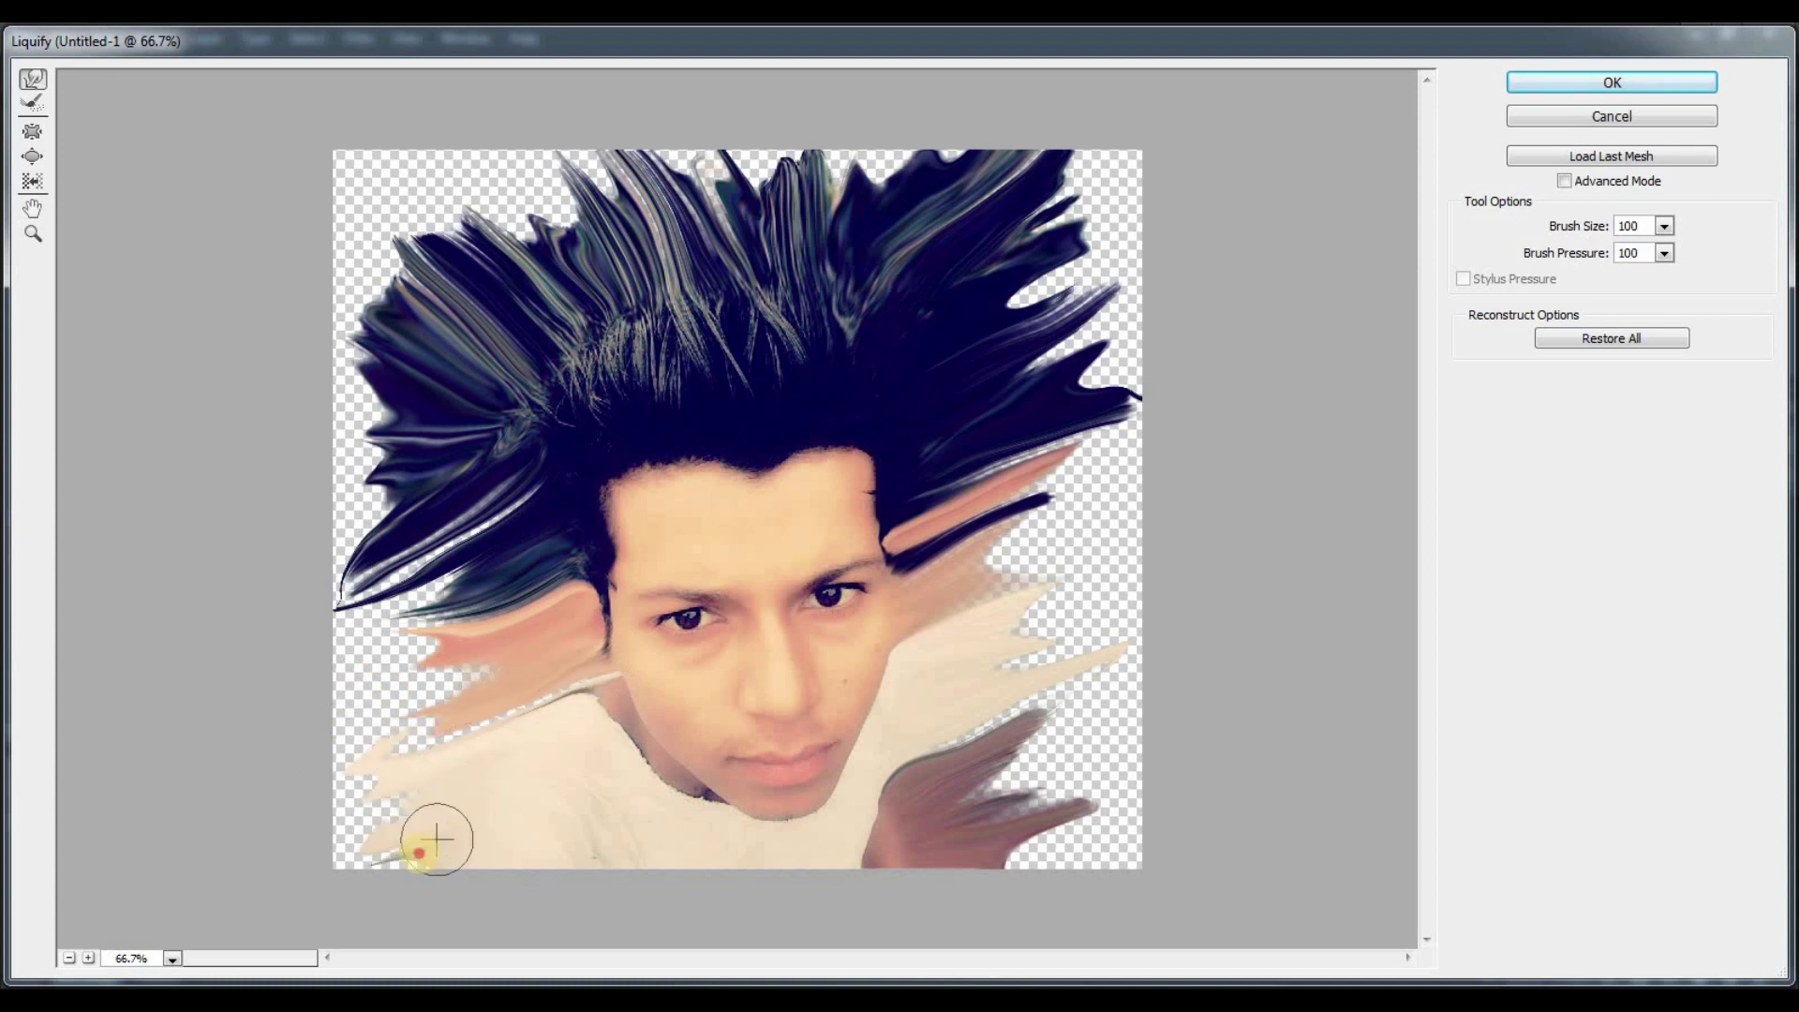
# Push the lower-left shirt, skin smear and hair strands to the image's left edge.
pyautogui.moveTo(575, 695); pyautogui.dragTo(324, 766)
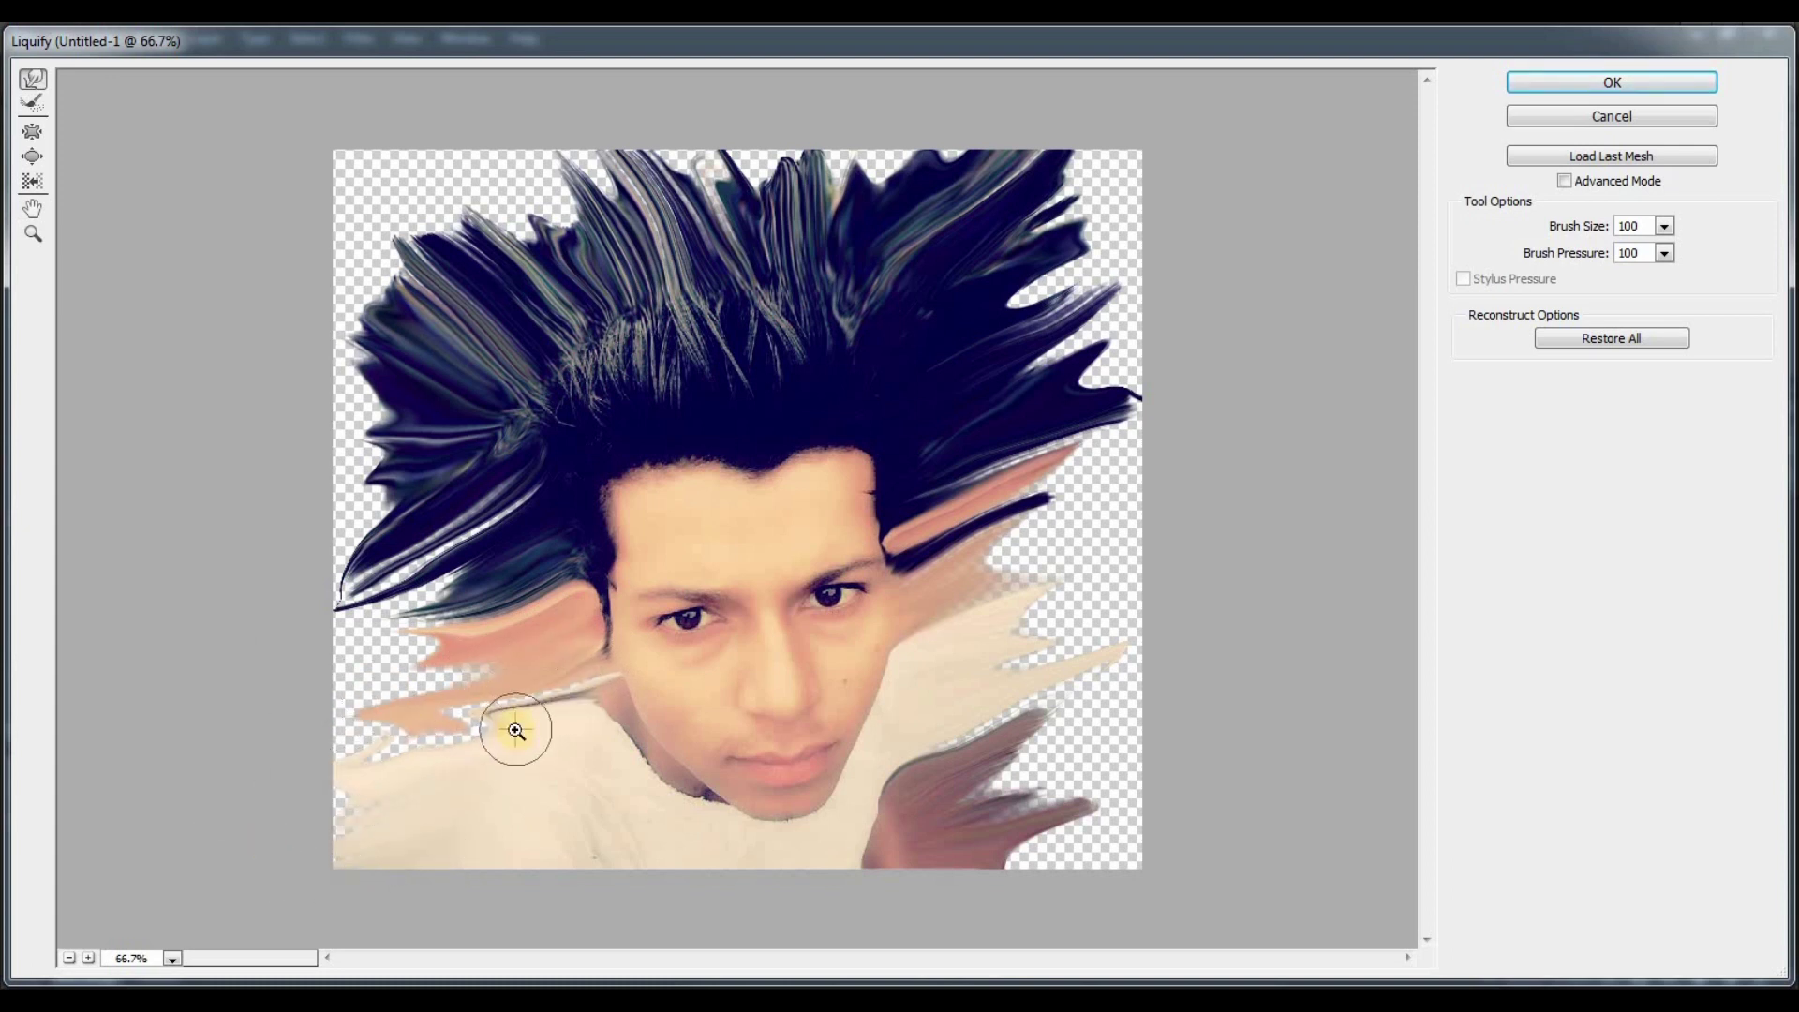
pyautogui.moveTo(578, 695); pyautogui.dragTo(347, 698)
pyautogui.moveTo(474, 574); pyautogui.dragTo(337, 628)
pyautogui.moveTo(599, 689)
pyautogui.mouseDown()
pyautogui.moveTo(337, 741)
pyautogui.moveTo(401, 722)
pyautogui.mouseUp()
pyautogui.moveTo(337, 637)
pyautogui.mouseDown()
pyautogui.moveTo(474, 594)
pyautogui.moveTo(525, 482)
pyautogui.moveTo(336, 607)
pyautogui.mouseUp()
pyautogui.moveTo(503, 493); pyautogui.dragTo(201, 622)
# Push the right-side smears to the right edge and the top hair strands upward.
pyautogui.moveTo(941, 754); pyautogui.dragTo(1177, 736)
pyautogui.moveTo(1005, 743); pyautogui.dragTo(1124, 675)
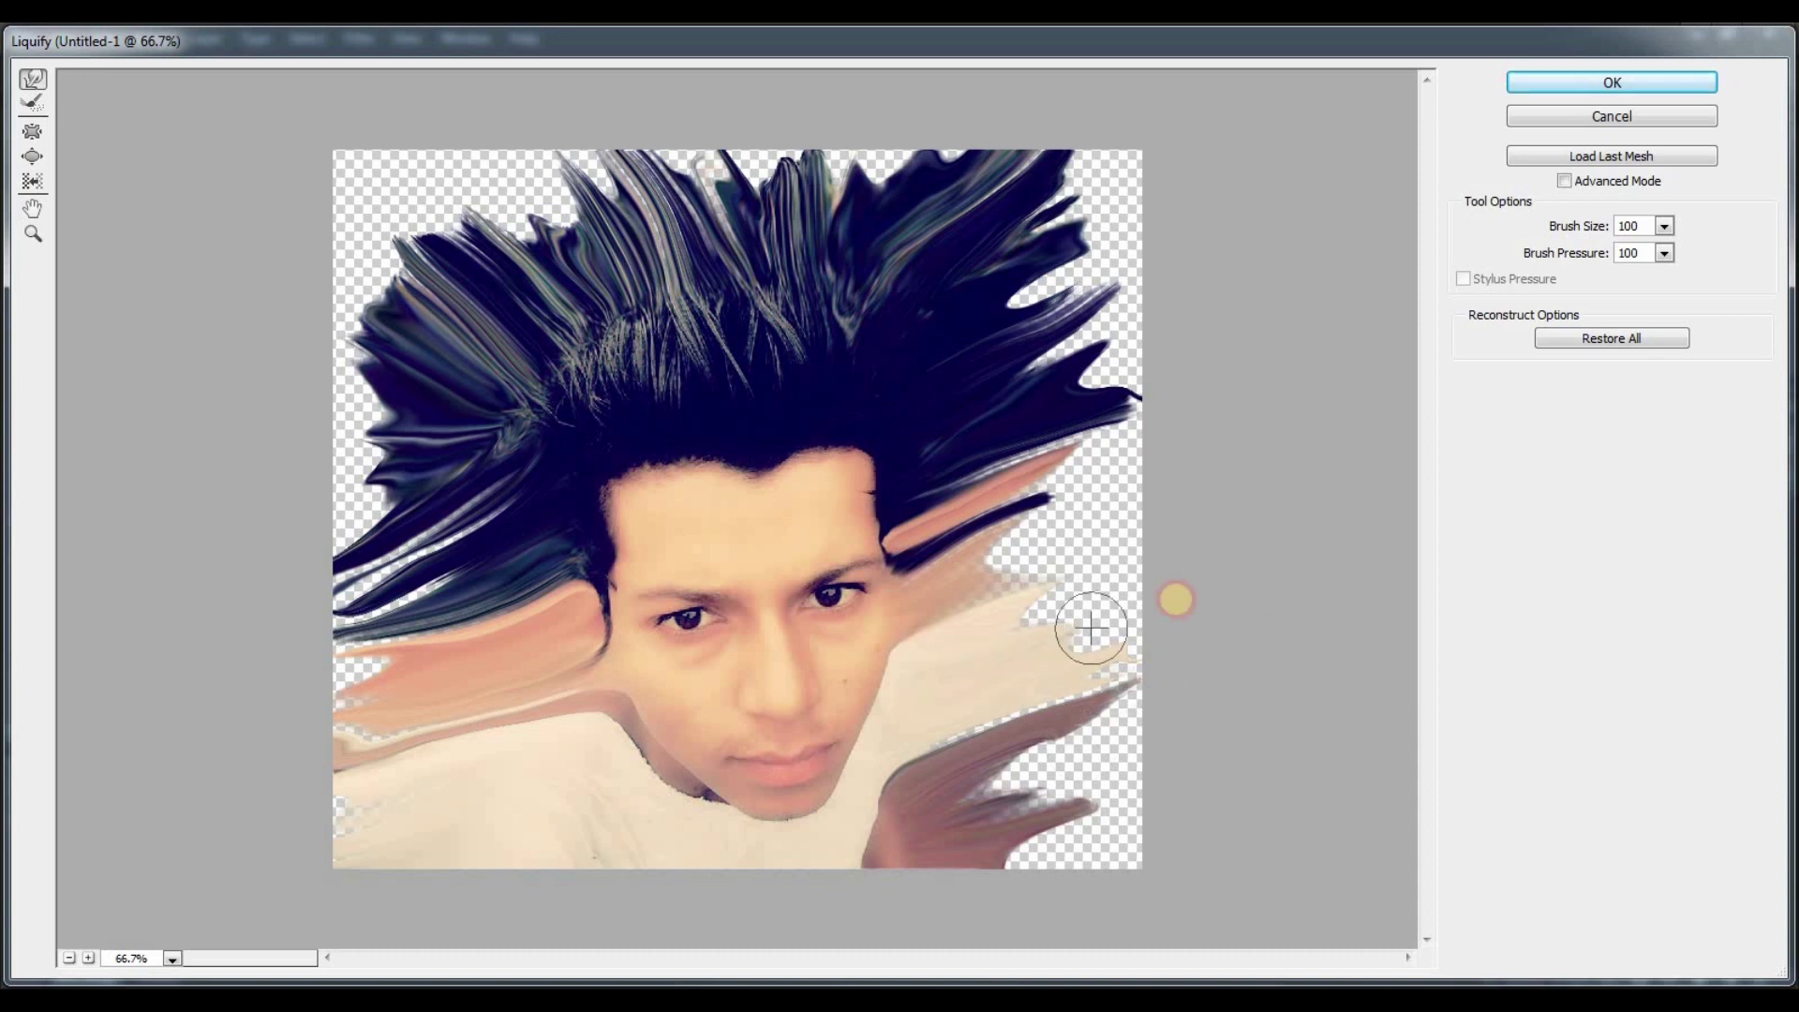
pyautogui.moveTo(936, 609)
pyautogui.mouseDown()
pyautogui.moveTo(1087, 562)
pyautogui.moveTo(1218, 394)
pyautogui.mouseUp()
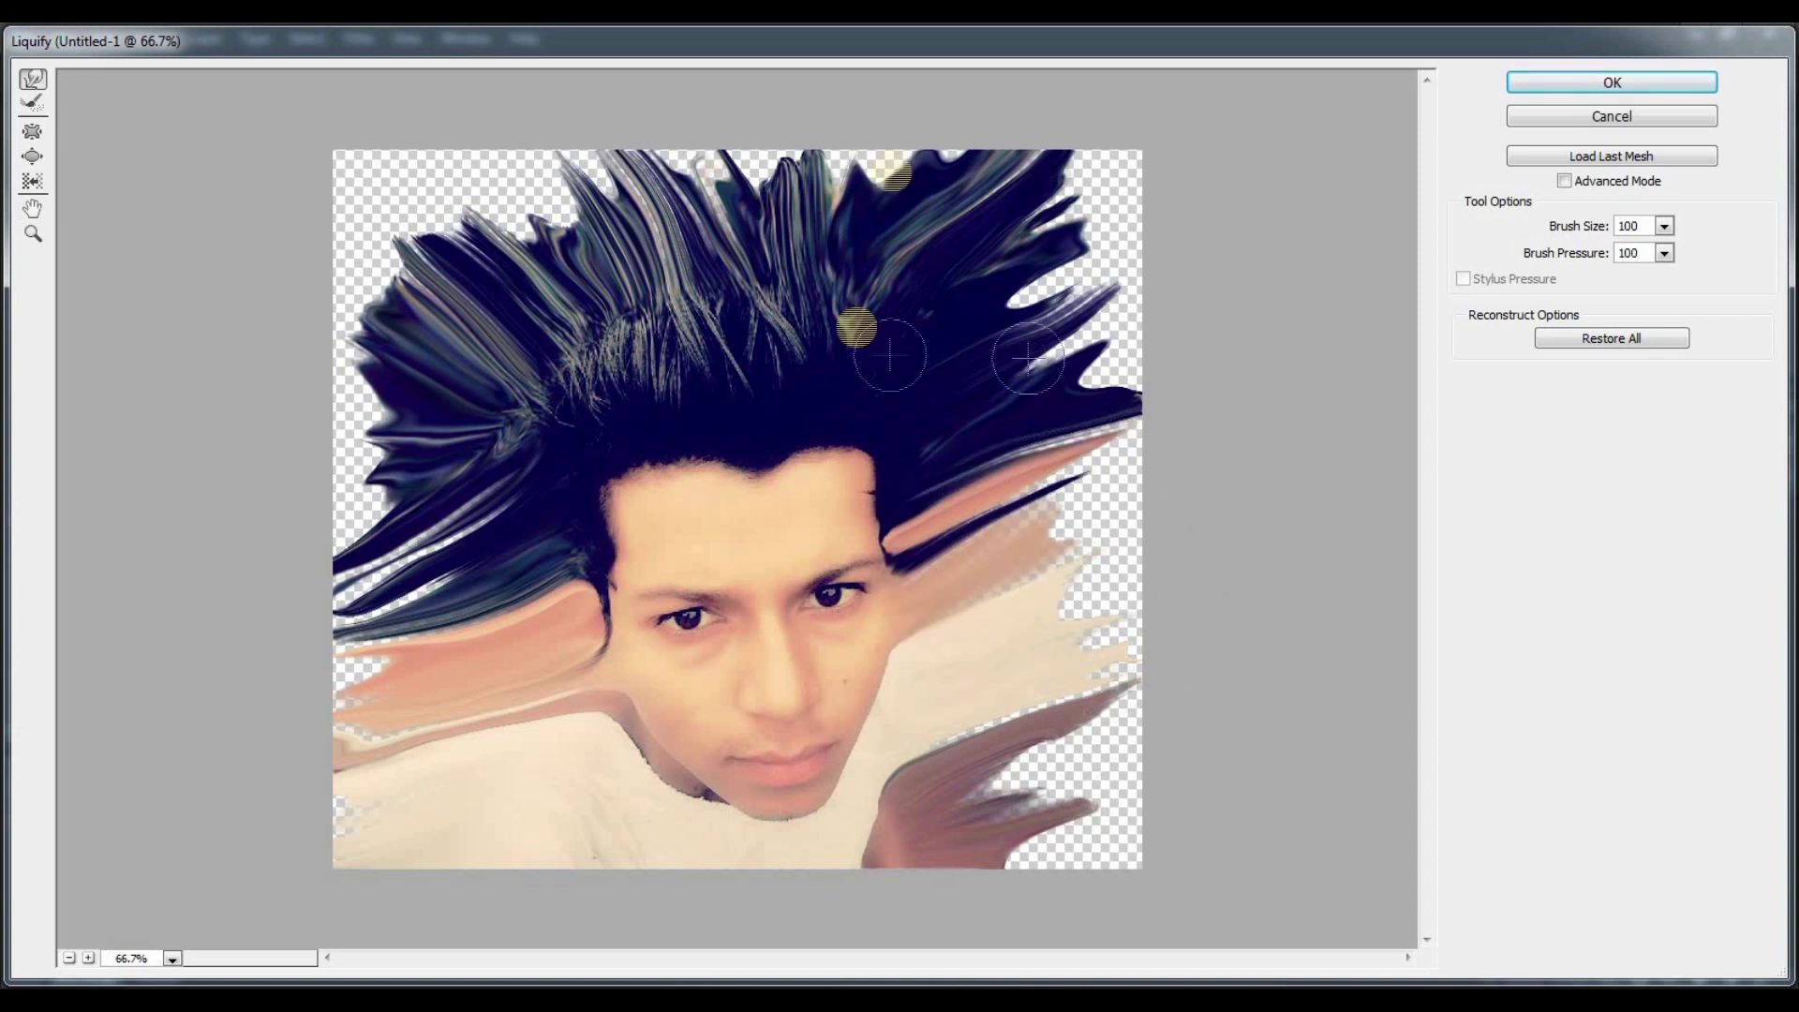
pyautogui.moveTo(834, 216); pyautogui.dragTo(897, 93)
pyautogui.moveTo(937, 197)
pyautogui.mouseDown()
pyautogui.moveTo(1010, 96)
pyautogui.moveTo(1040, 155)
pyautogui.mouseUp()
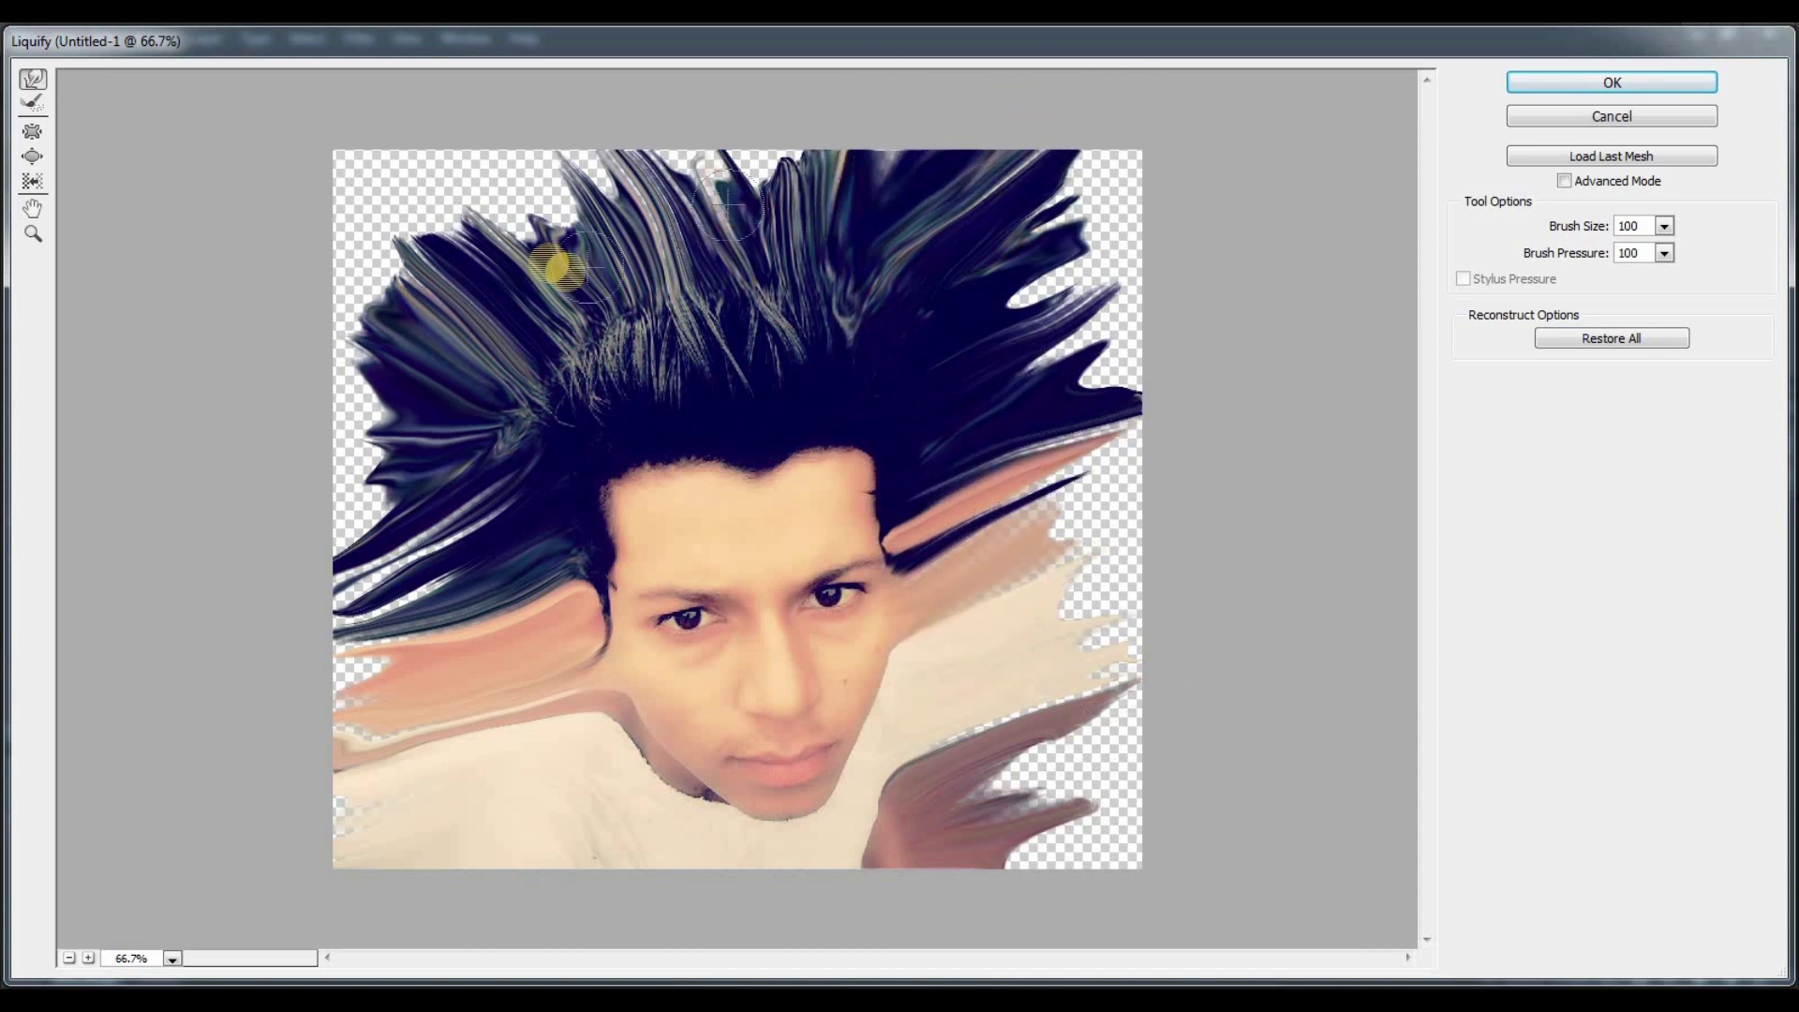
pyautogui.moveTo(482, 510)
pyautogui.mouseDown()
pyautogui.moveTo(278, 698)
pyautogui.moveTo(385, 726)
pyautogui.mouseUp()
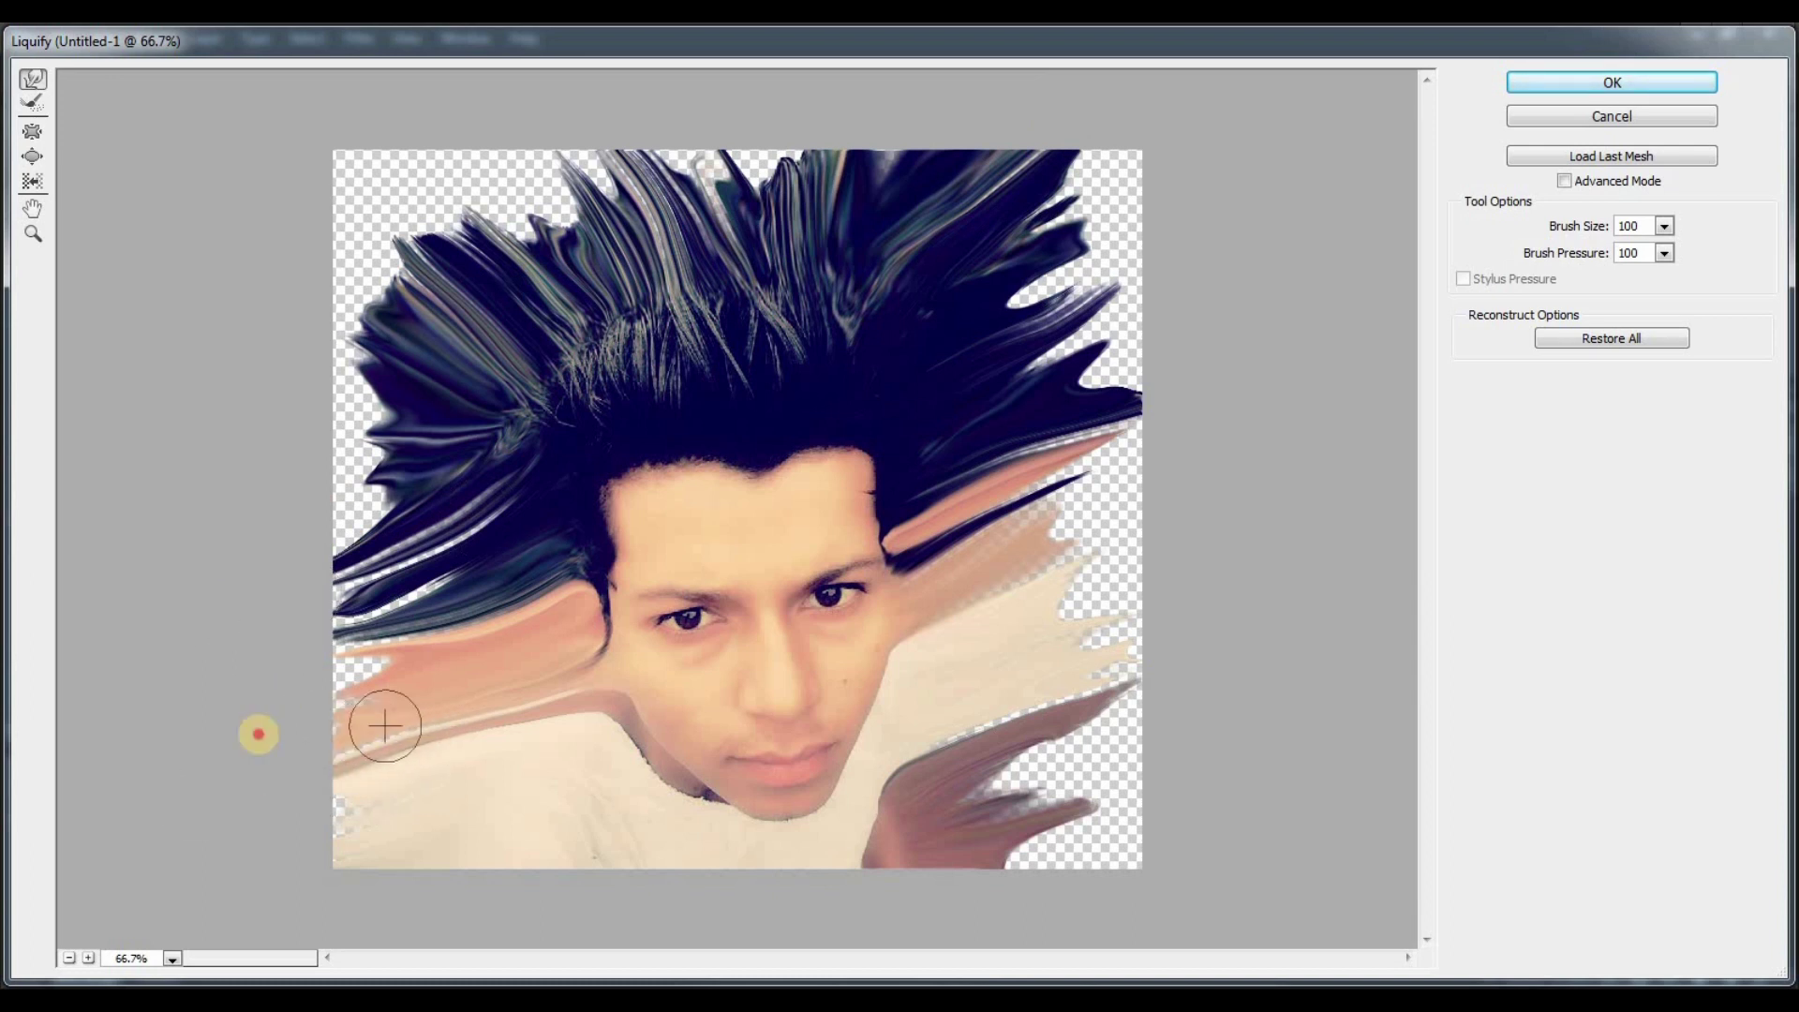
pyautogui.click(38, 646)
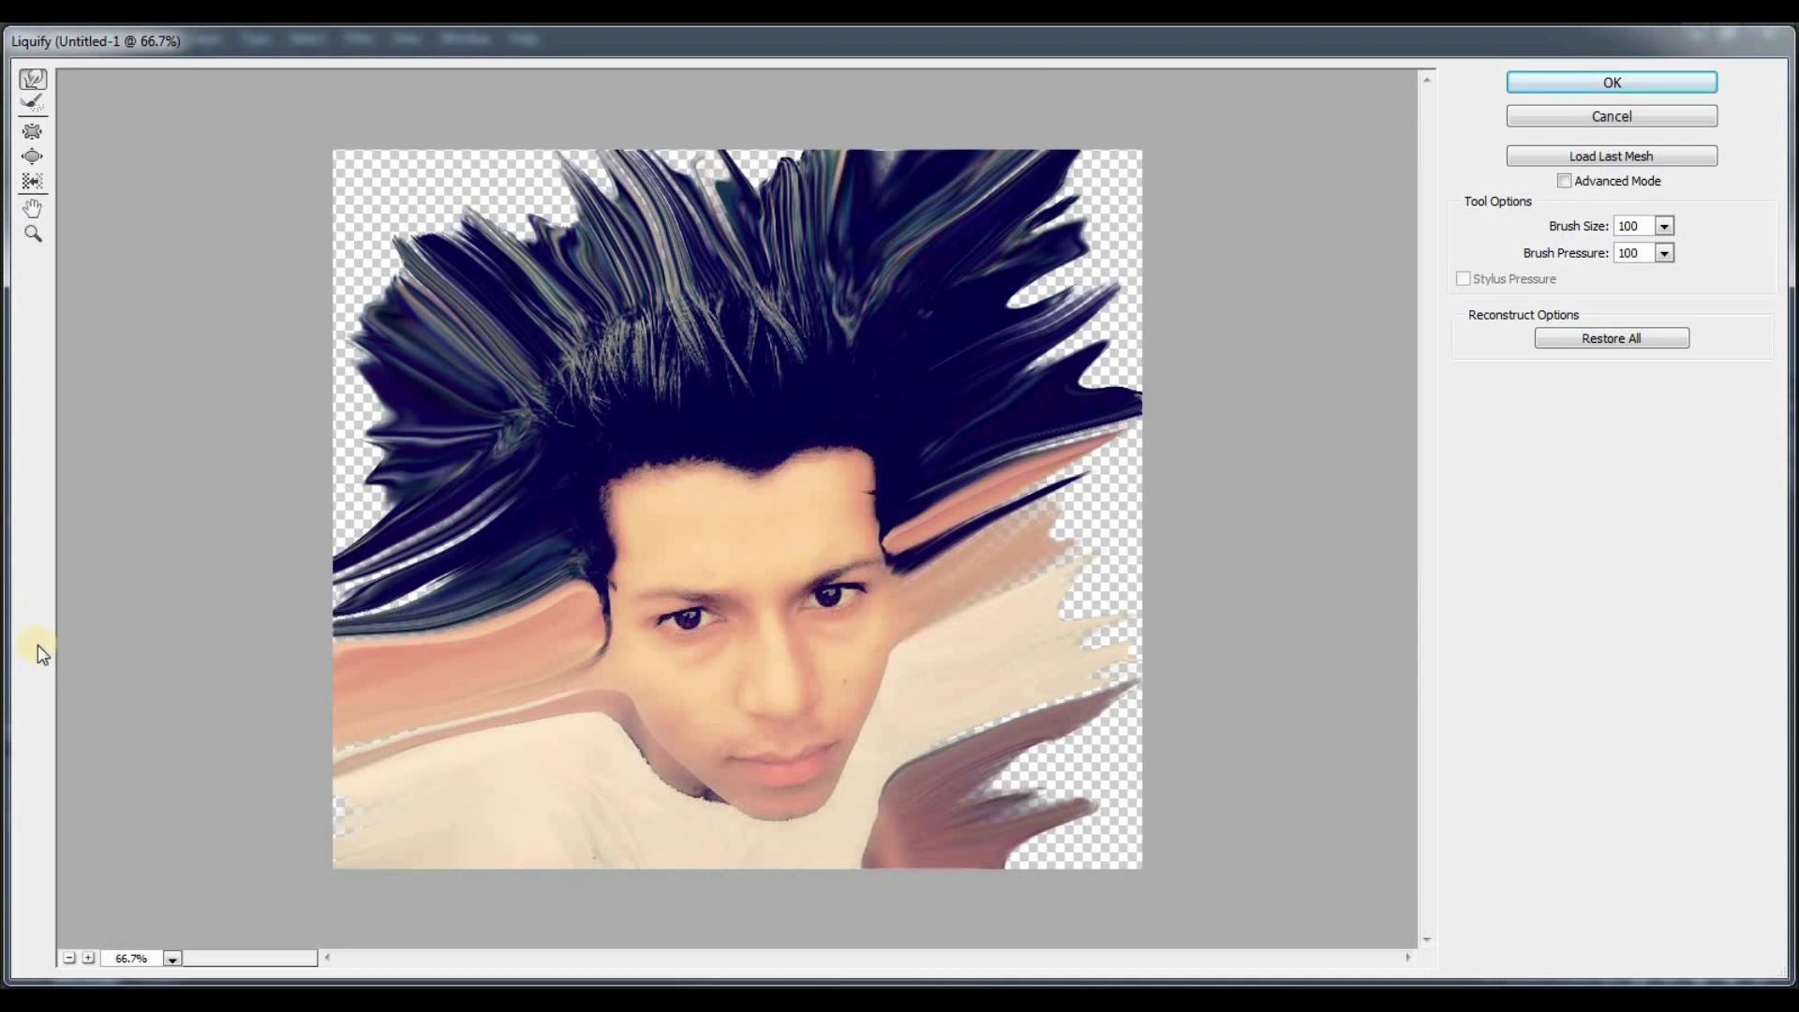
pyautogui.click(779, 712)
# Apply the Liquify warp, hide the IMG_1633 copy, and add a black mask to Layer 1 copy.
pyautogui.click(1598, 82)
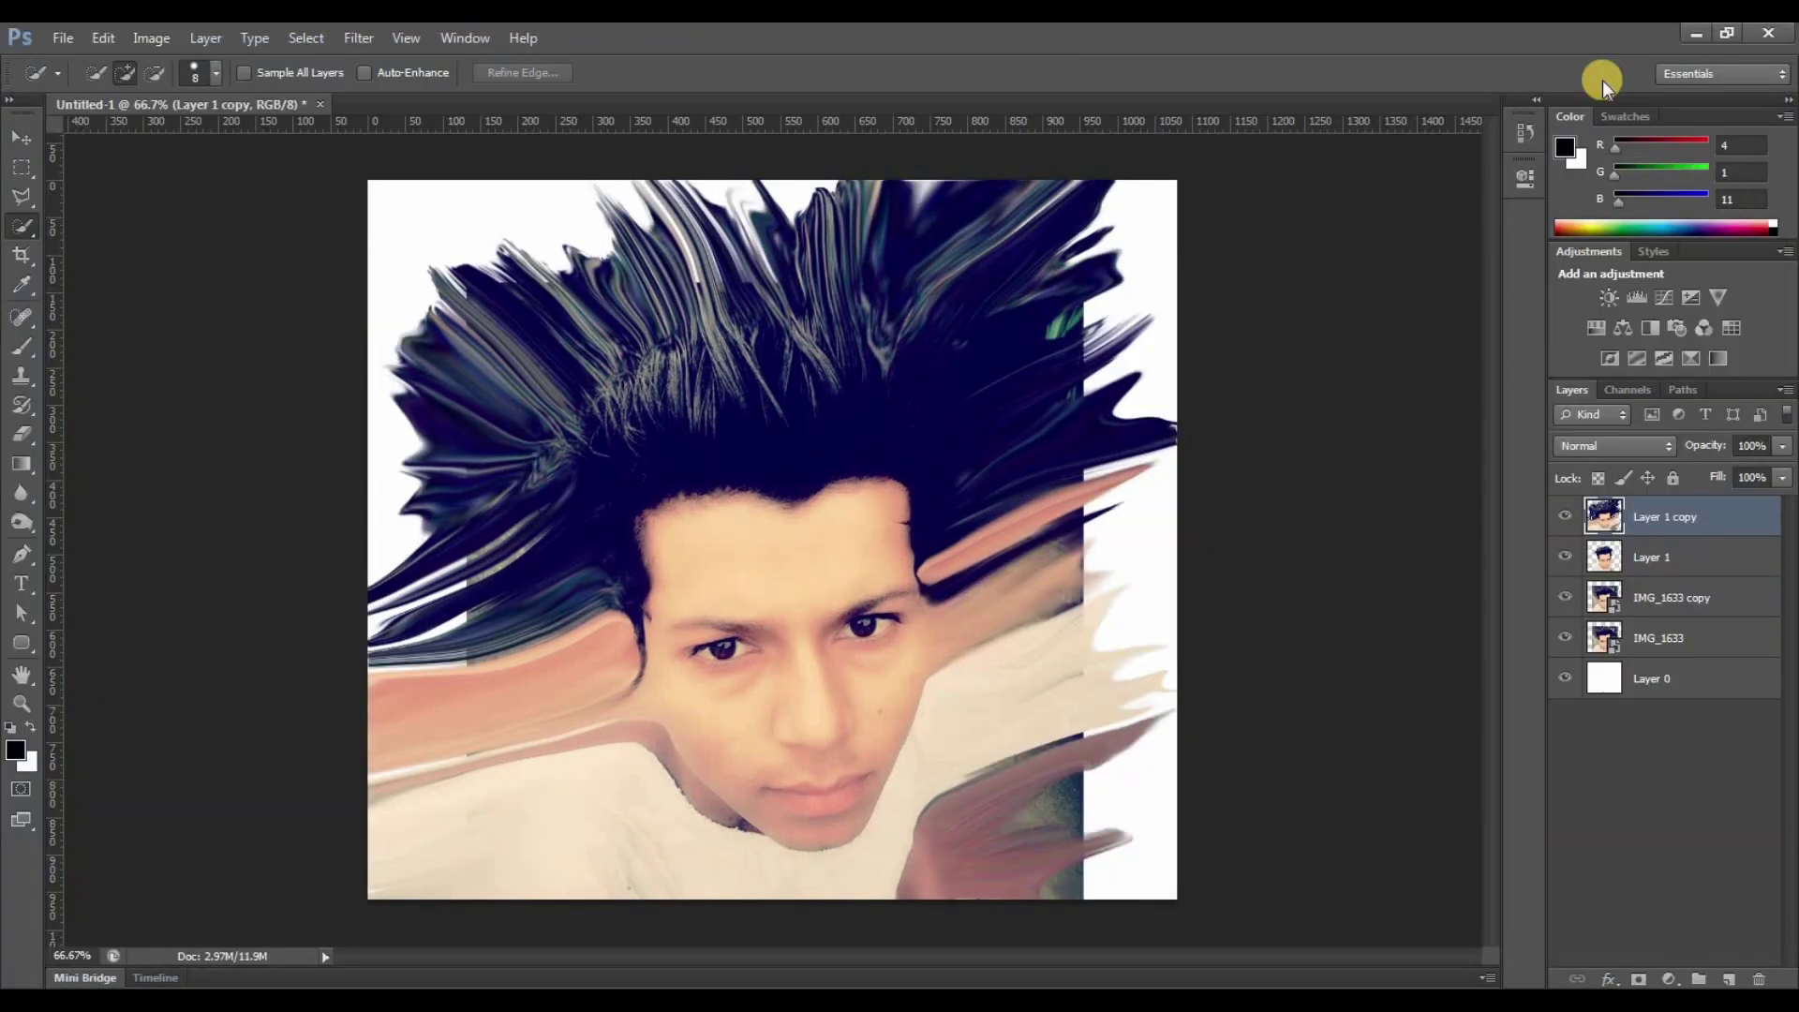
pyautogui.click(1563, 604)
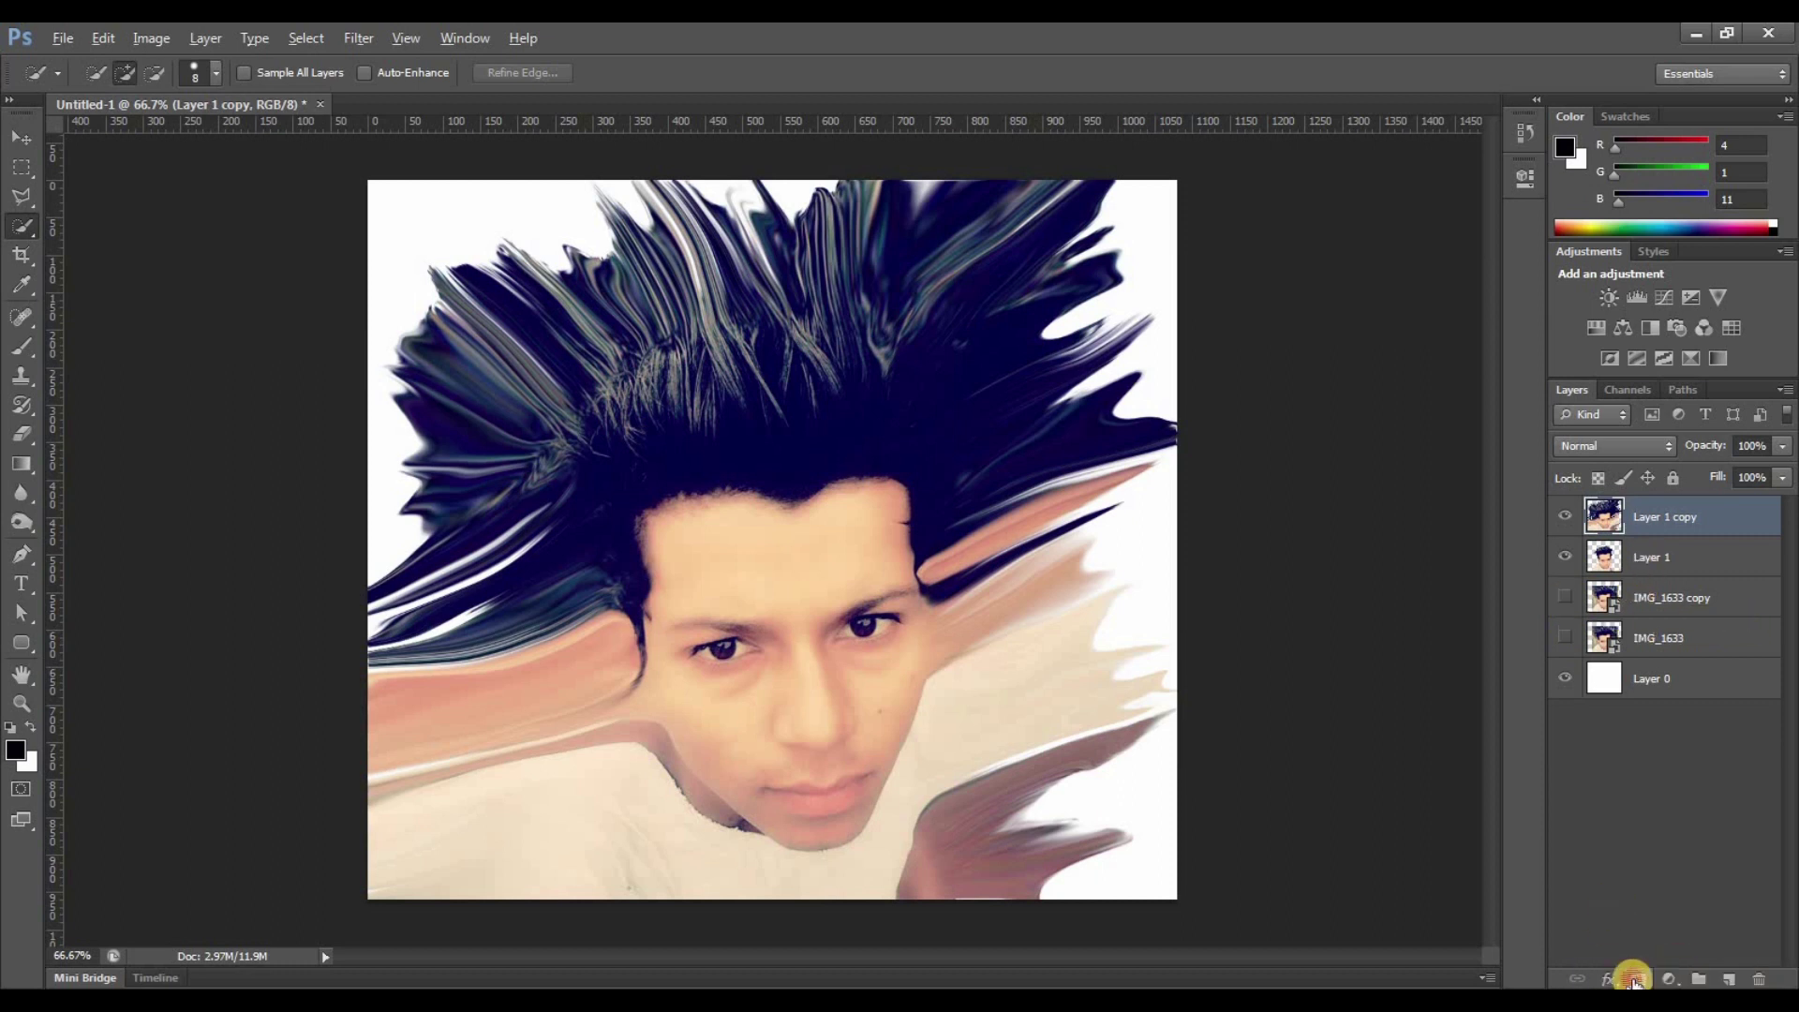
pyautogui.keyDown('alt'); pyautogui.click(1633, 979); pyautogui.keyUp('alt')
pyautogui.click(1650, 553)
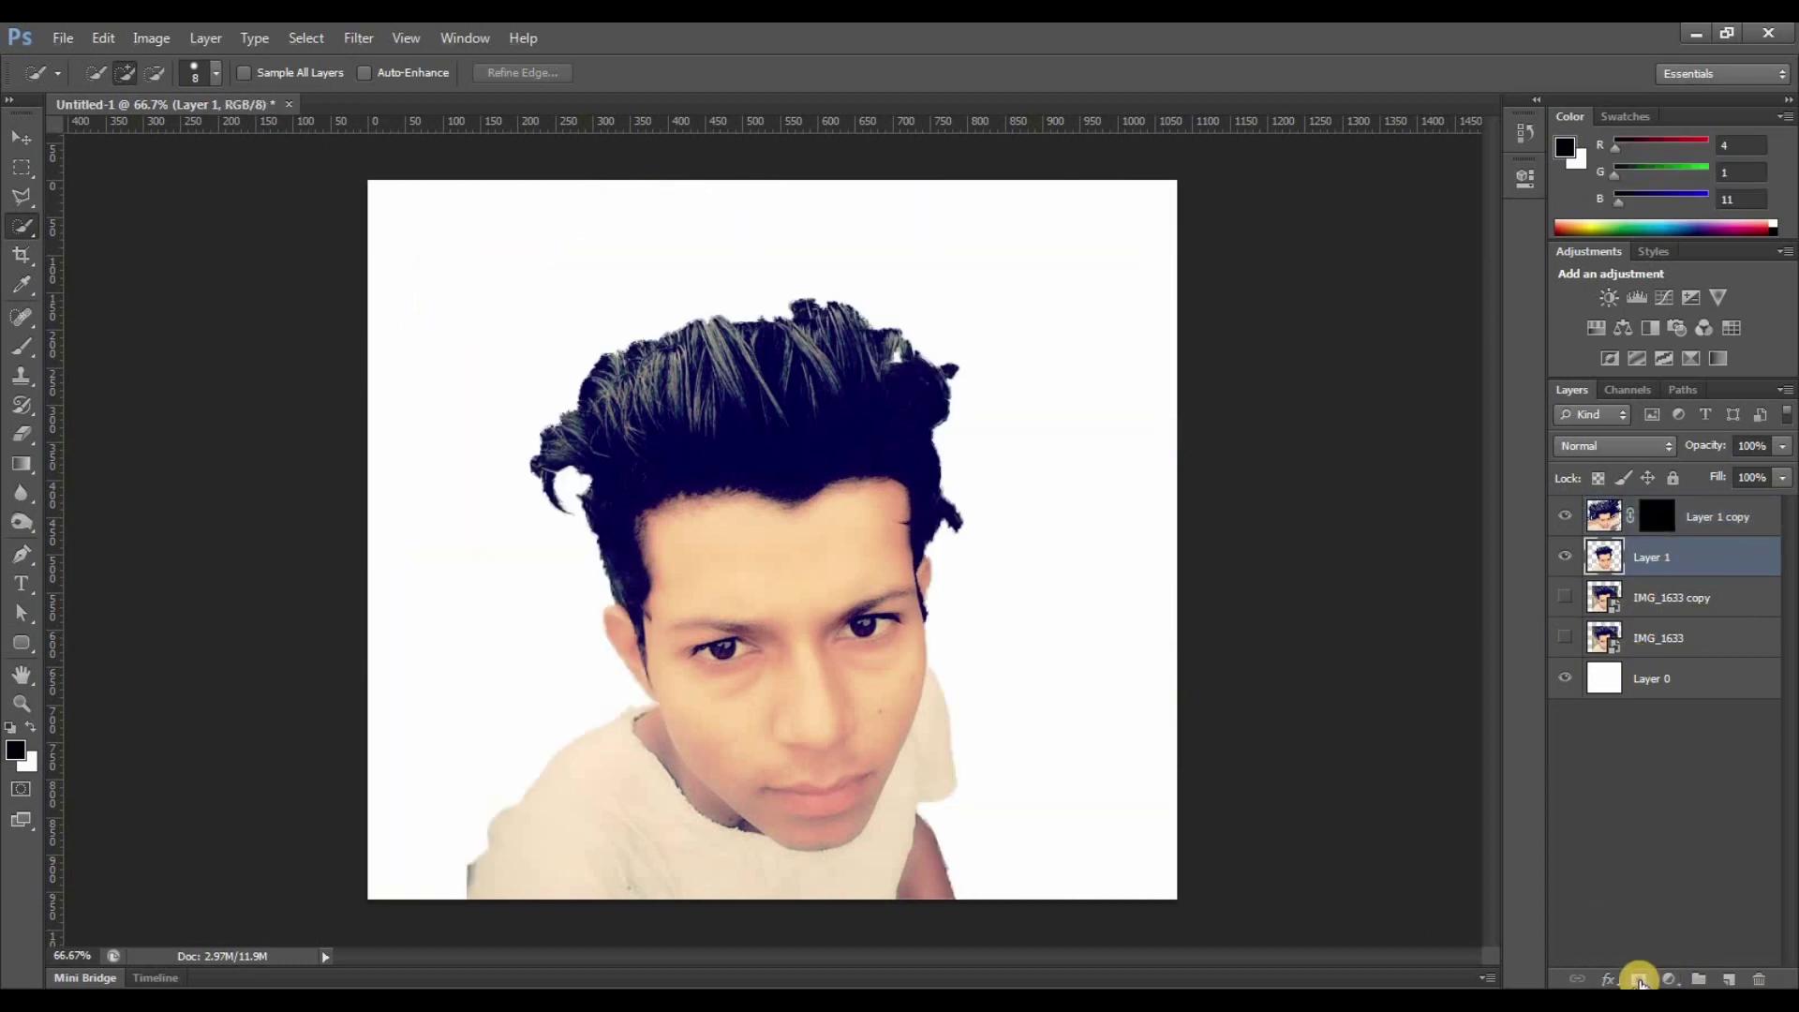
# Add a white layer mask to Layer 1 and pick the Brush tool with a scattered particle tip.
pyautogui.click(1639, 980)
pyautogui.click(22, 347)
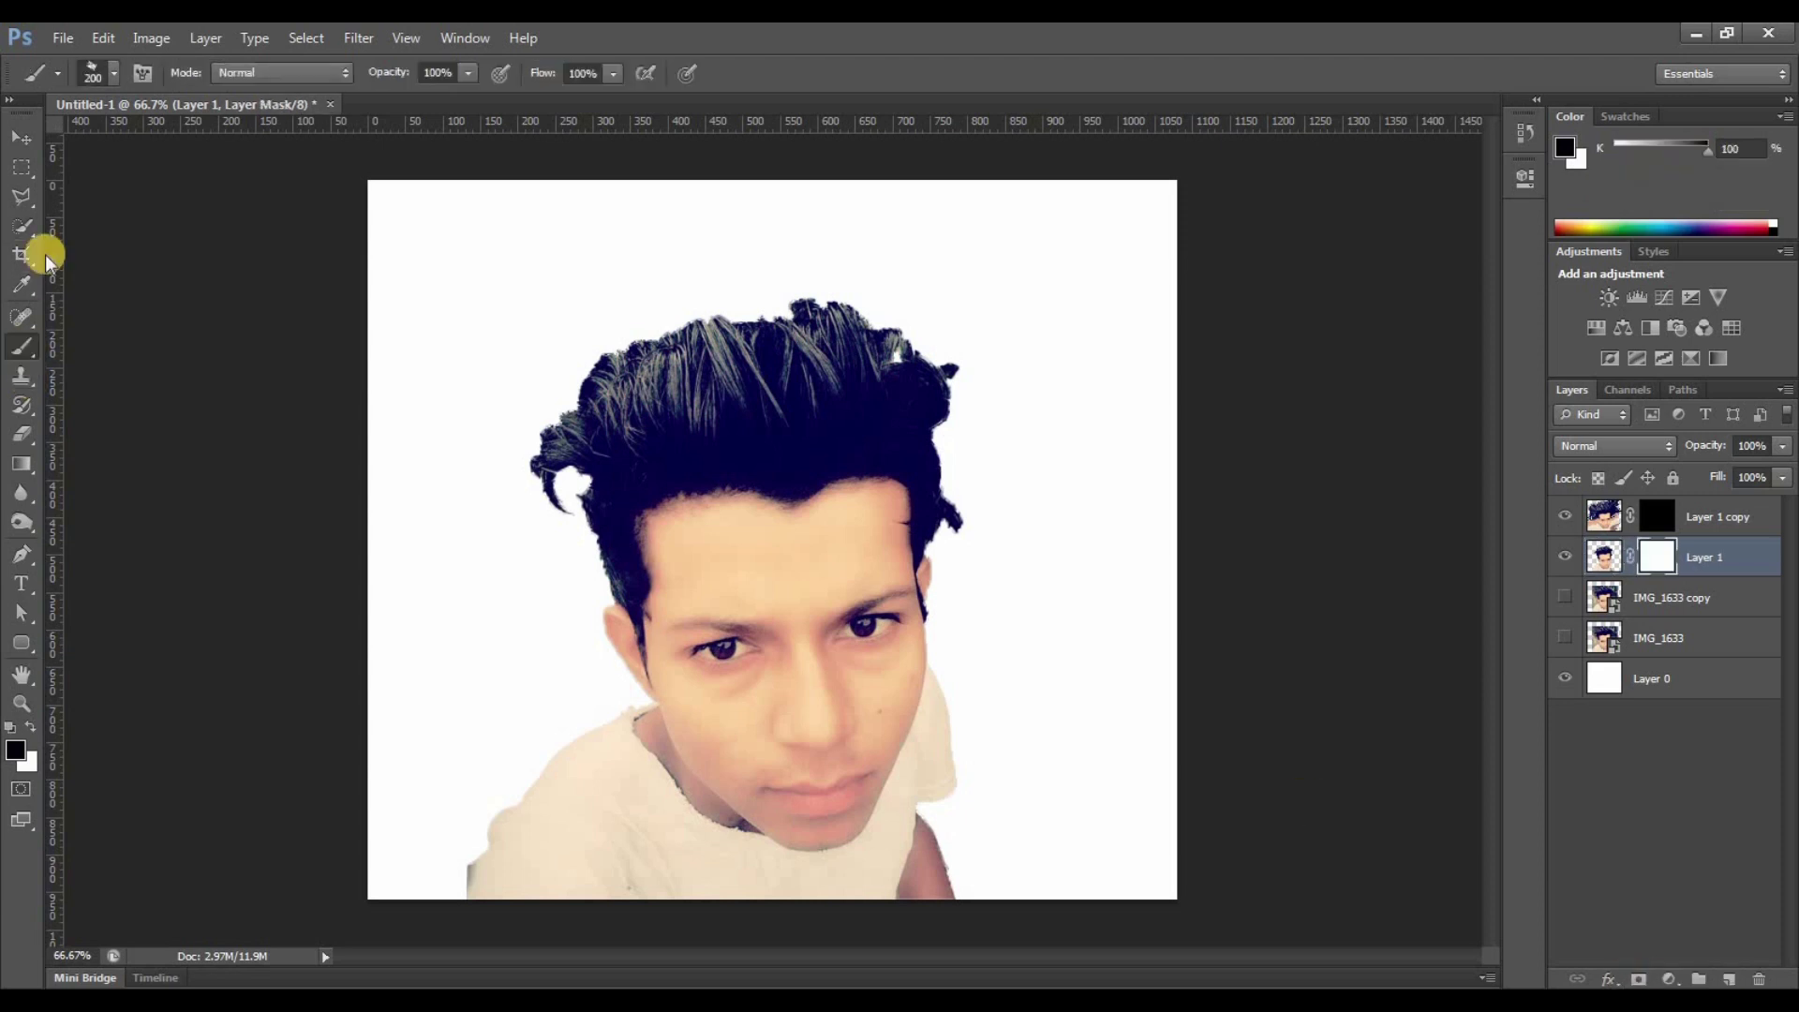
pyautogui.click(92, 73)
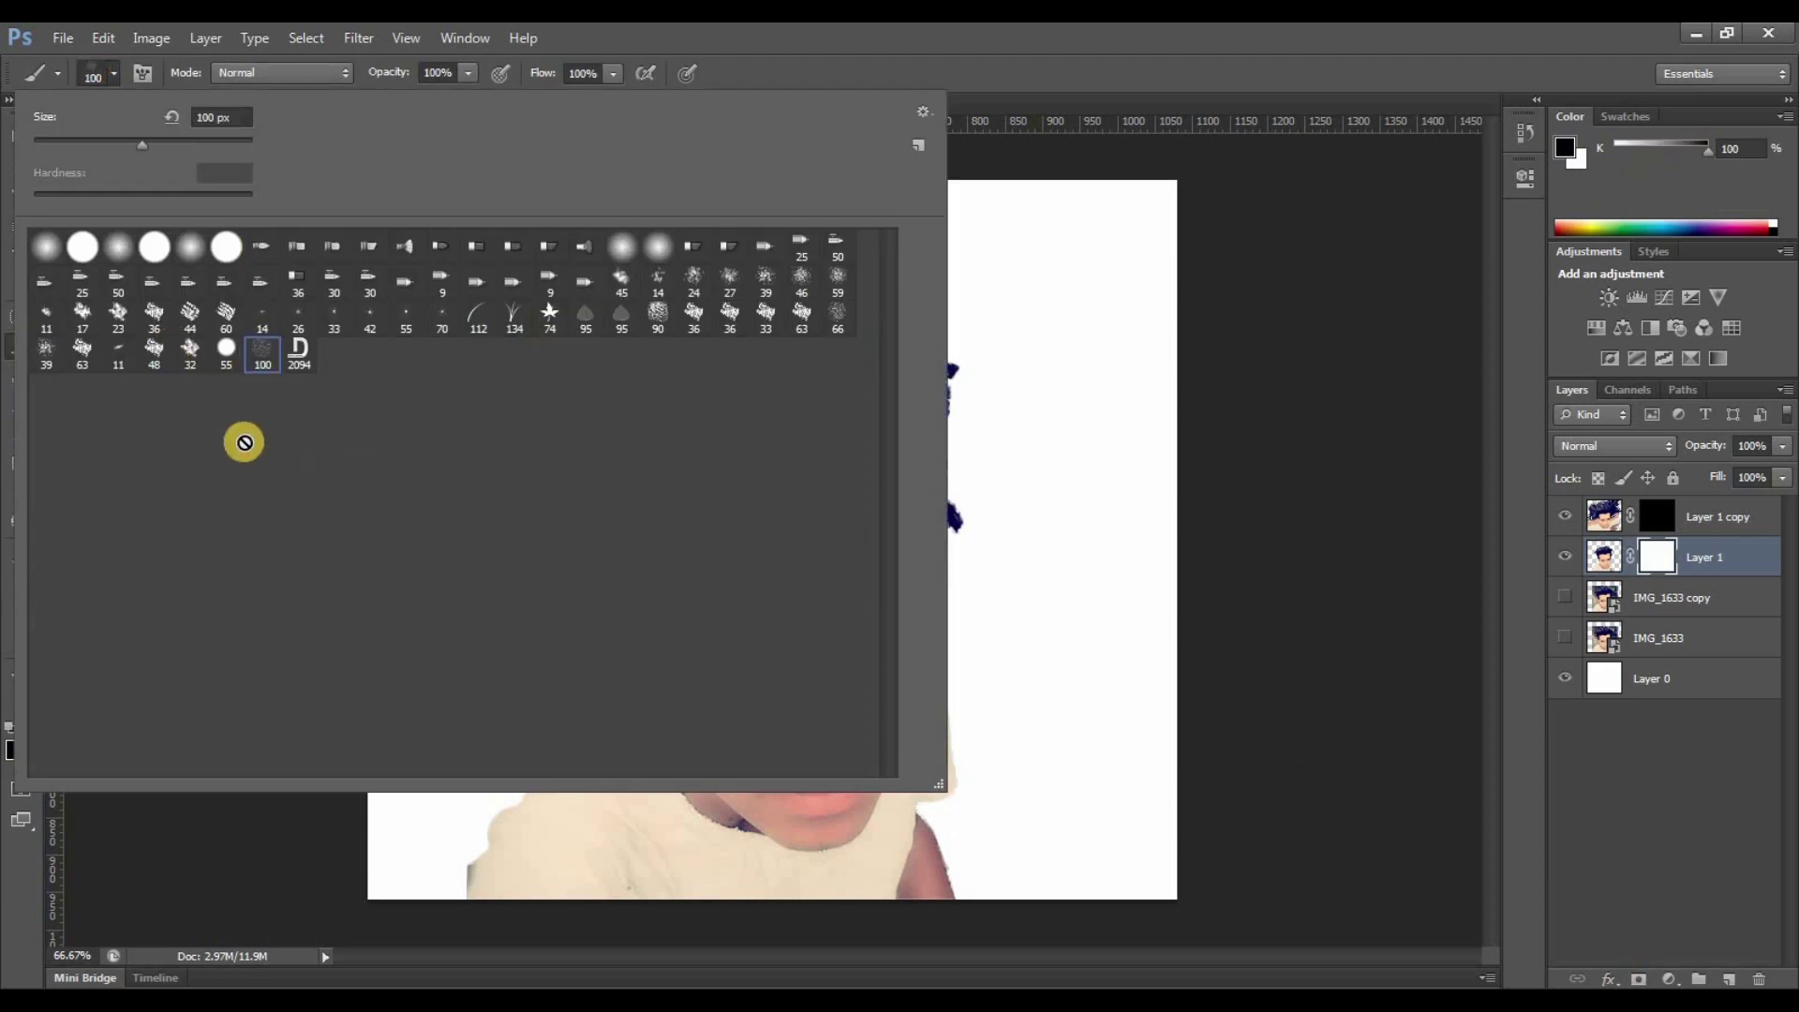
pyautogui.click(93, 75)
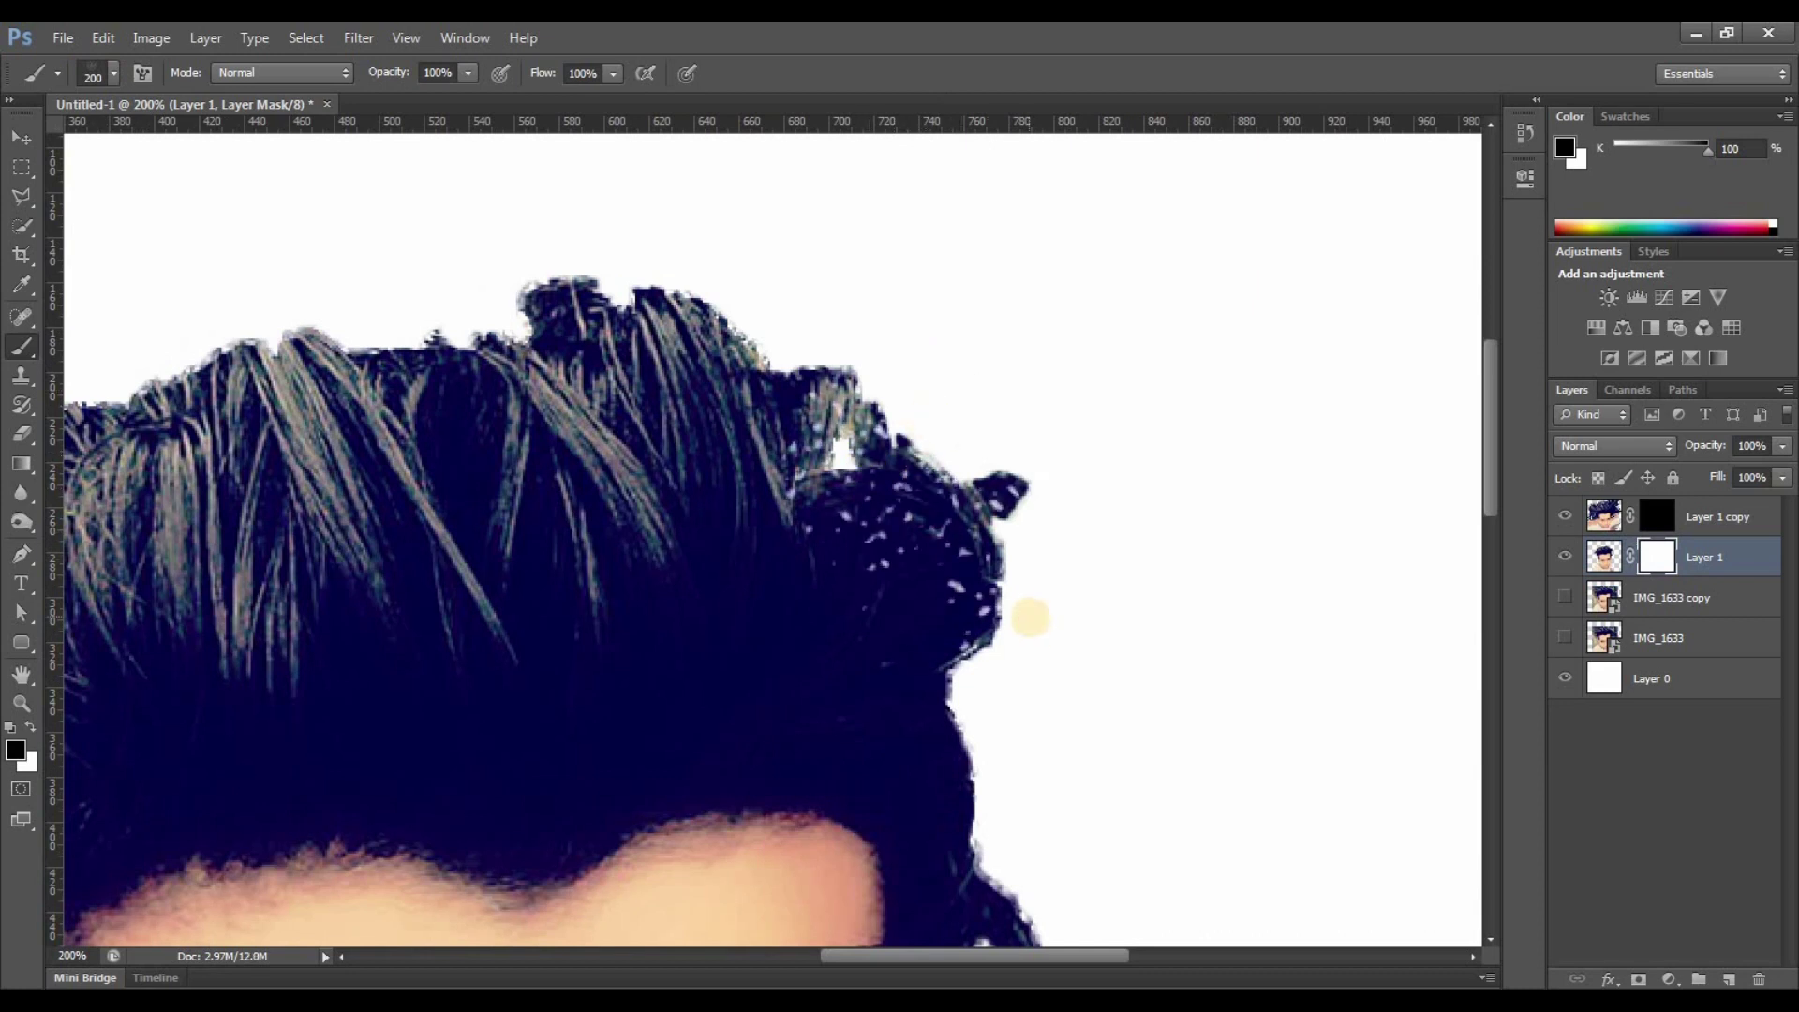
# Work across the hair, face and shirt edges, brushing black dispersion specks into Layer 1's mask.
pyautogui.scroll(-3, 1050, 440)
pyautogui.scroll(-5, 974, 600)
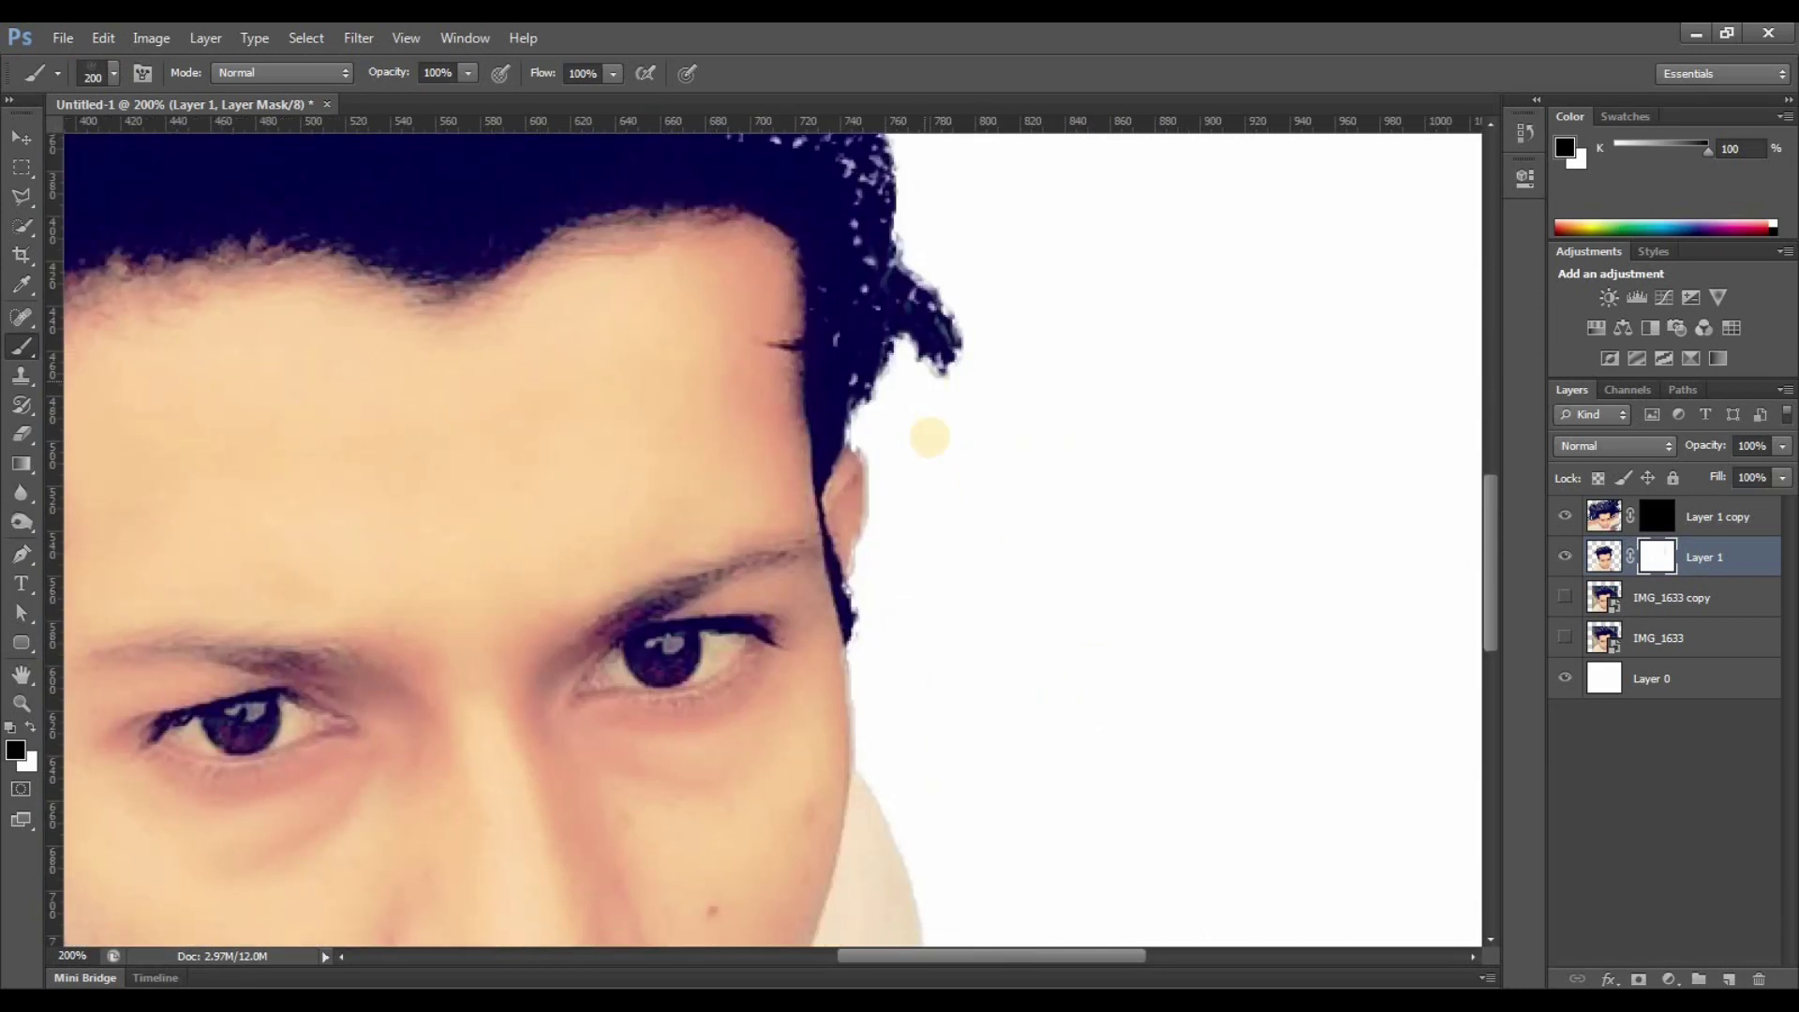
pyautogui.scroll(-2, 842, 356)
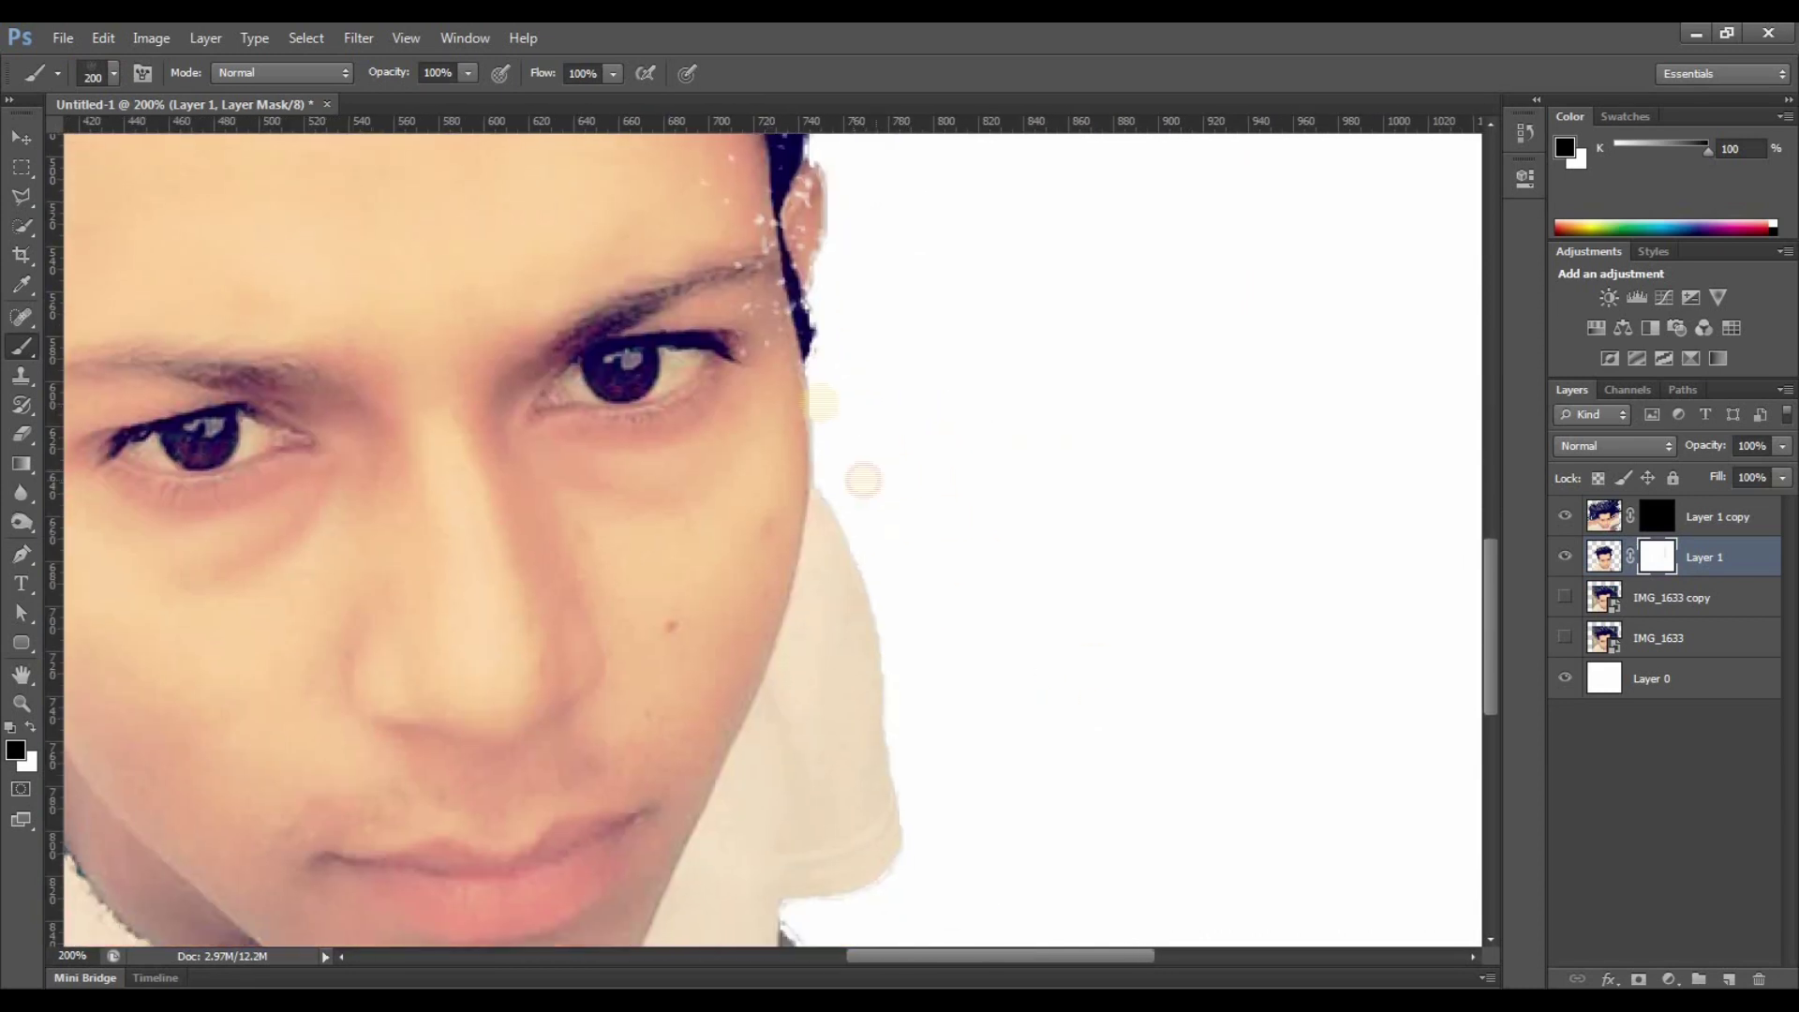
pyautogui.scroll(-2, 852, 678)
pyautogui.scroll(-2, 841, 435)
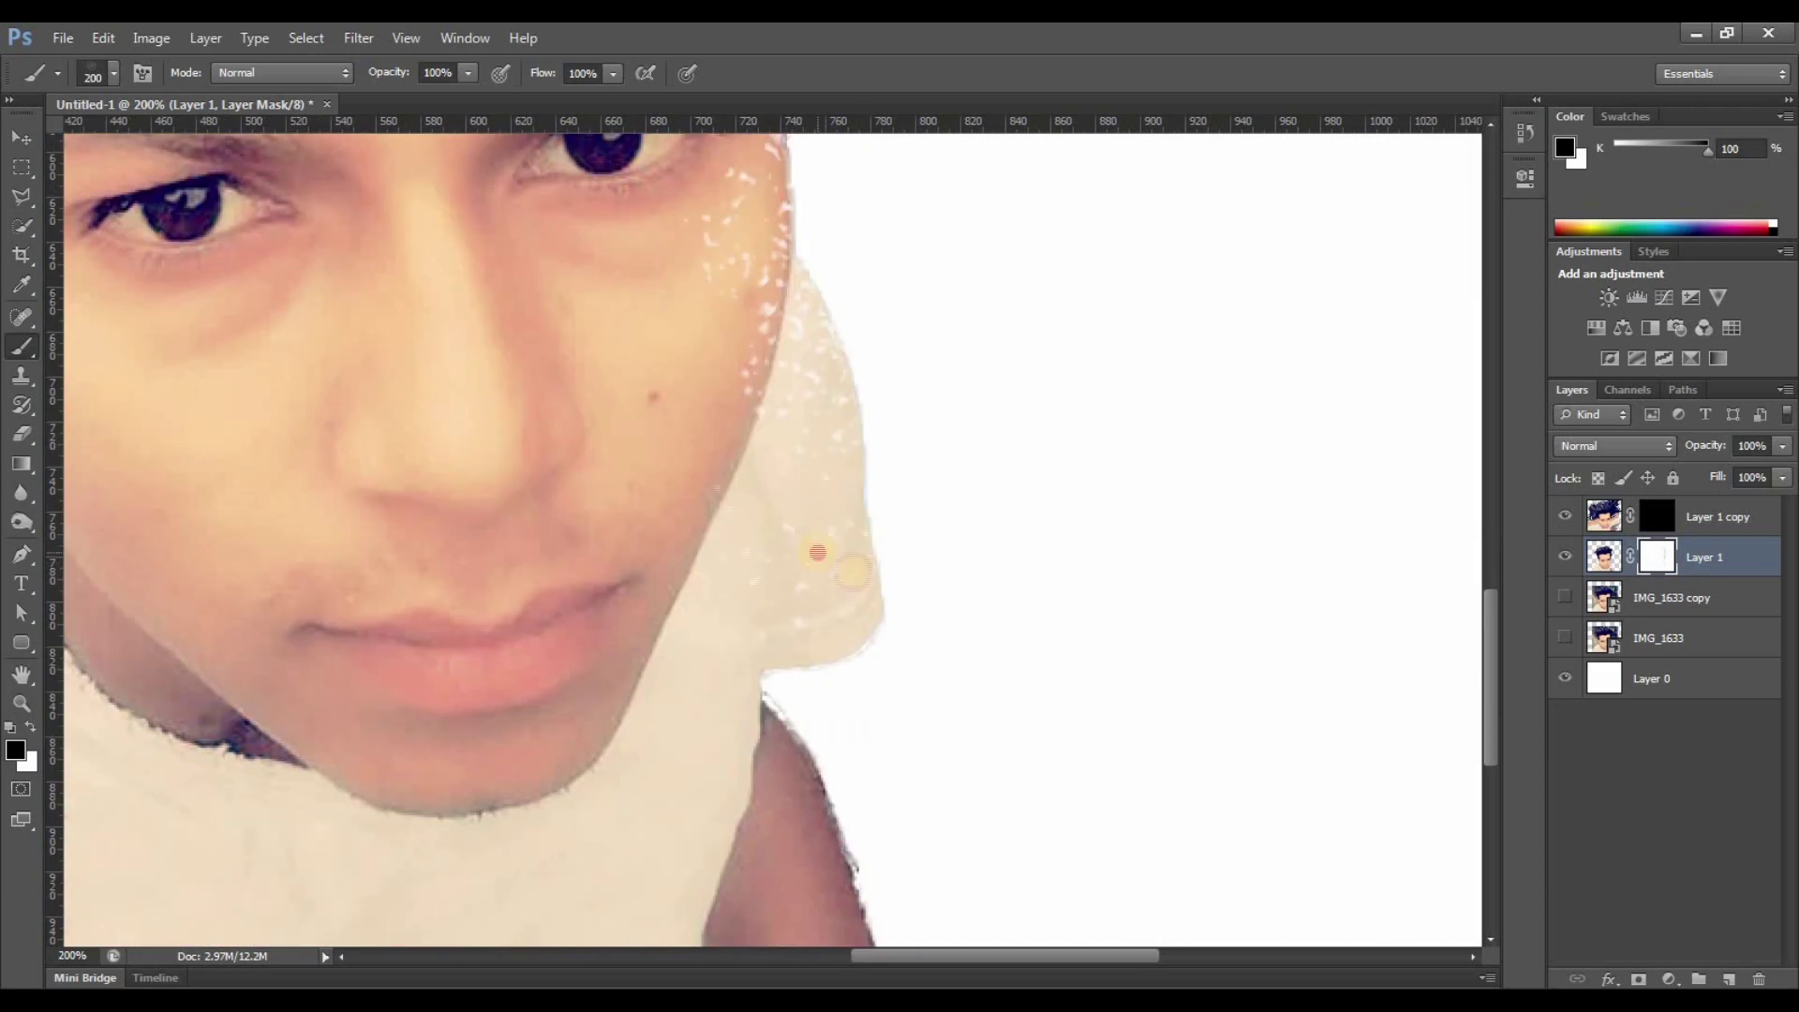
pyautogui.scroll(-3, 832, 480)
pyautogui.scroll(-2, 877, 687)
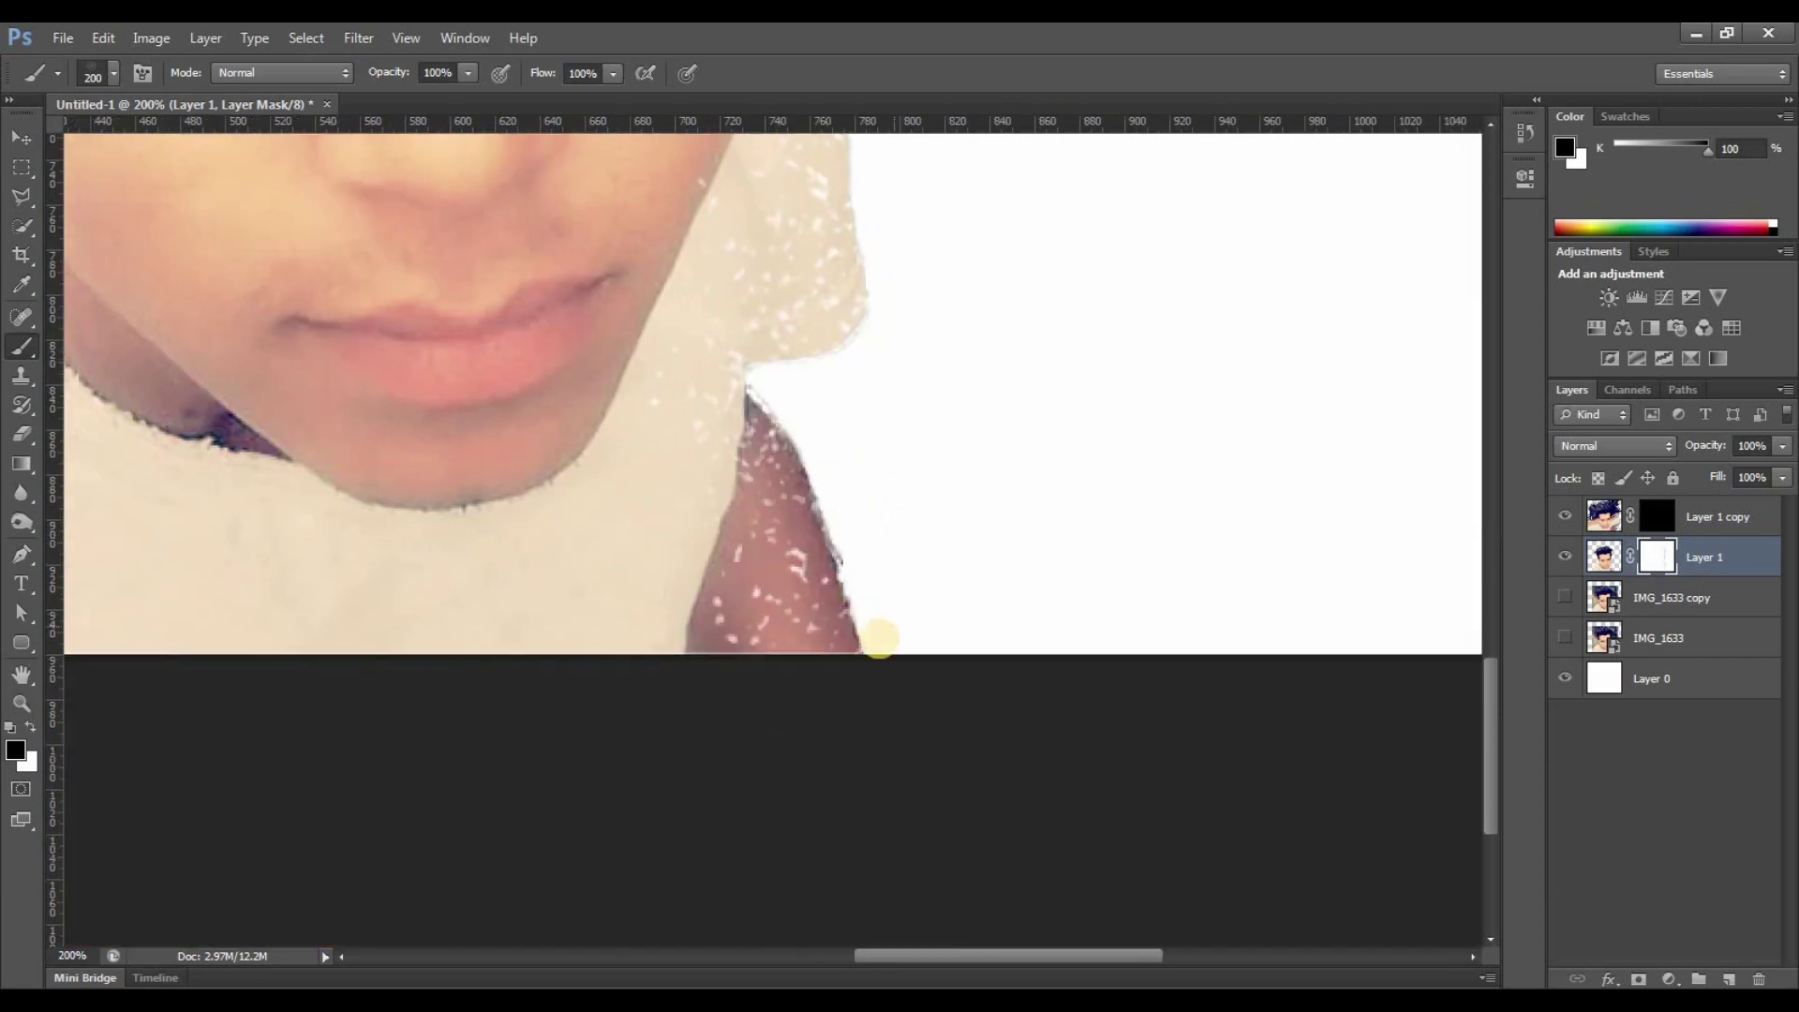
pyautogui.scroll(2, 829, 600)
pyautogui.scroll(2, 787, 522)
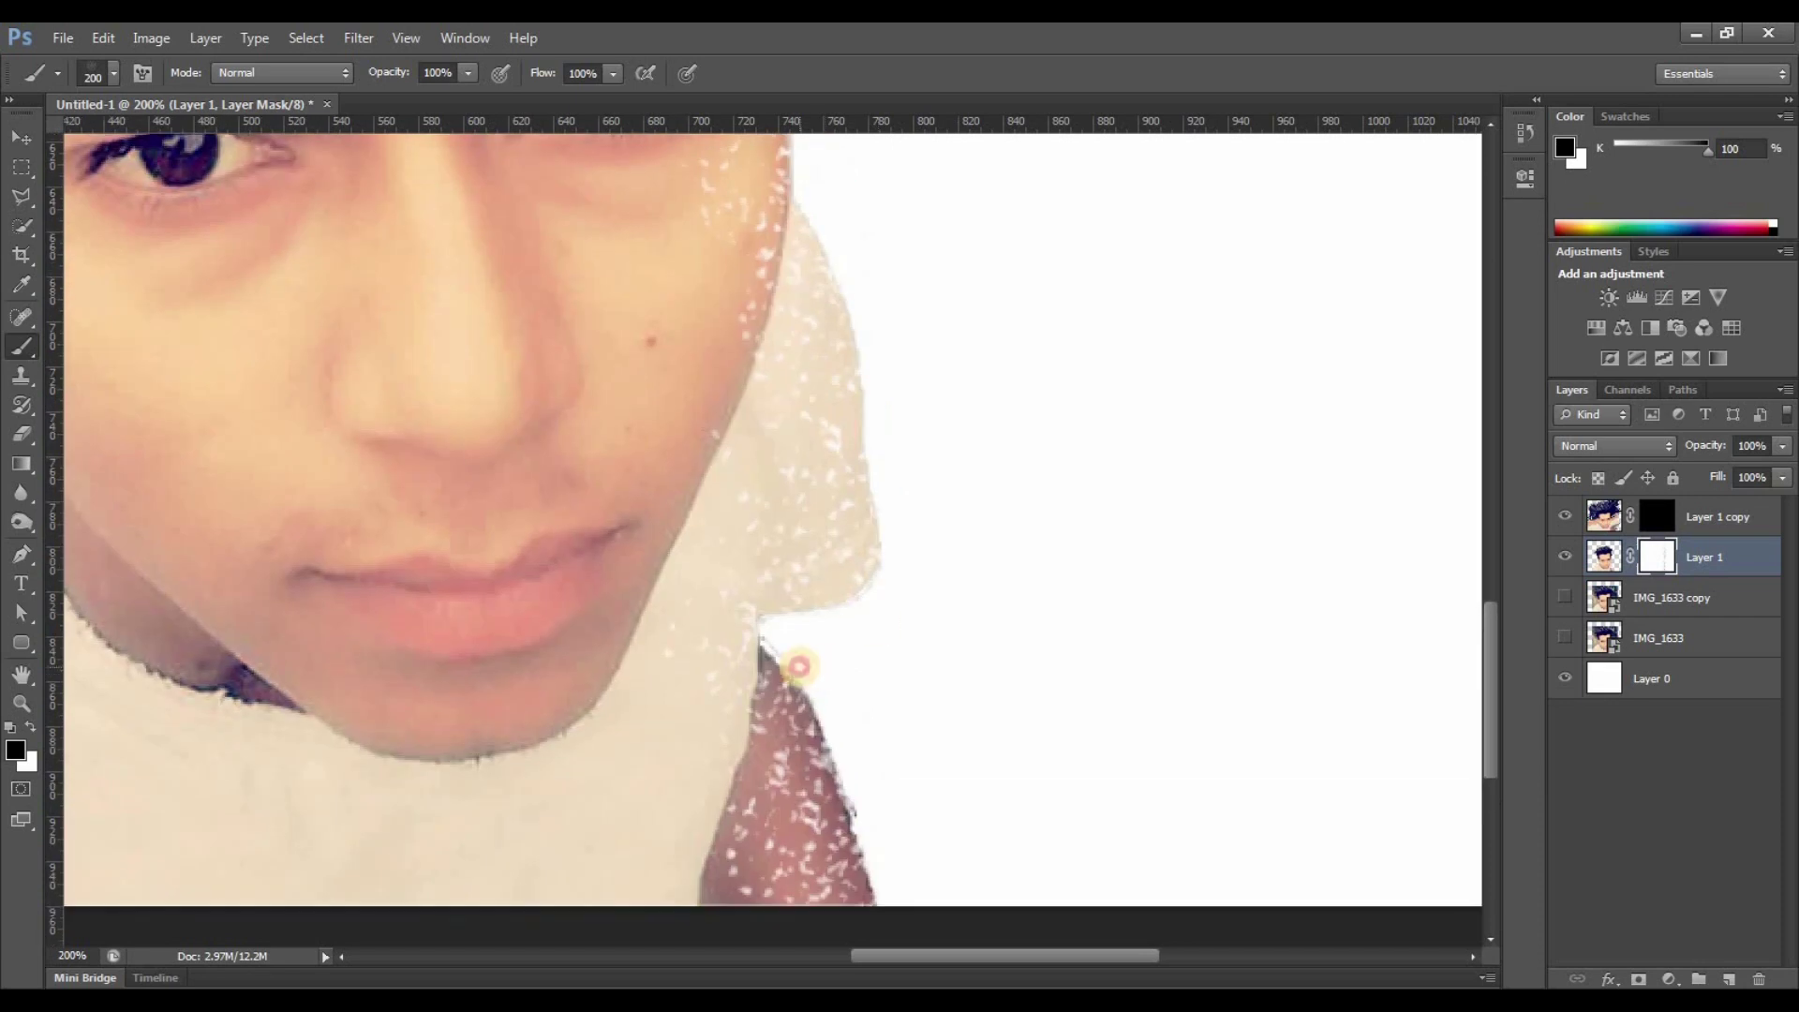
pyautogui.scroll(3, 800, 670)
pyautogui.scroll(-3, 732, 716)
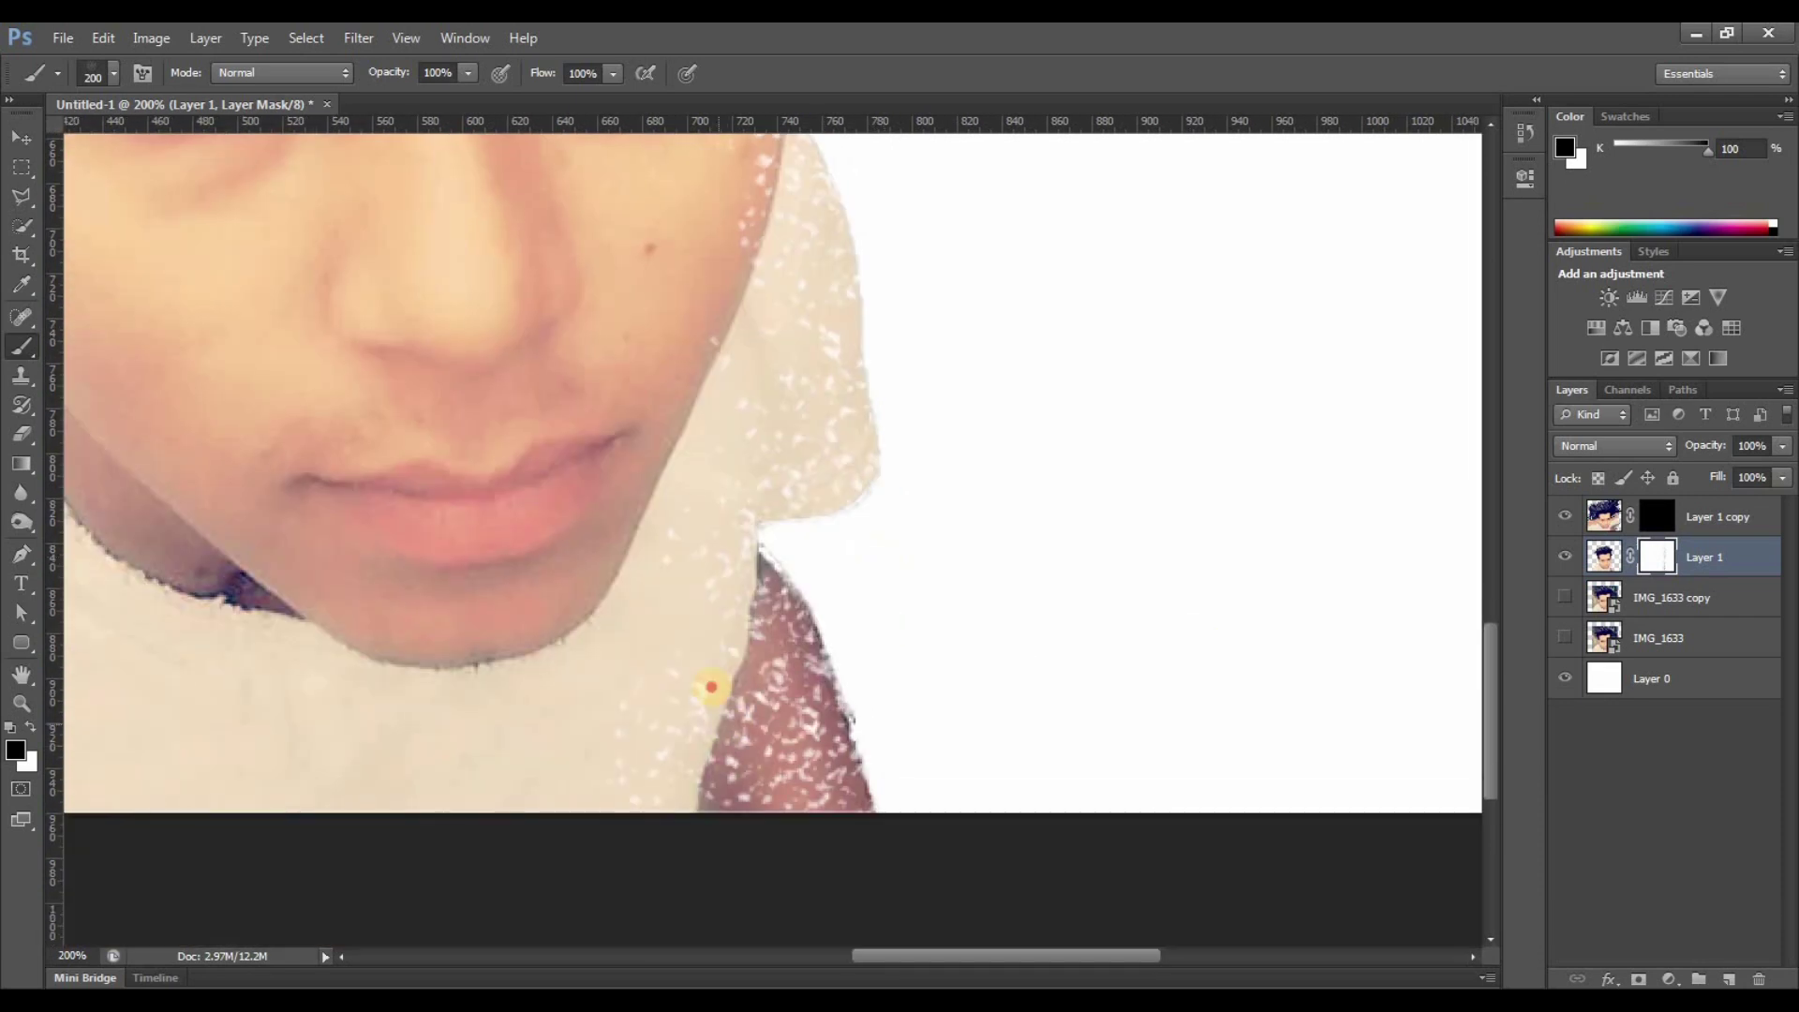
pyautogui.scroll(2, 698, 712)
pyautogui.scroll(-2, 674, 603)
pyautogui.scroll(2, 743, 449)
pyautogui.scroll(2, 851, 564)
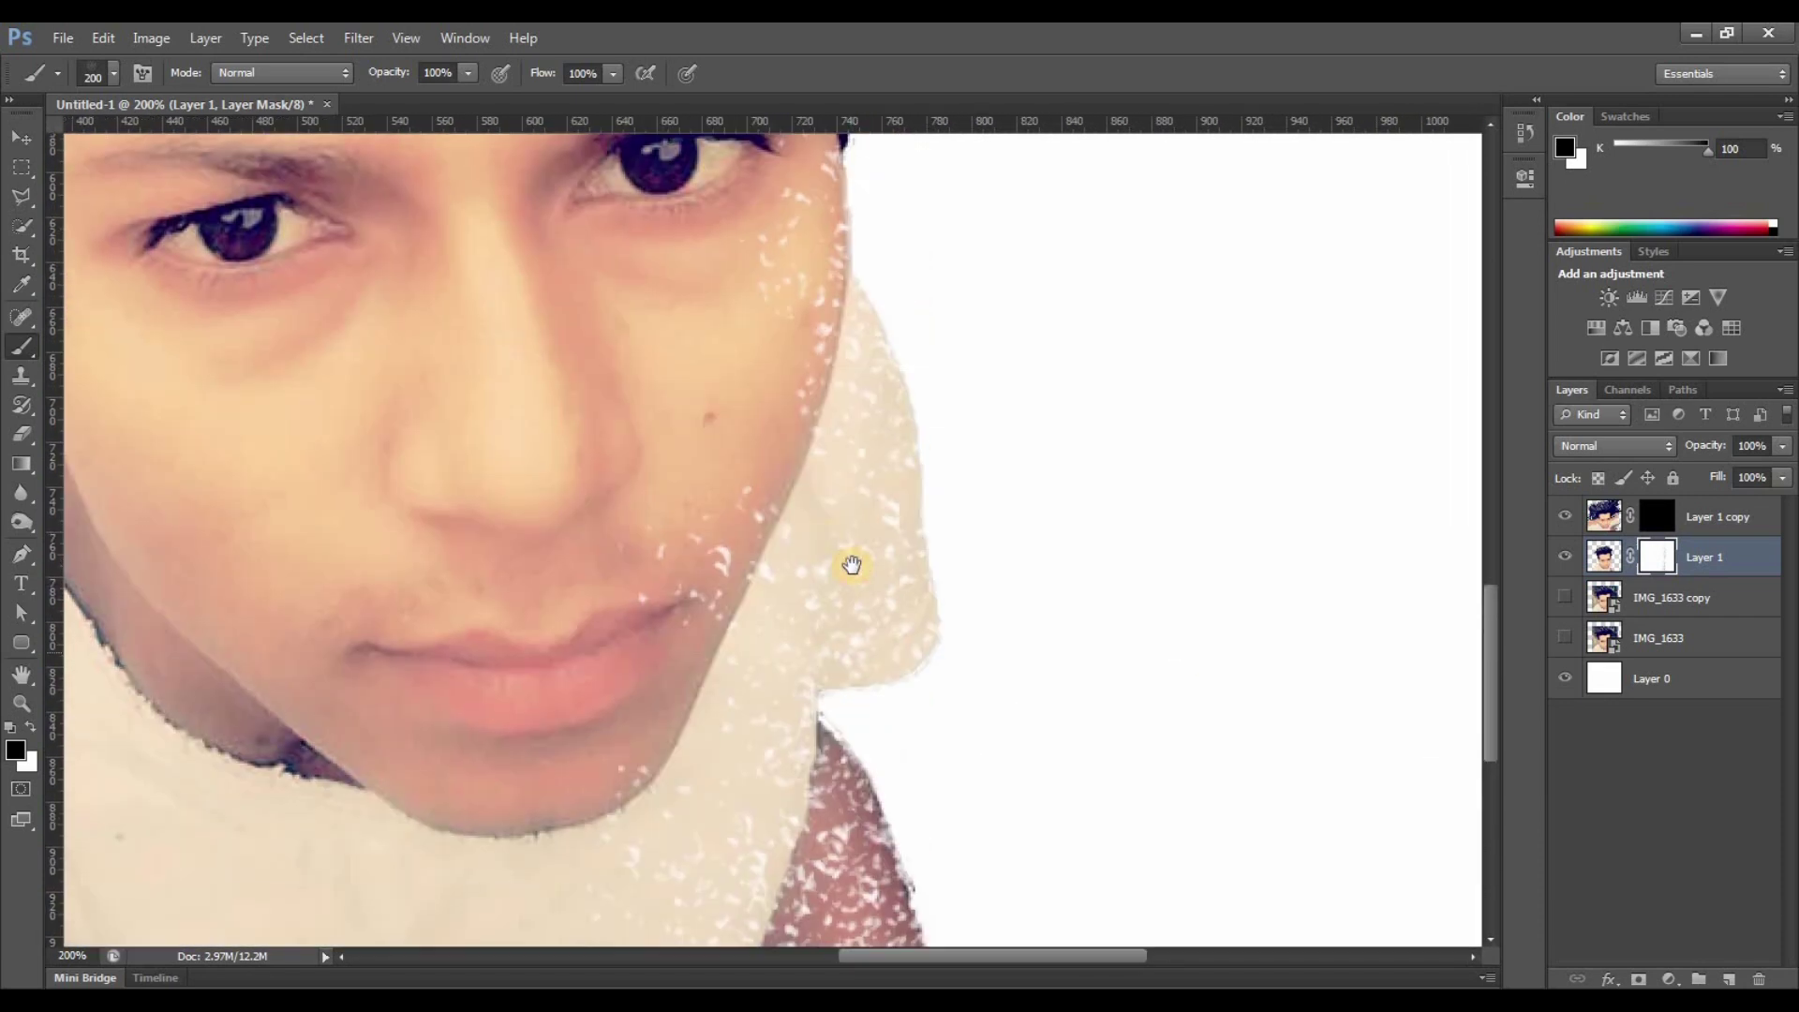
pyautogui.scroll(2, 815, 530)
pyautogui.scroll(1, 808, 470)
pyautogui.scroll(3, 820, 507)
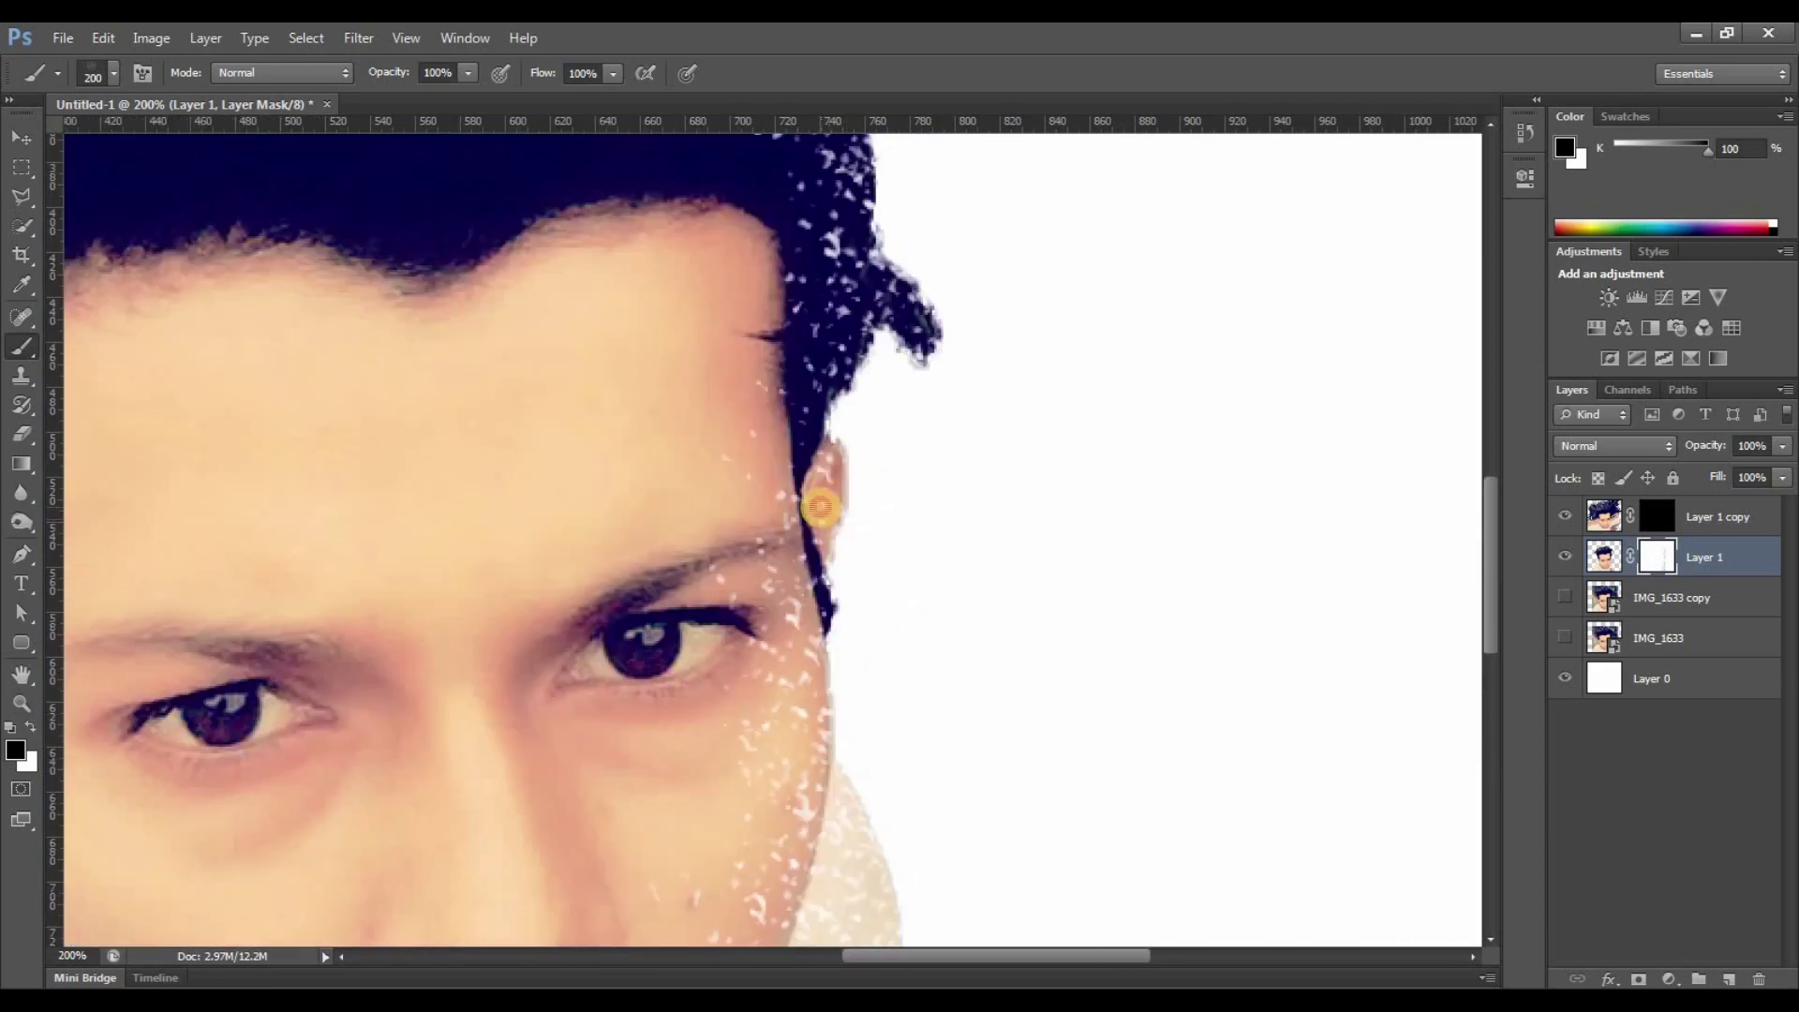
pyautogui.scroll(2, 875, 522)
pyautogui.scroll(3, 891, 490)
pyautogui.scroll(2, 915, 594)
pyautogui.scroll(1, 855, 526)
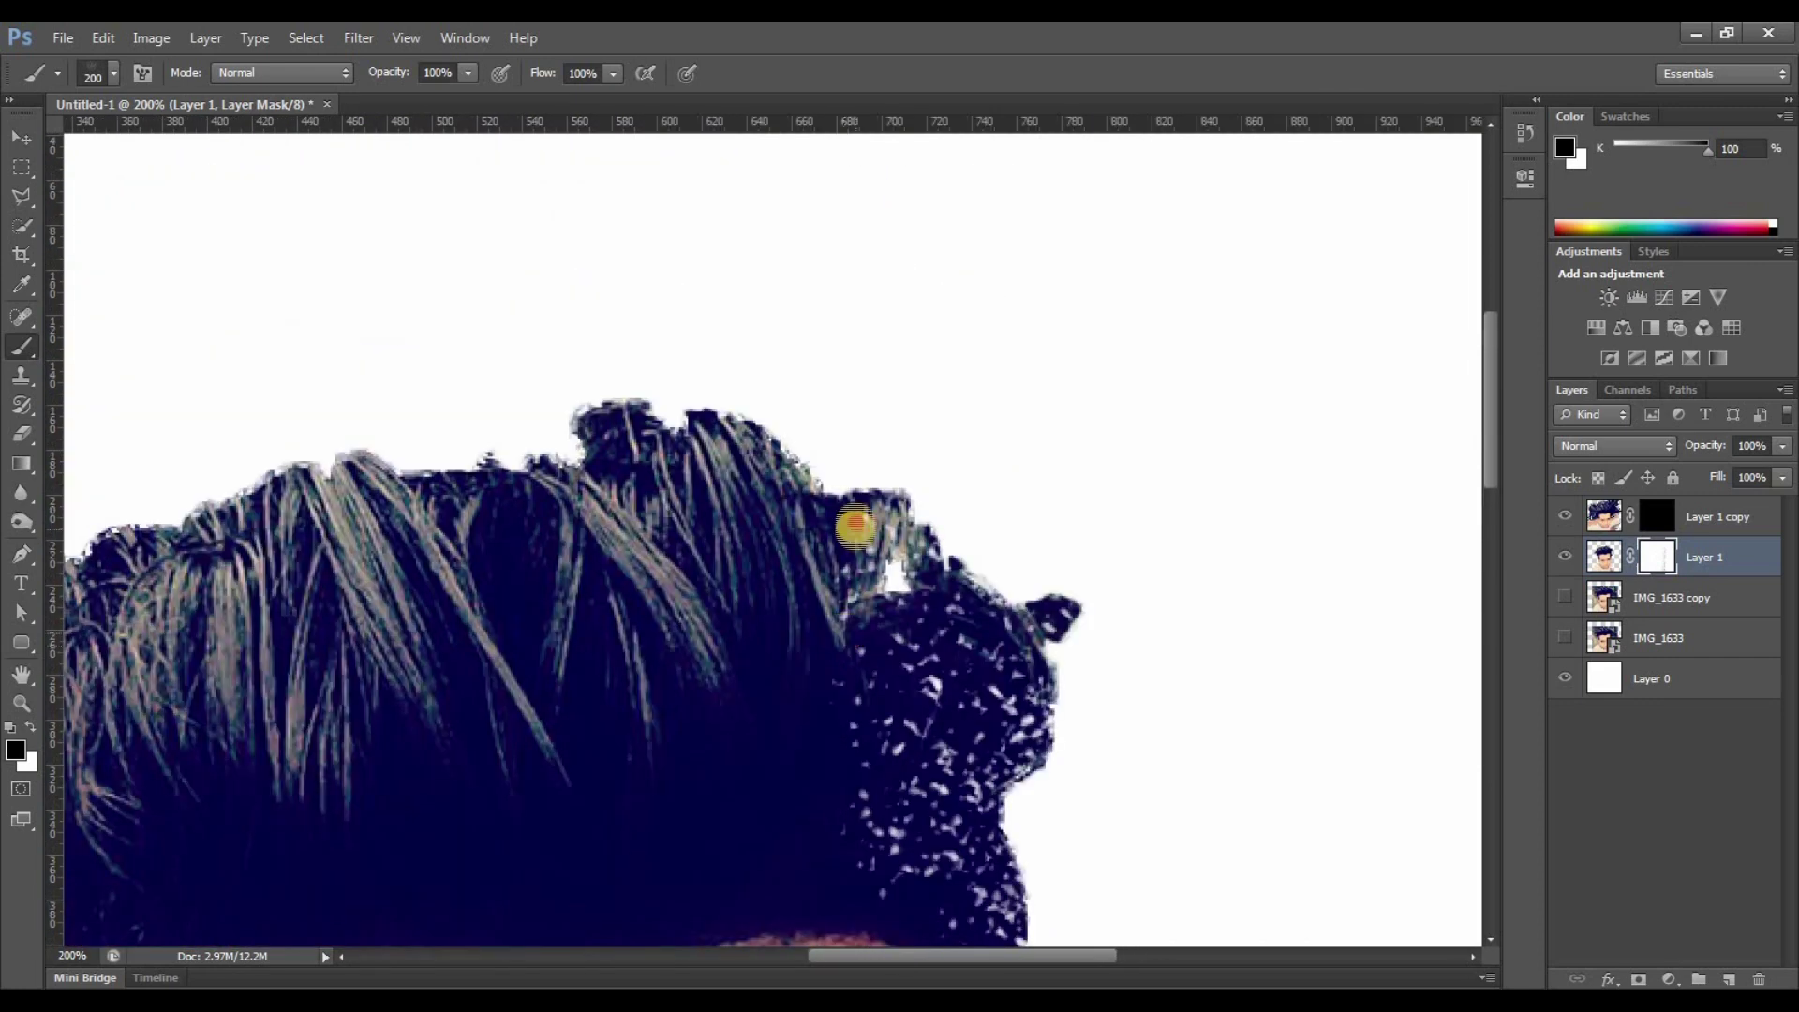
pyautogui.scroll(1, 854, 525)
pyautogui.hscroll(-3, 955, 602)
pyautogui.hscroll(-2, 791, 550)
pyautogui.scroll(-2, 837, 691)
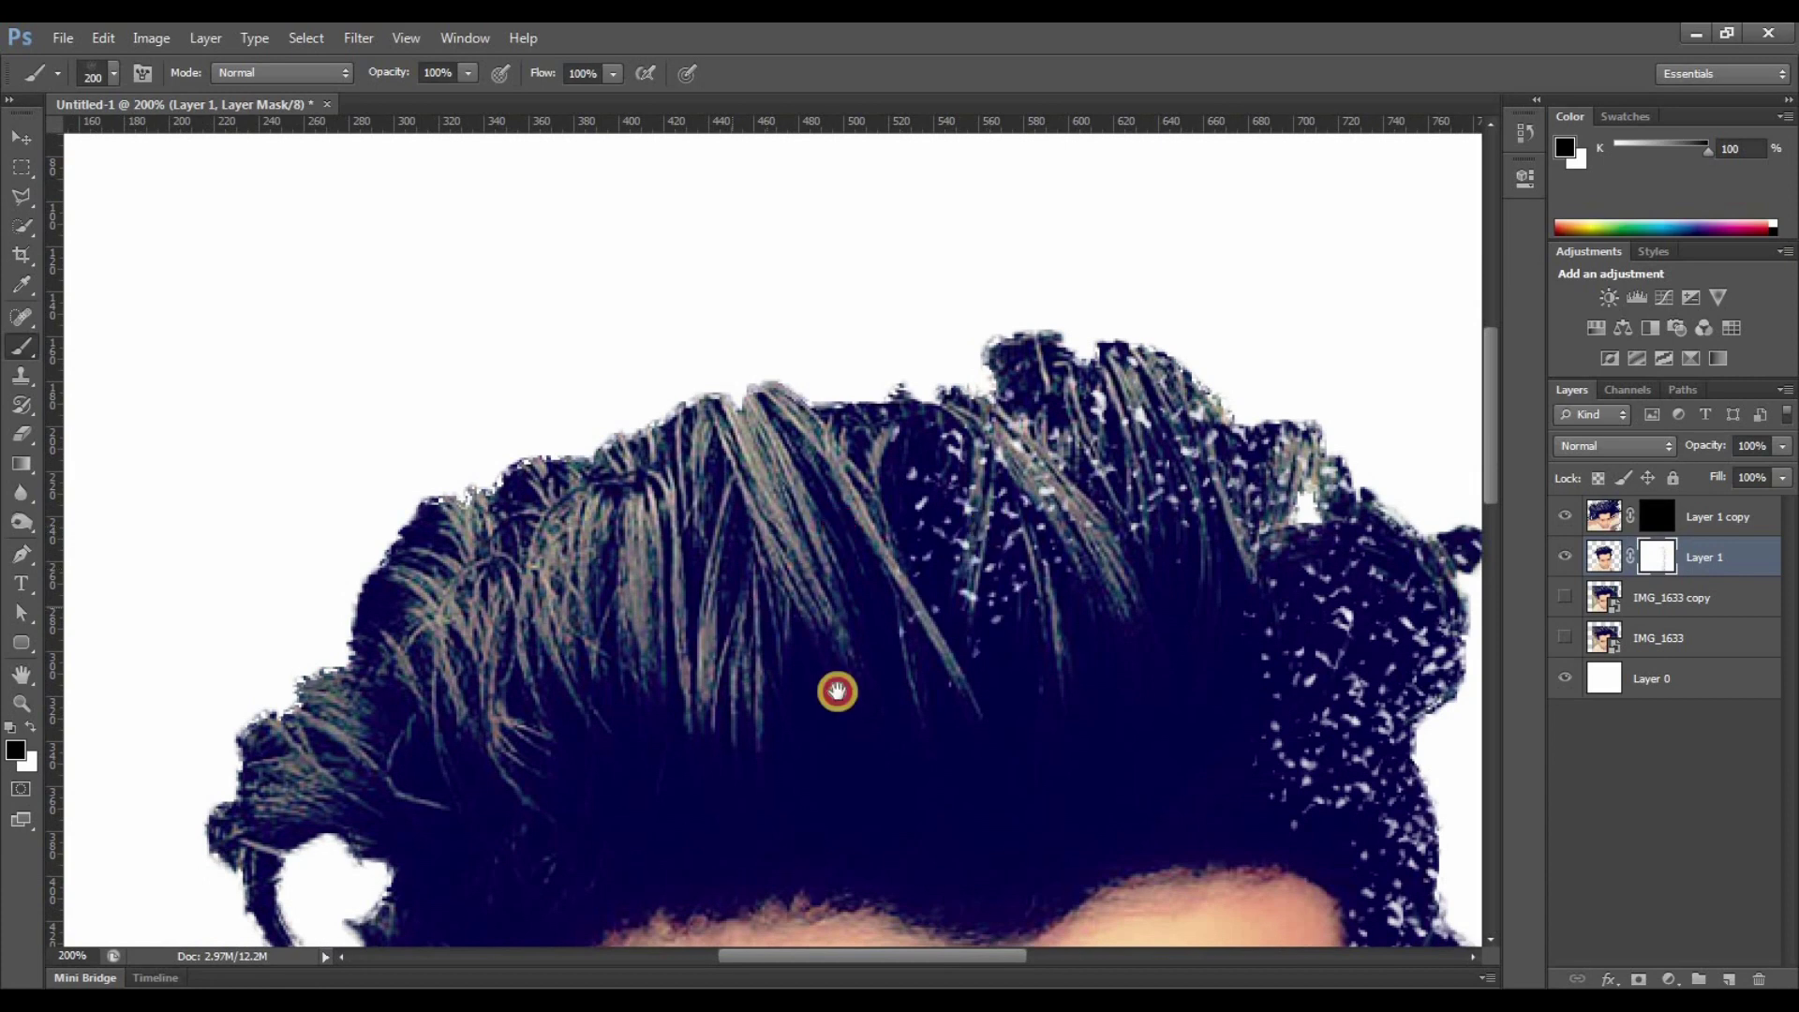
pyautogui.scroll(1, 805, 712)
pyautogui.scroll(1, 722, 734)
pyautogui.scroll(1, 731, 656)
pyautogui.hscroll(-2, 712, 553)
pyautogui.scroll(-3, 692, 509)
pyautogui.scroll(2, 691, 508)
pyautogui.hscroll(-1, 622, 610)
pyautogui.scroll(1, 739, 622)
pyautogui.scroll(1, 650, 796)
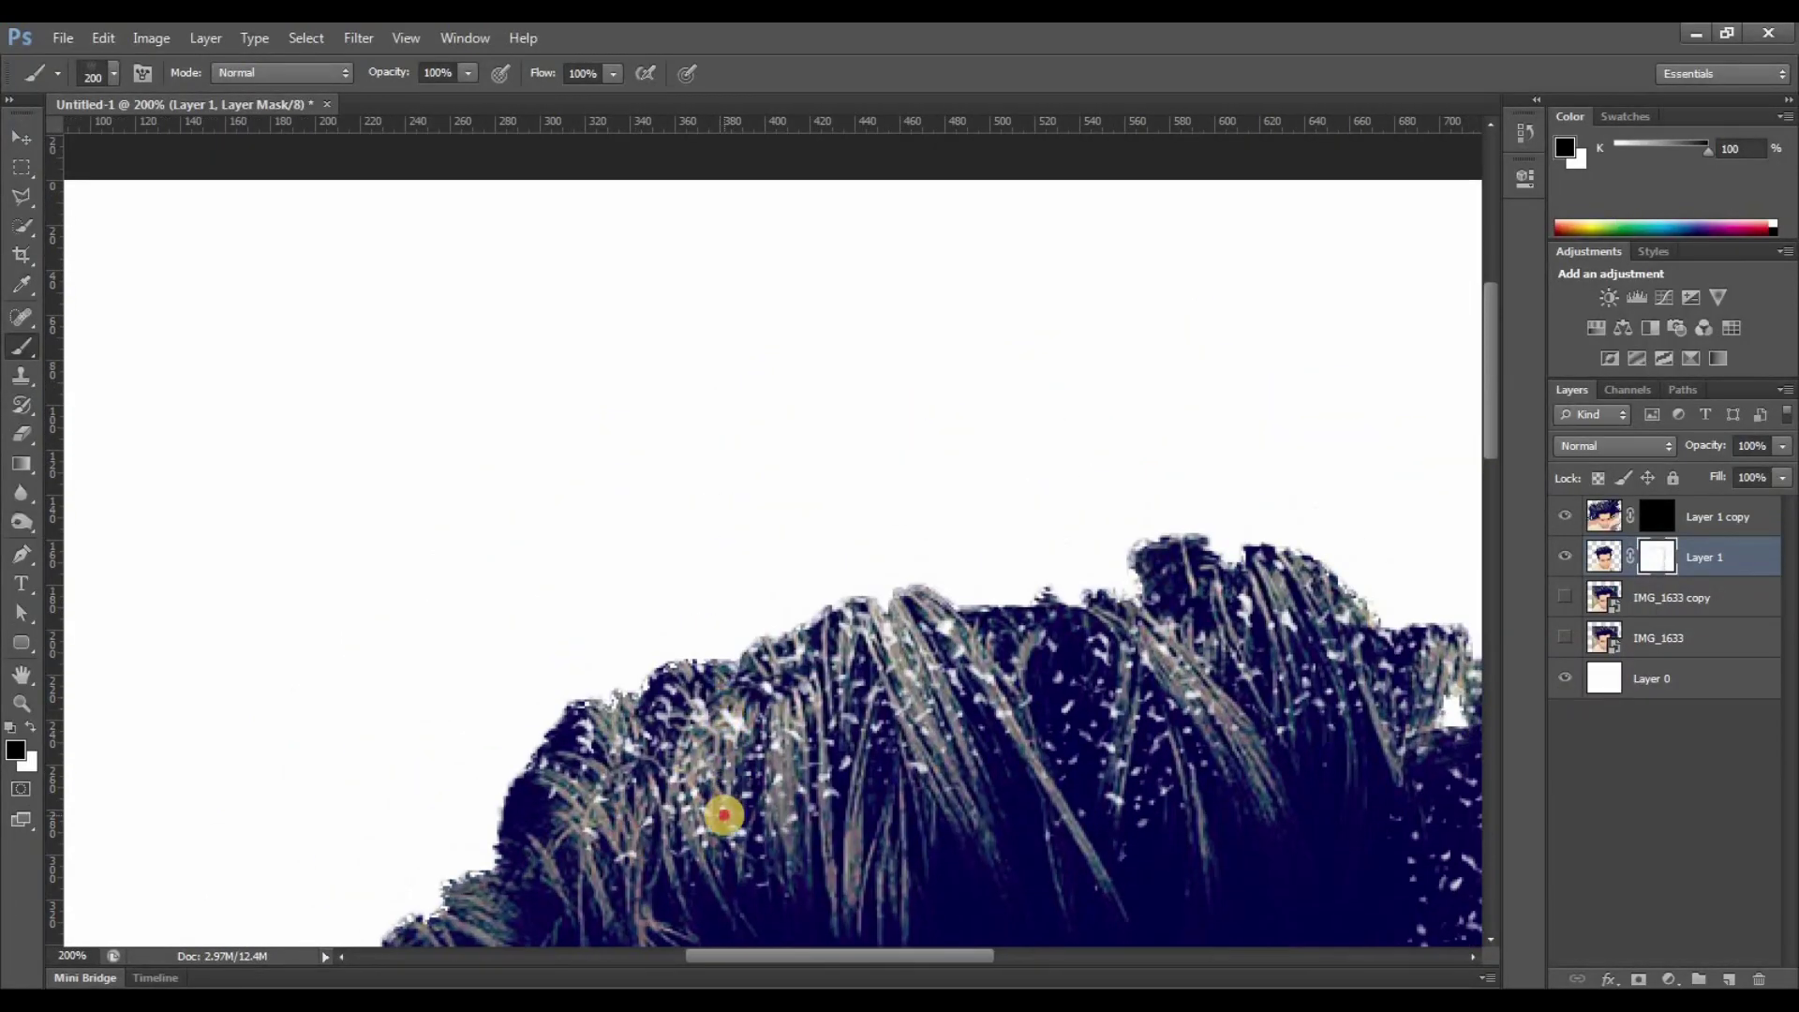
pyautogui.scroll(-3, 637, 740)
pyautogui.scroll(-2, 562, 647)
pyautogui.hscroll(-2, 581, 609)
pyautogui.scroll(1, 590, 591)
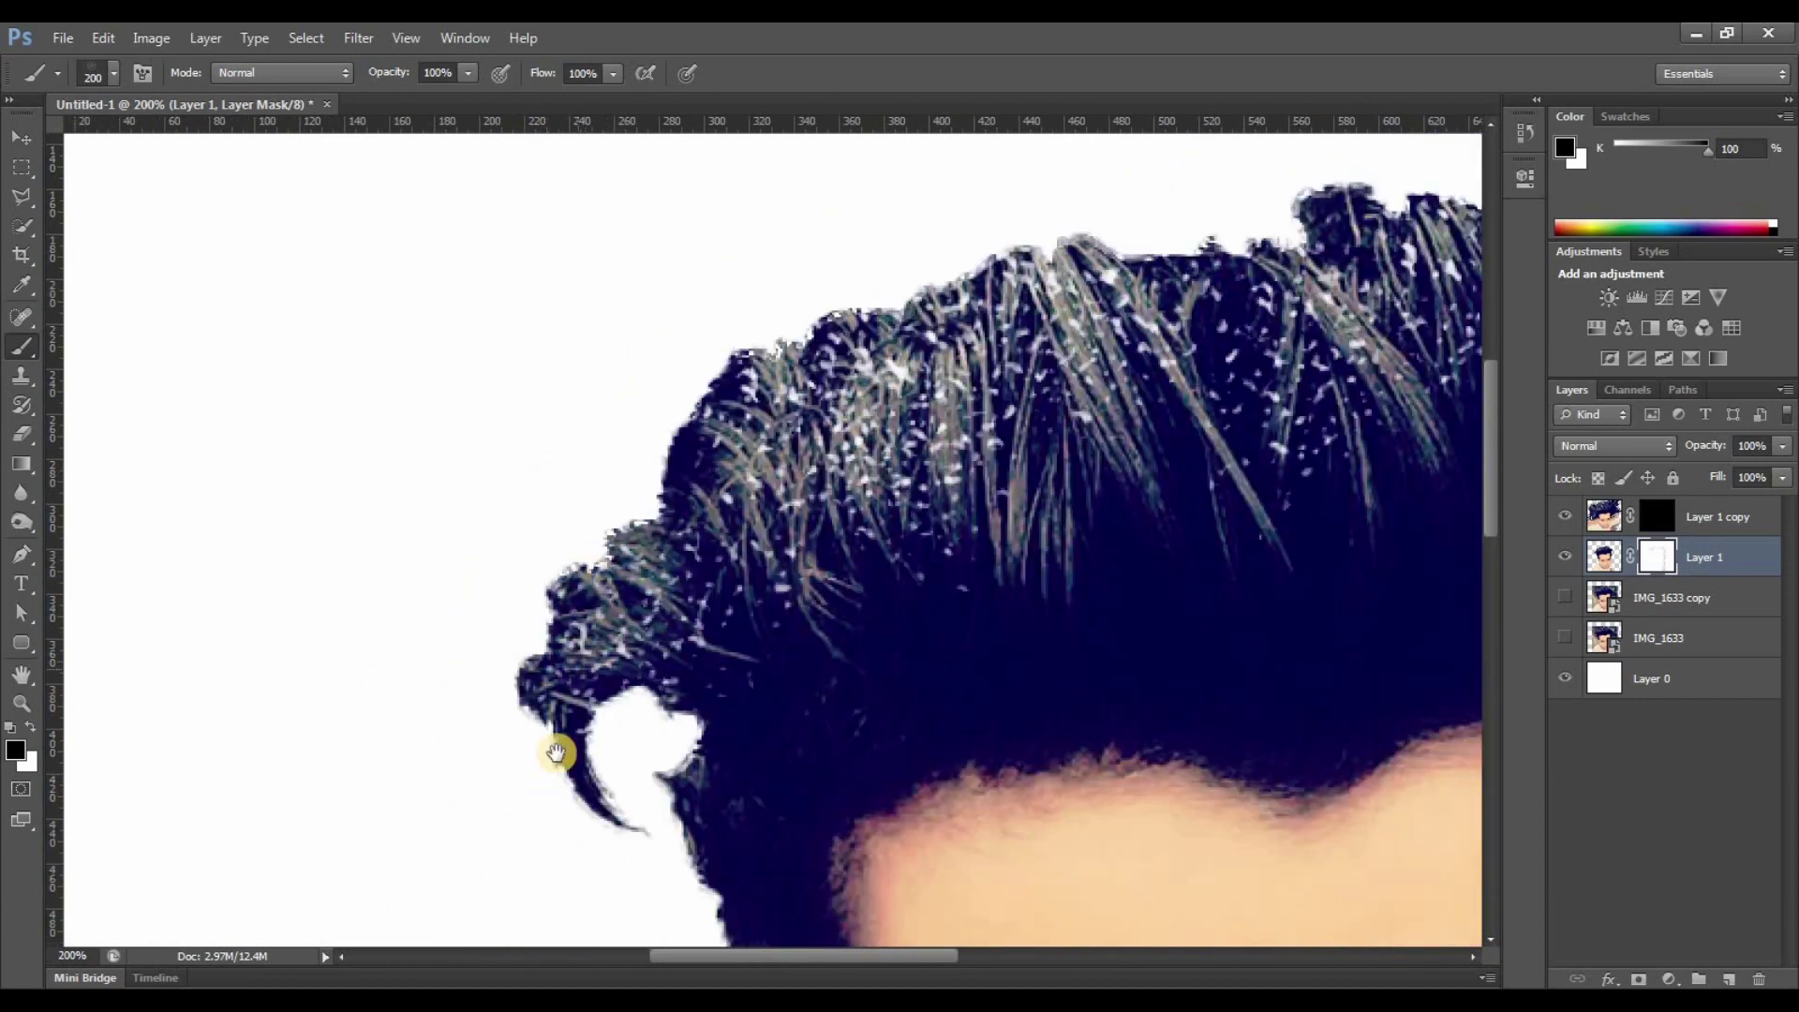
pyautogui.scroll(2, 571, 745)
pyautogui.scroll(-3, 599, 750)
pyautogui.scroll(-2, 614, 740)
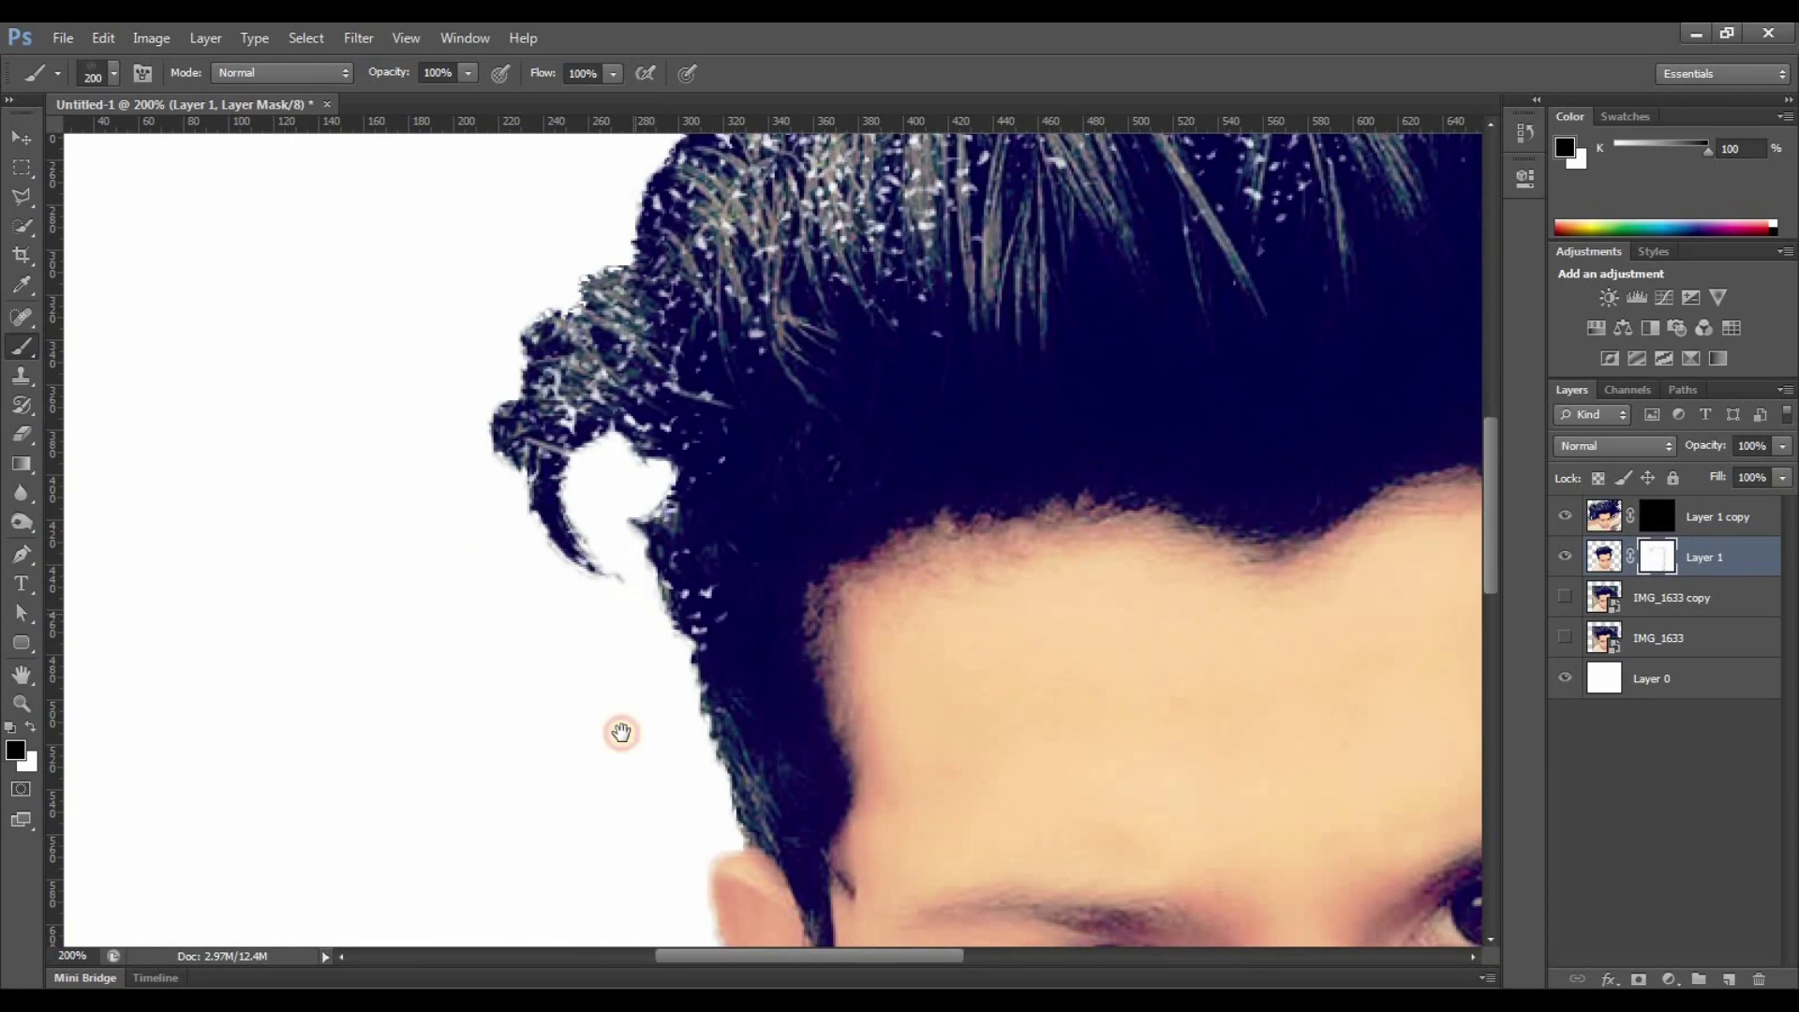
pyautogui.scroll(-2, 621, 733)
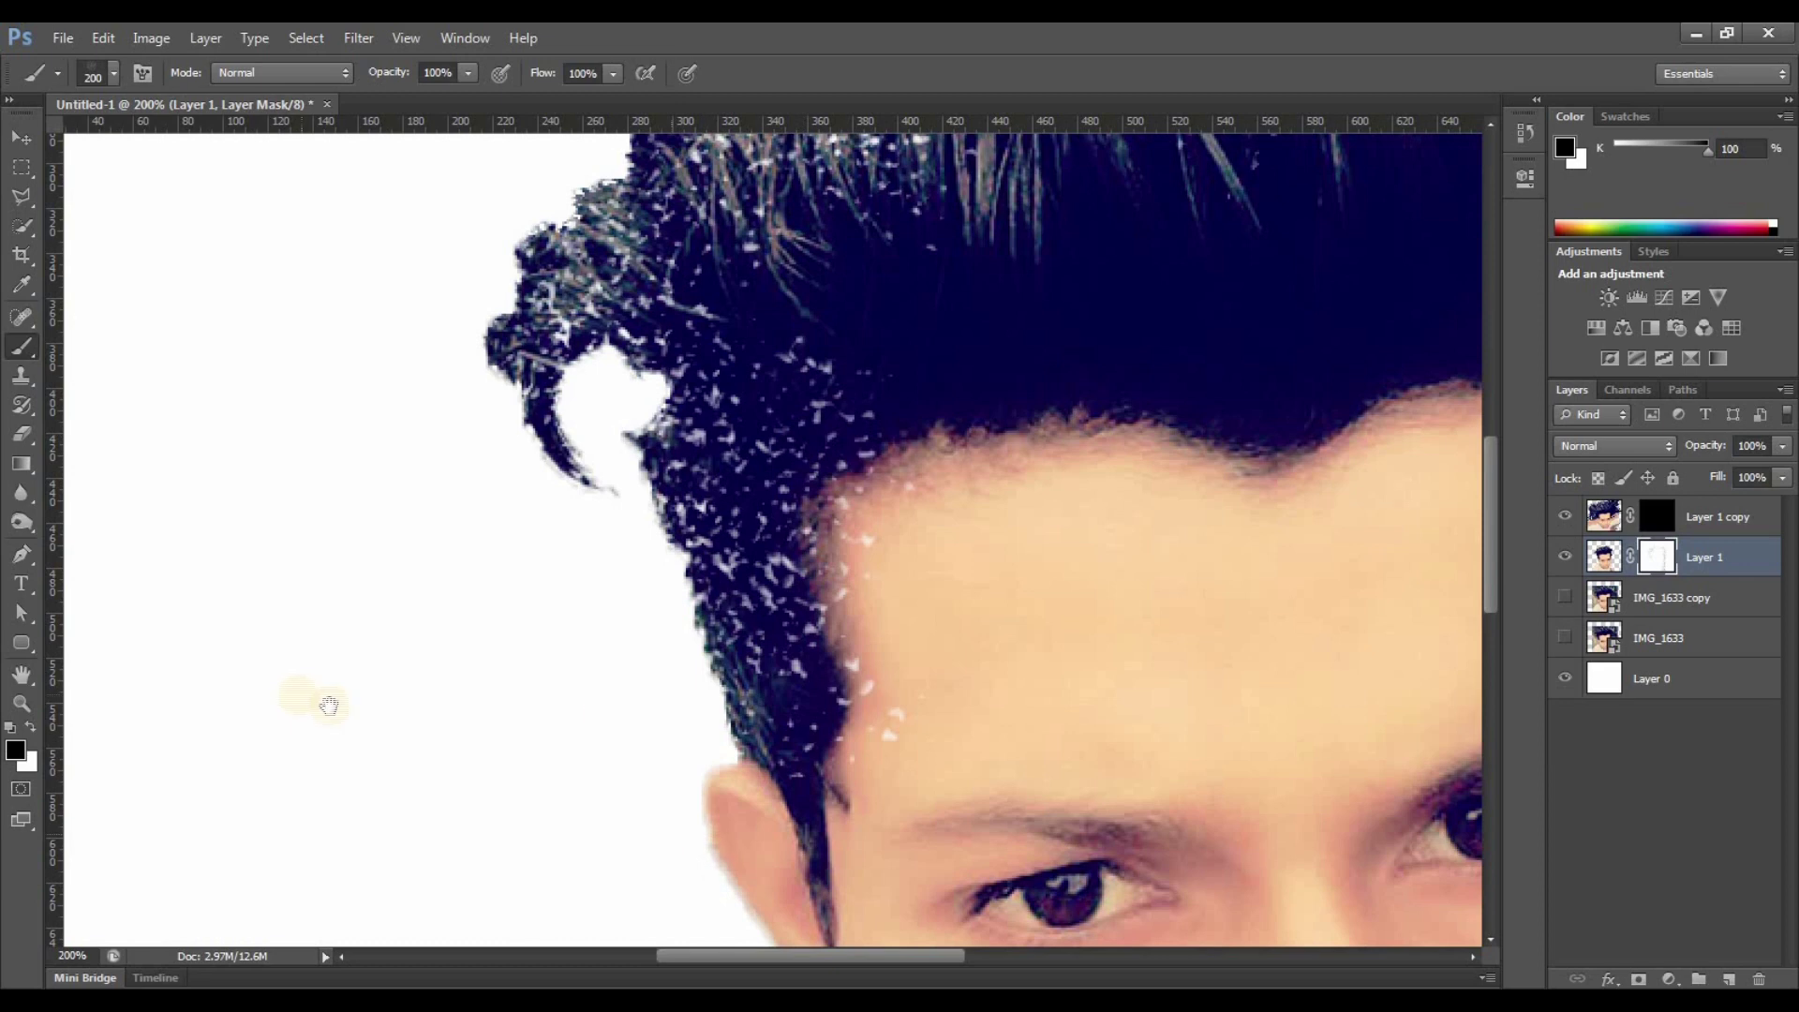
pyautogui.scroll(3, 683, 527)
pyautogui.scroll(2, 976, 474)
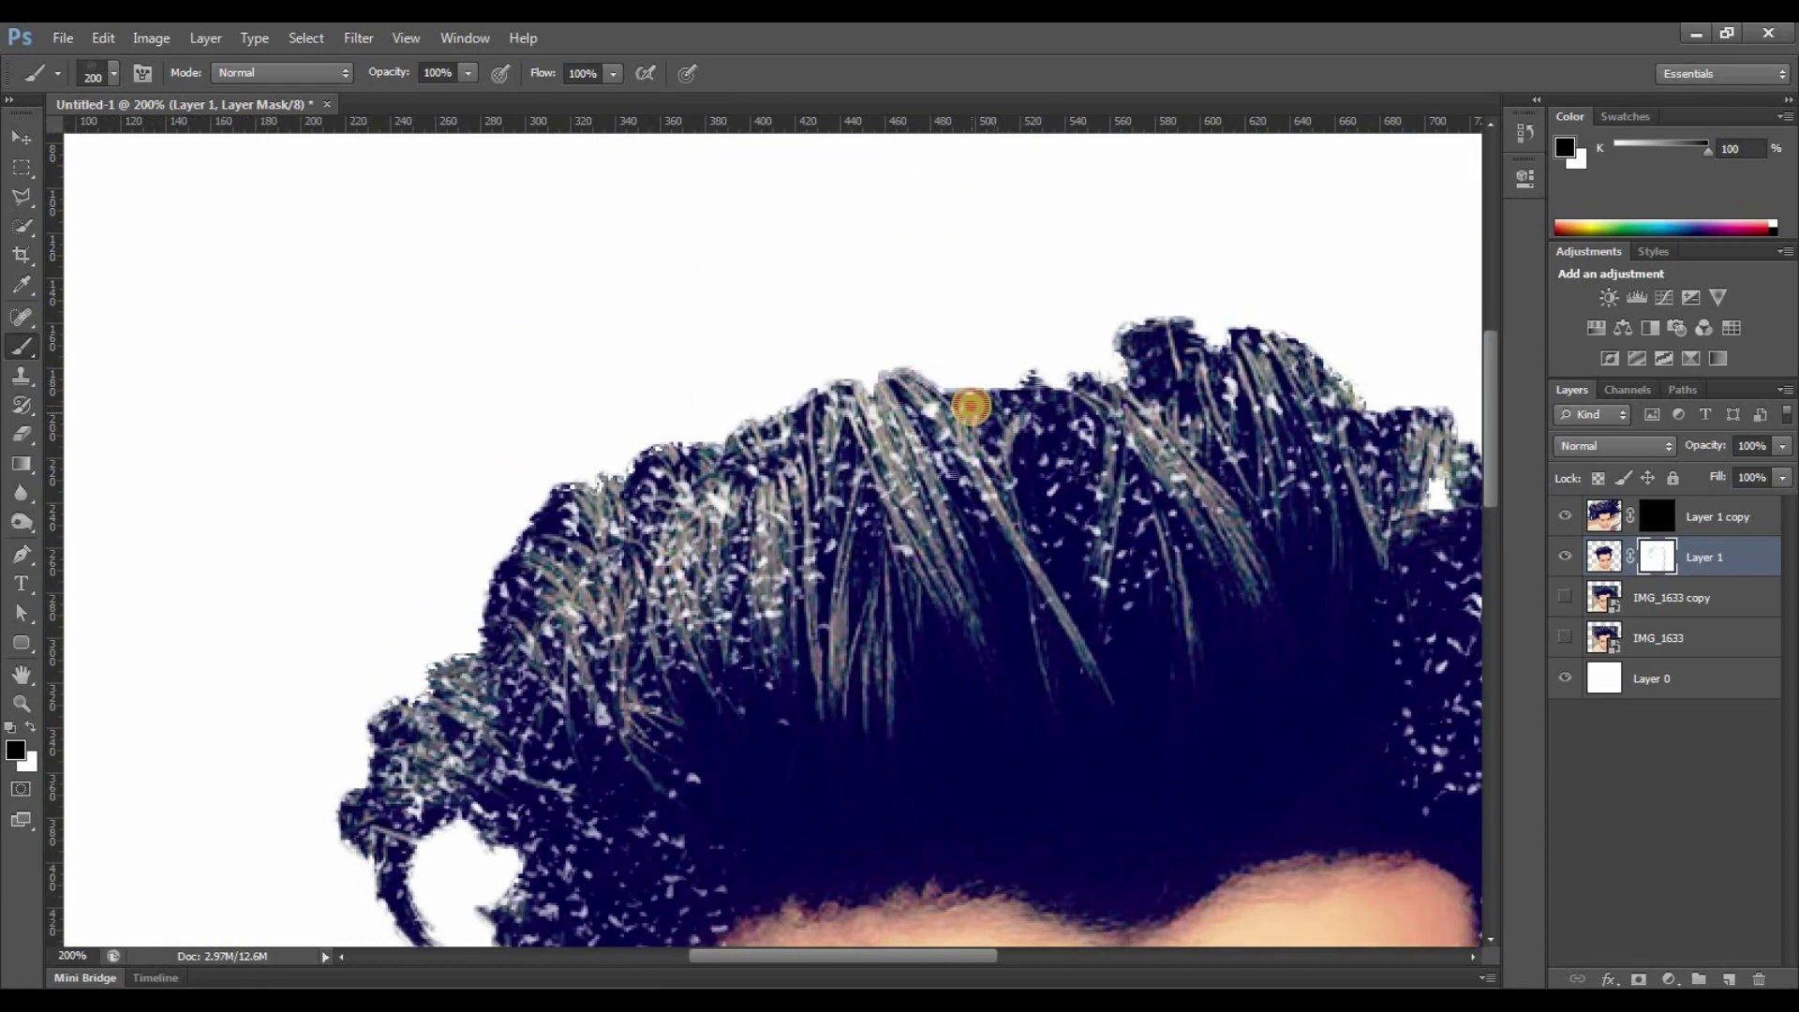
pyautogui.scroll(1, 937, 450)
pyautogui.scroll(-2, 975, 403)
pyautogui.scroll(-4, 712, 656)
pyautogui.scroll(-2, 554, 534)
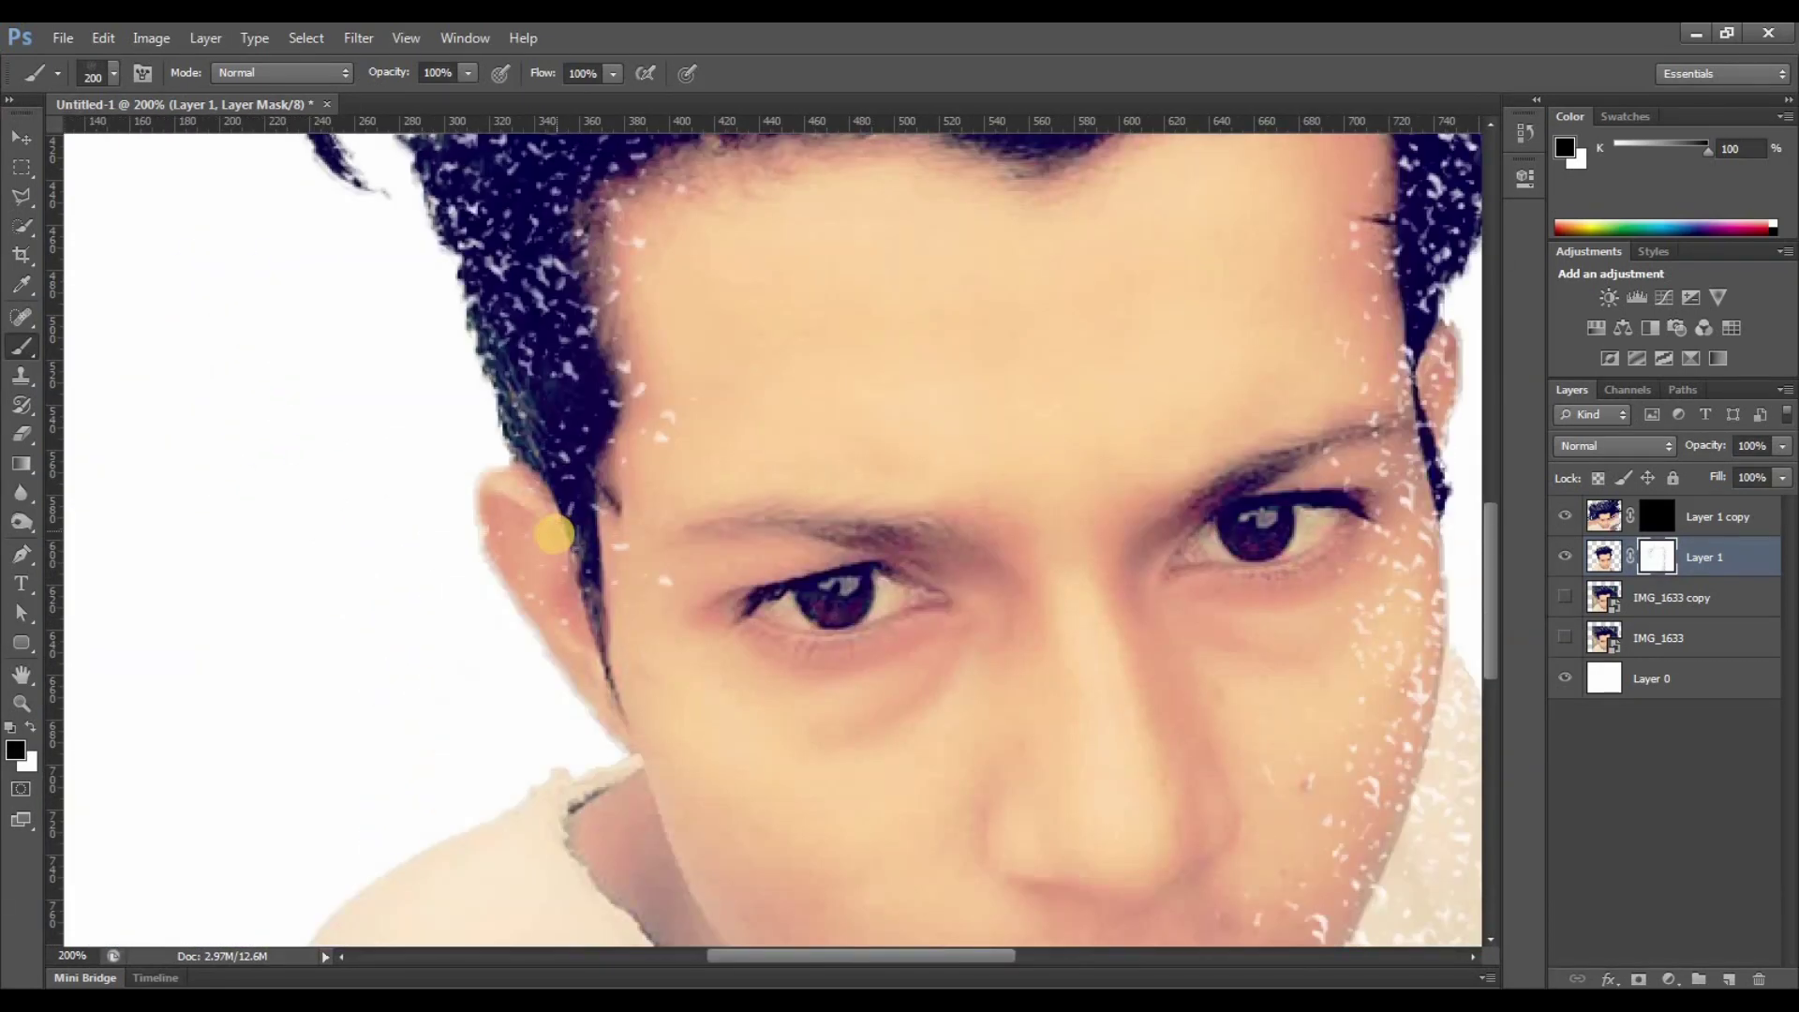
pyautogui.scroll(-5, 562, 656)
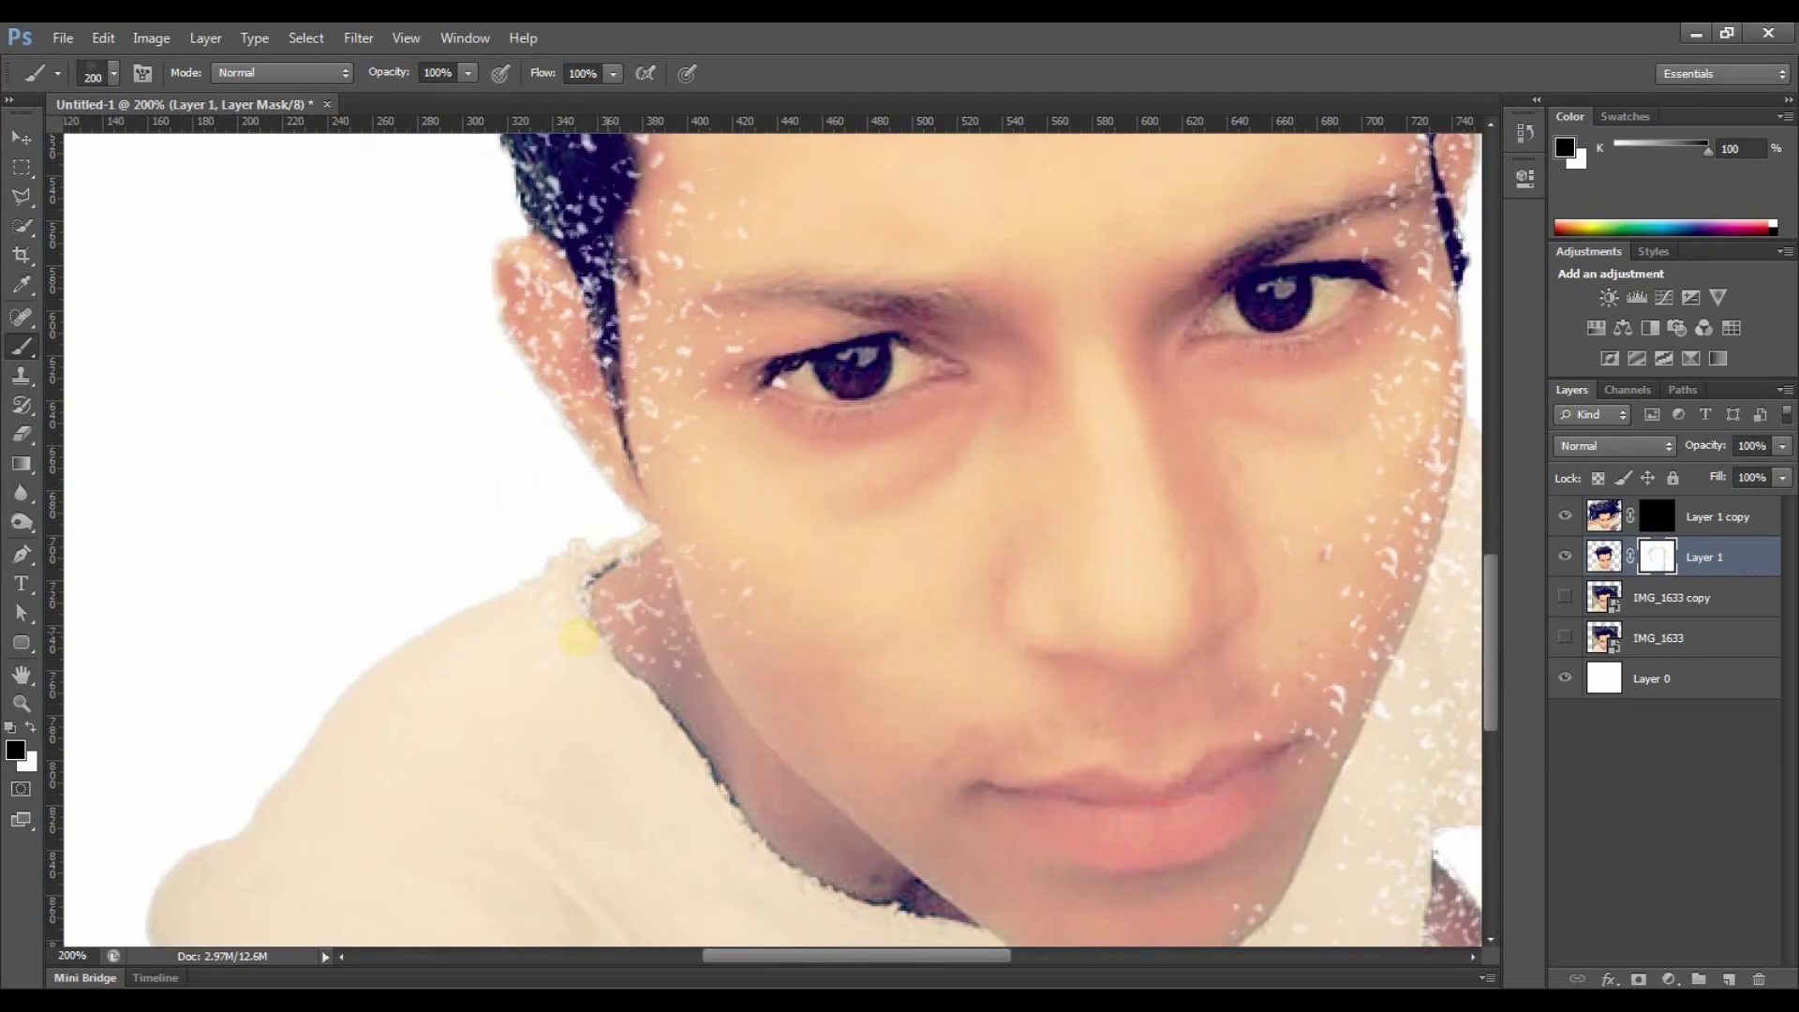
# Pan over the lower shirt edge, shoulder, eye, face and hair to check the dispersed edges.
pyautogui.moveTo(783, 416); pyautogui.dragTo(893, 145)
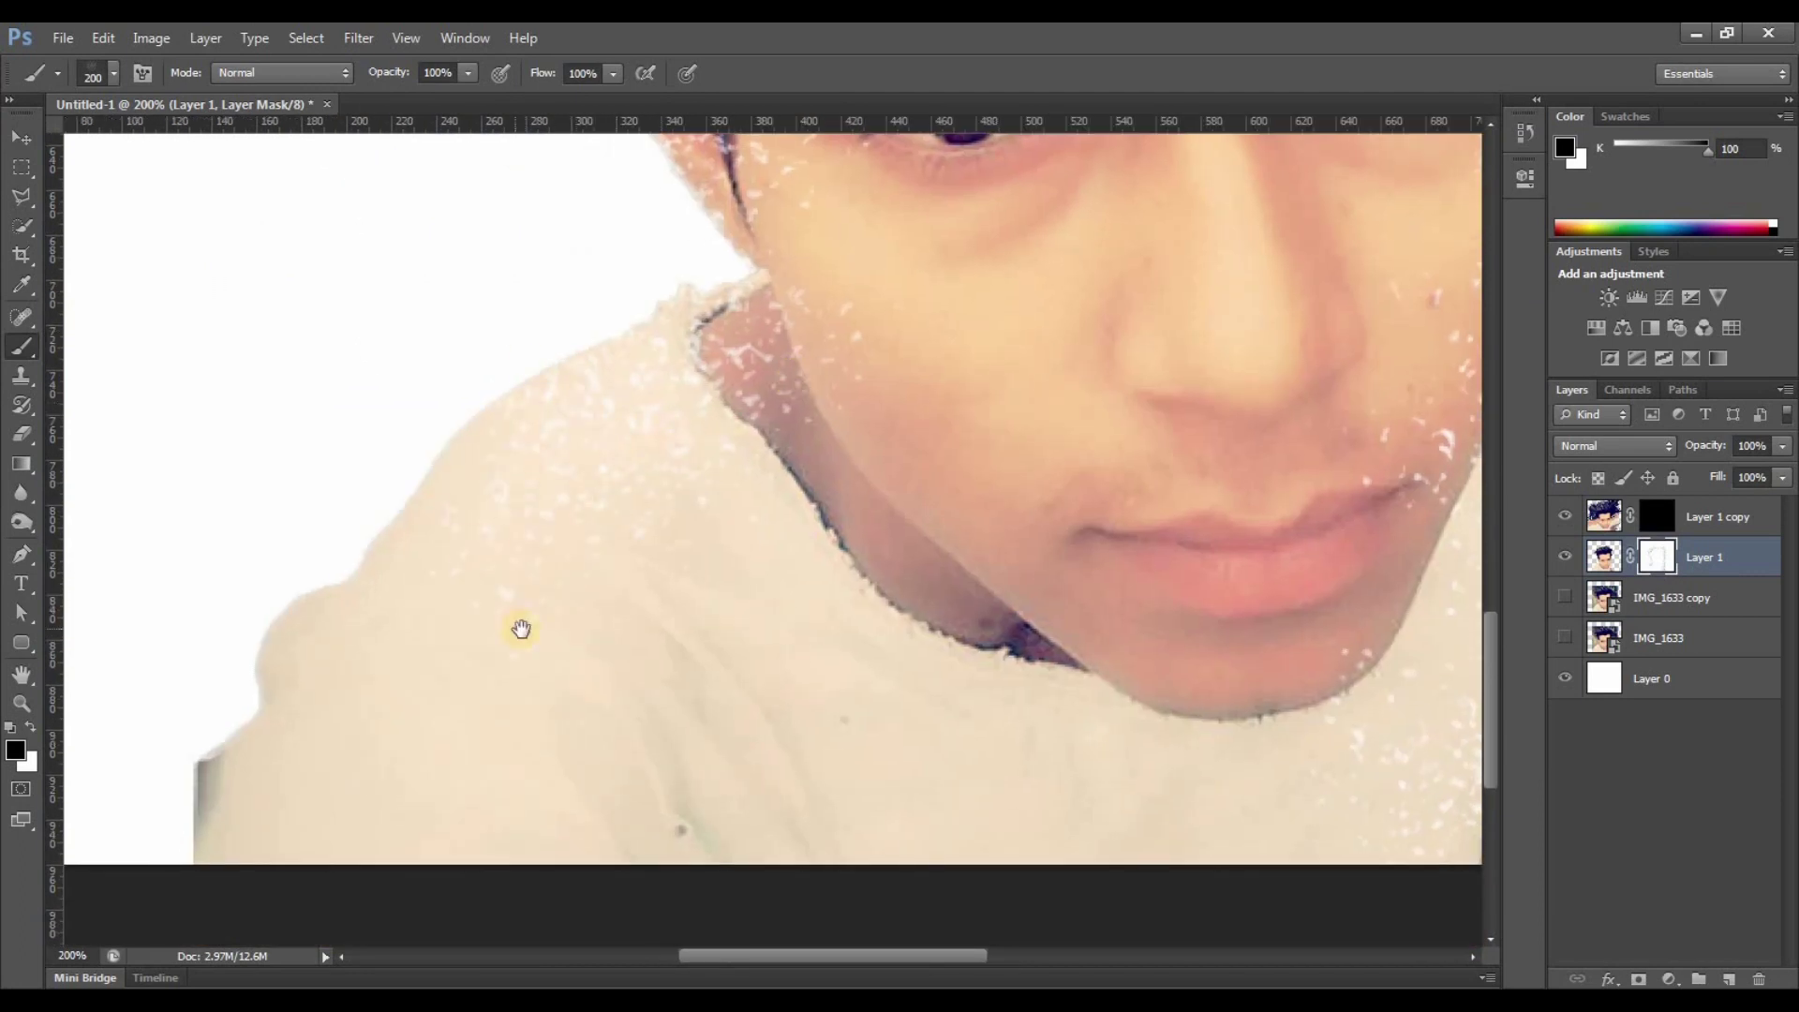
pyautogui.moveTo(521, 629); pyautogui.dragTo(604, 290)
pyautogui.moveTo(570, 521); pyautogui.dragTo(562, 634)
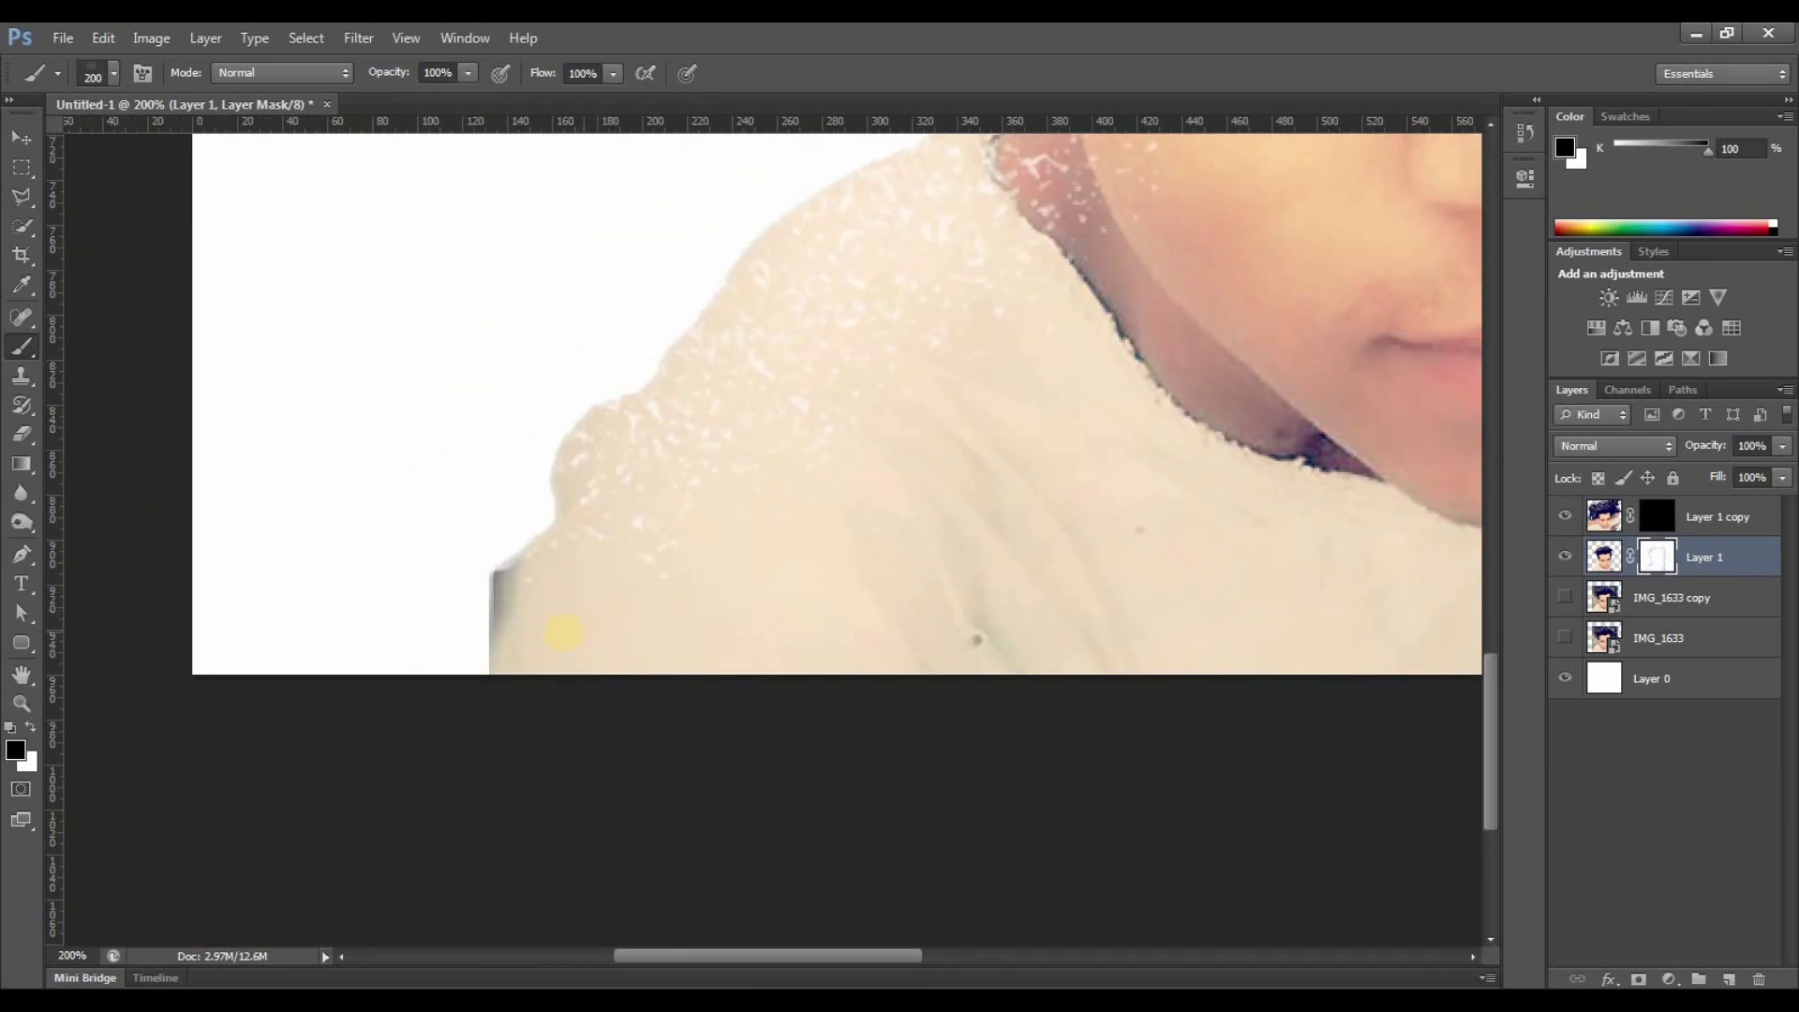
pyautogui.moveTo(703, 461); pyautogui.dragTo(644, 618)
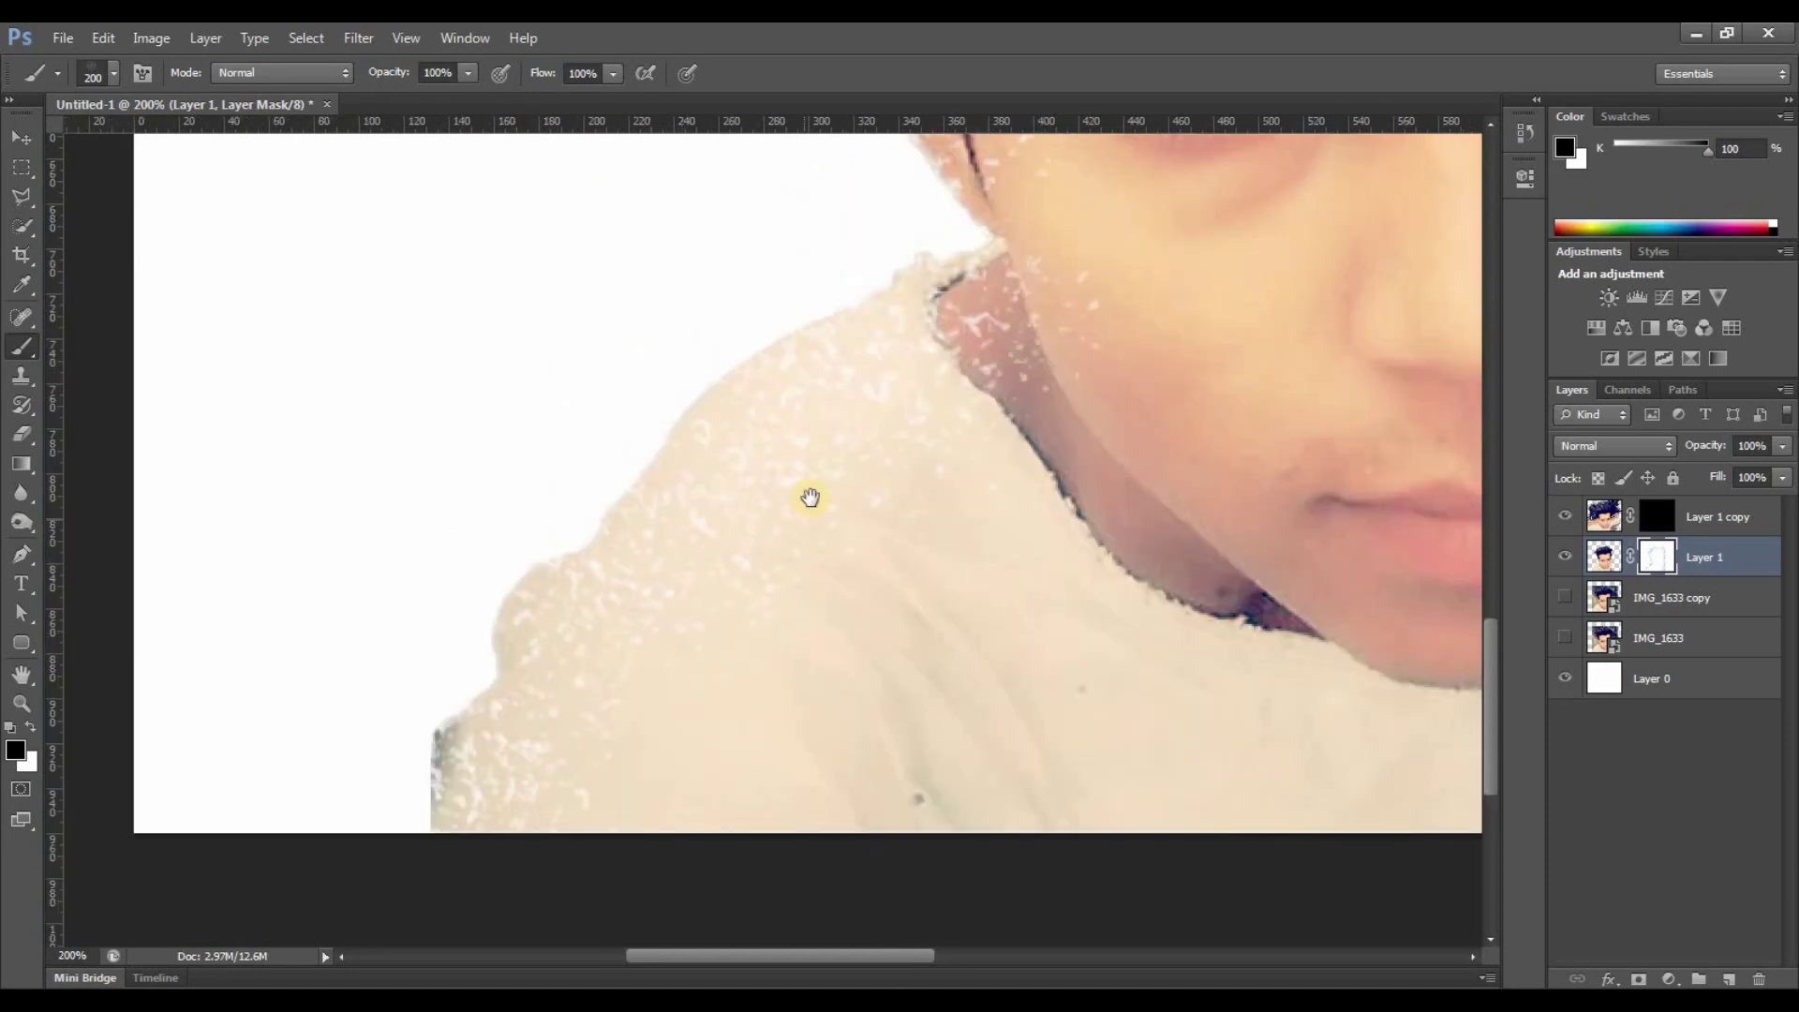
pyautogui.moveTo(810, 498); pyautogui.dragTo(774, 628)
pyautogui.moveTo(609, 761); pyautogui.dragTo(695, 583)
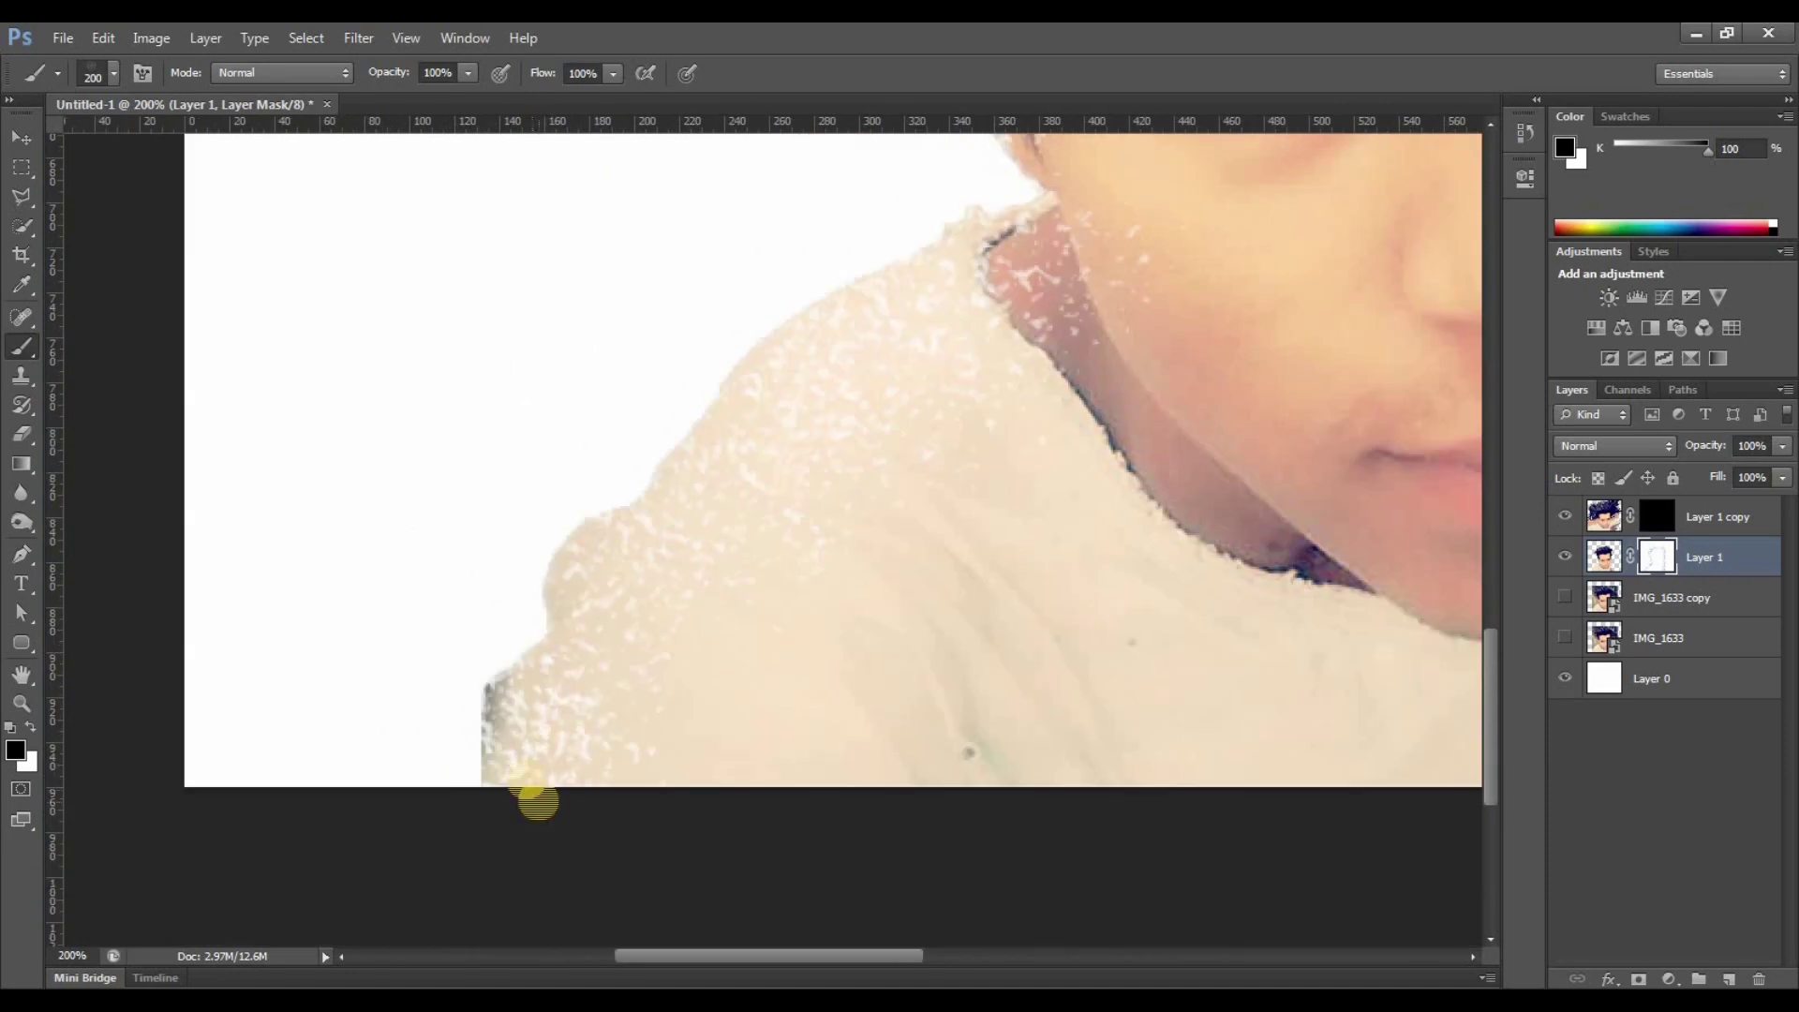
pyautogui.moveTo(740, 457); pyautogui.dragTo(876, 627)
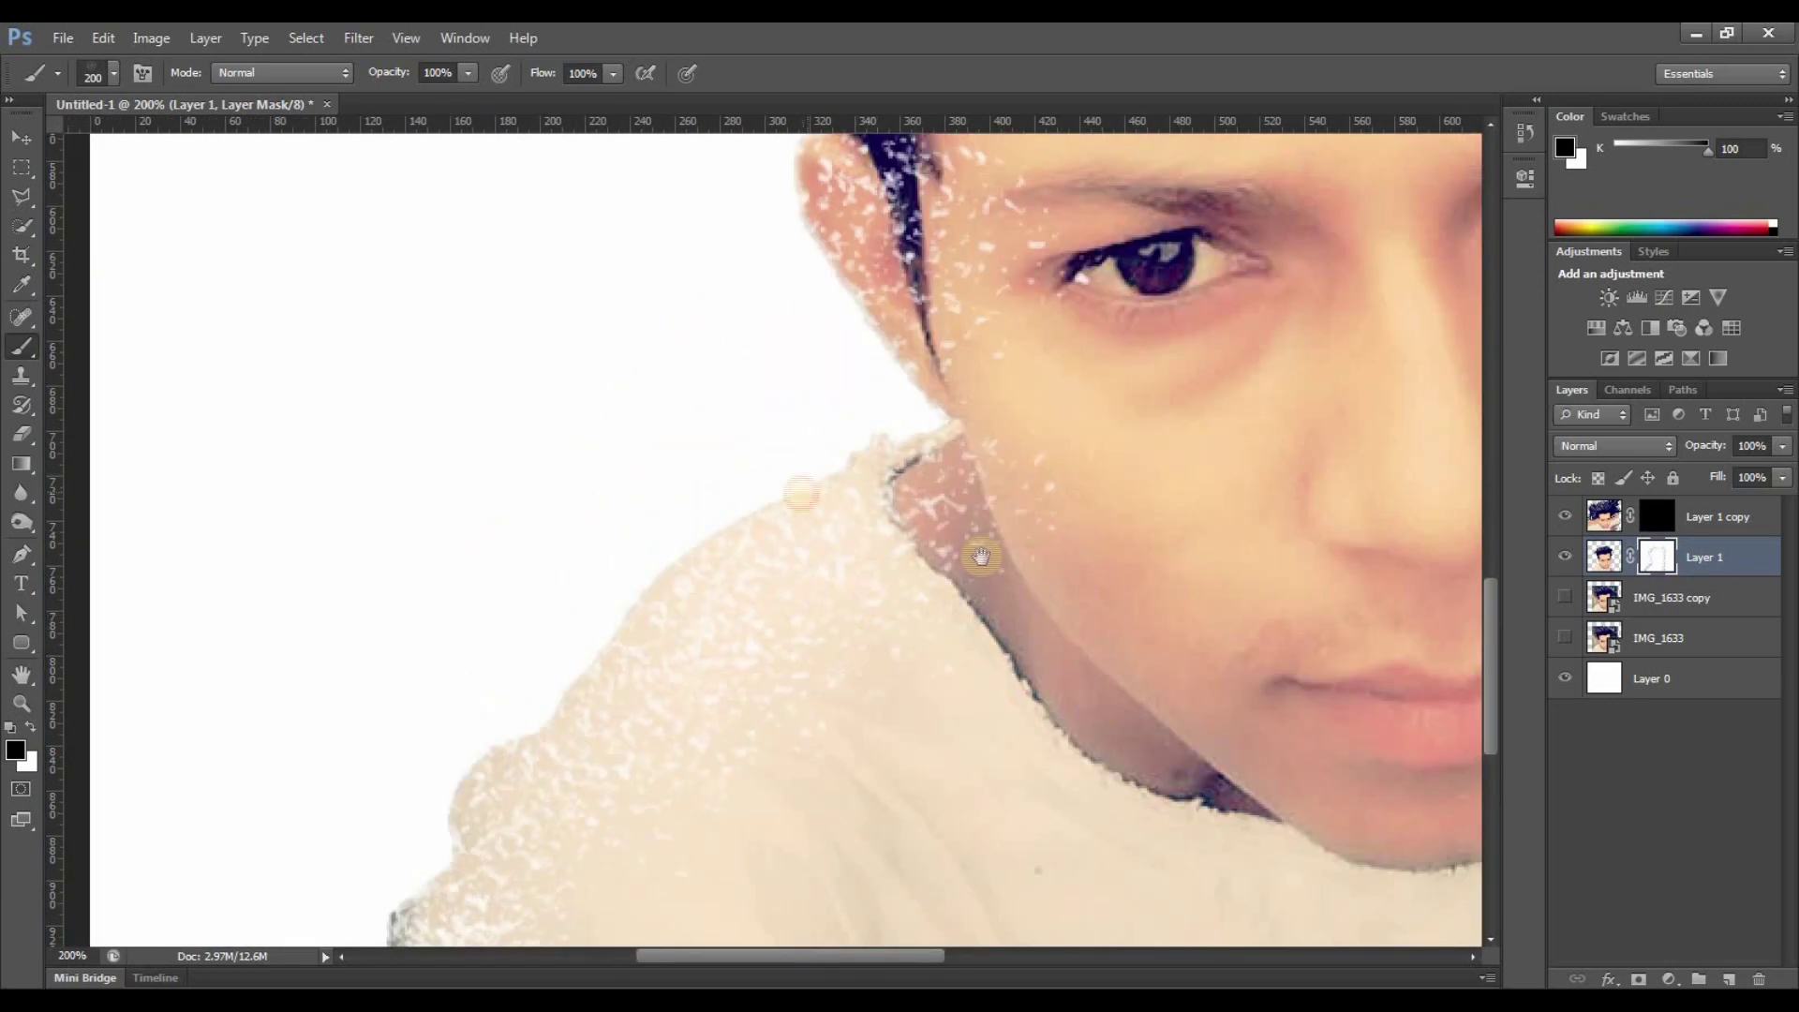
pyautogui.moveTo(981, 557); pyautogui.dragTo(771, 669)
pyautogui.moveTo(876, 497); pyautogui.dragTo(735, 831)
# Zoom out to review the whole image, then return to 100% on the hair at the top.
pyautogui.hotkey('ctrl', '-')
pyautogui.hotkey('ctrl', '-')
pyautogui.hotkey('ctrl', '-')
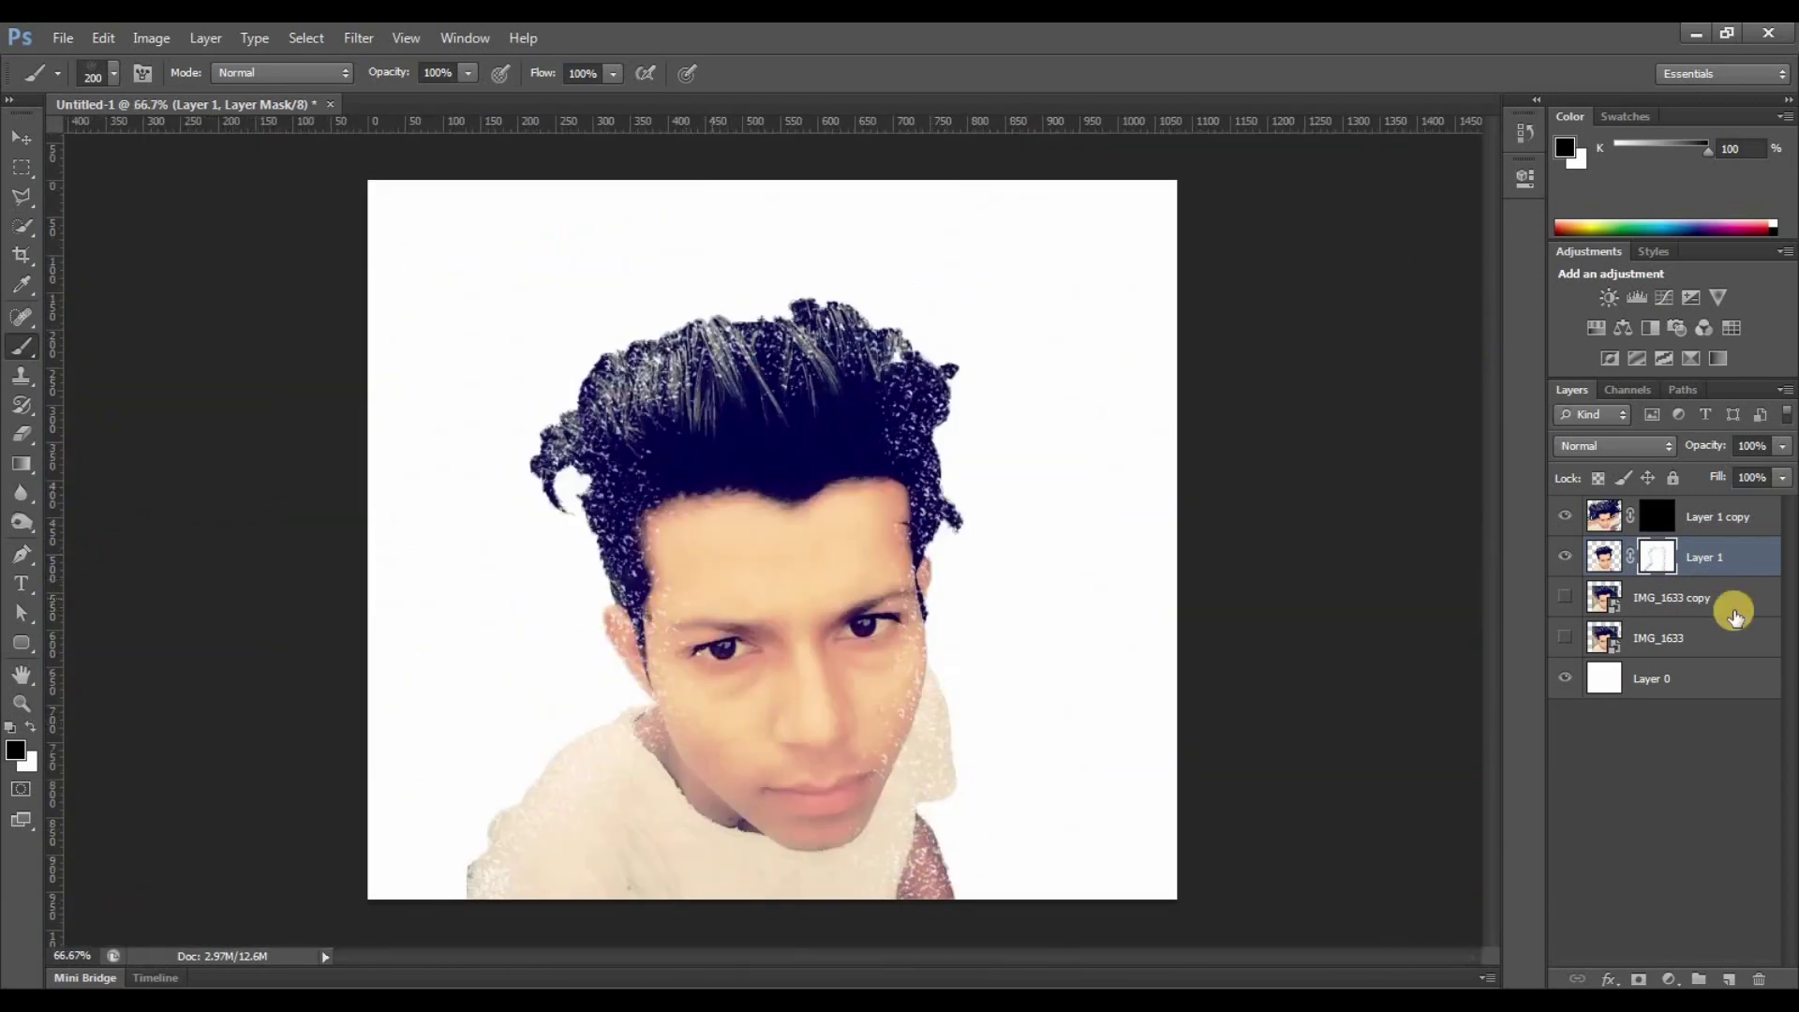
pyautogui.hotkey('ctrl', '+')
pyautogui.moveTo(1075, 822); pyautogui.dragTo(1057, 560)
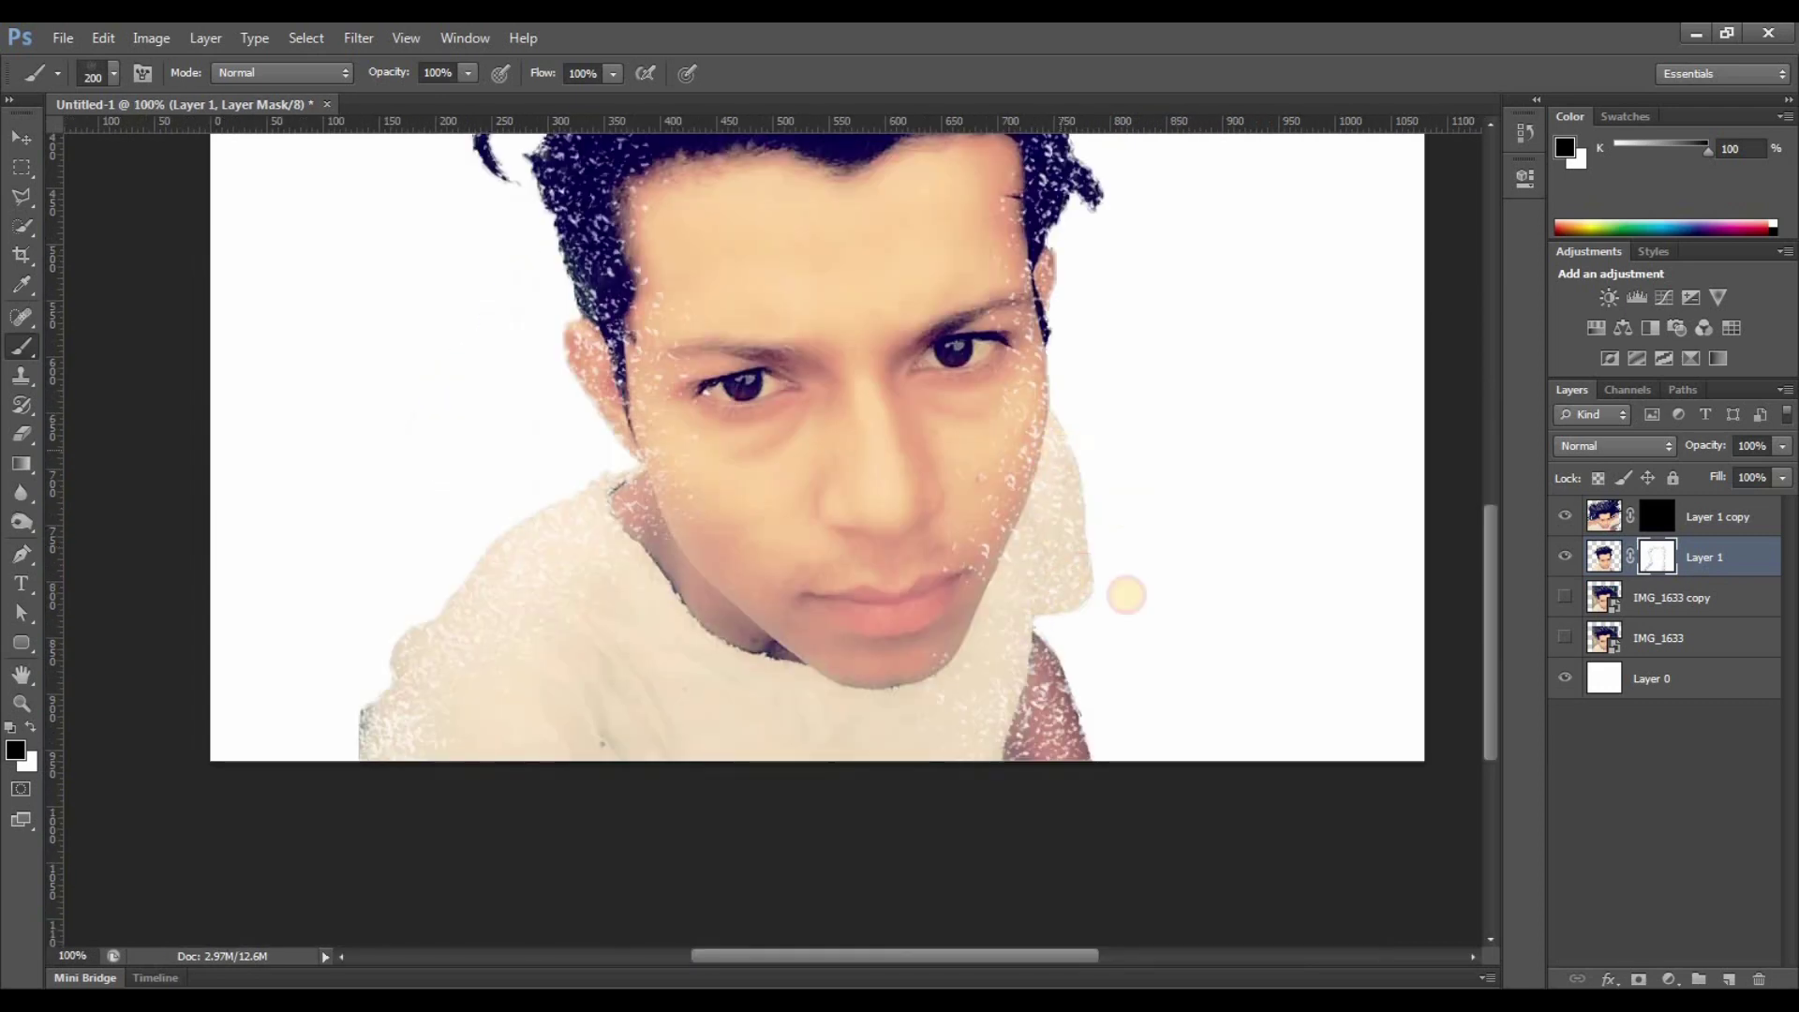
pyautogui.scroll(-2, 1127, 595)
pyautogui.moveTo(569, 329); pyautogui.dragTo(606, 522)
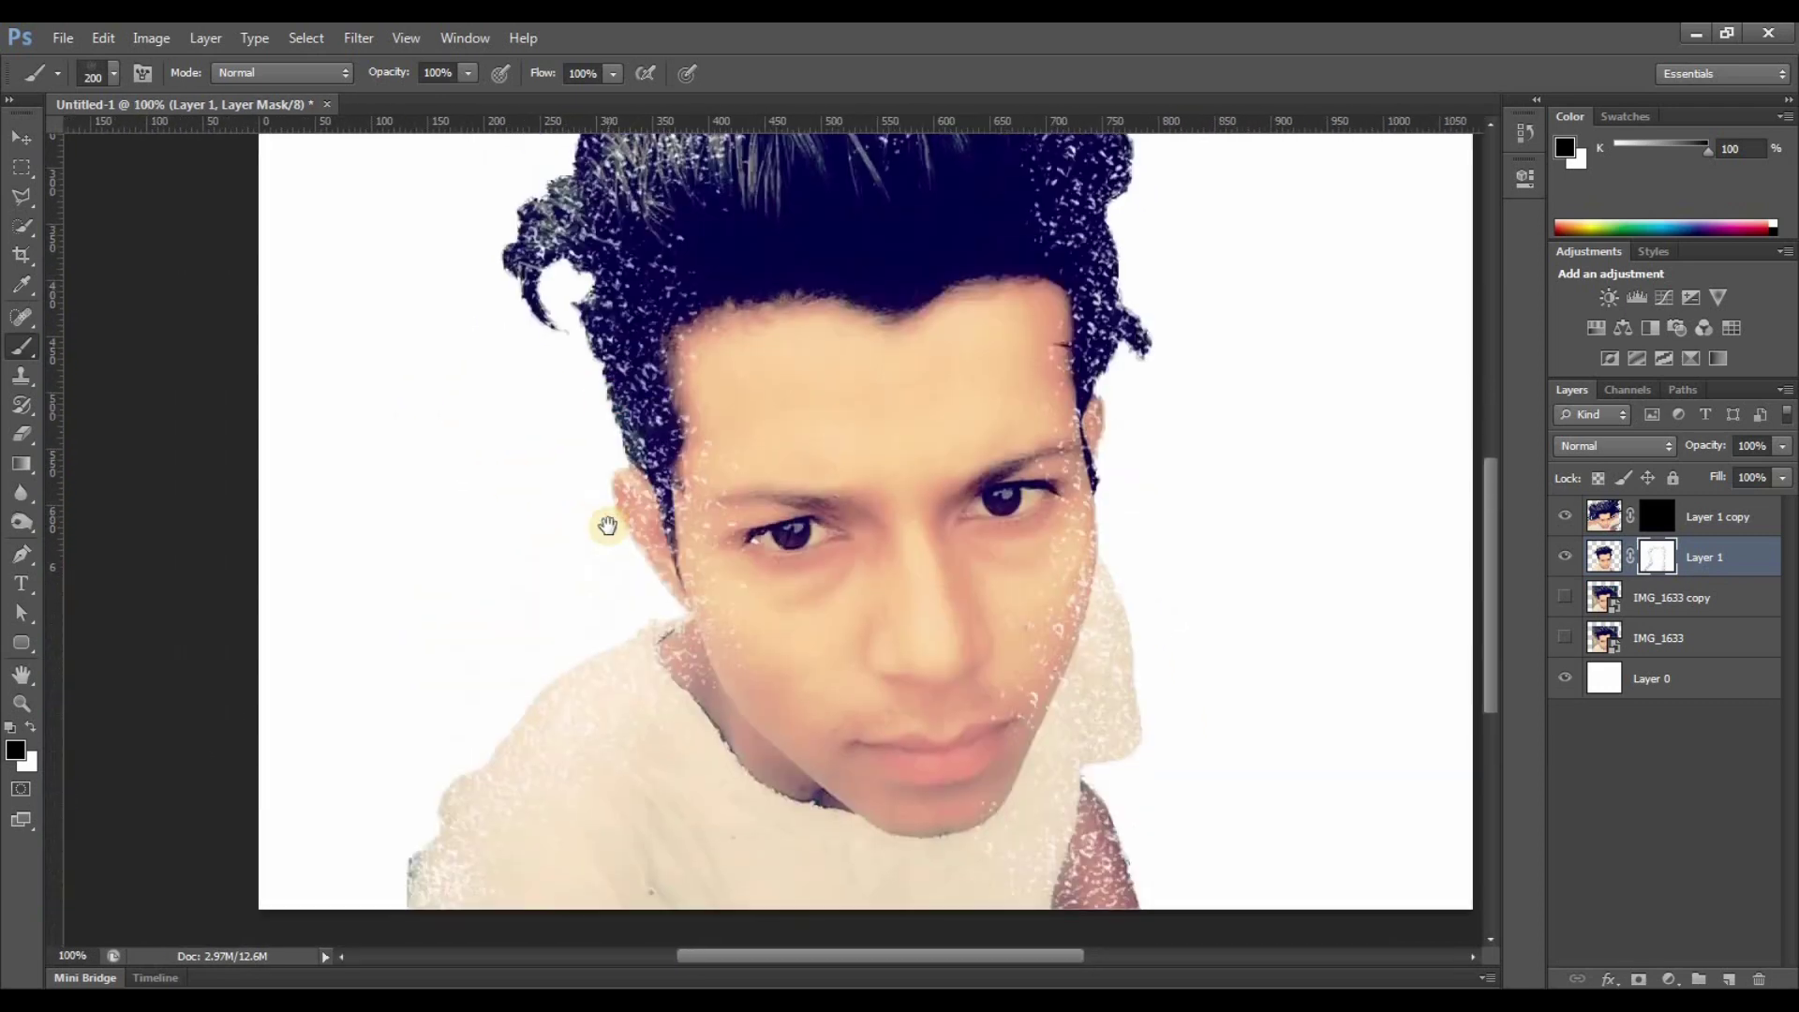
pyautogui.moveTo(599, 209)
pyautogui.mouseDown()
pyautogui.moveTo(613, 343)
pyautogui.moveTo(501, 239)
pyautogui.mouseUp()
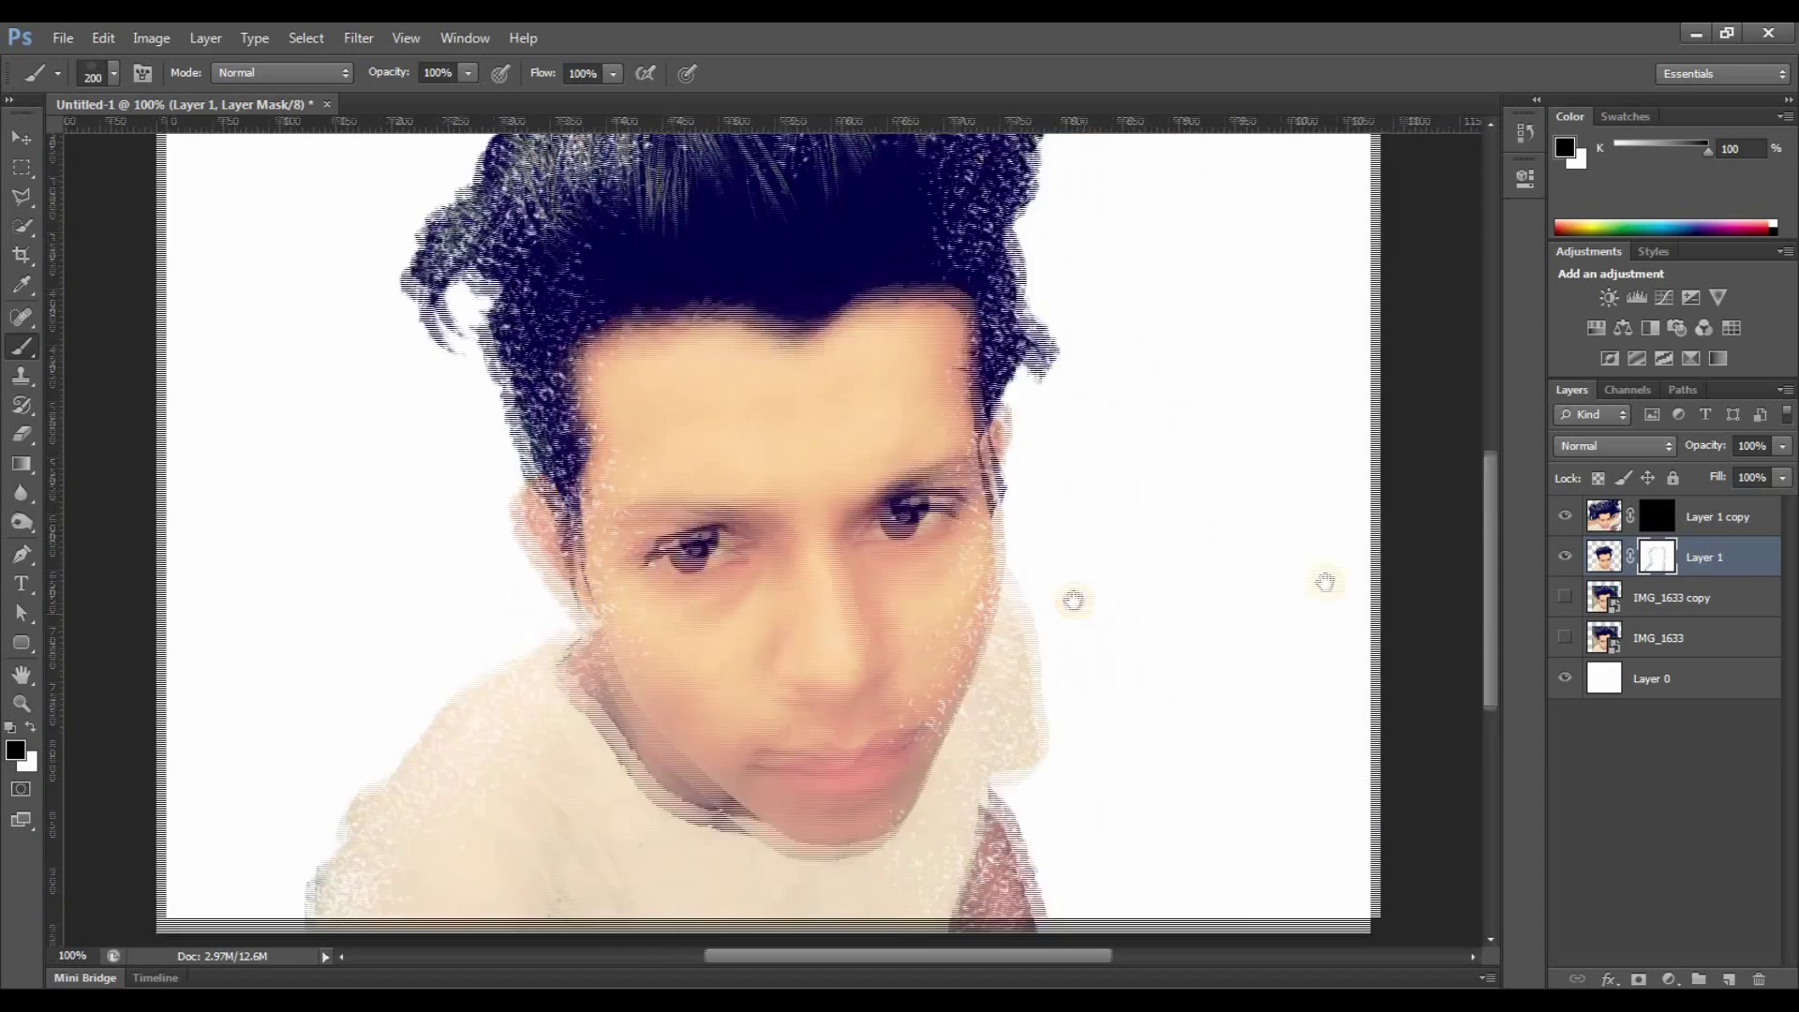
# On Layer 1 copy's mask, paint white particles above the hair and right of the face.
pyautogui.click(1672, 517)
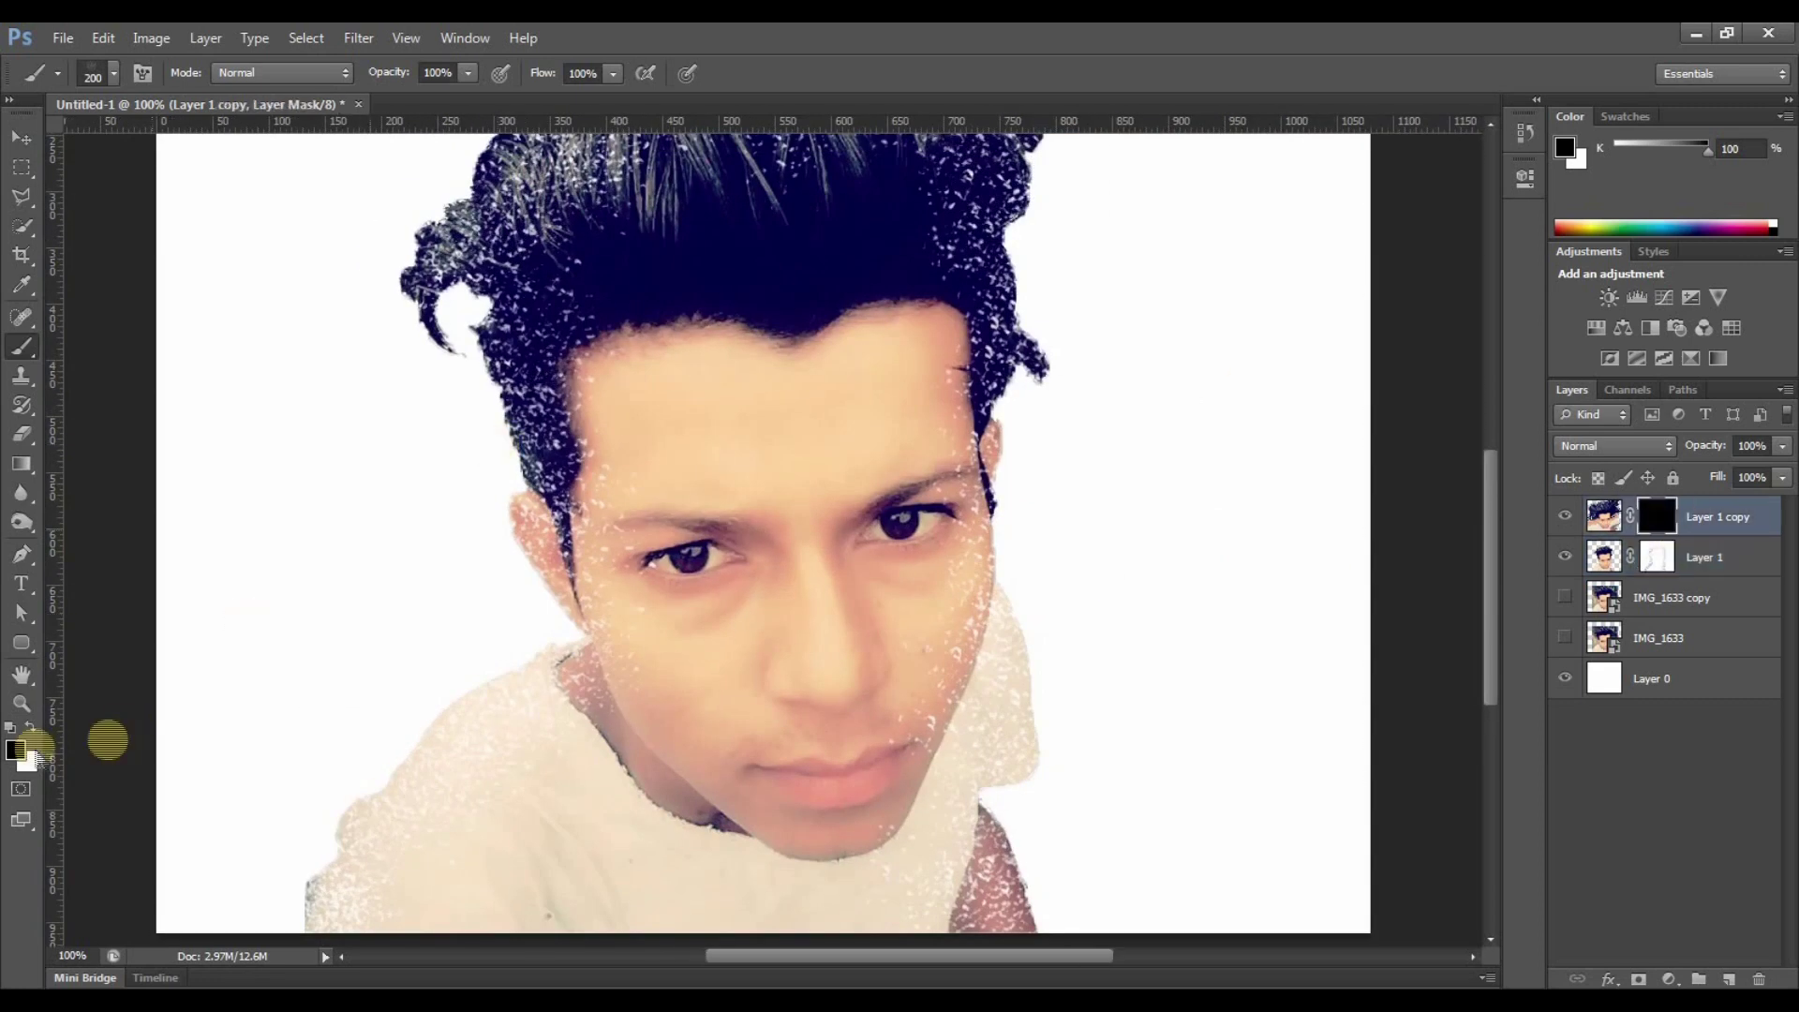
pyautogui.click(32, 726)
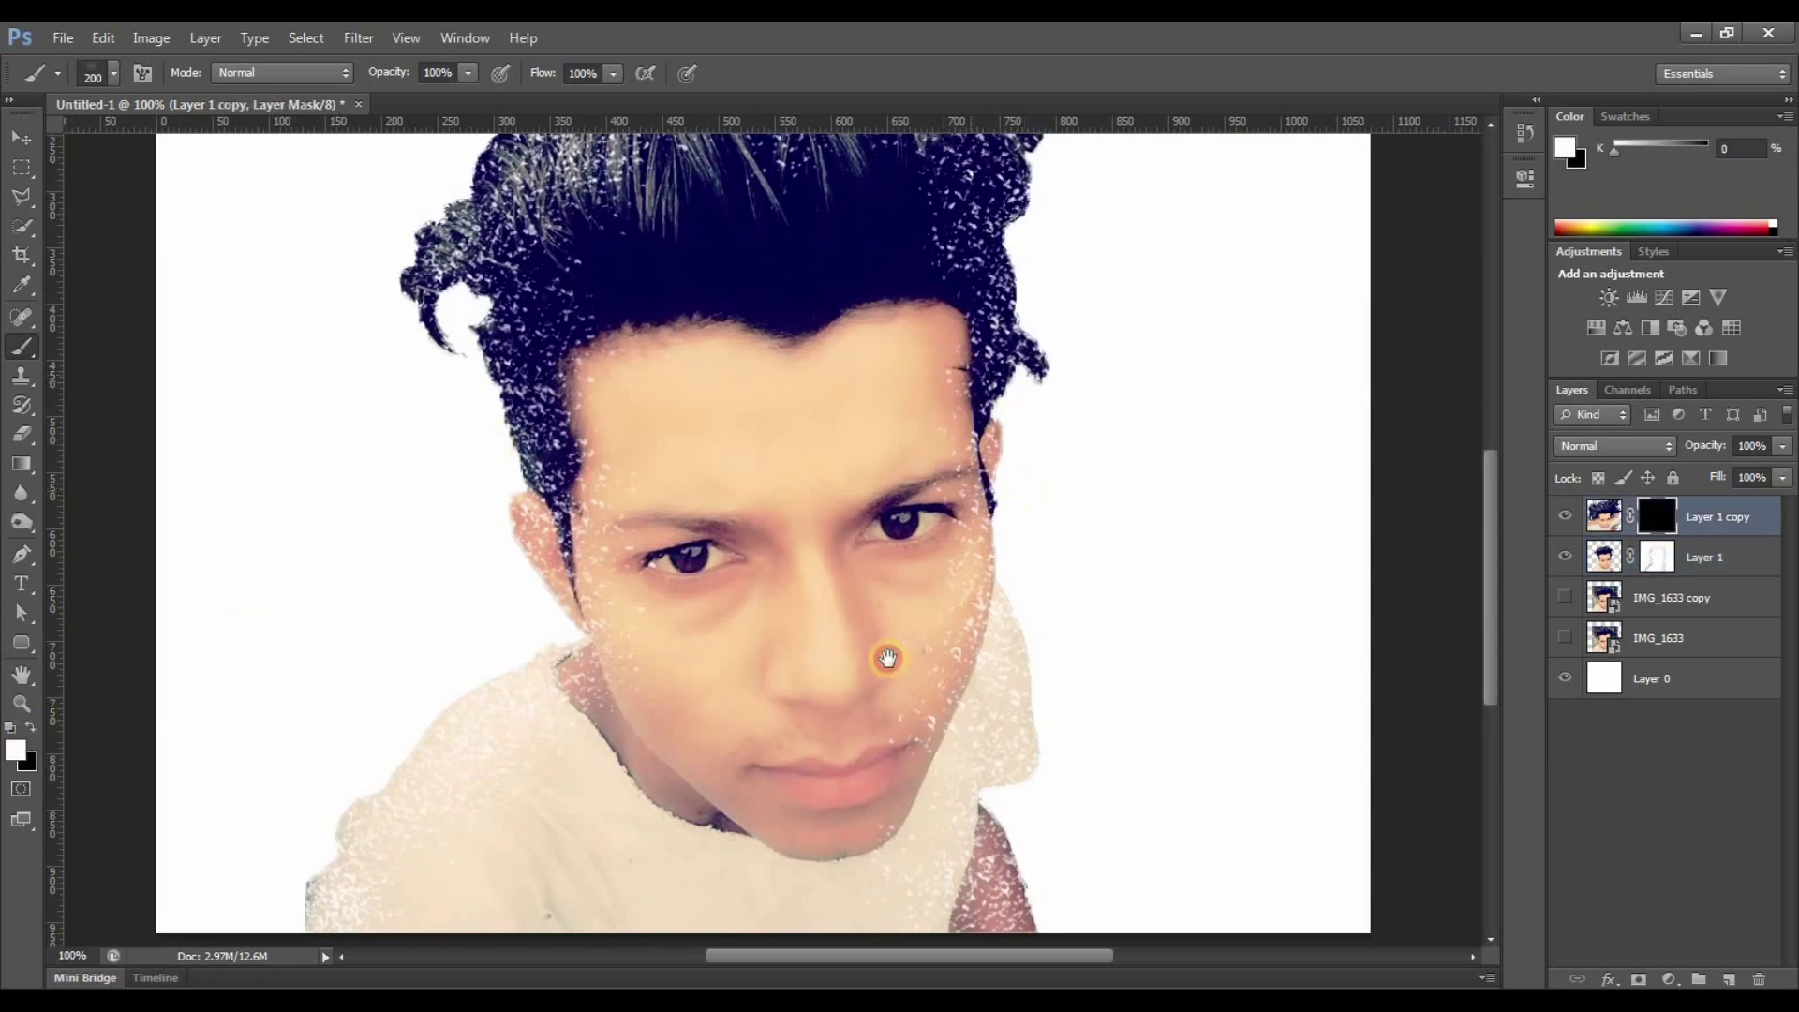
pyautogui.moveTo(888, 659); pyautogui.dragTo(859, 691)
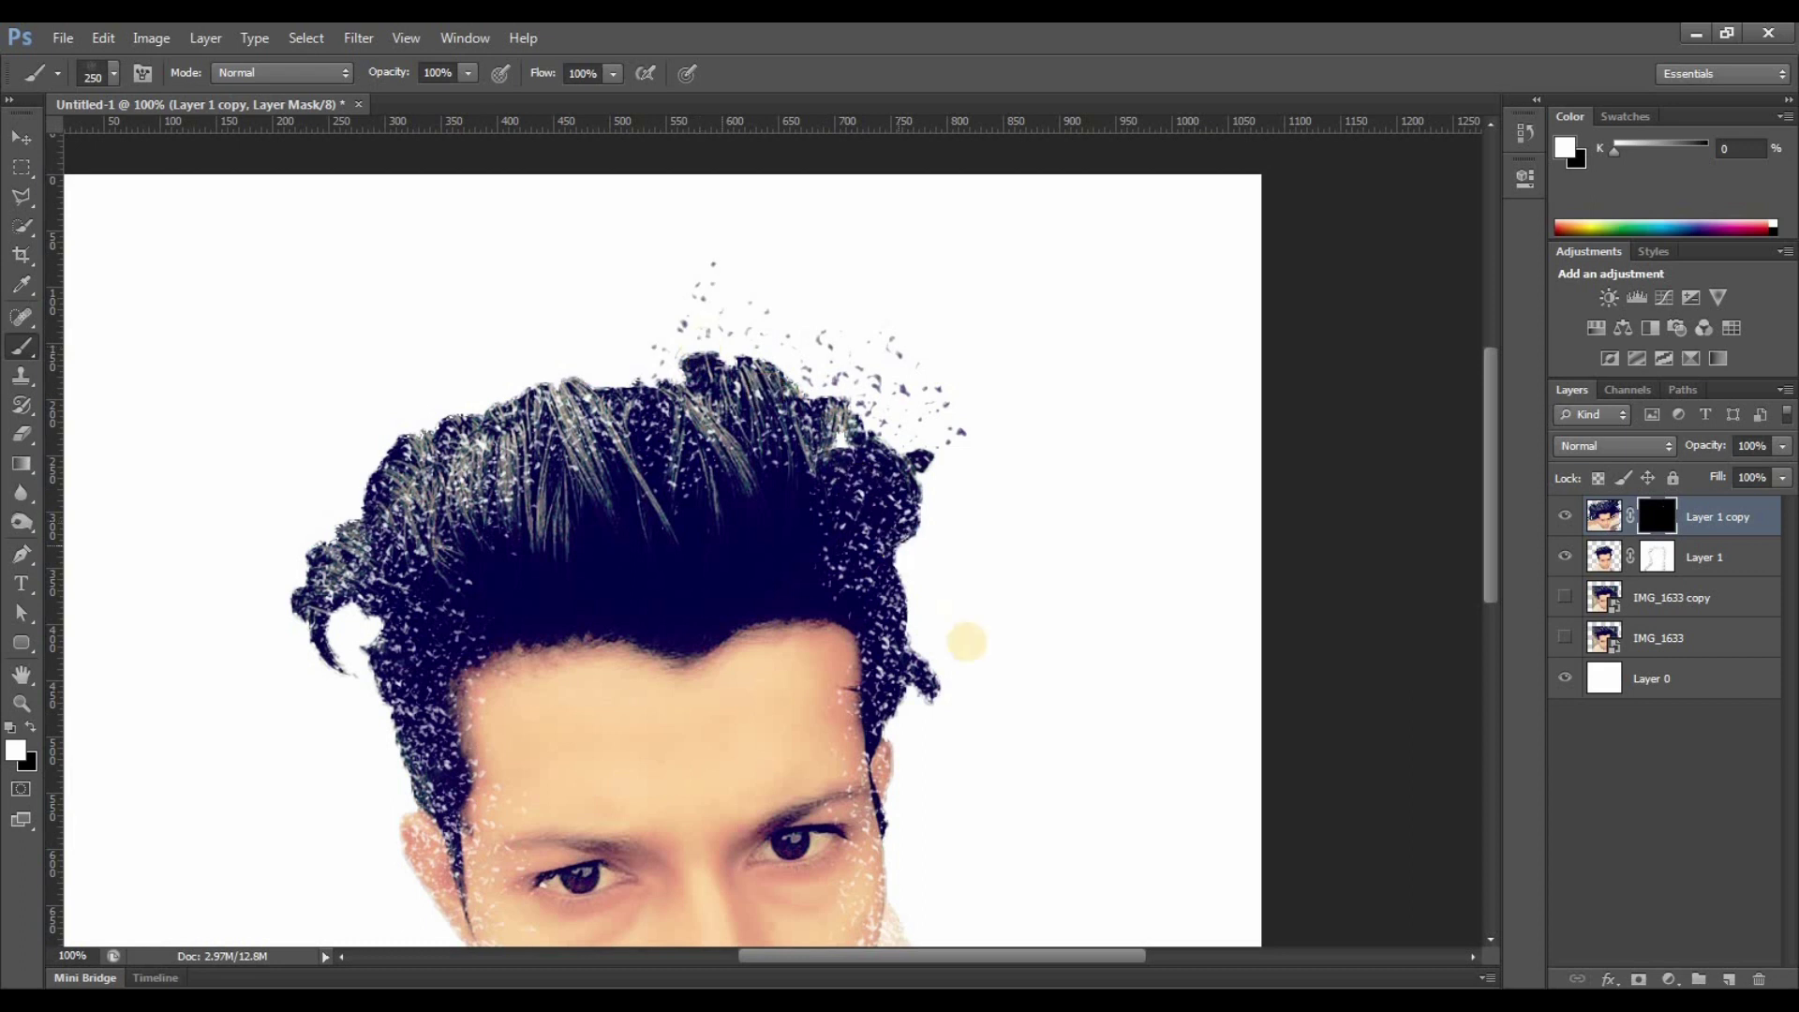
pyautogui.moveTo(953, 414)
pyautogui.mouseDown()
pyautogui.moveTo(844, 281)
pyautogui.moveTo(864, 342)
pyautogui.mouseUp()
pyautogui.moveTo(981, 405)
pyautogui.mouseDown()
pyautogui.moveTo(1019, 426)
pyautogui.moveTo(964, 394)
pyautogui.moveTo(914, 525)
pyautogui.moveTo(1052, 539)
pyautogui.moveTo(1079, 596)
pyautogui.moveTo(1108, 565)
pyautogui.moveTo(1065, 743)
pyautogui.moveTo(992, 735)
pyautogui.moveTo(983, 803)
pyautogui.mouseUp()
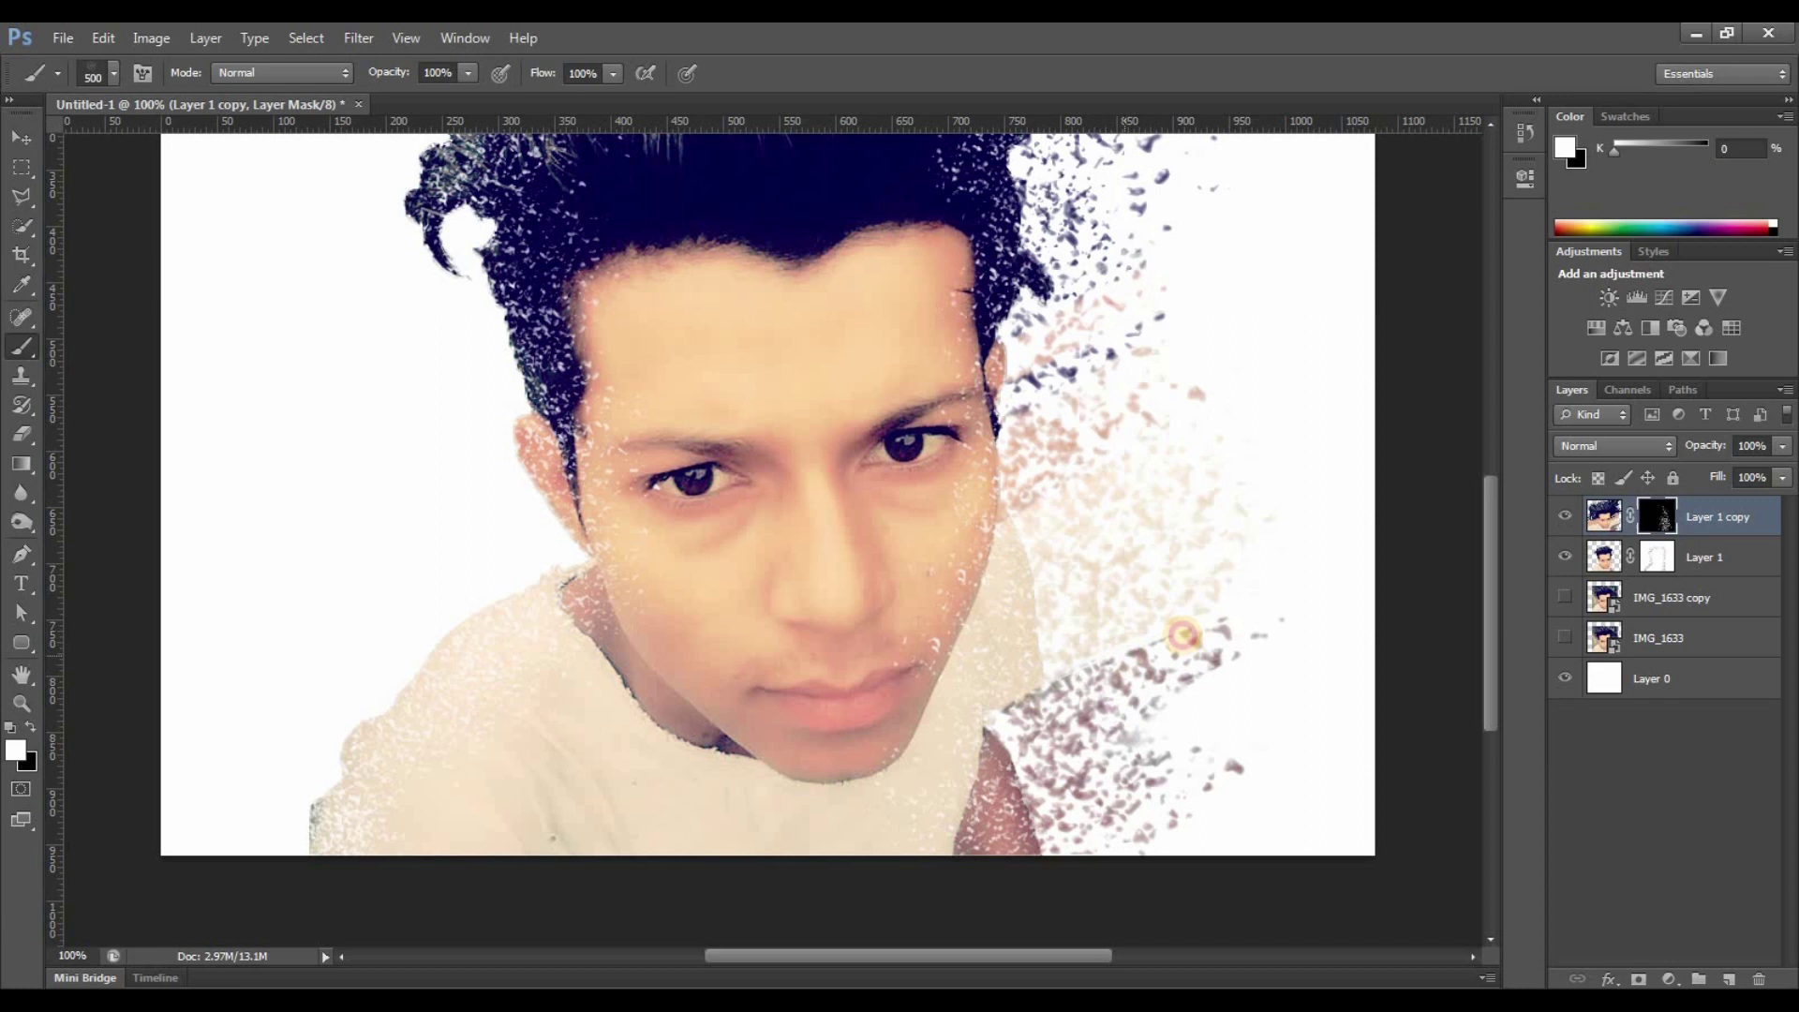
pyautogui.moveTo(1063, 534); pyautogui.dragTo(956, 698)
pyautogui.scroll(2, 921, 393)
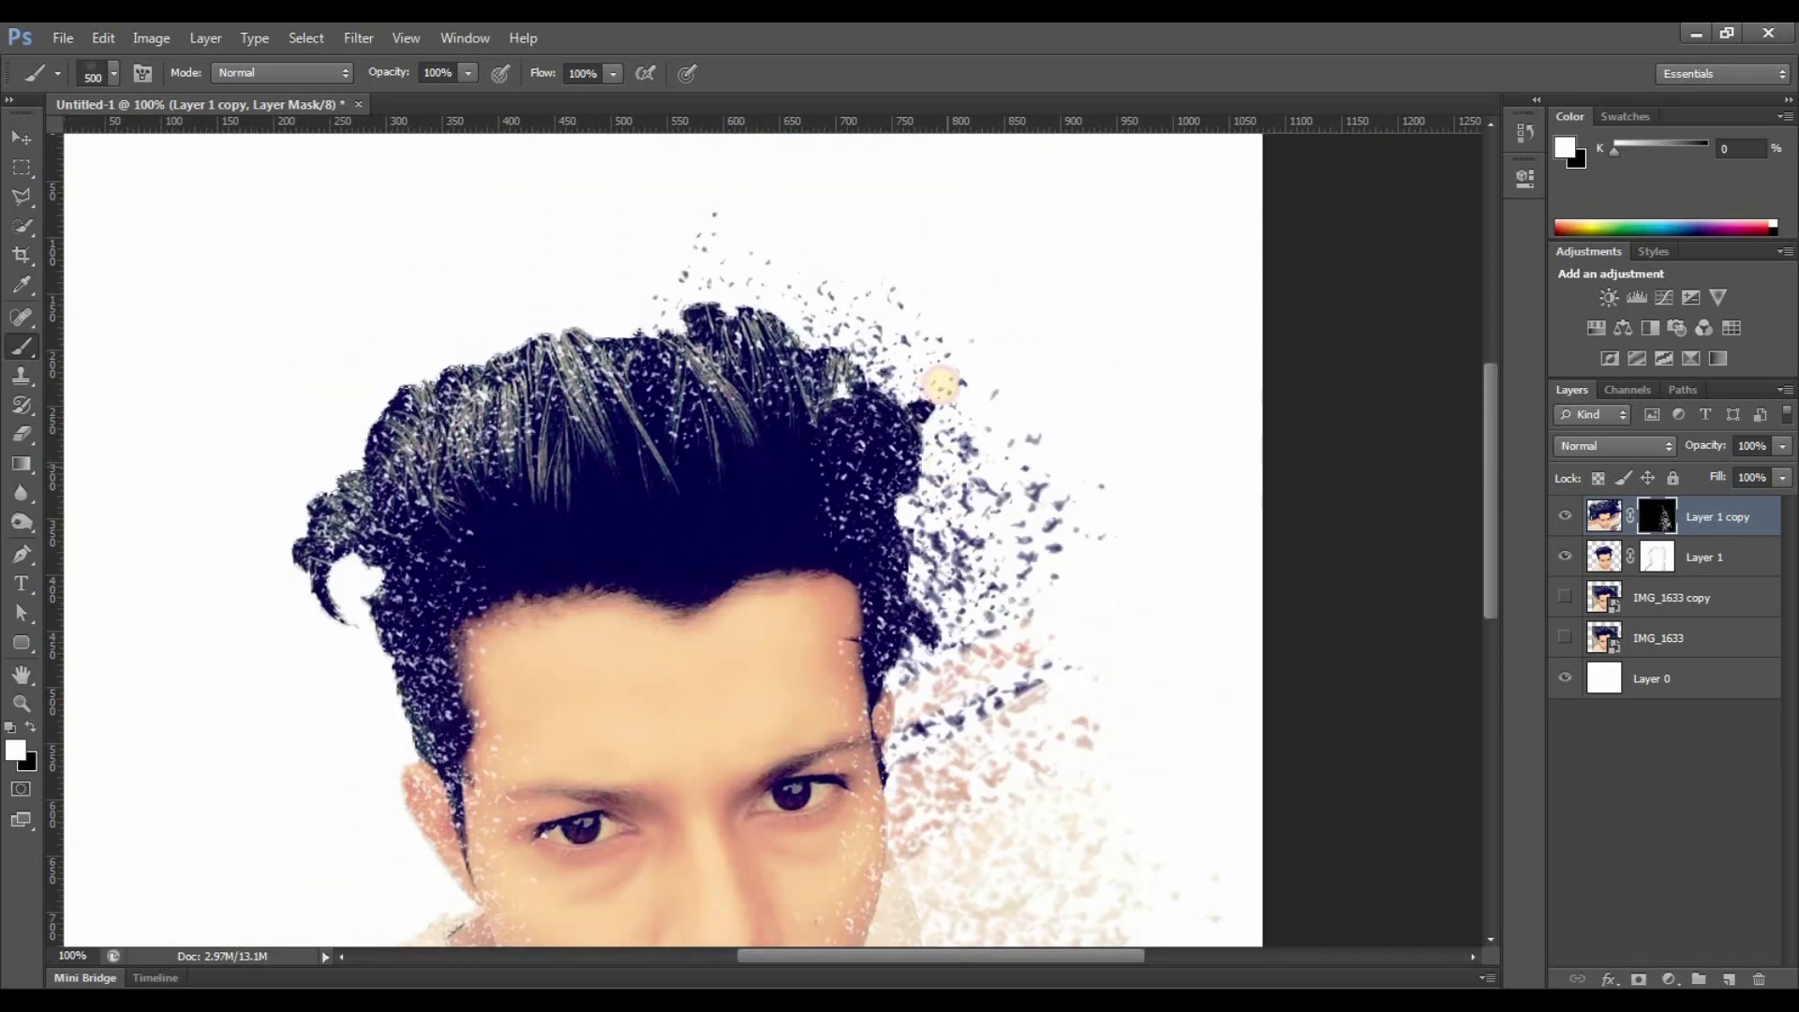
# Scatter larger and smaller particles around the upper-right hair, left of the face, shoulder and lower-left edge.
pyautogui.press(']')
pyautogui.press(']')
pyautogui.click(1025, 456)
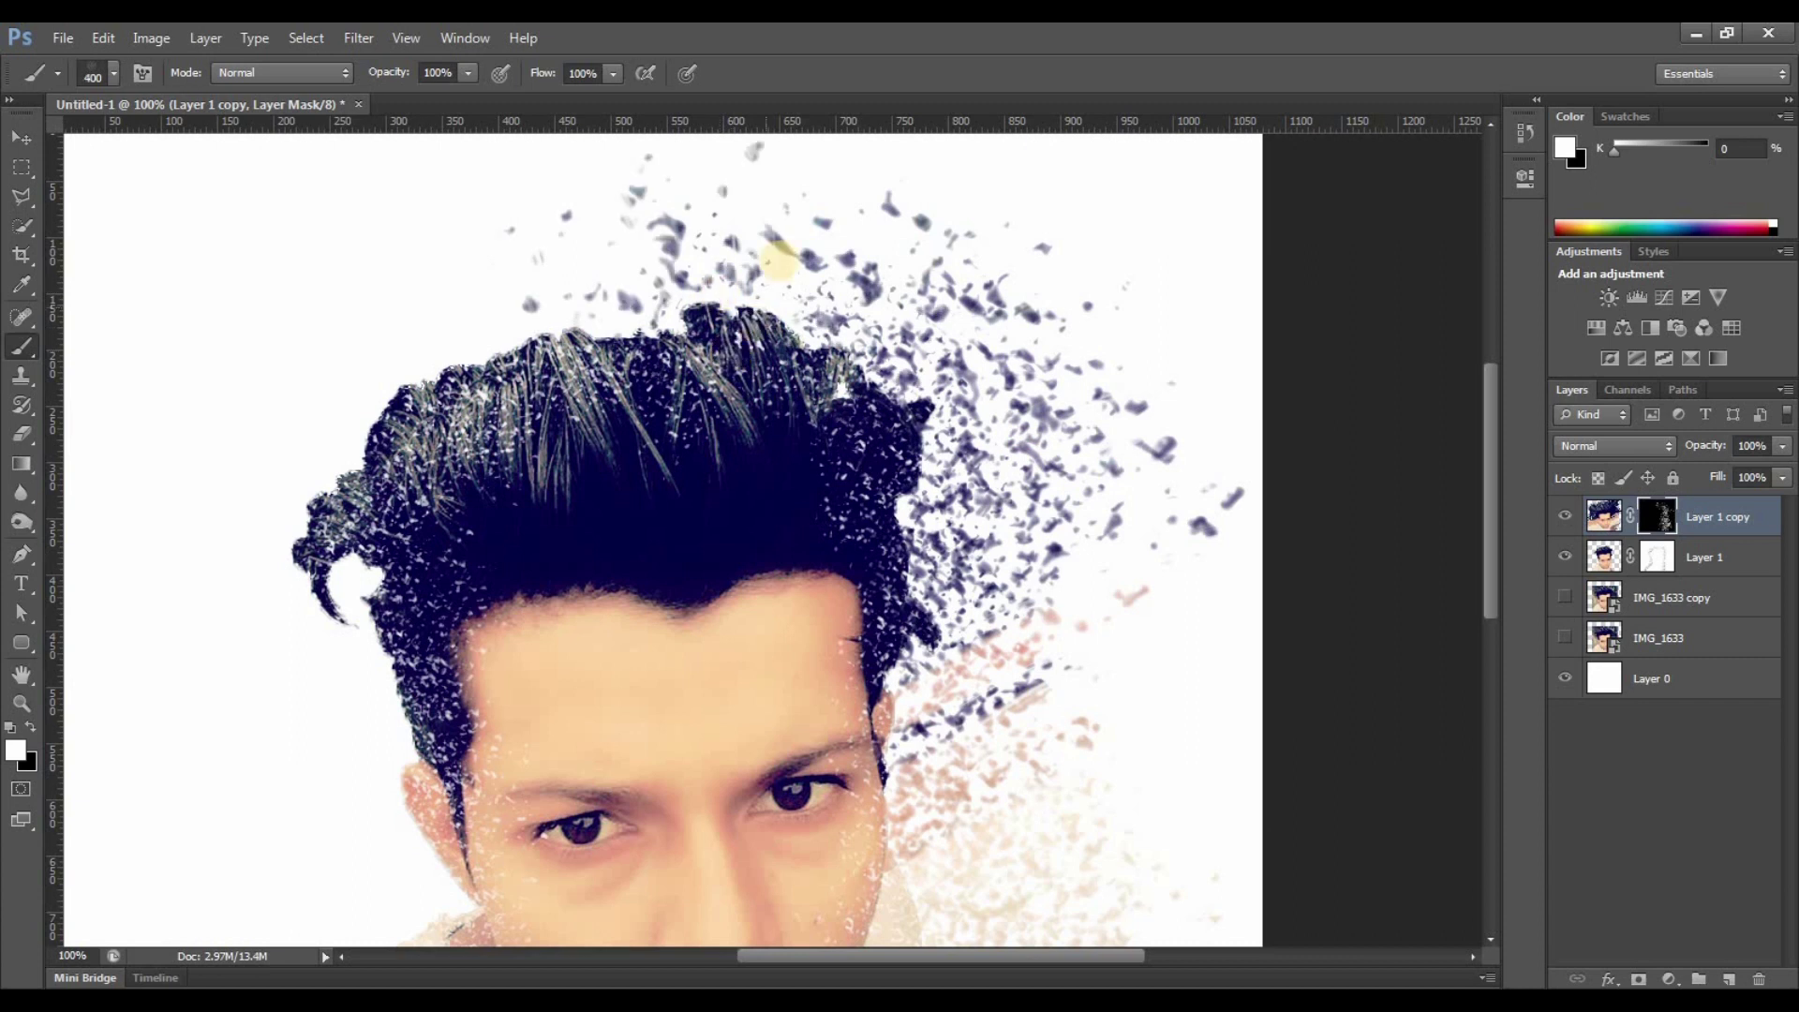
pyautogui.moveTo(718, 291); pyautogui.dragTo(530, 337)
pyautogui.press('[')
pyautogui.press('[')
pyautogui.press('[')
pyautogui.hscroll(-3, 684, 540)
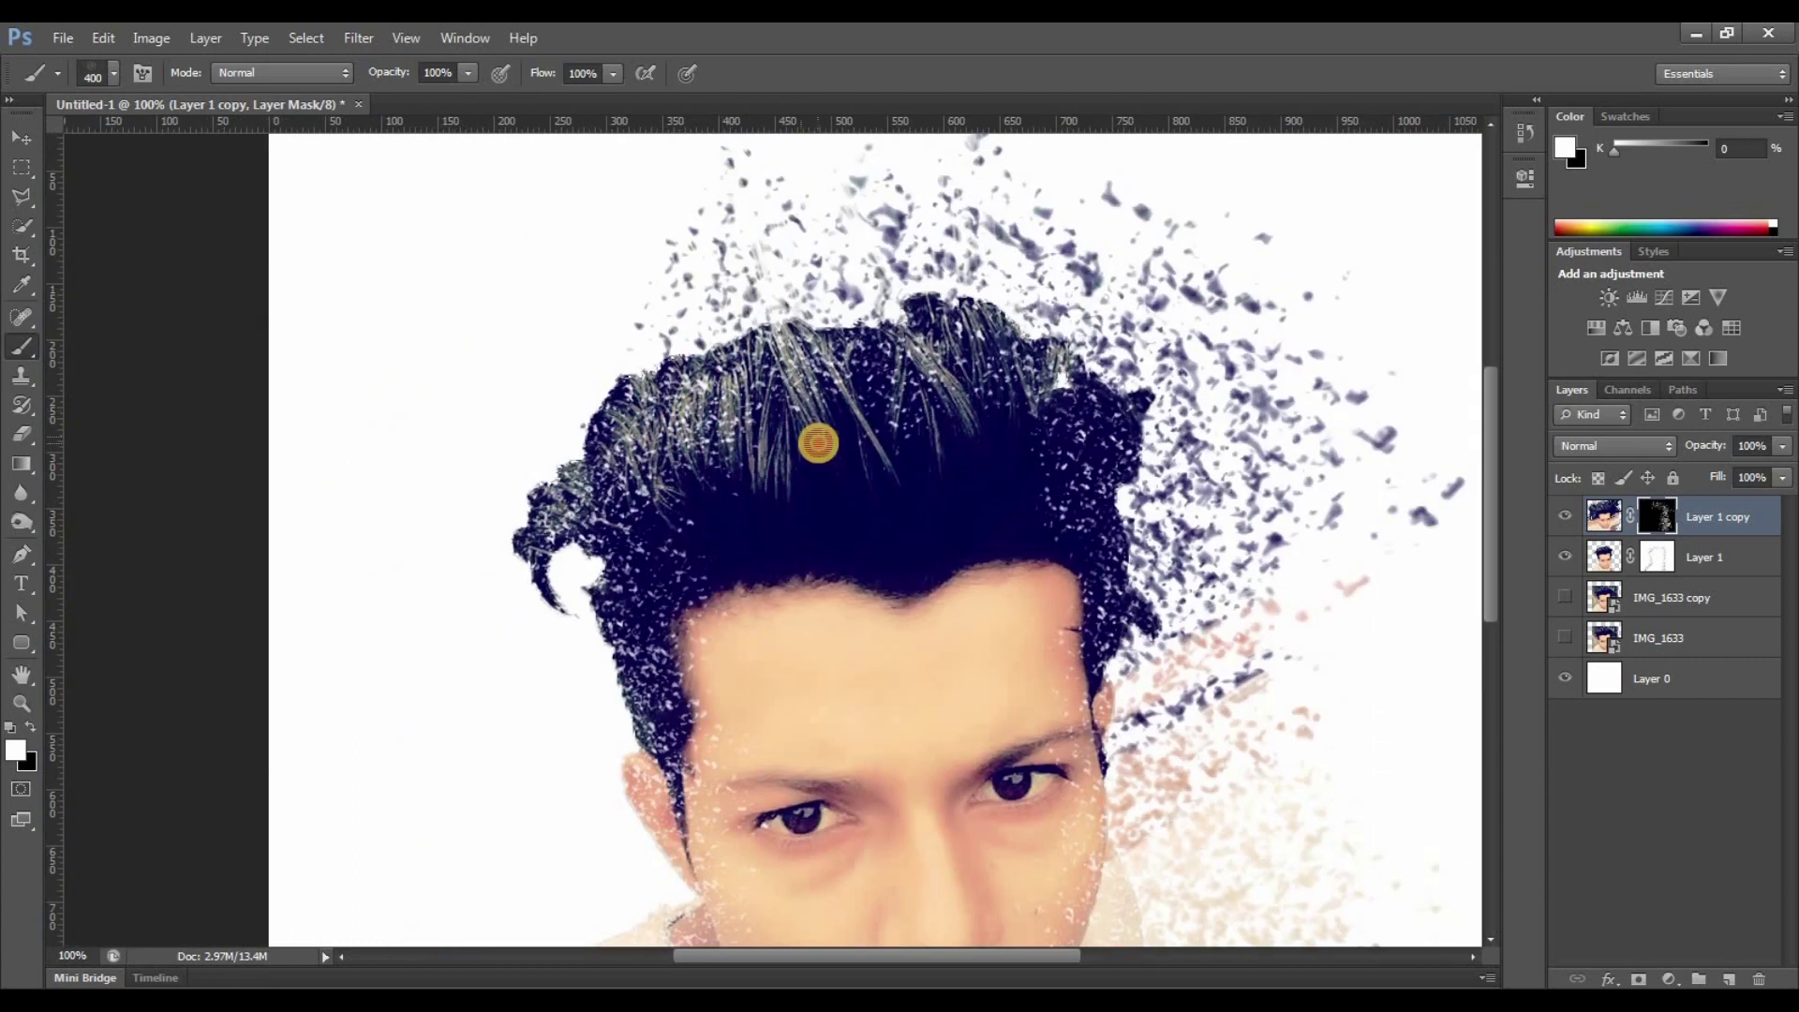
pyautogui.scroll(-3, 609, 645)
pyautogui.hscroll(-1, 609, 645)
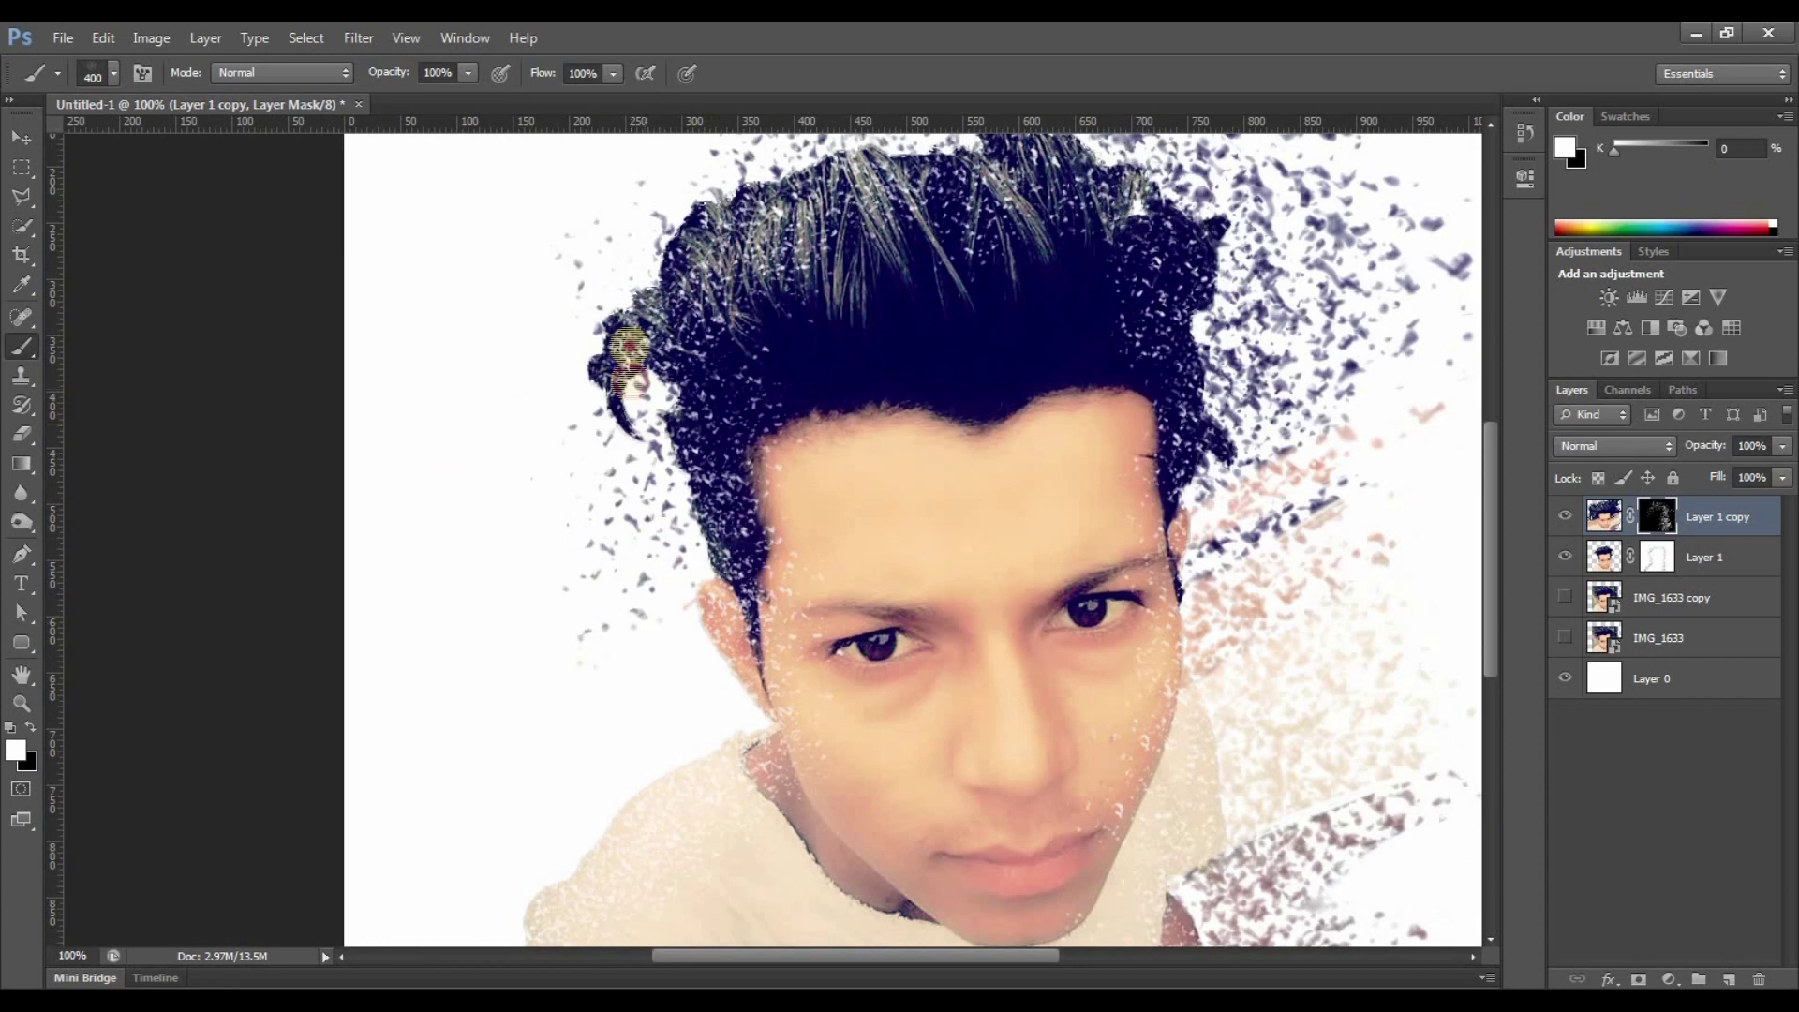
pyautogui.moveTo(634, 668); pyautogui.dragTo(707, 589)
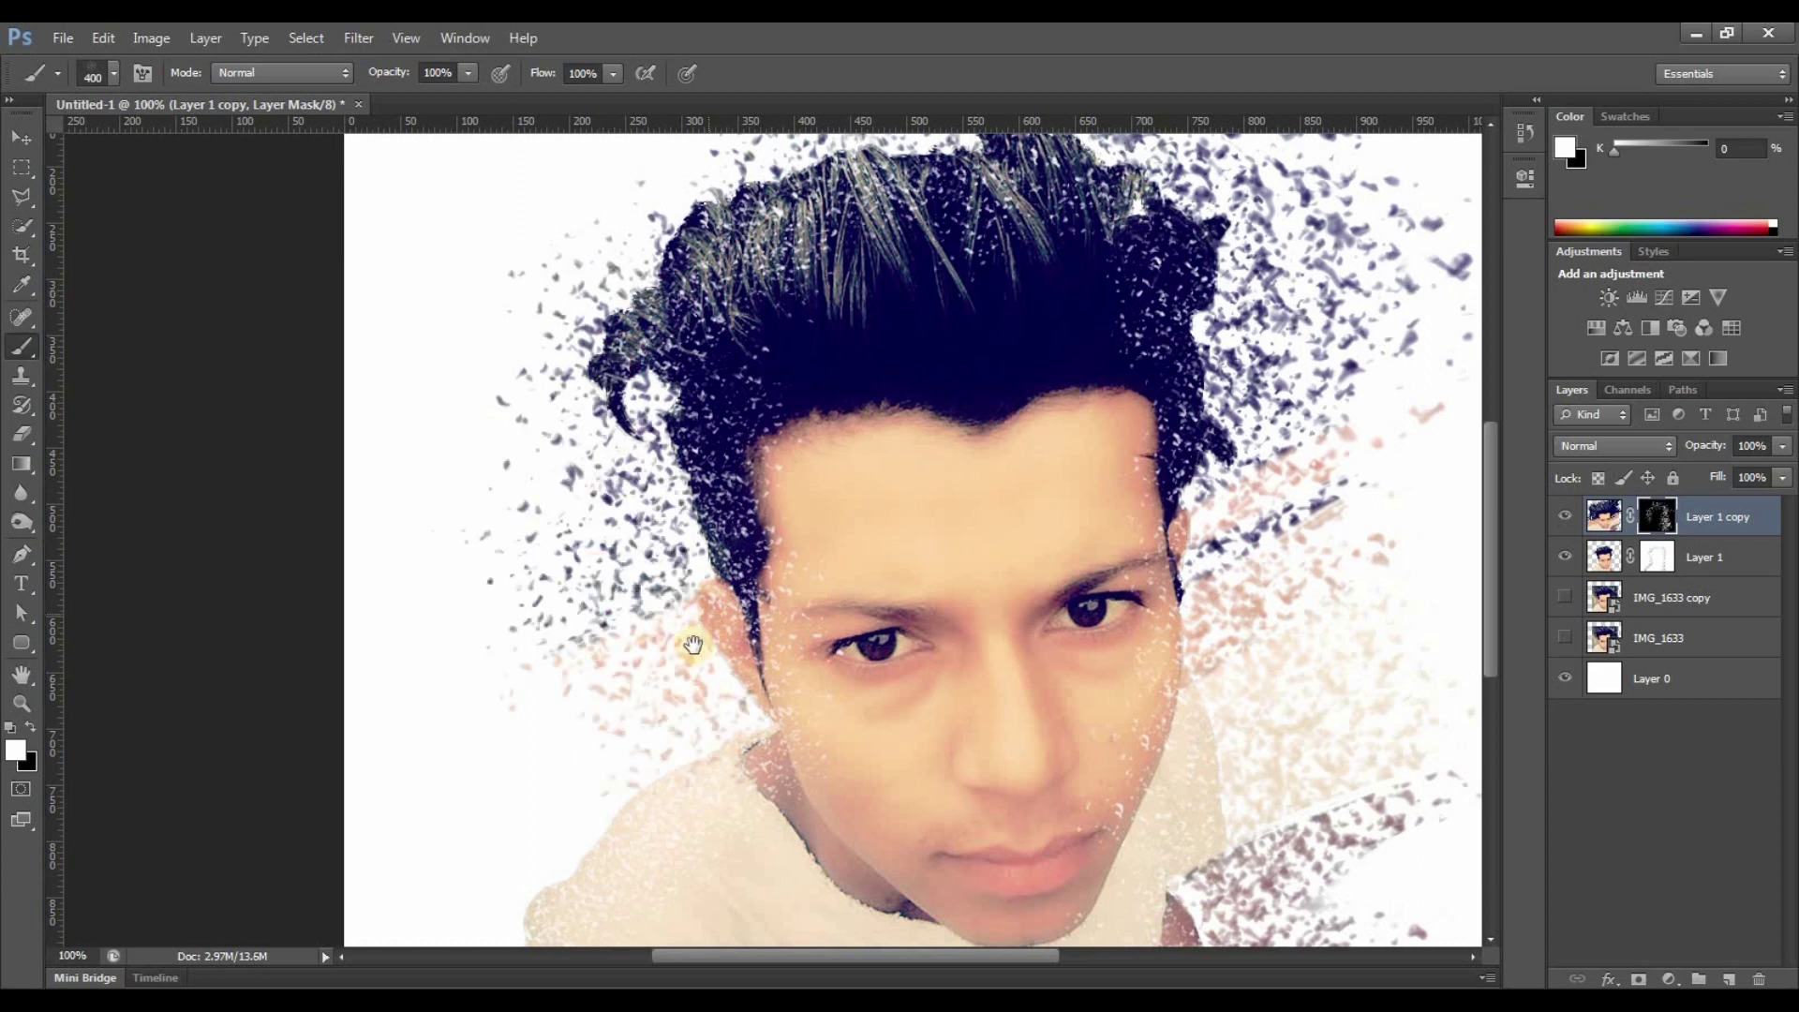
pyautogui.scroll(-4, 694, 644)
pyautogui.hscroll(-1, 694, 645)
pyautogui.scroll(-1, 731, 512)
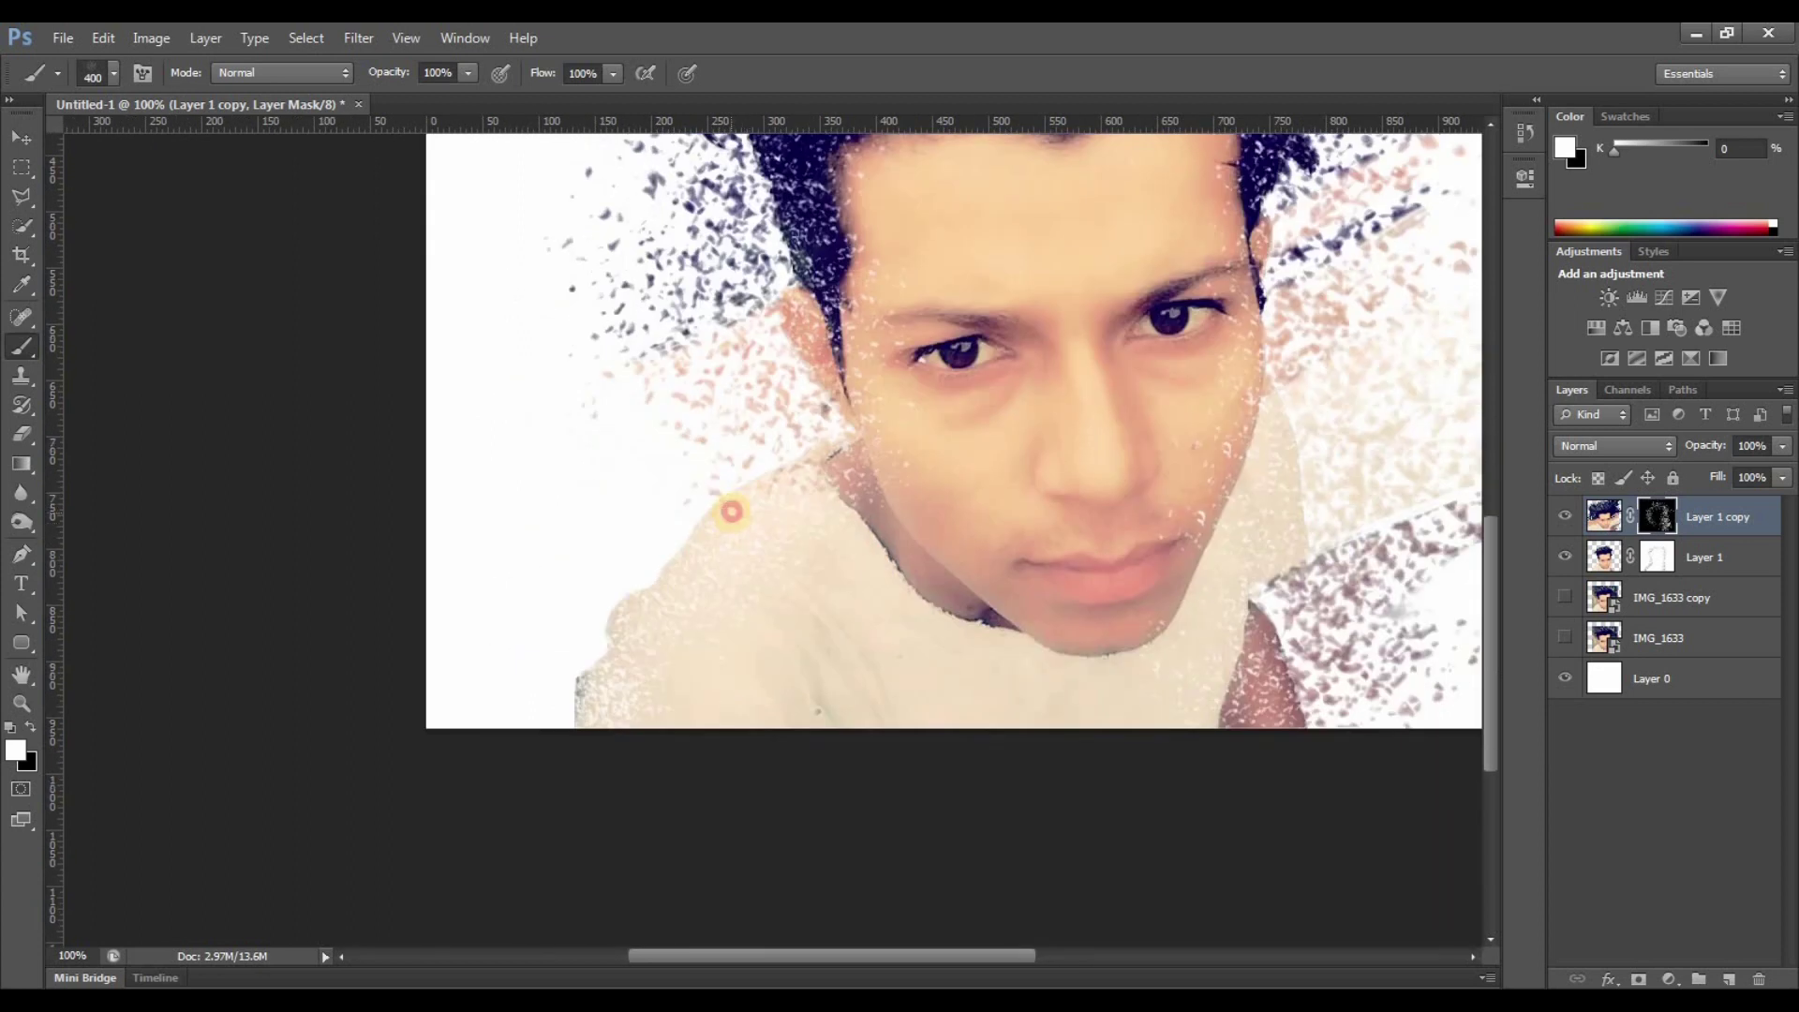
pyautogui.moveTo(721, 537); pyautogui.dragTo(686, 556)
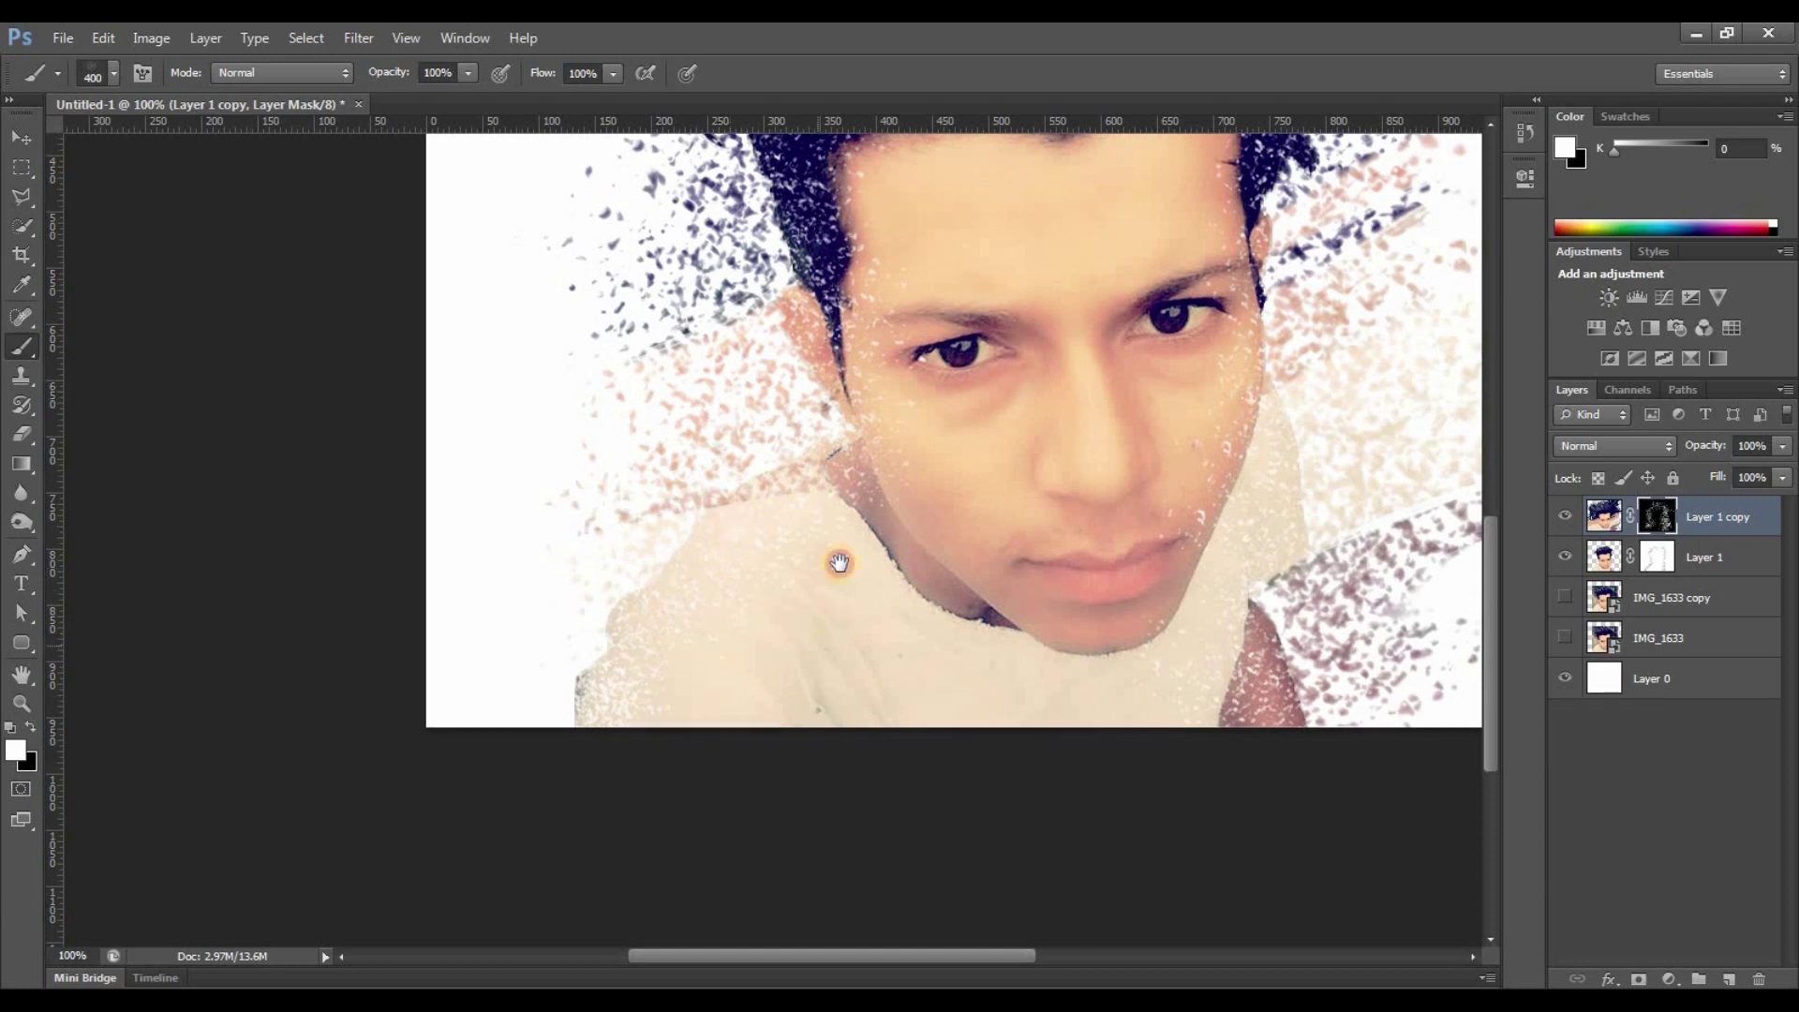
pyautogui.scroll(-1, 689, 541)
pyautogui.hscroll(-1, 688, 542)
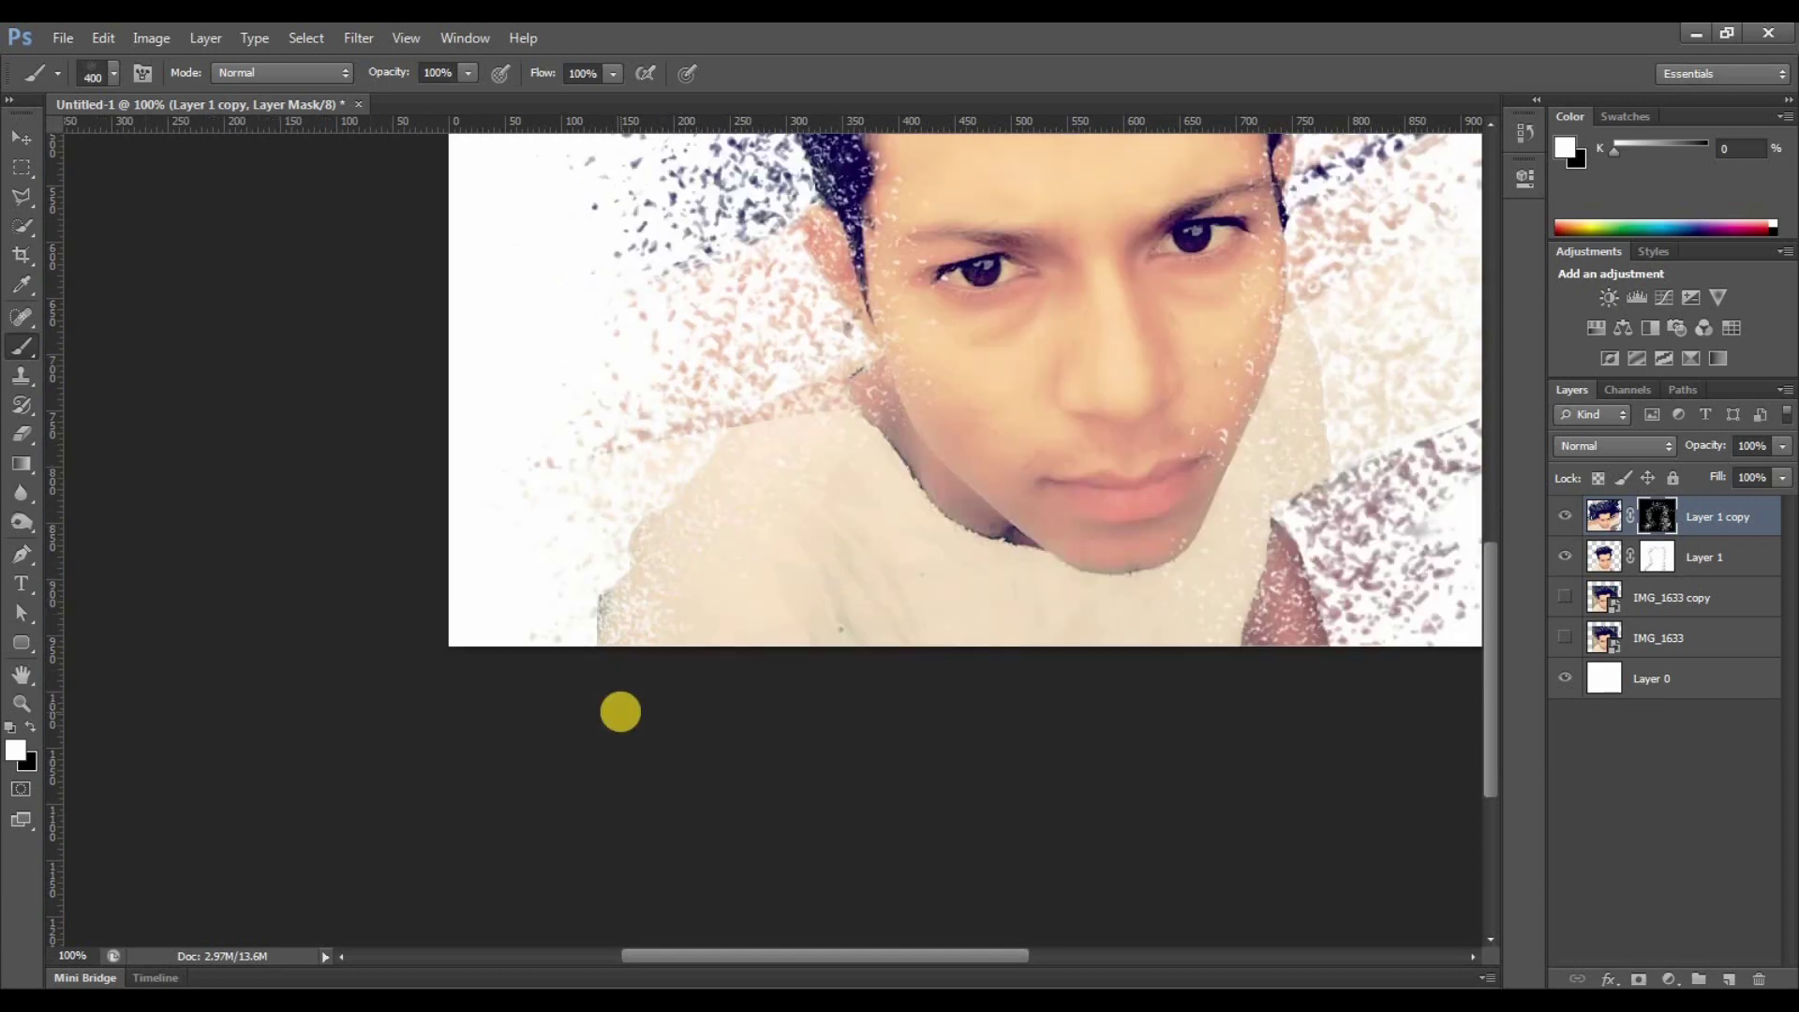
pyautogui.moveTo(611, 648); pyautogui.dragTo(512, 375)
# Switch back to black on Layer 1's mask and inspect the hair, face and chin.
pyautogui.scroll(3, 512, 374)
pyautogui.scroll(1, 562, 421)
pyautogui.scroll(2, 590, 454)
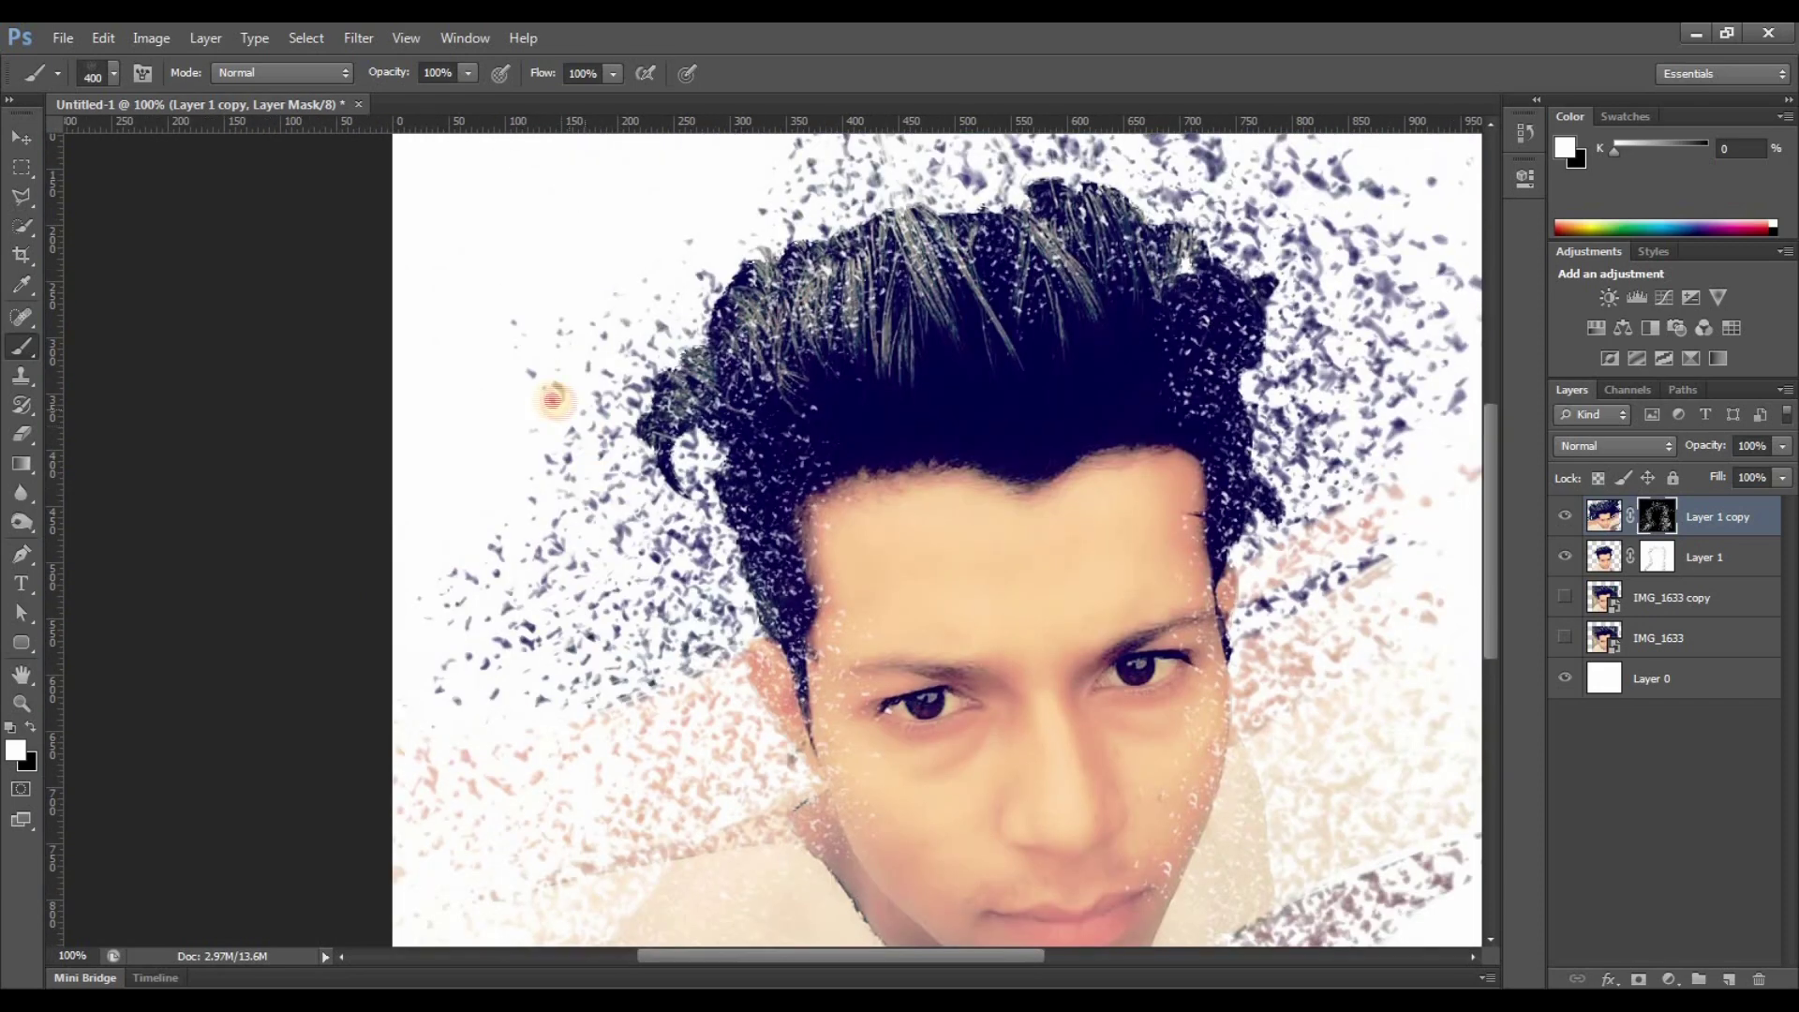
pyautogui.scroll(2, 549, 398)
pyautogui.hscroll(1, 618, 466)
pyautogui.scroll(2, 617, 466)
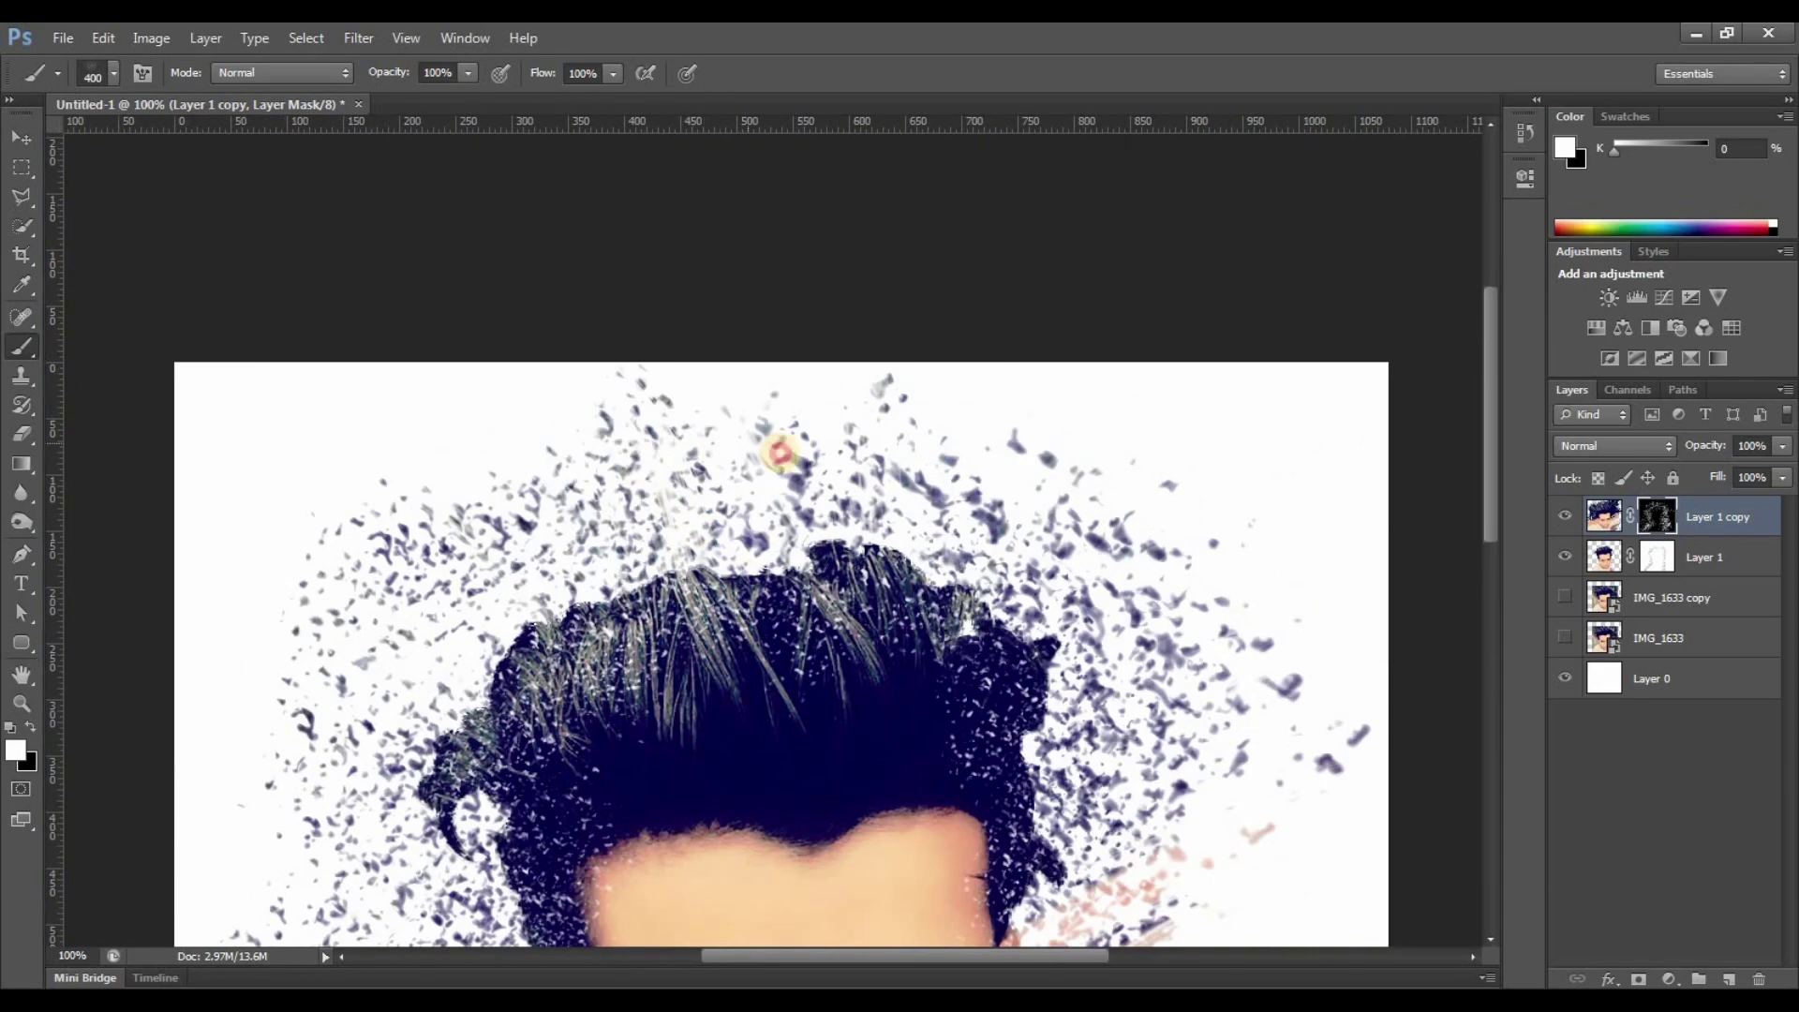
pyautogui.hscroll(2, 874, 506)
pyautogui.press('x')
pyautogui.hotkey('alt', '[')
pyautogui.moveTo(874, 505); pyautogui.dragTo(594, 418)
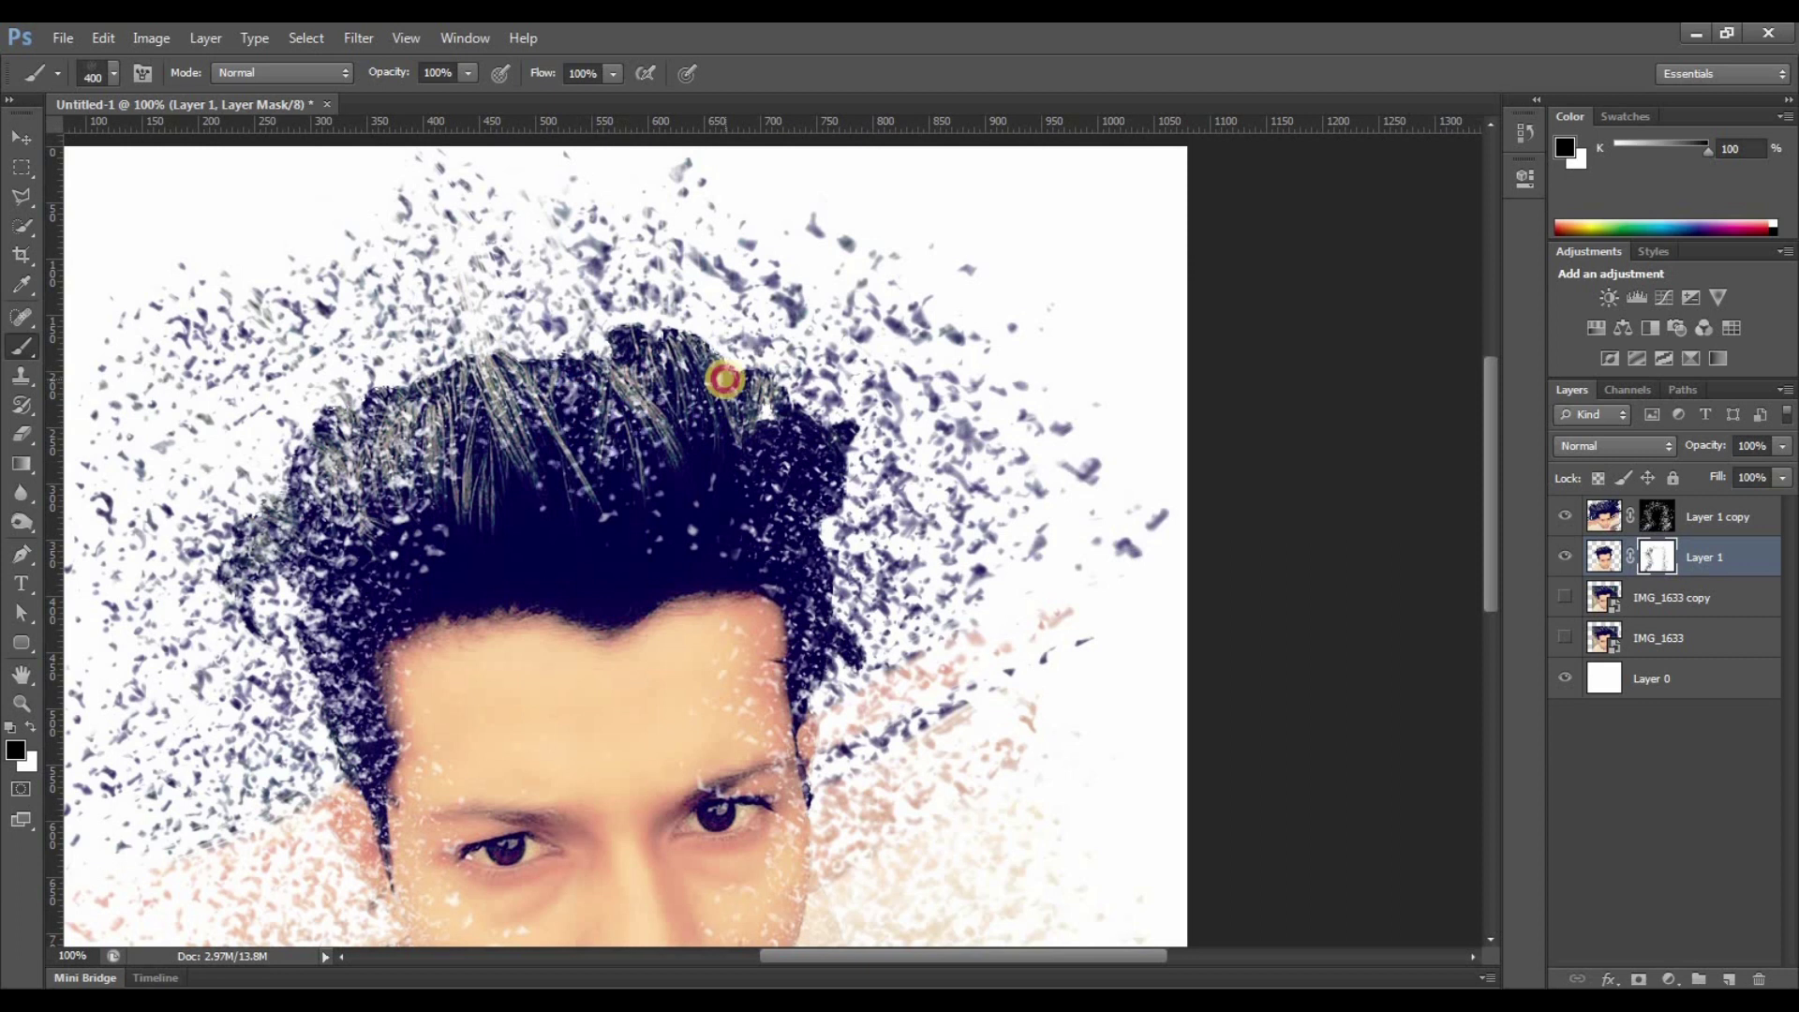
pyautogui.moveTo(973, 743); pyautogui.dragTo(891, 625)
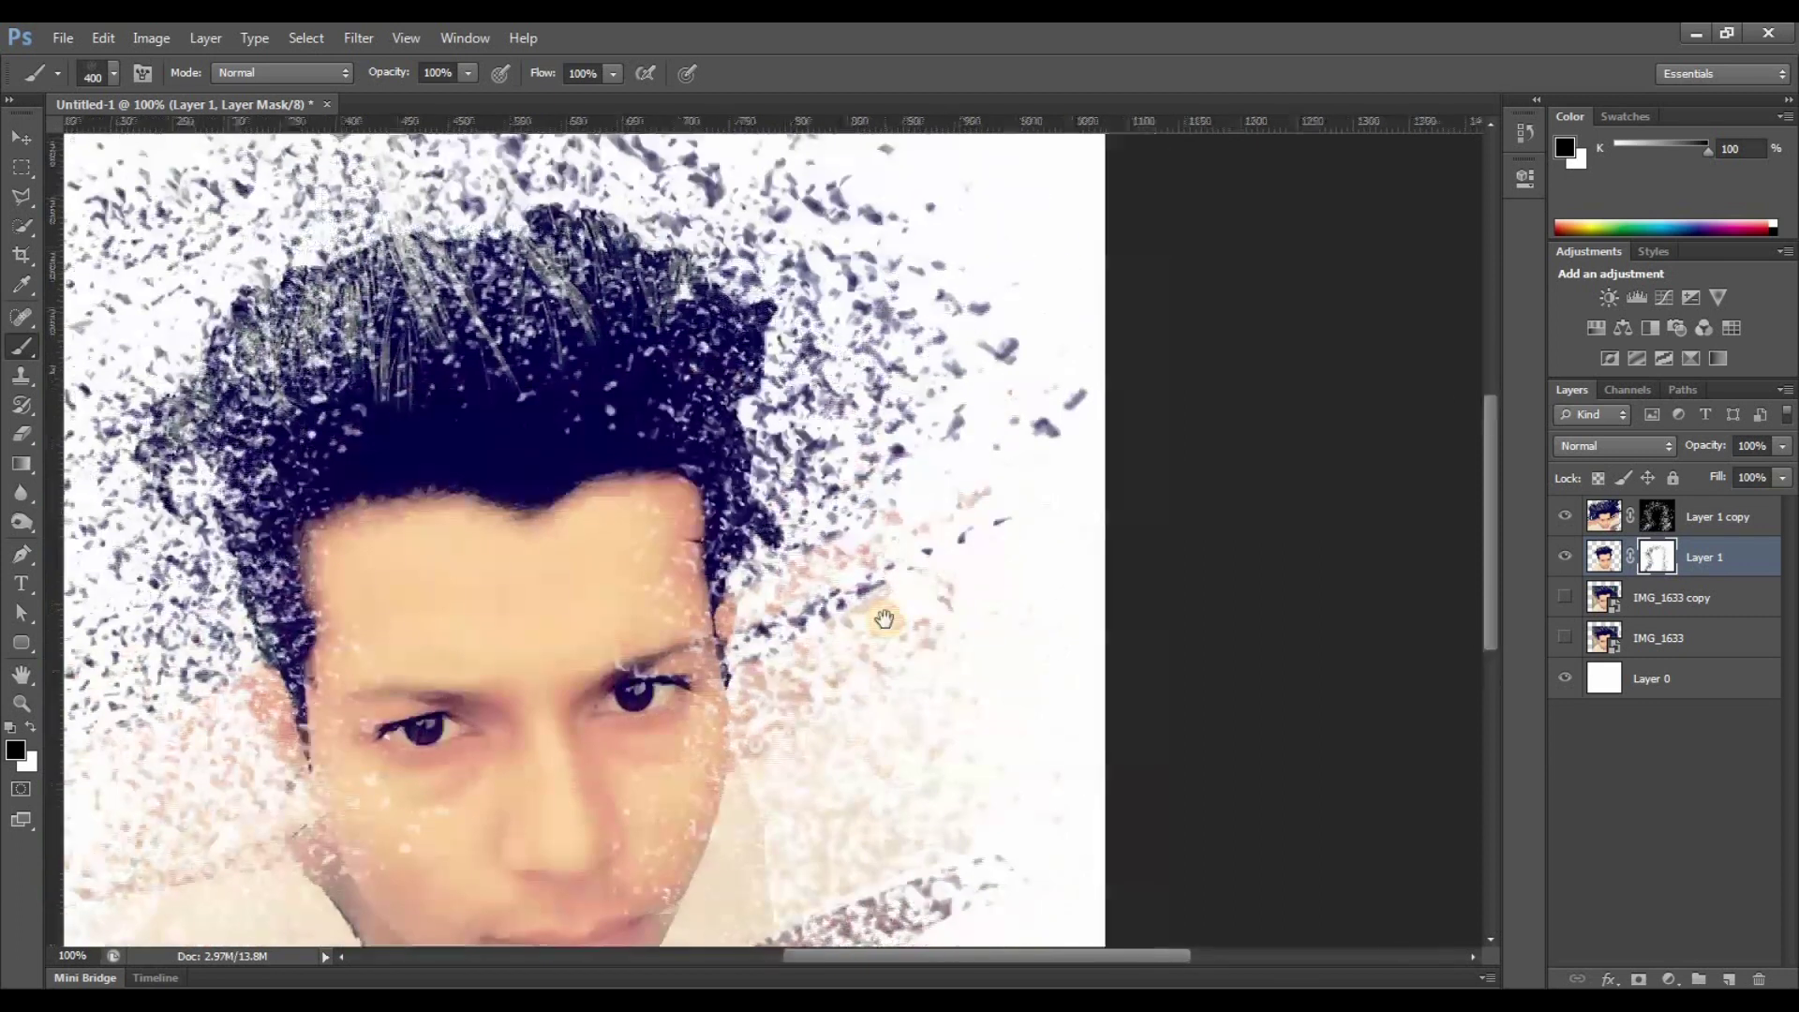
pyautogui.scroll(-2, 871, 534)
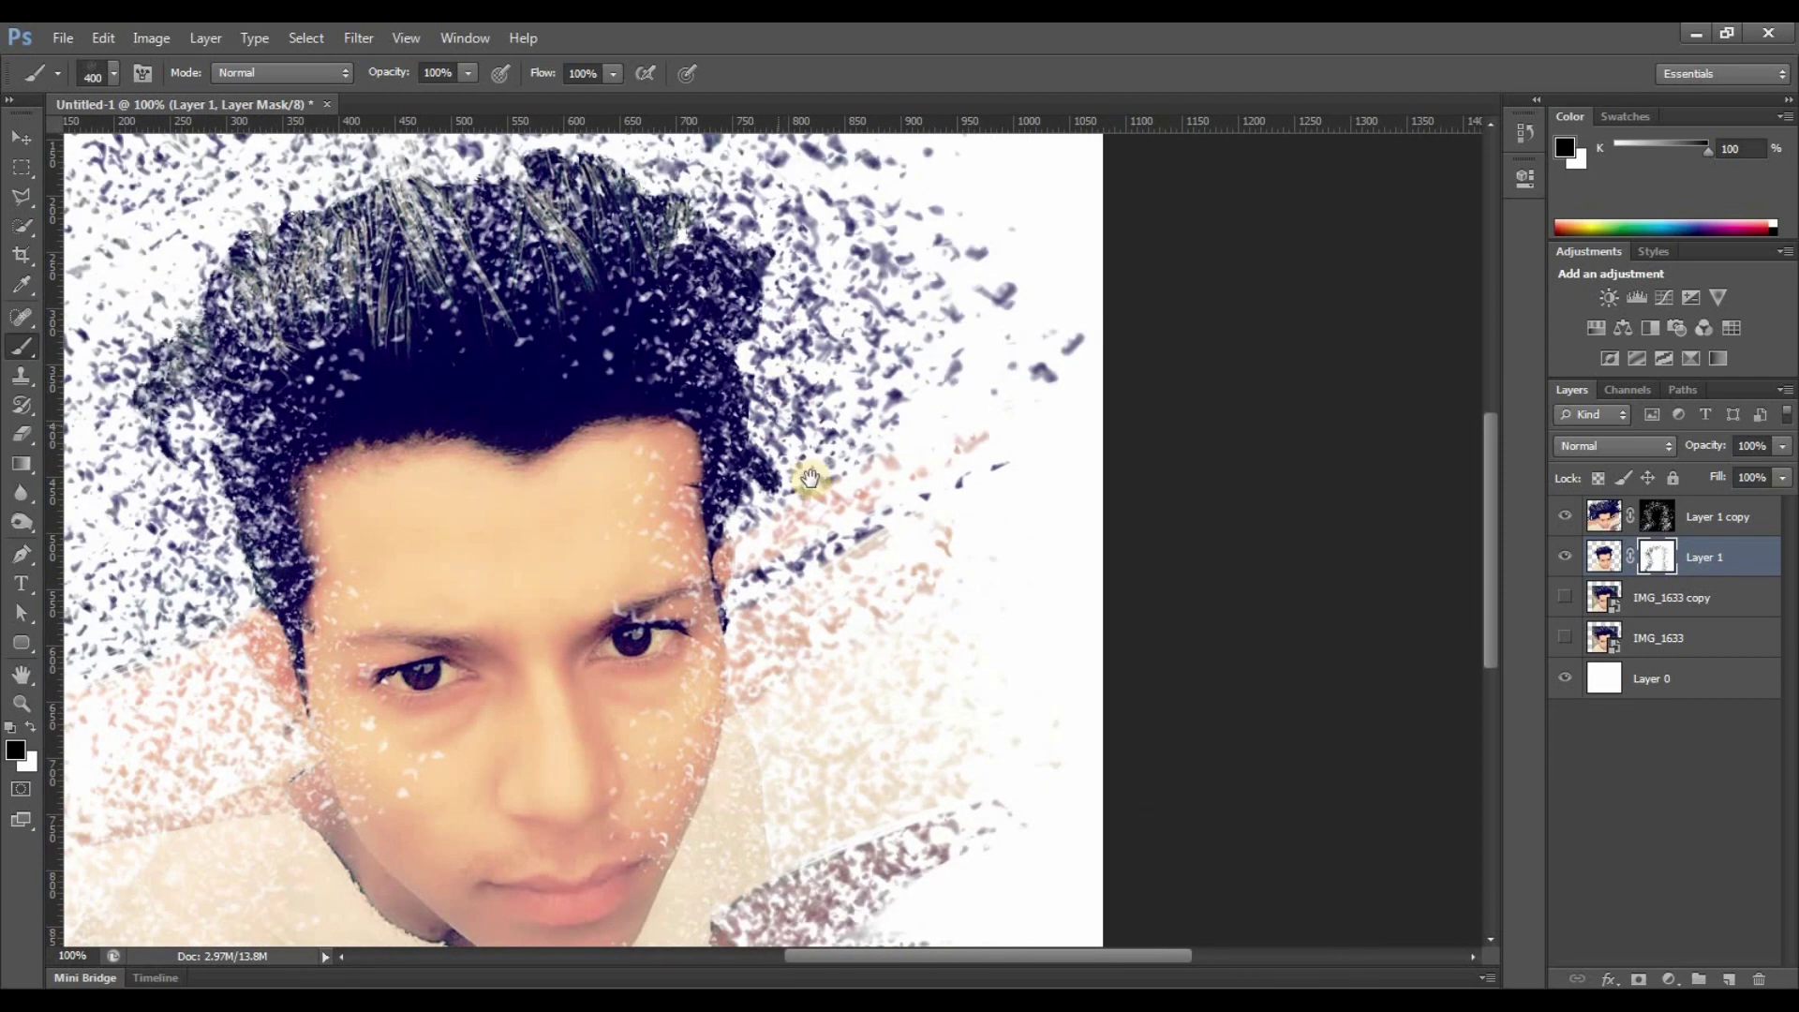
pyautogui.scroll(-2, 777, 464)
pyautogui.moveTo(871, 729); pyautogui.dragTo(889, 598)
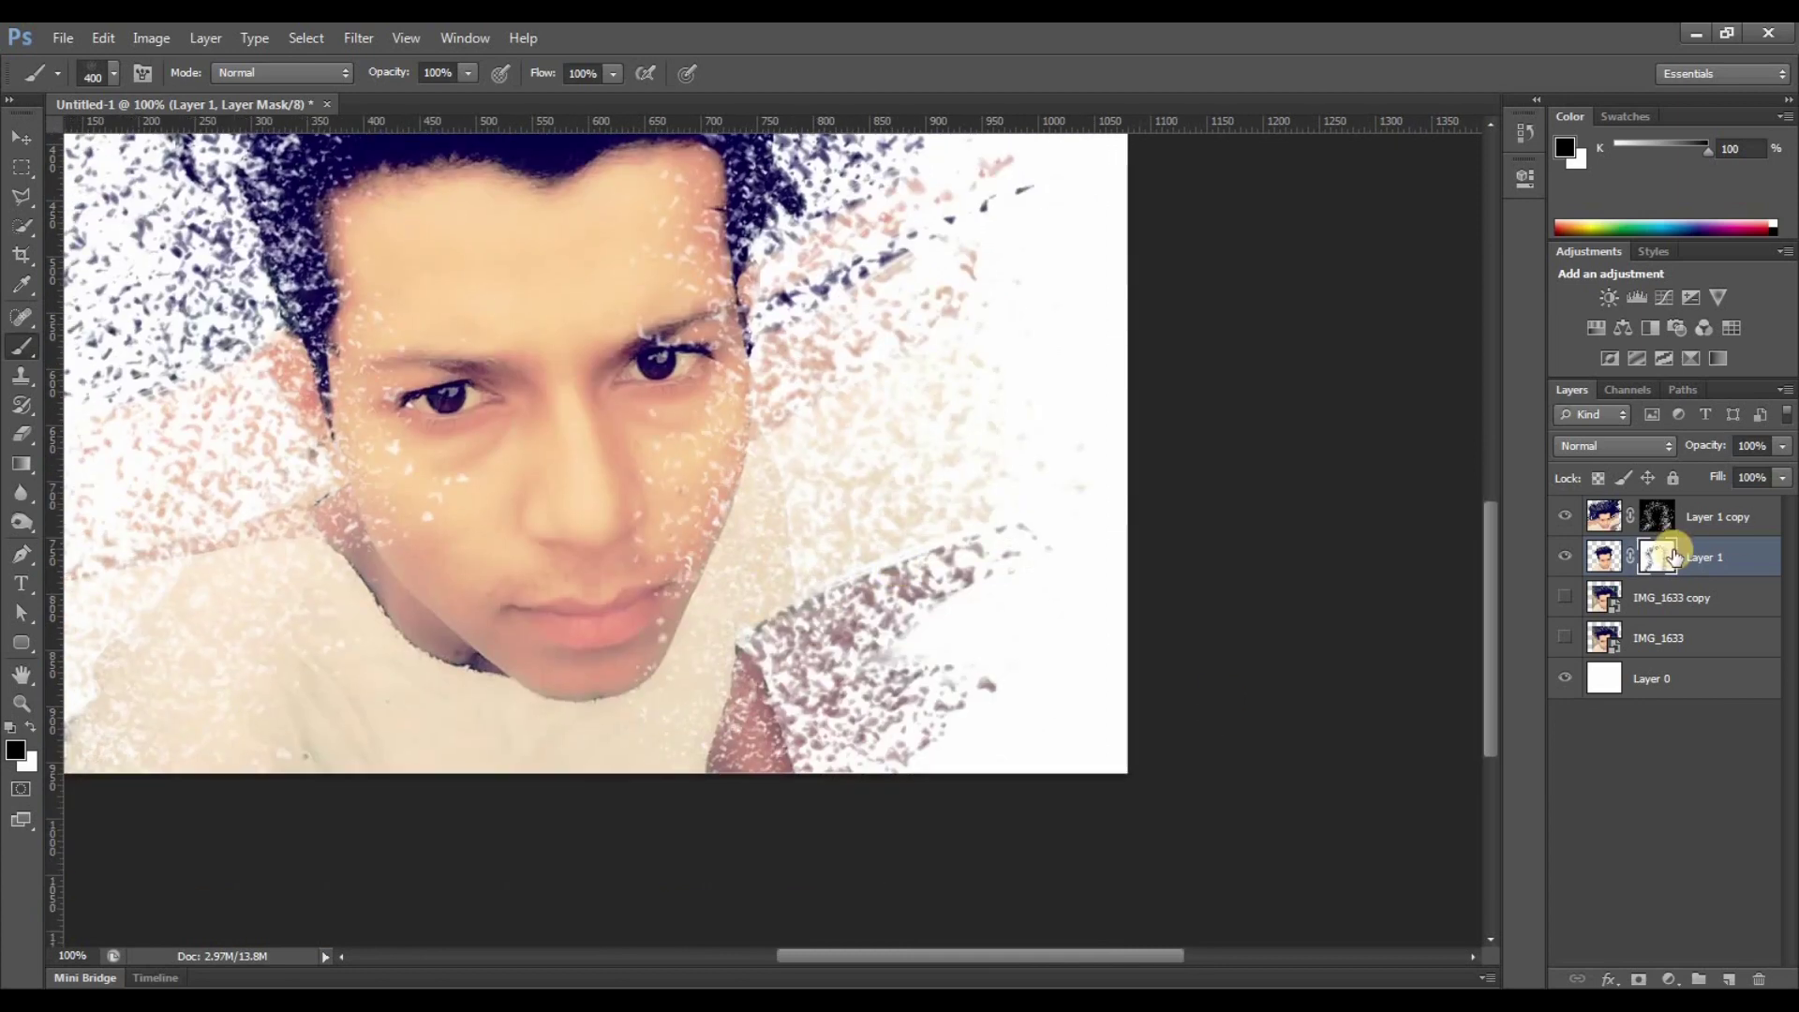
# Retarget Layer 1 copy's mask and inspect the hair, face and bottom edge of the image.
pyautogui.click(1657, 516)
pyautogui.click(30, 728)
pyautogui.moveTo(805, 548); pyautogui.dragTo(851, 681)
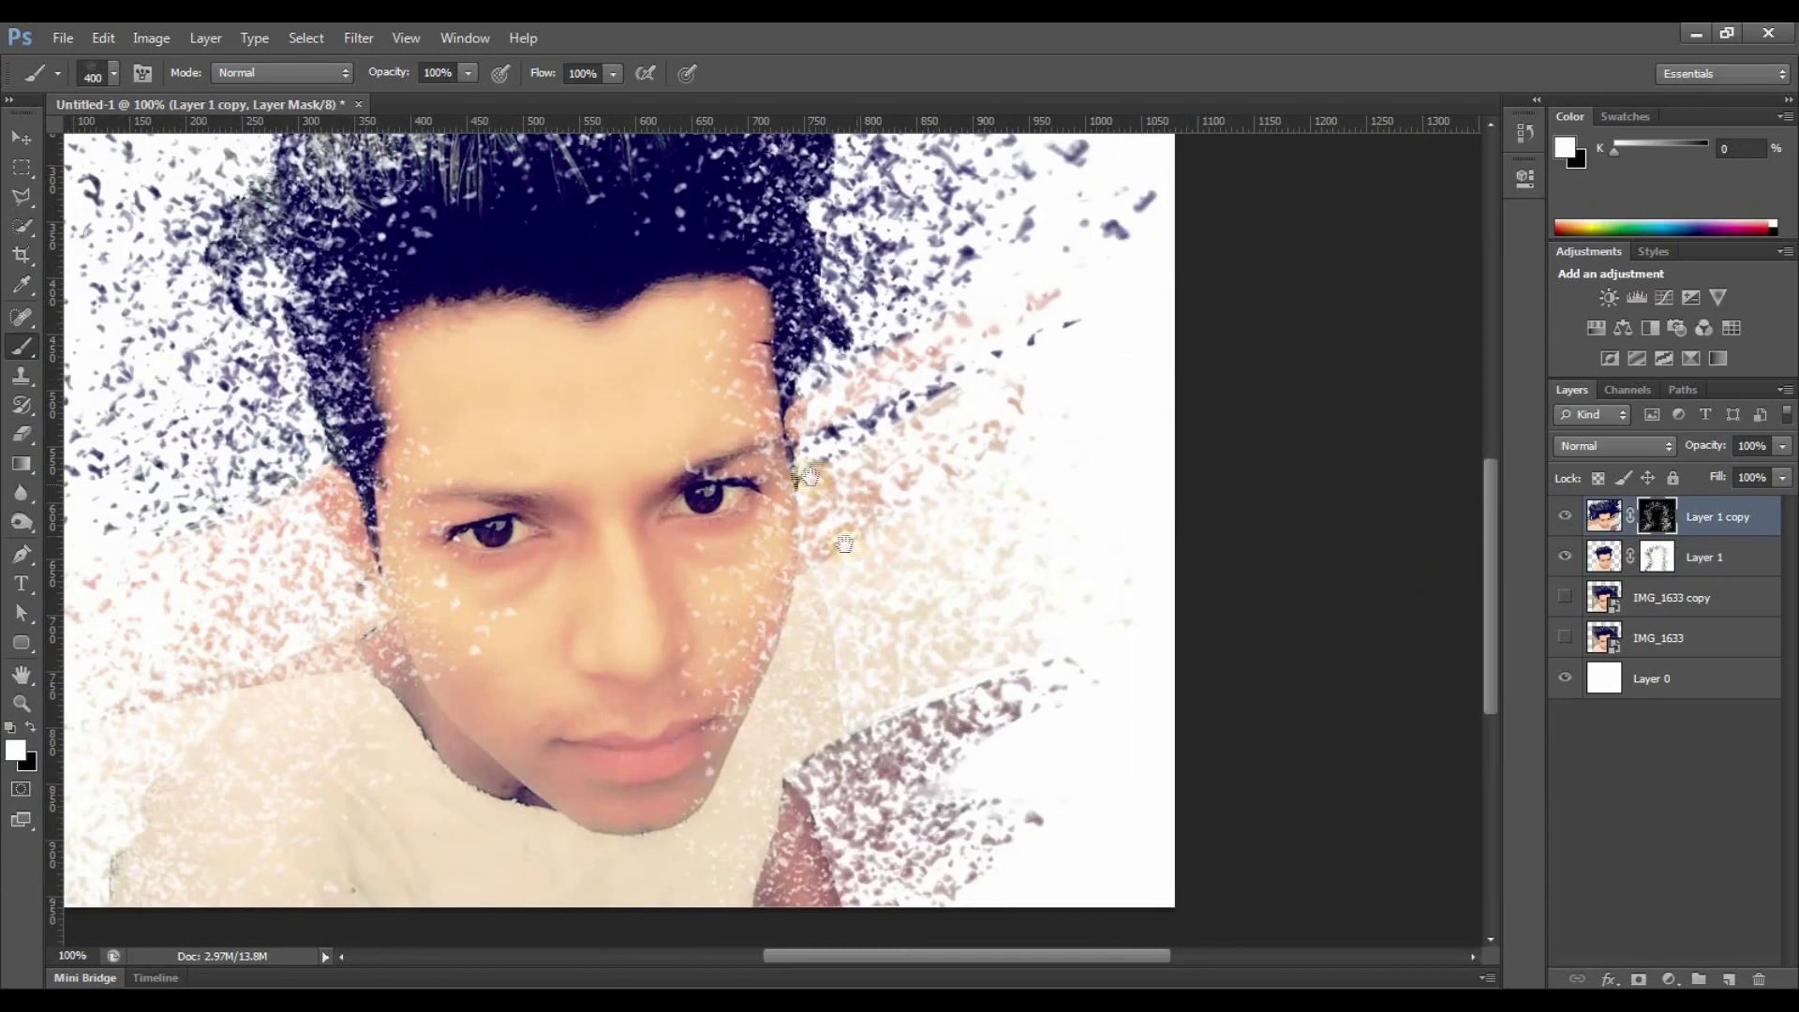
pyautogui.moveTo(844, 543); pyautogui.dragTo(882, 733)
pyautogui.moveTo(531, 414); pyautogui.dragTo(803, 542)
pyautogui.moveTo(552, 520)
pyautogui.mouseDown()
pyautogui.moveTo(684, 441)
pyautogui.moveTo(675, 389)
pyautogui.mouseUp()
pyautogui.moveTo(687, 648); pyautogui.dragTo(759, 536)
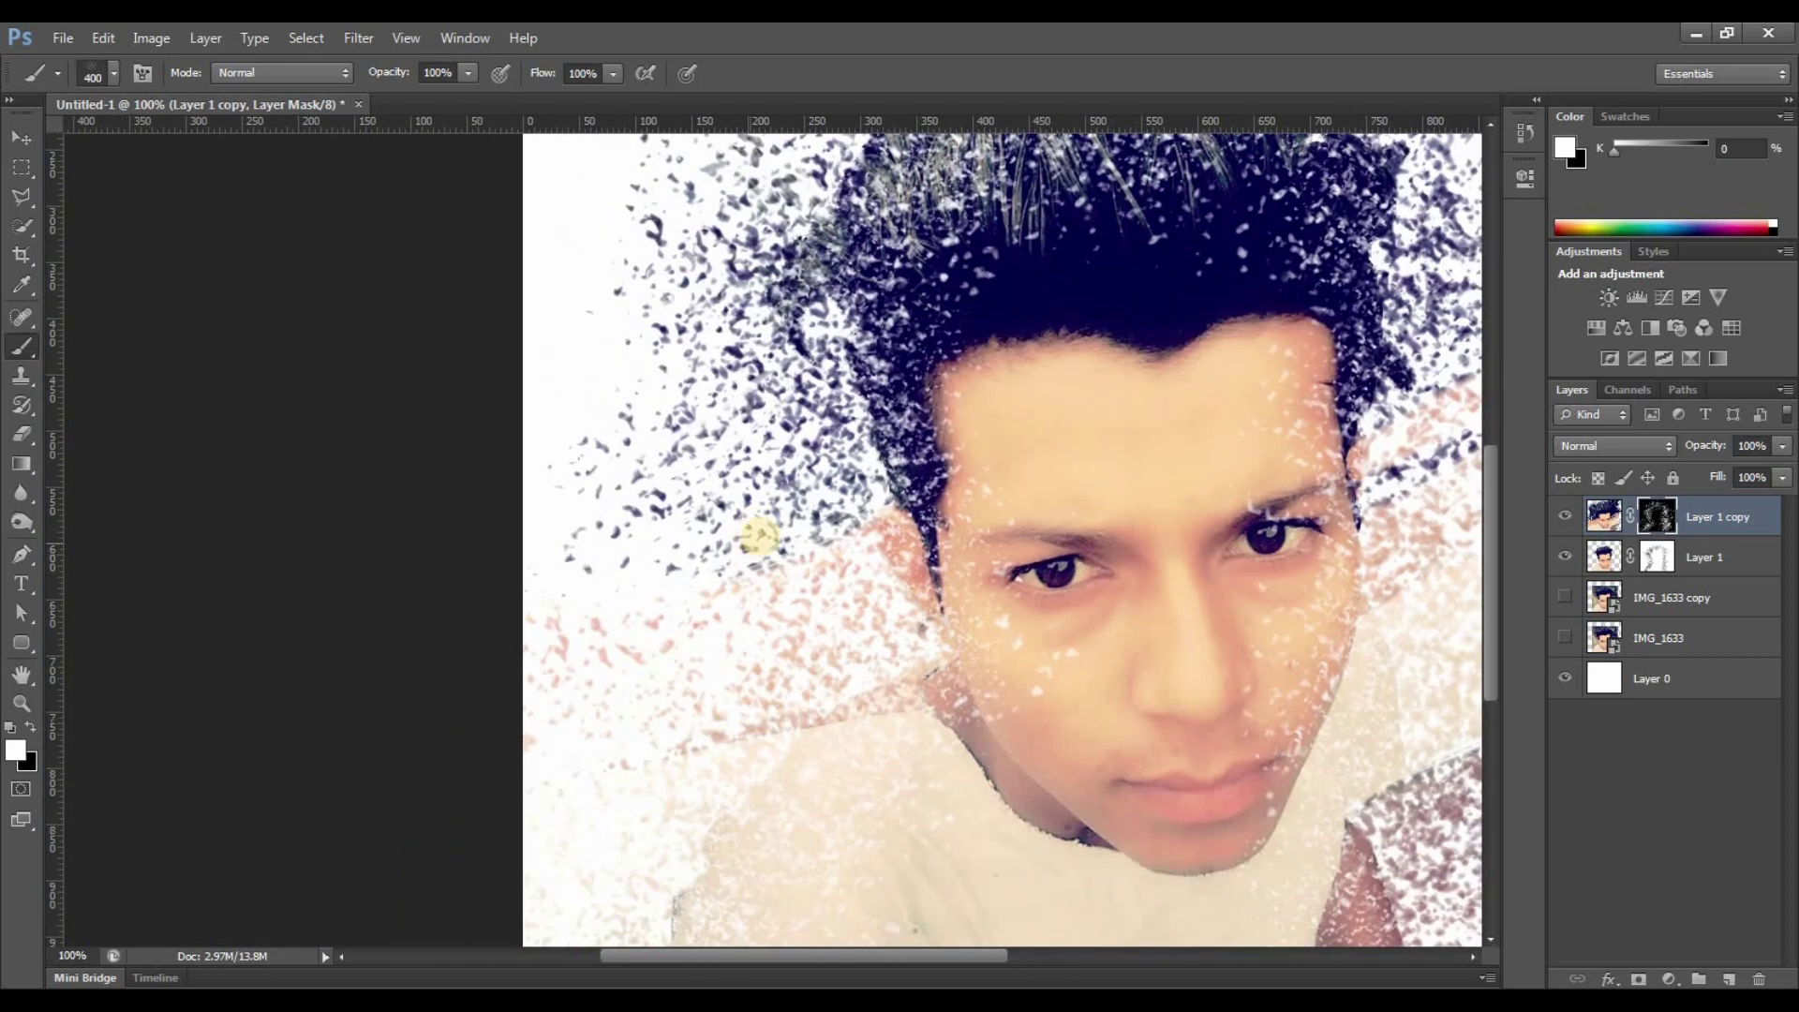
pyautogui.moveTo(777, 656); pyautogui.dragTo(799, 575)
pyautogui.moveTo(731, 683); pyautogui.dragTo(773, 597)
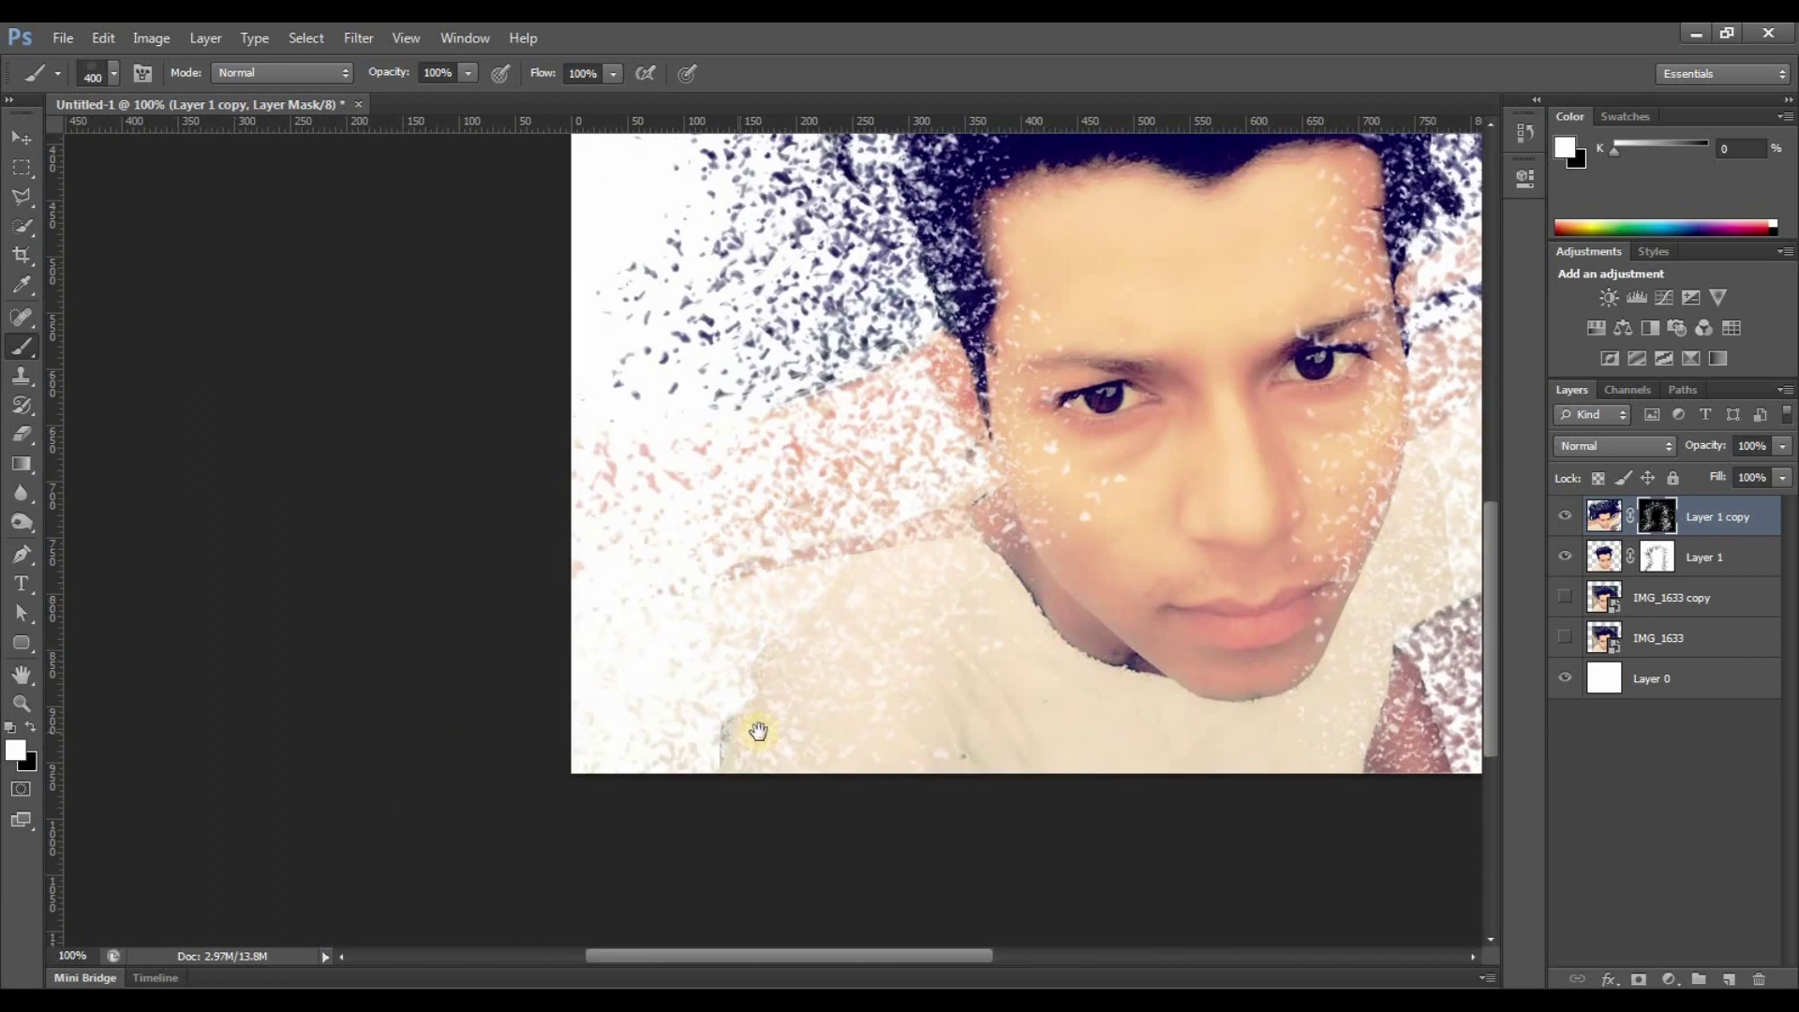
pyautogui.moveTo(758, 730); pyautogui.dragTo(724, 624)
pyautogui.moveTo(1018, 383); pyautogui.dragTo(815, 559)
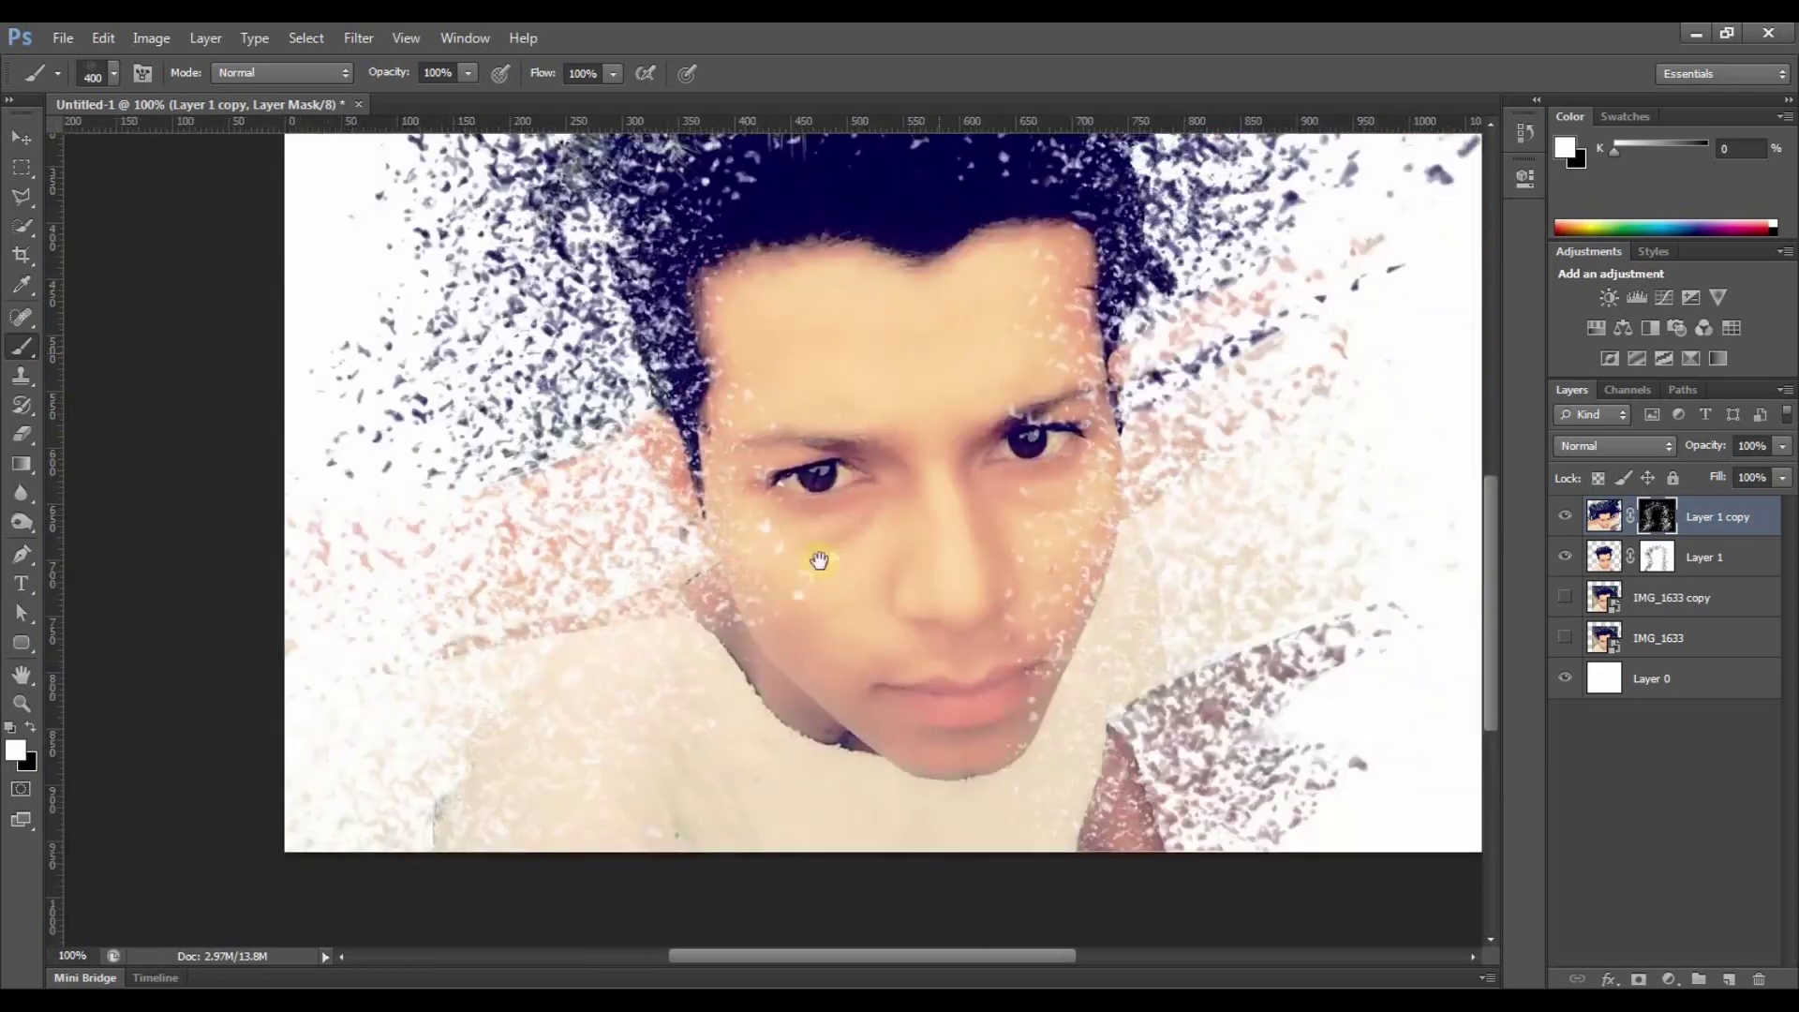
pyautogui.moveTo(1008, 307); pyautogui.dragTo(781, 604)
# Hide and reshow Layer 1 to see the particles alone, then zoom out to the whole image.
pyautogui.click(1564, 557)
pyautogui.click(1573, 562)
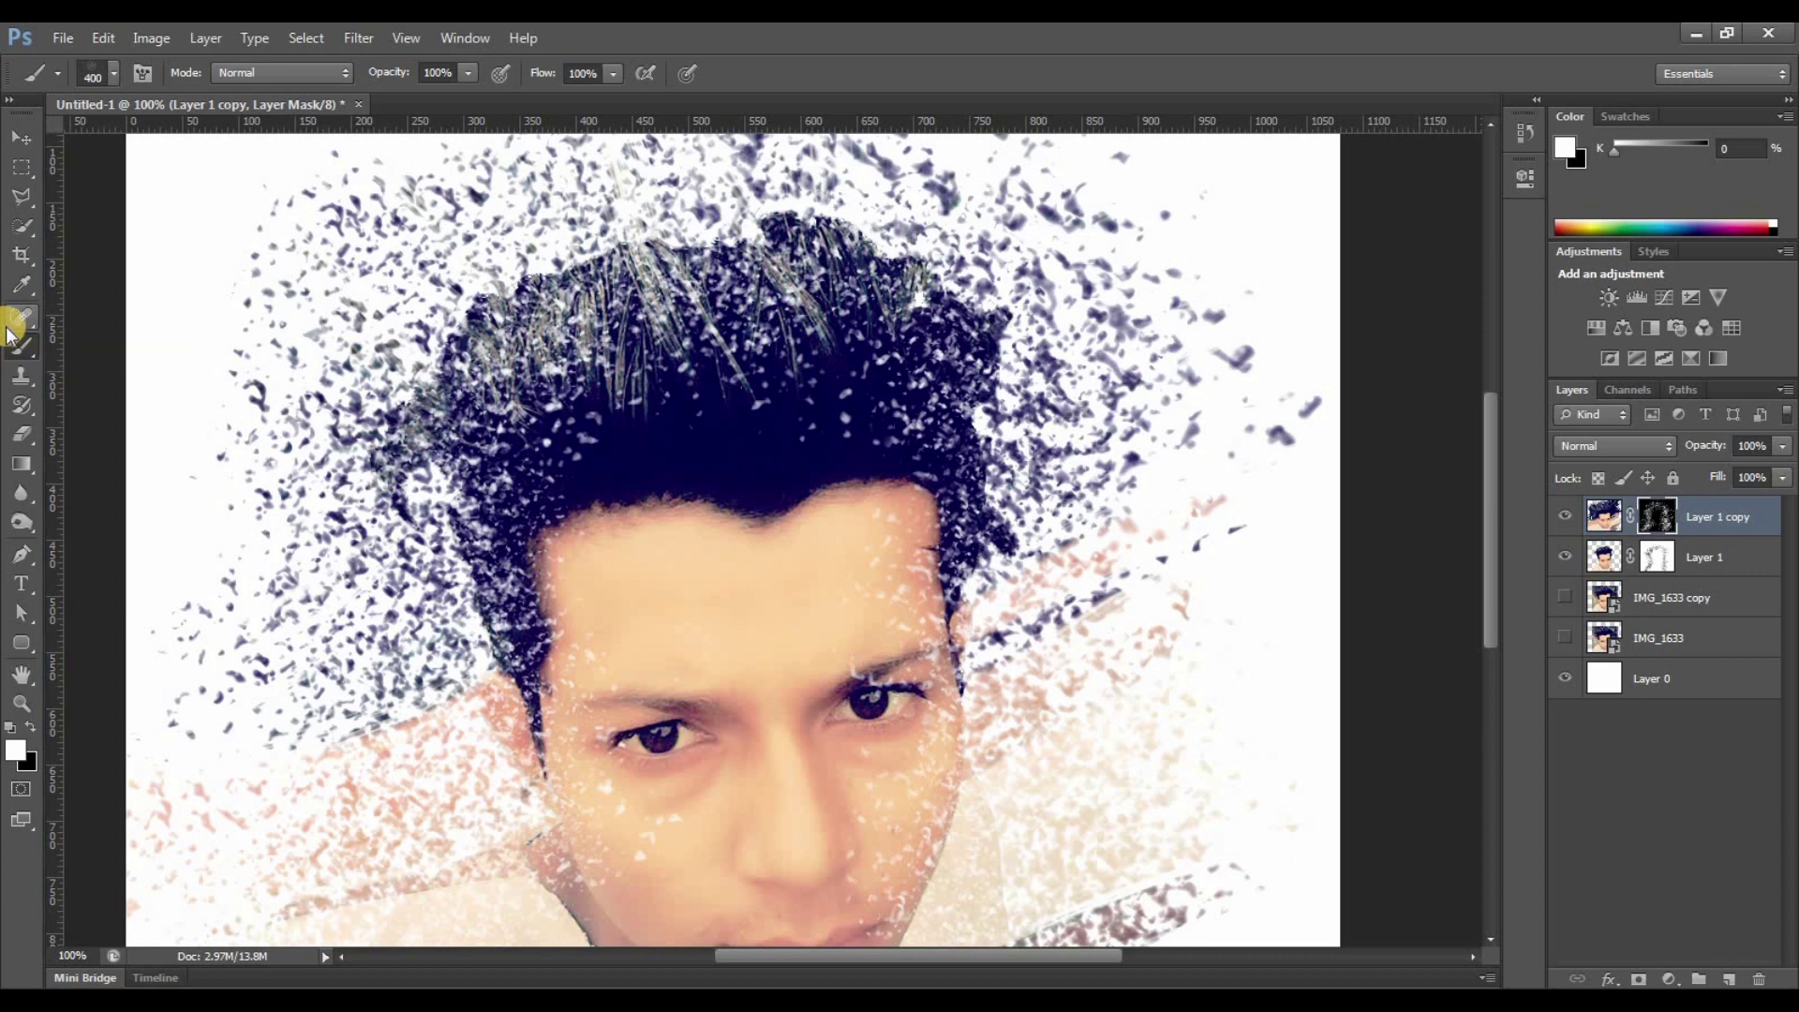
pyautogui.hotkey('ctrl', '-')
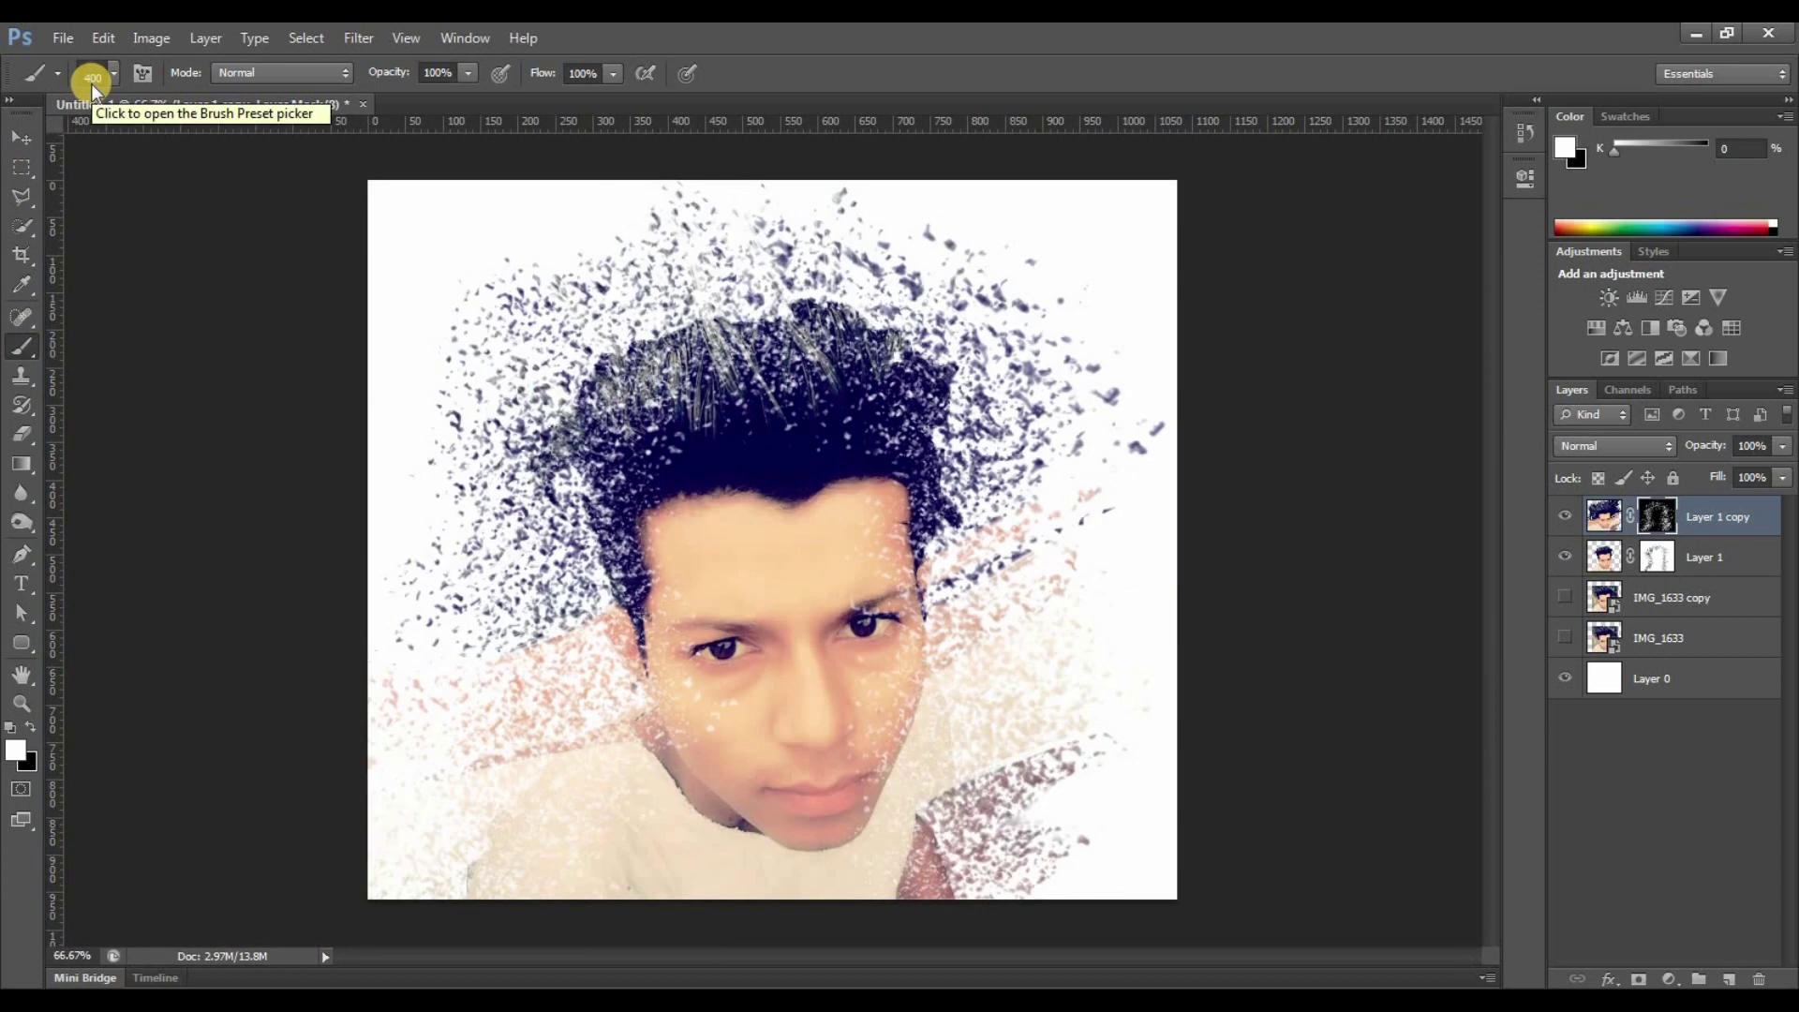
# Preview the particles with Layer 1 hidden, then retarget Layer 1's mask with black foreground.
pyautogui.click(1564, 557)
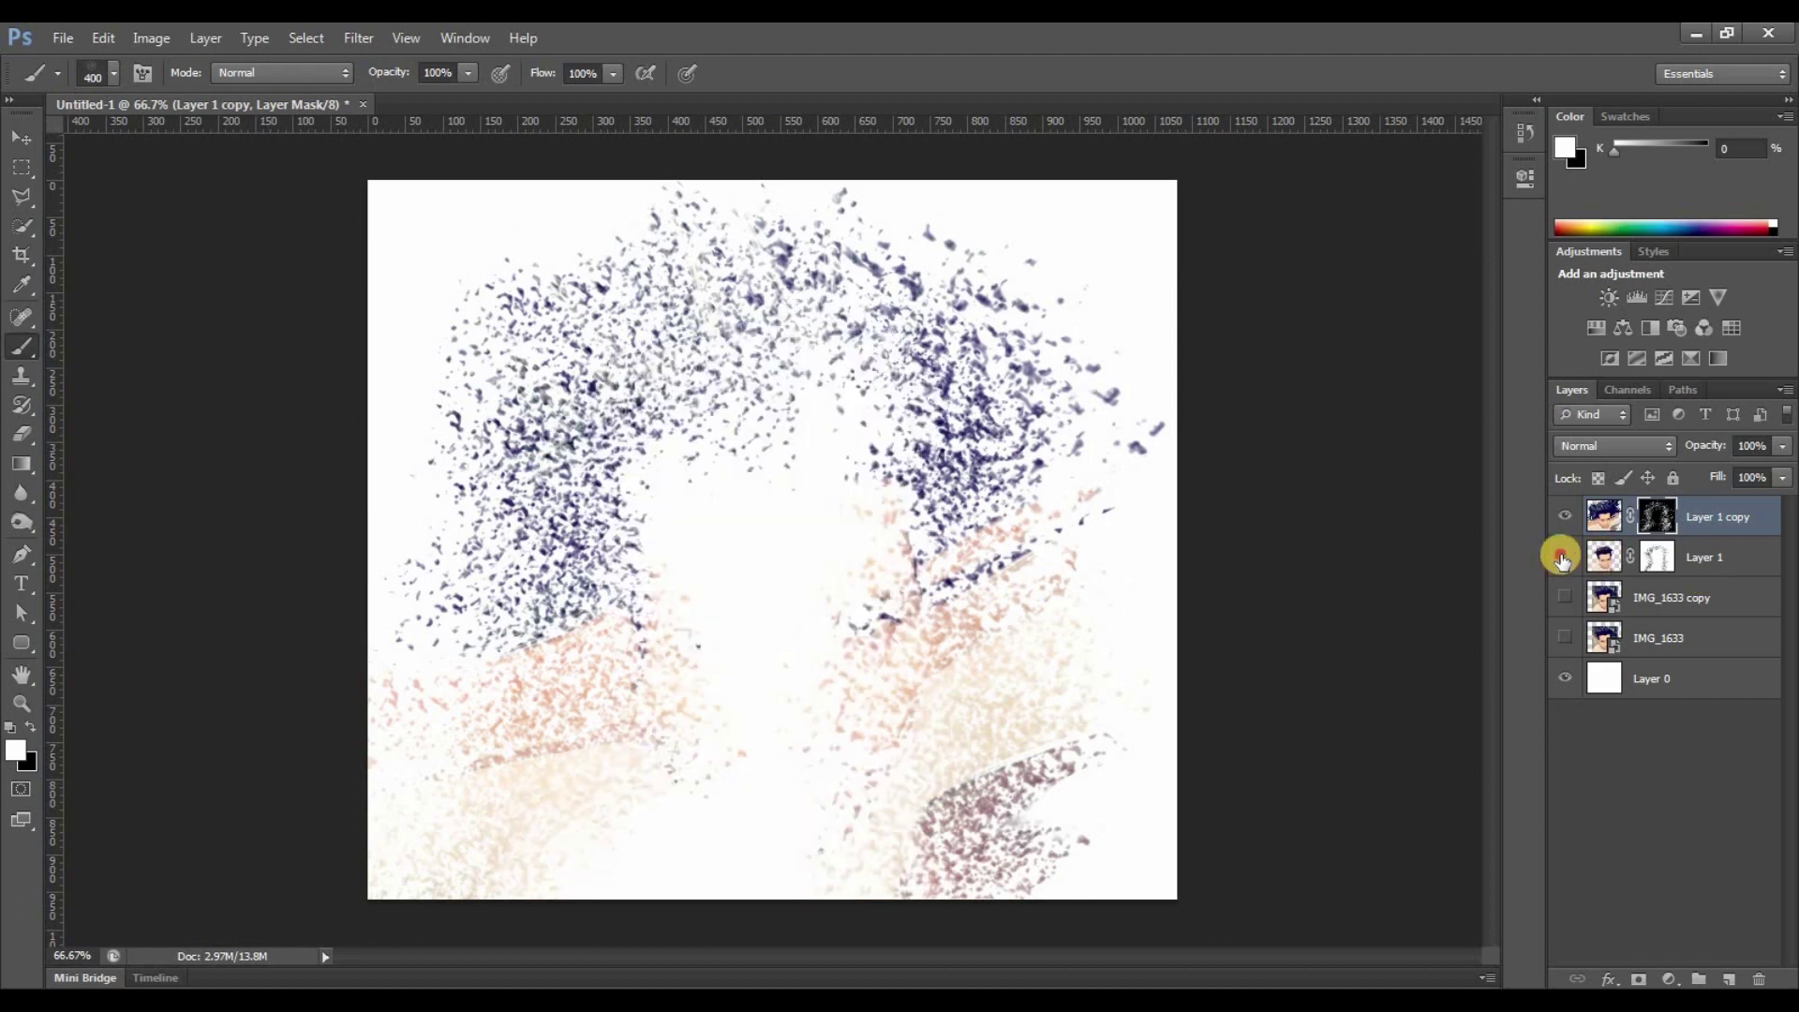
pyautogui.click(1657, 556)
pyautogui.press('x')
# Choose the soft round 90 px brush at about 8% hardness and zoom in on the portrait.
pyautogui.click(103, 72)
pyautogui.click(45, 246)
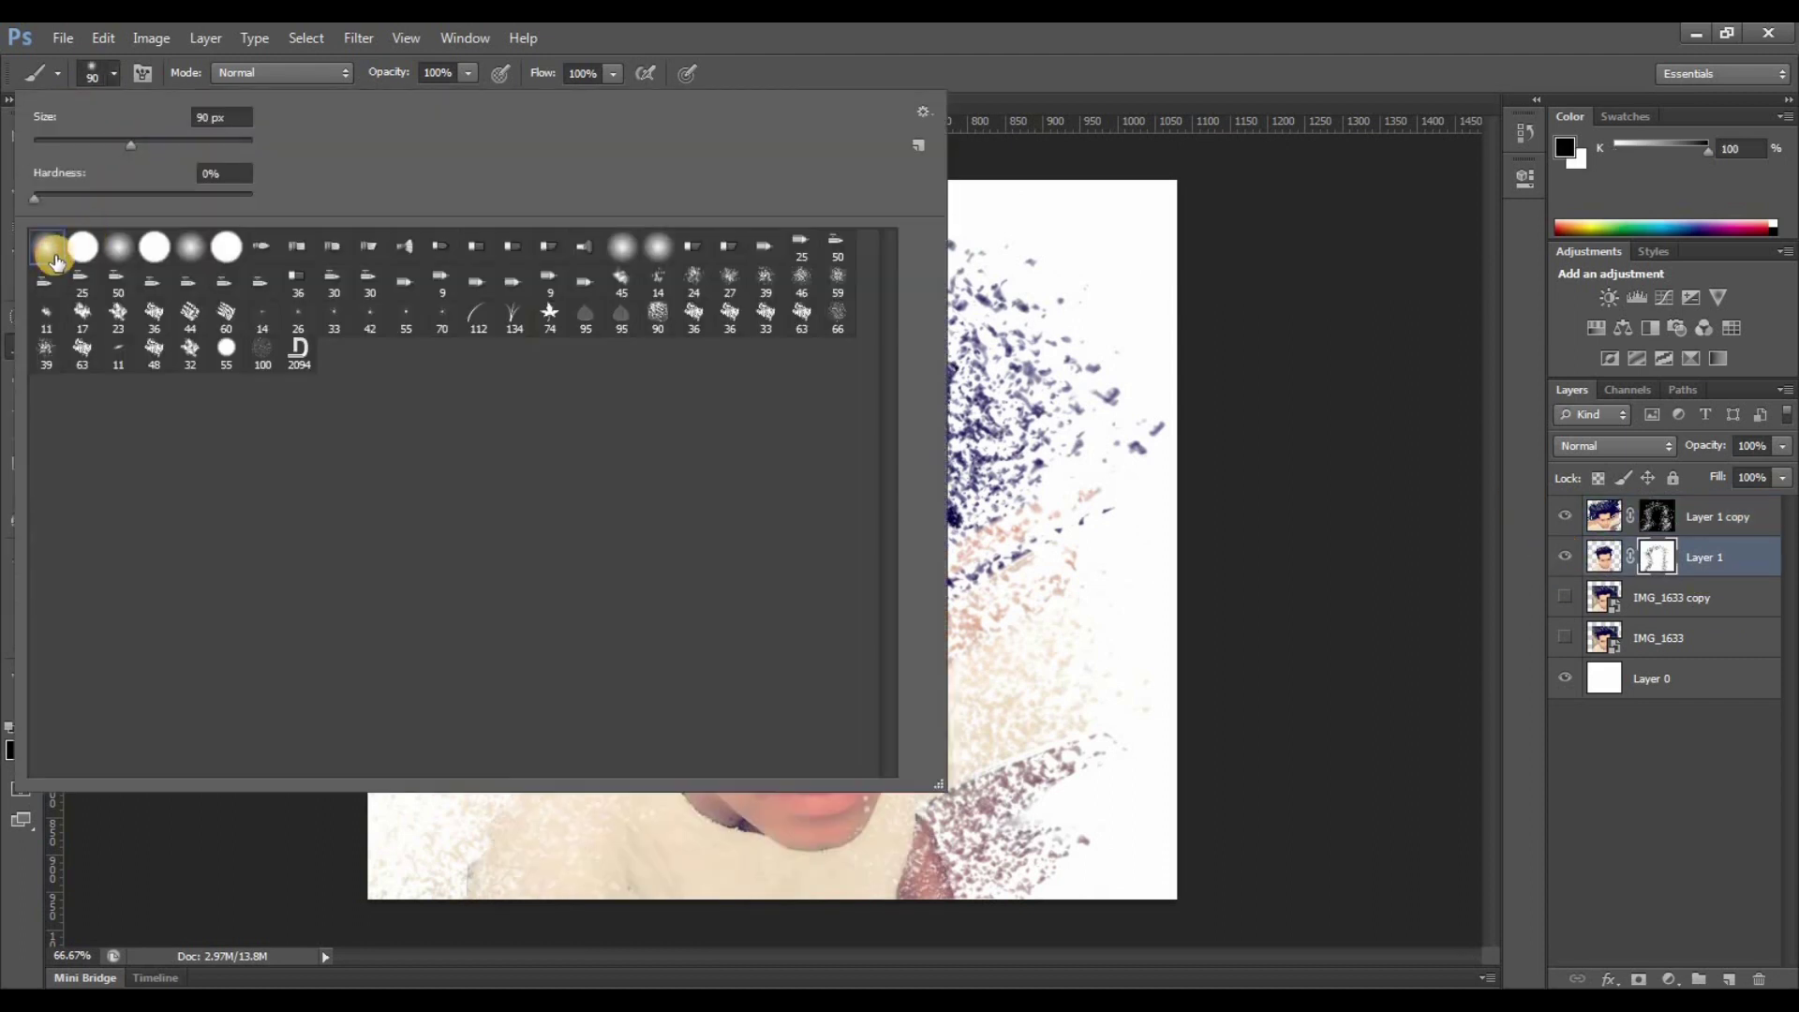
pyautogui.click(51, 206)
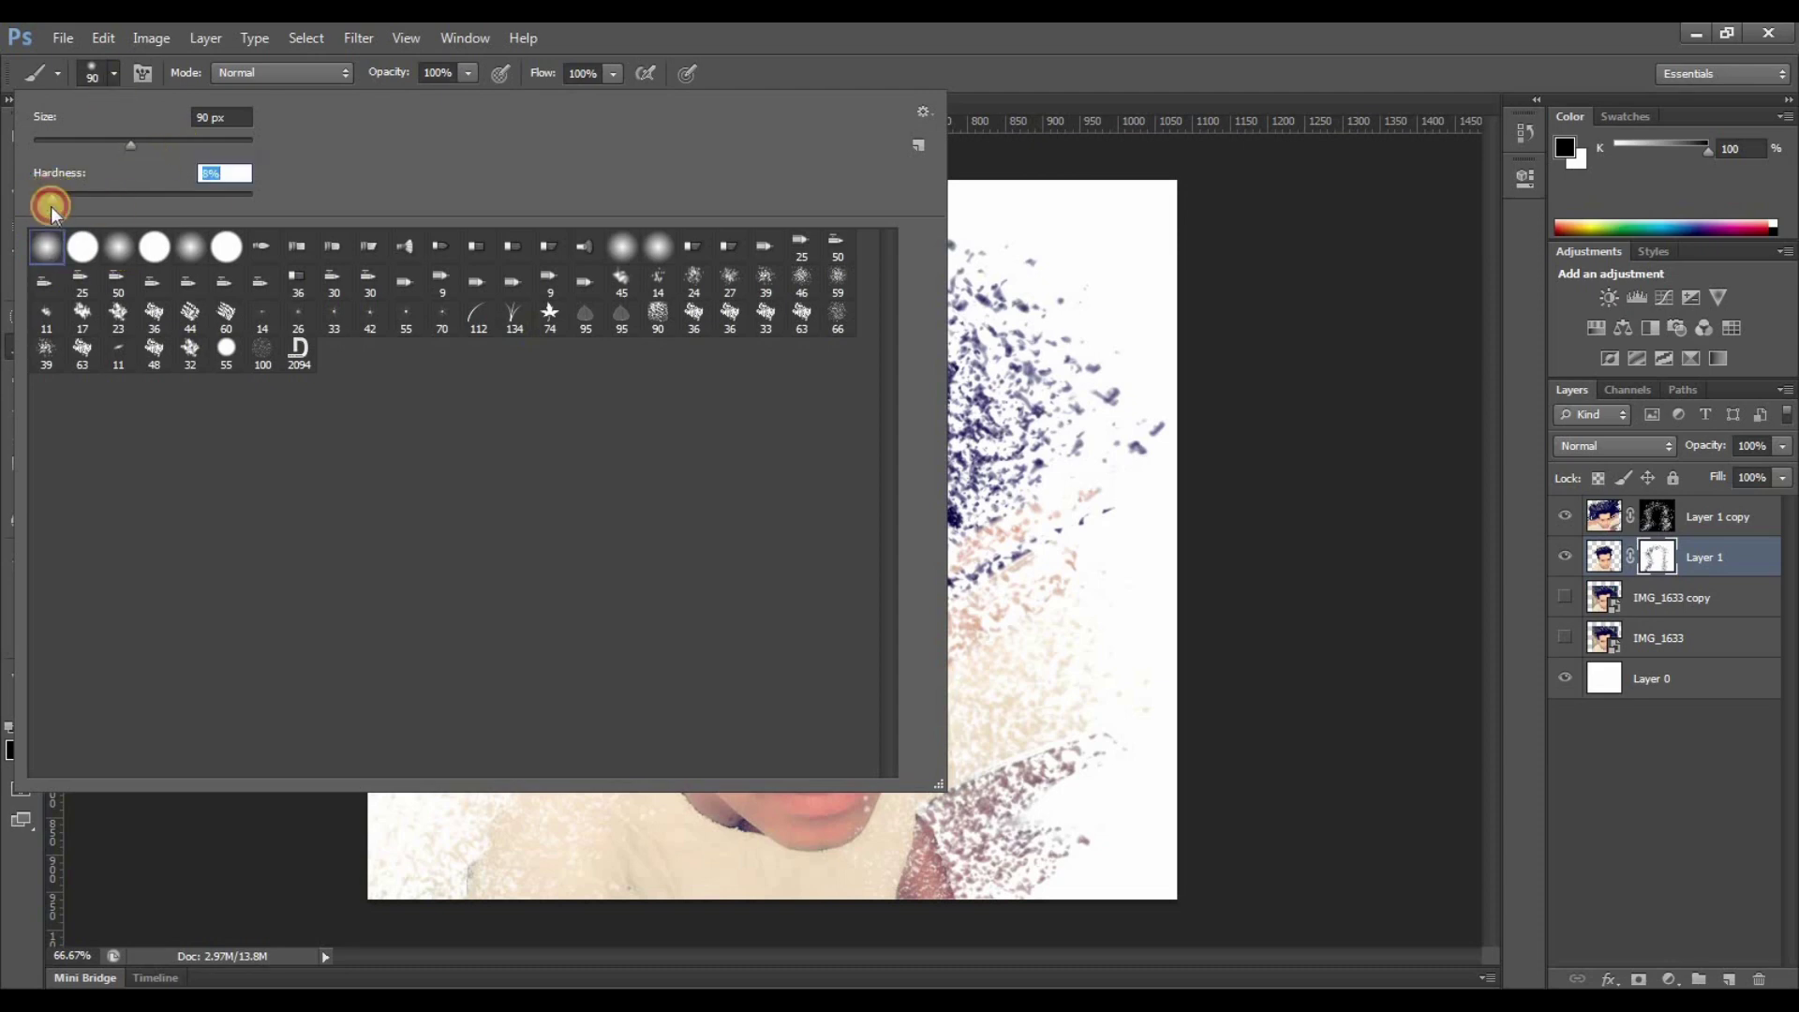
pyautogui.click(656, 471)
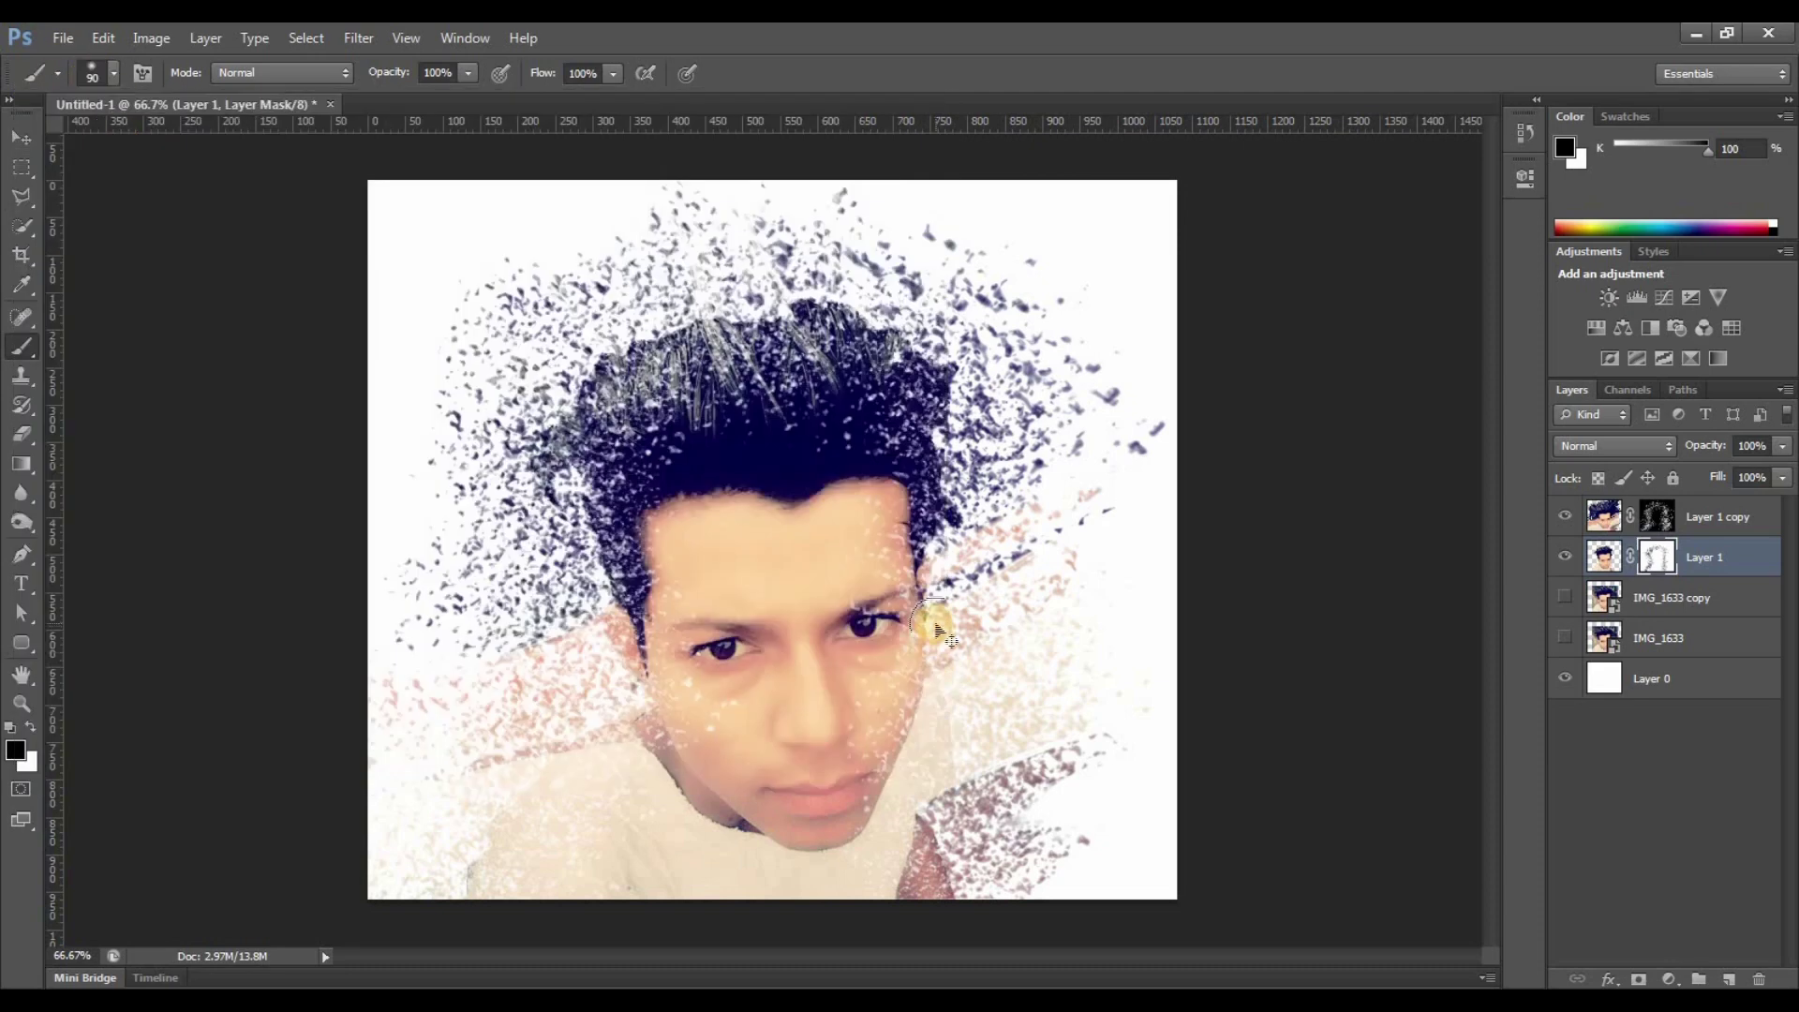
pyautogui.scroll(1, 937, 626)
pyautogui.scroll(1, 924, 623)
pyautogui.scroll(1, 890, 562)
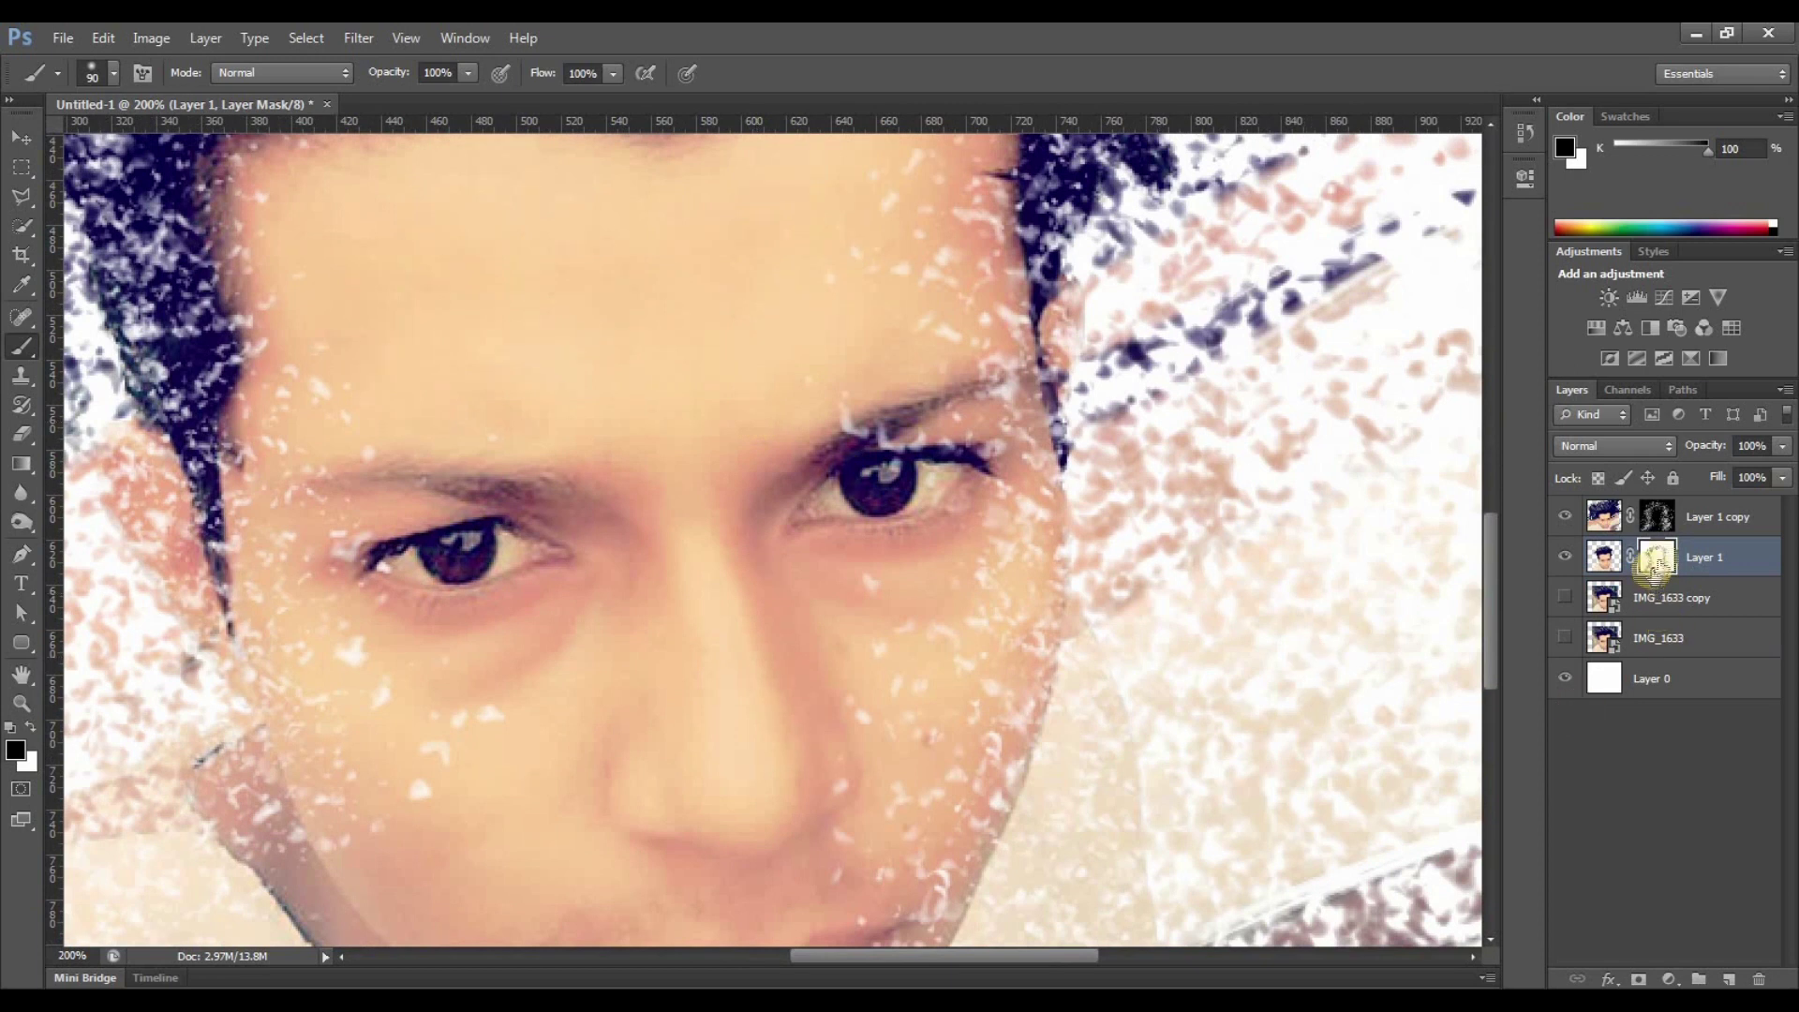
# Set white as the painting colour and zoom in on the left forehead hairline.
pyautogui.click(30, 725)
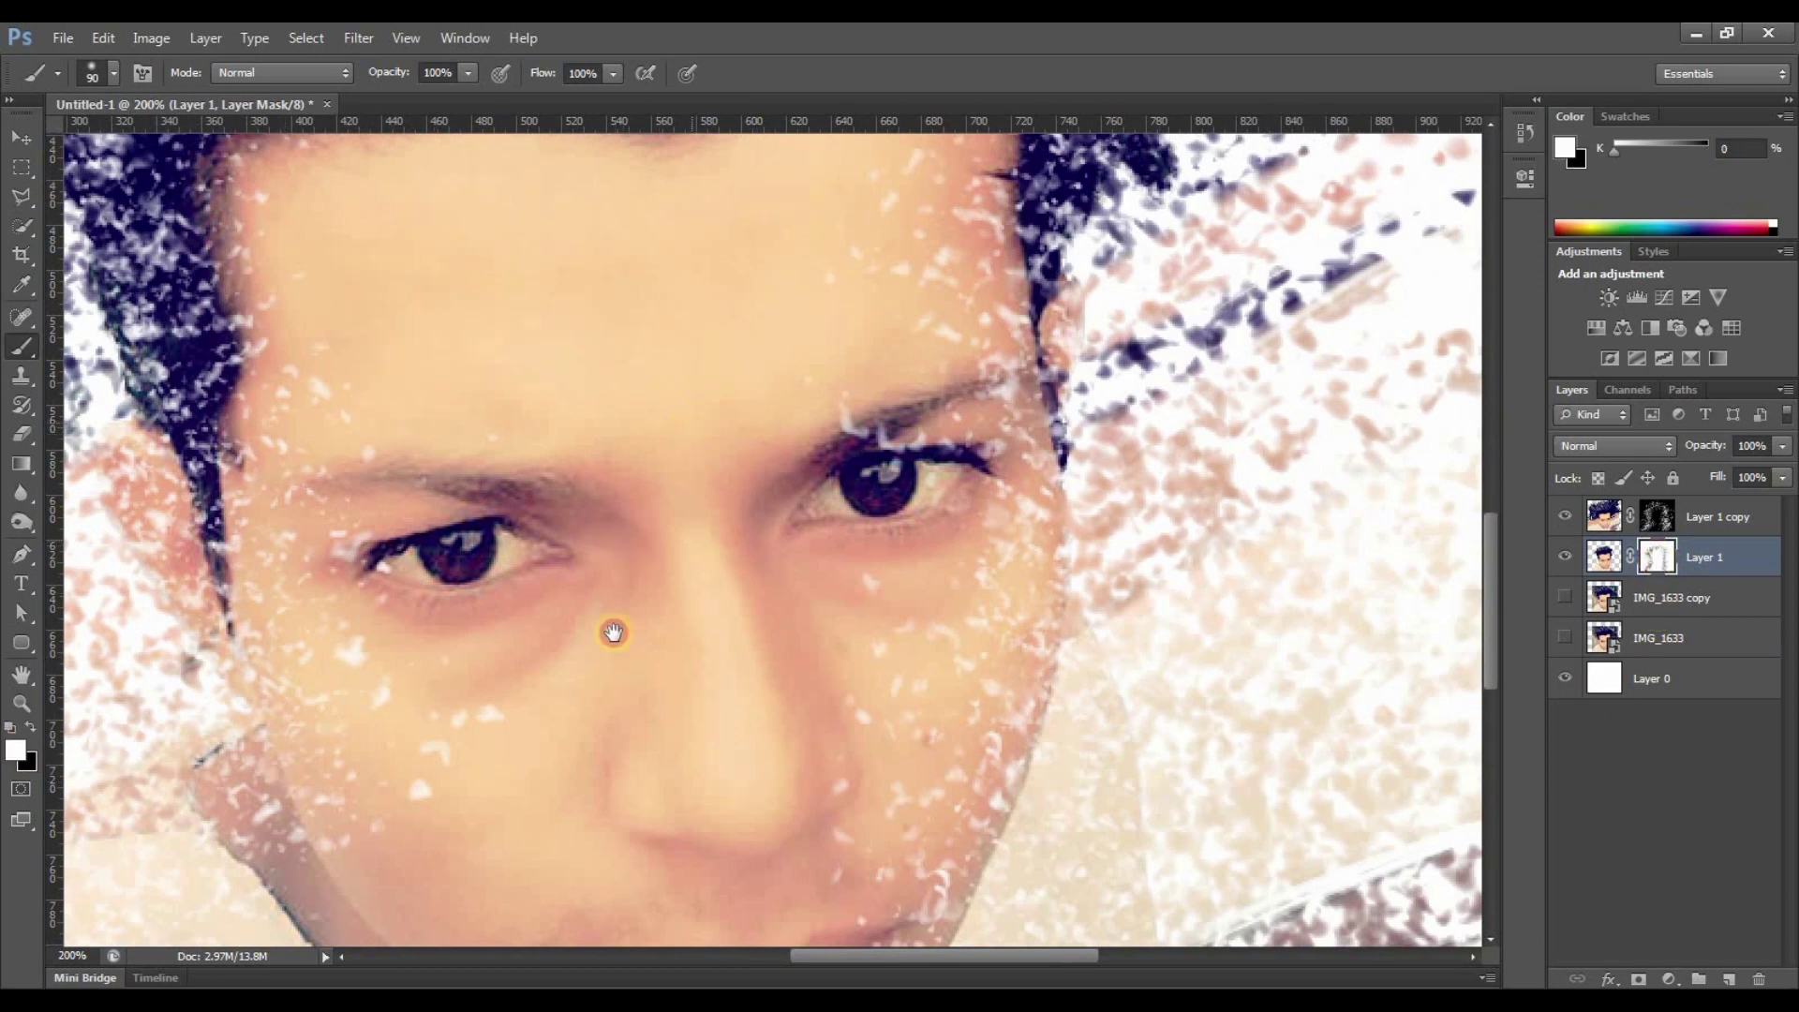
pyautogui.scroll(3, 614, 609)
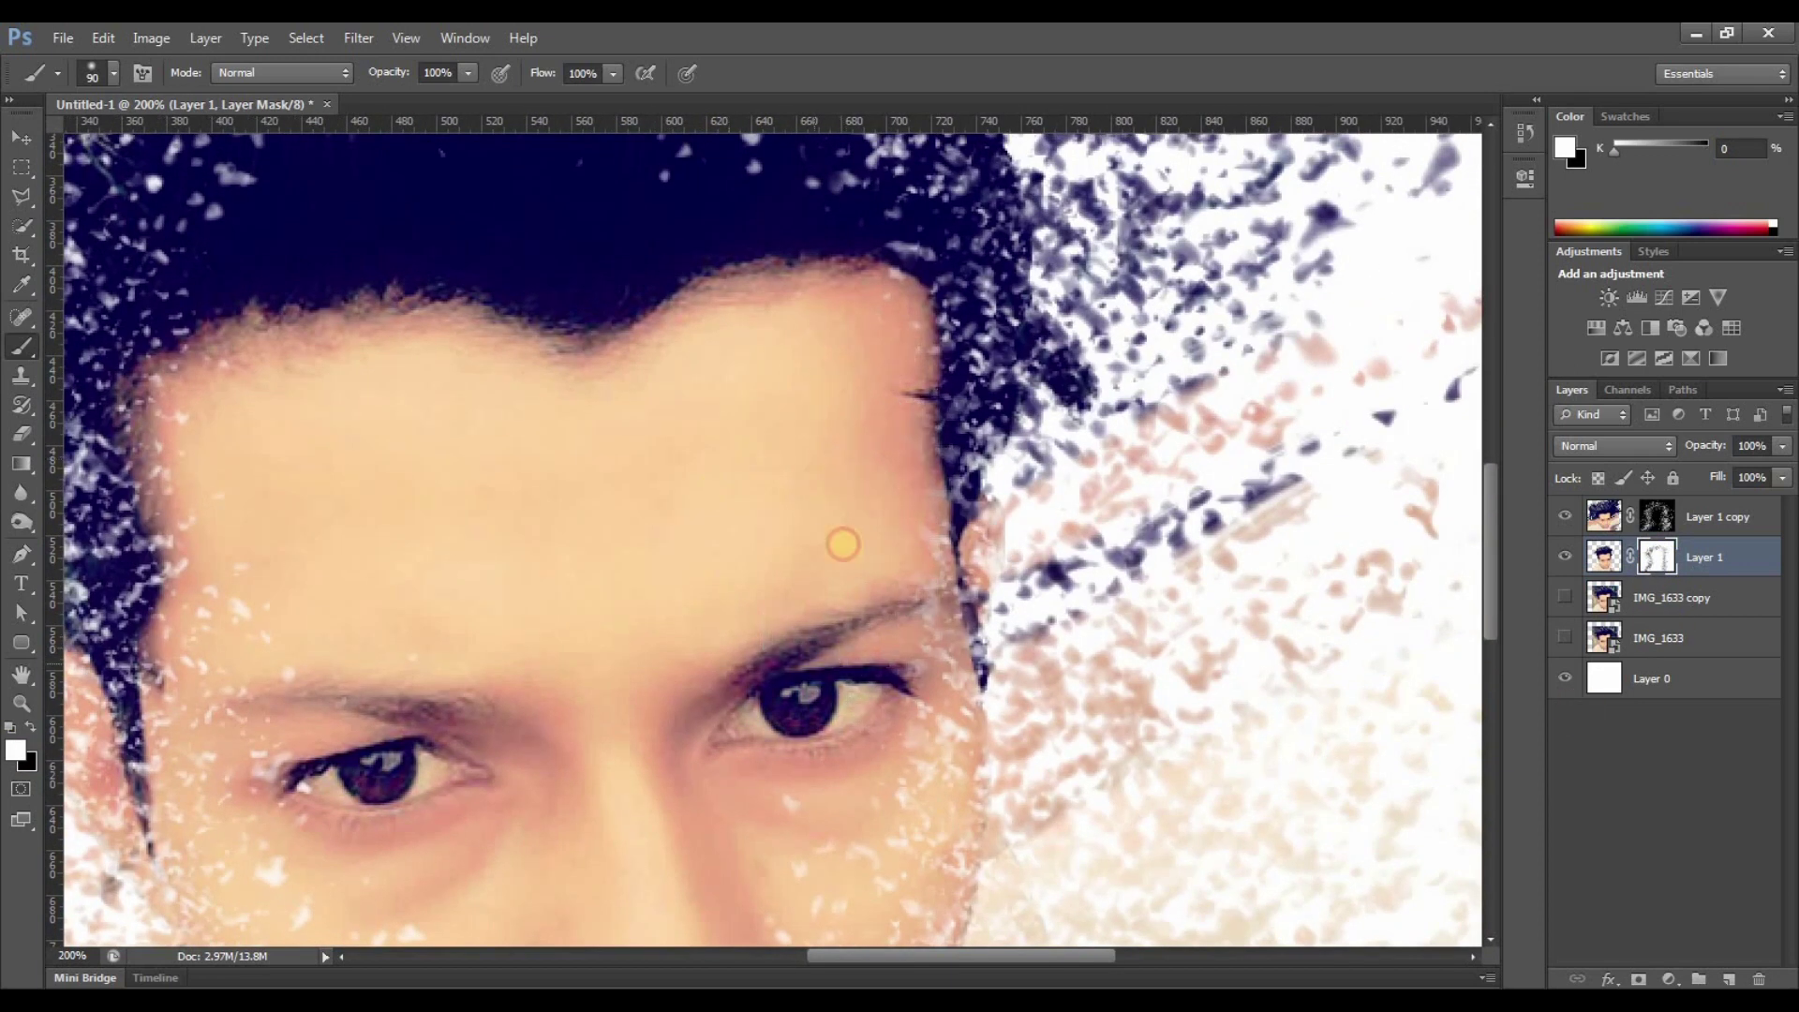
pyautogui.moveTo(772, 763); pyautogui.dragTo(852, 370)
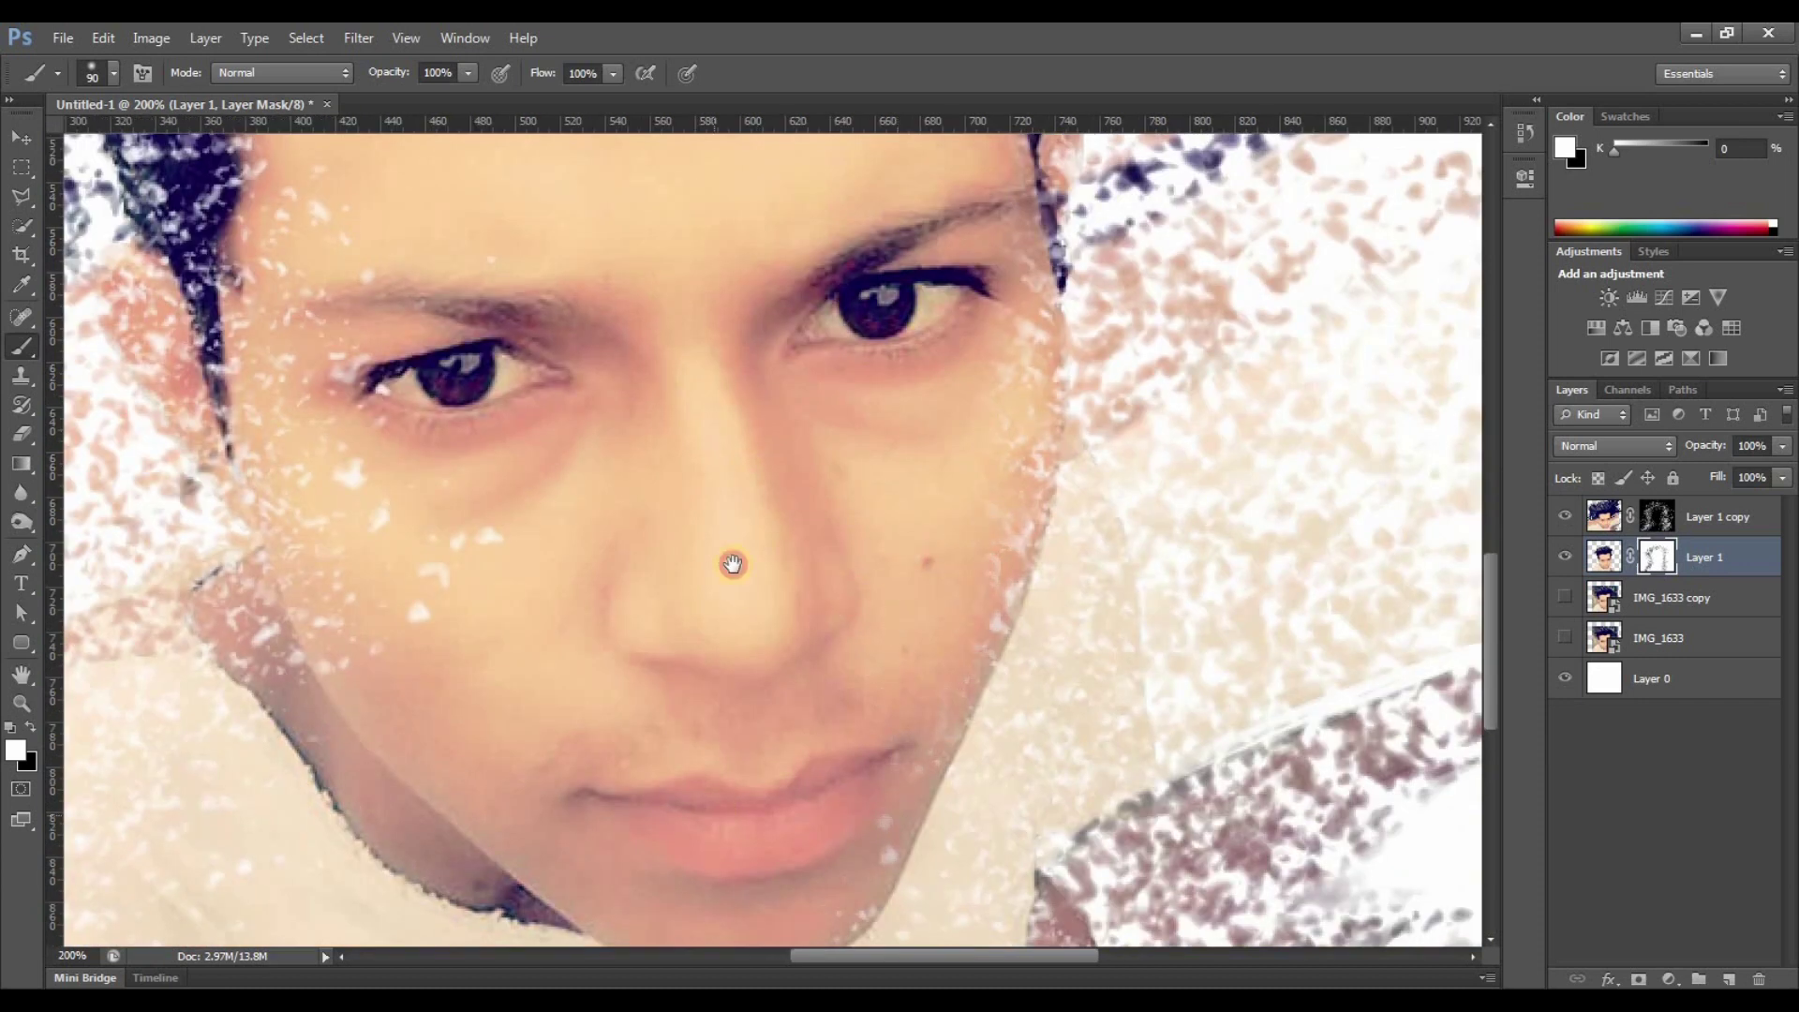
pyautogui.hscroll(3, 731, 562)
pyautogui.scroll(1, 712, 525)
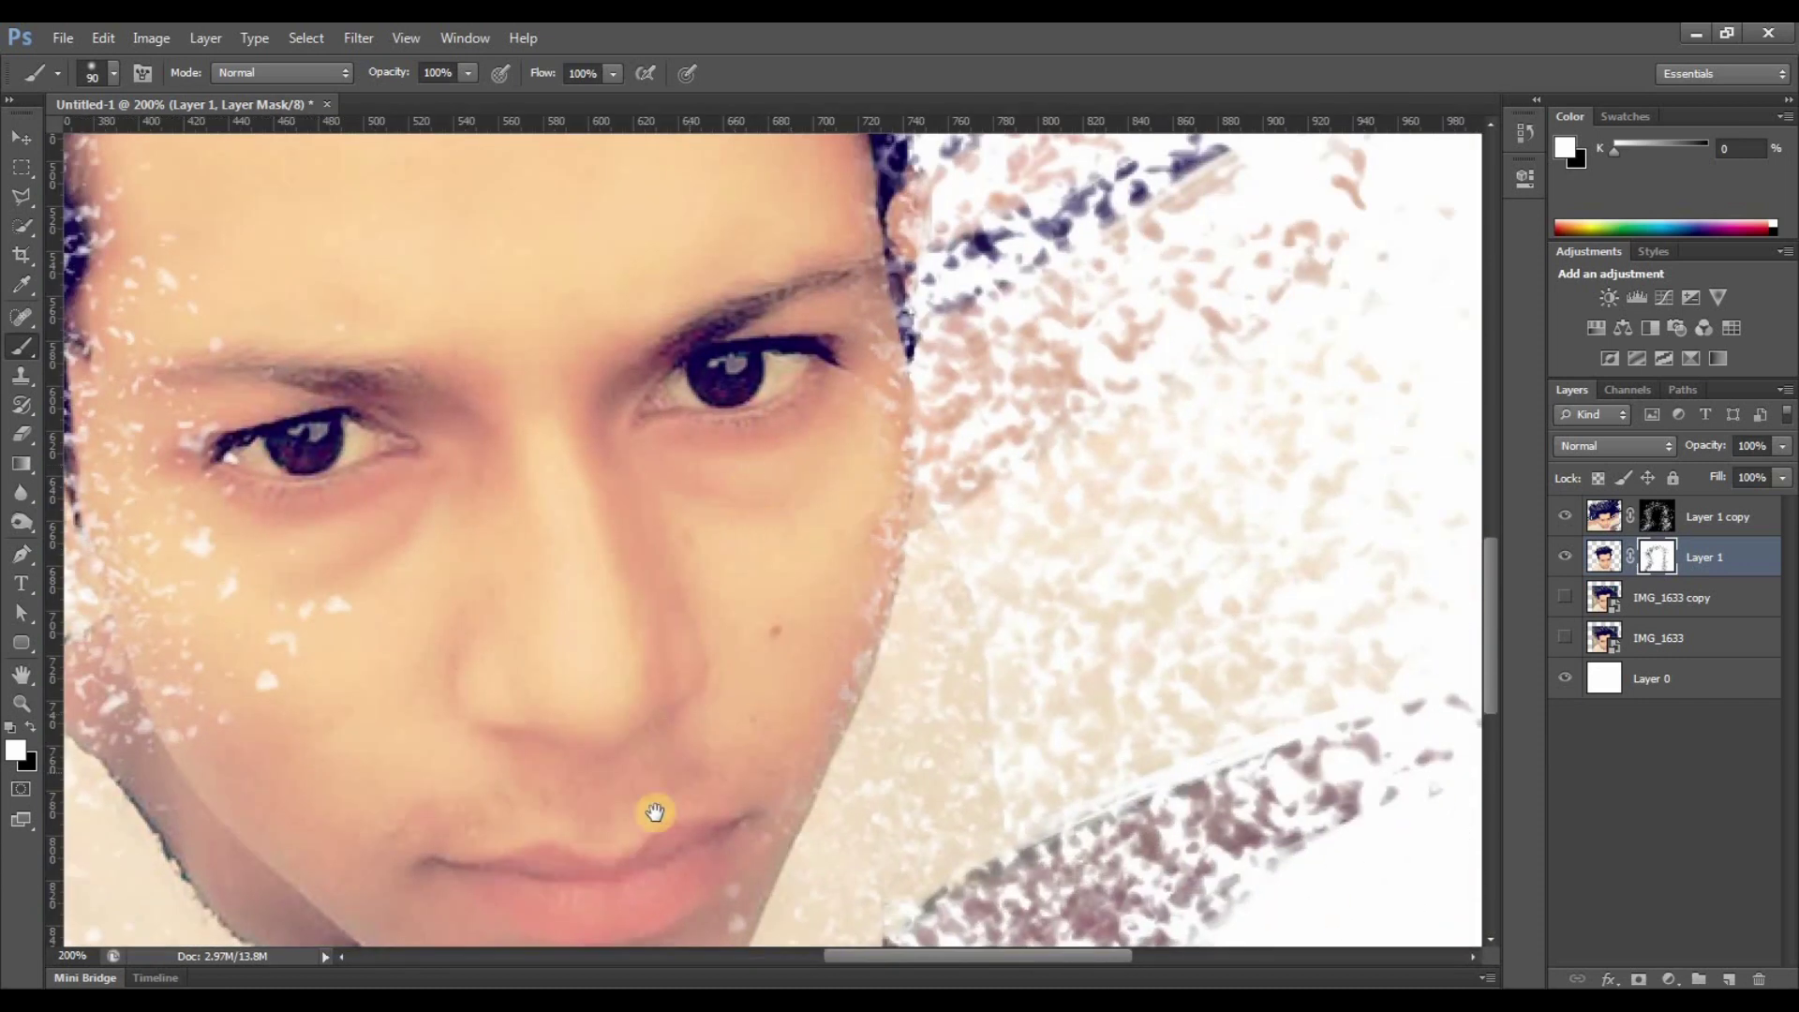
pyautogui.moveTo(655, 811); pyautogui.dragTo(681, 605)
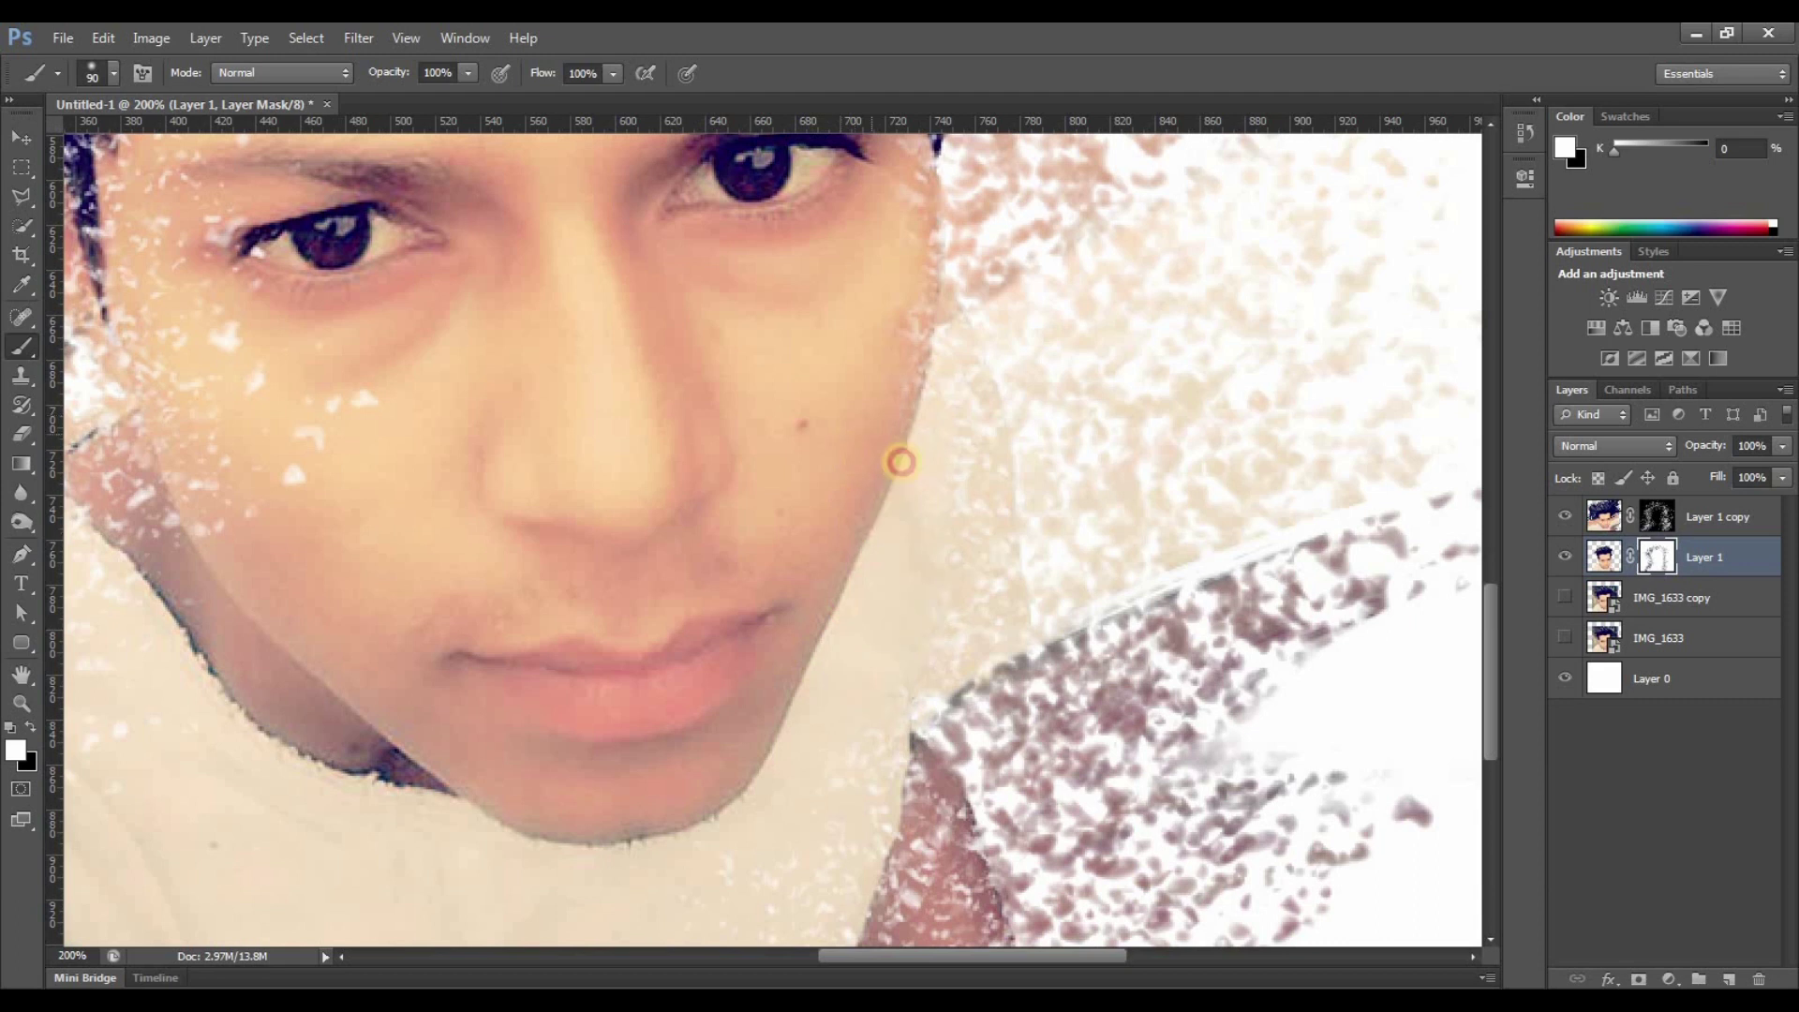
pyautogui.scroll(-3, 799, 740)
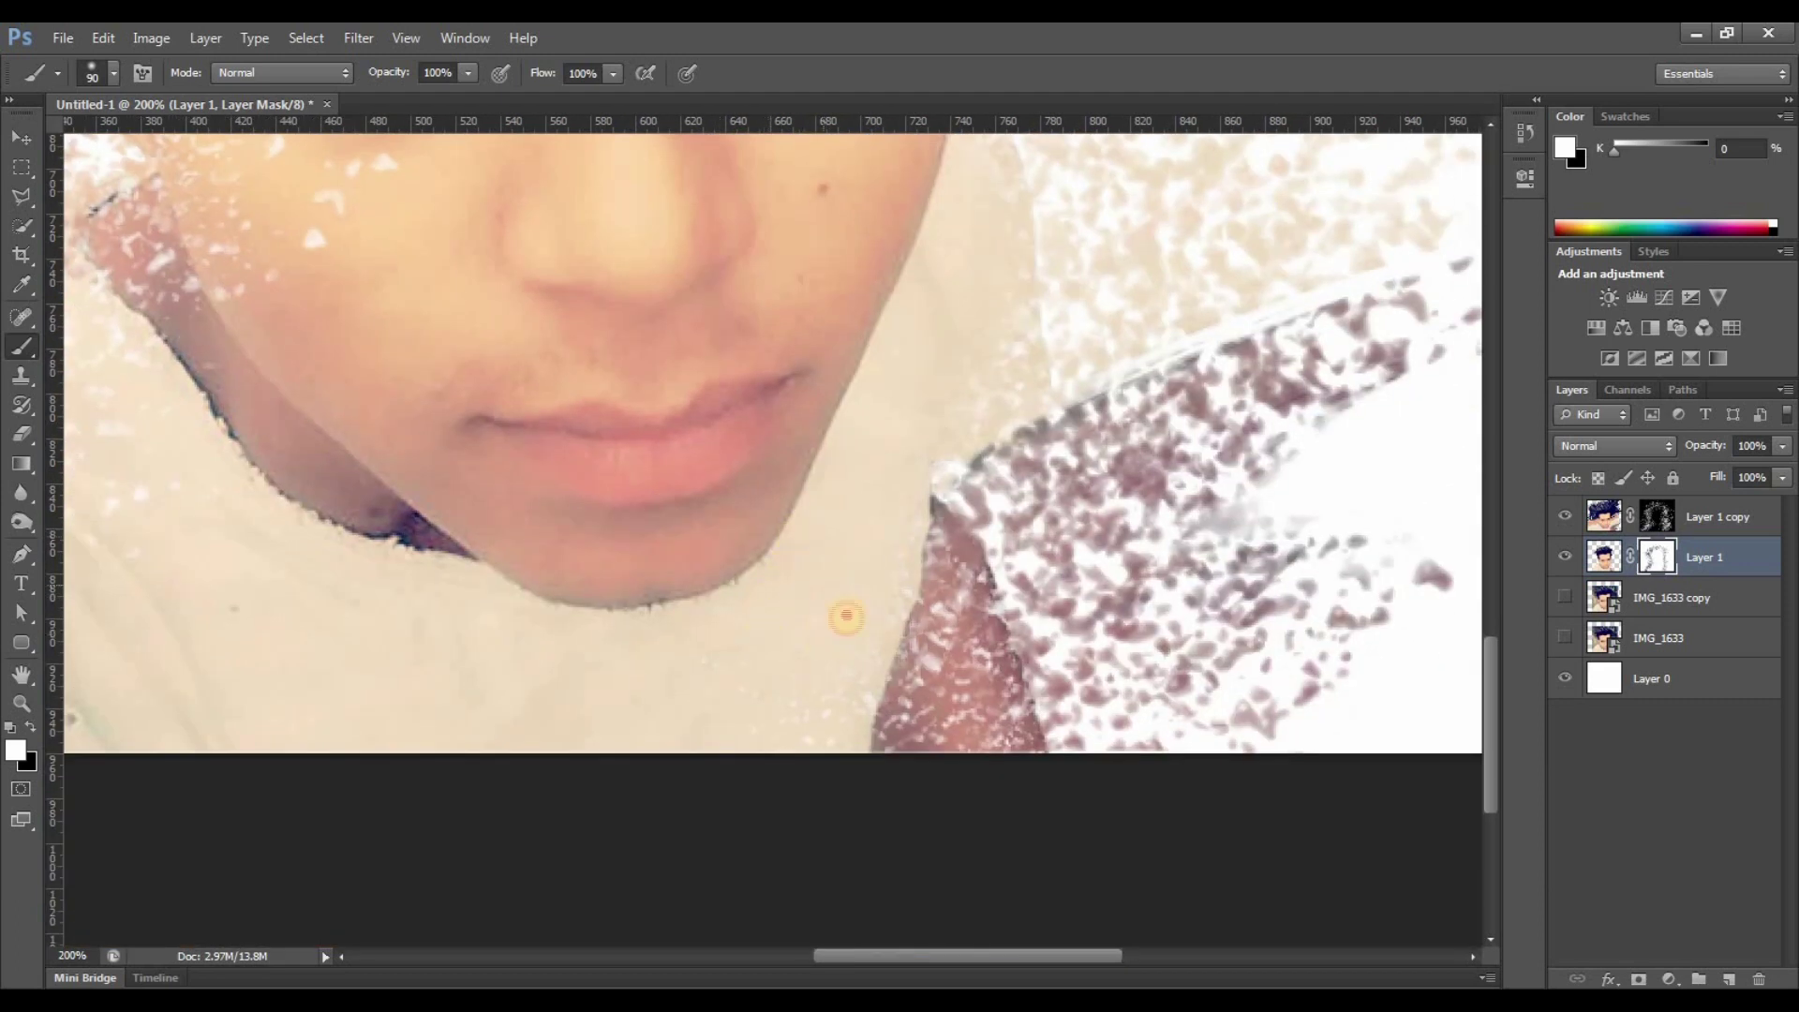
pyautogui.scroll(2, 654, 690)
pyautogui.scroll(1, 843, 562)
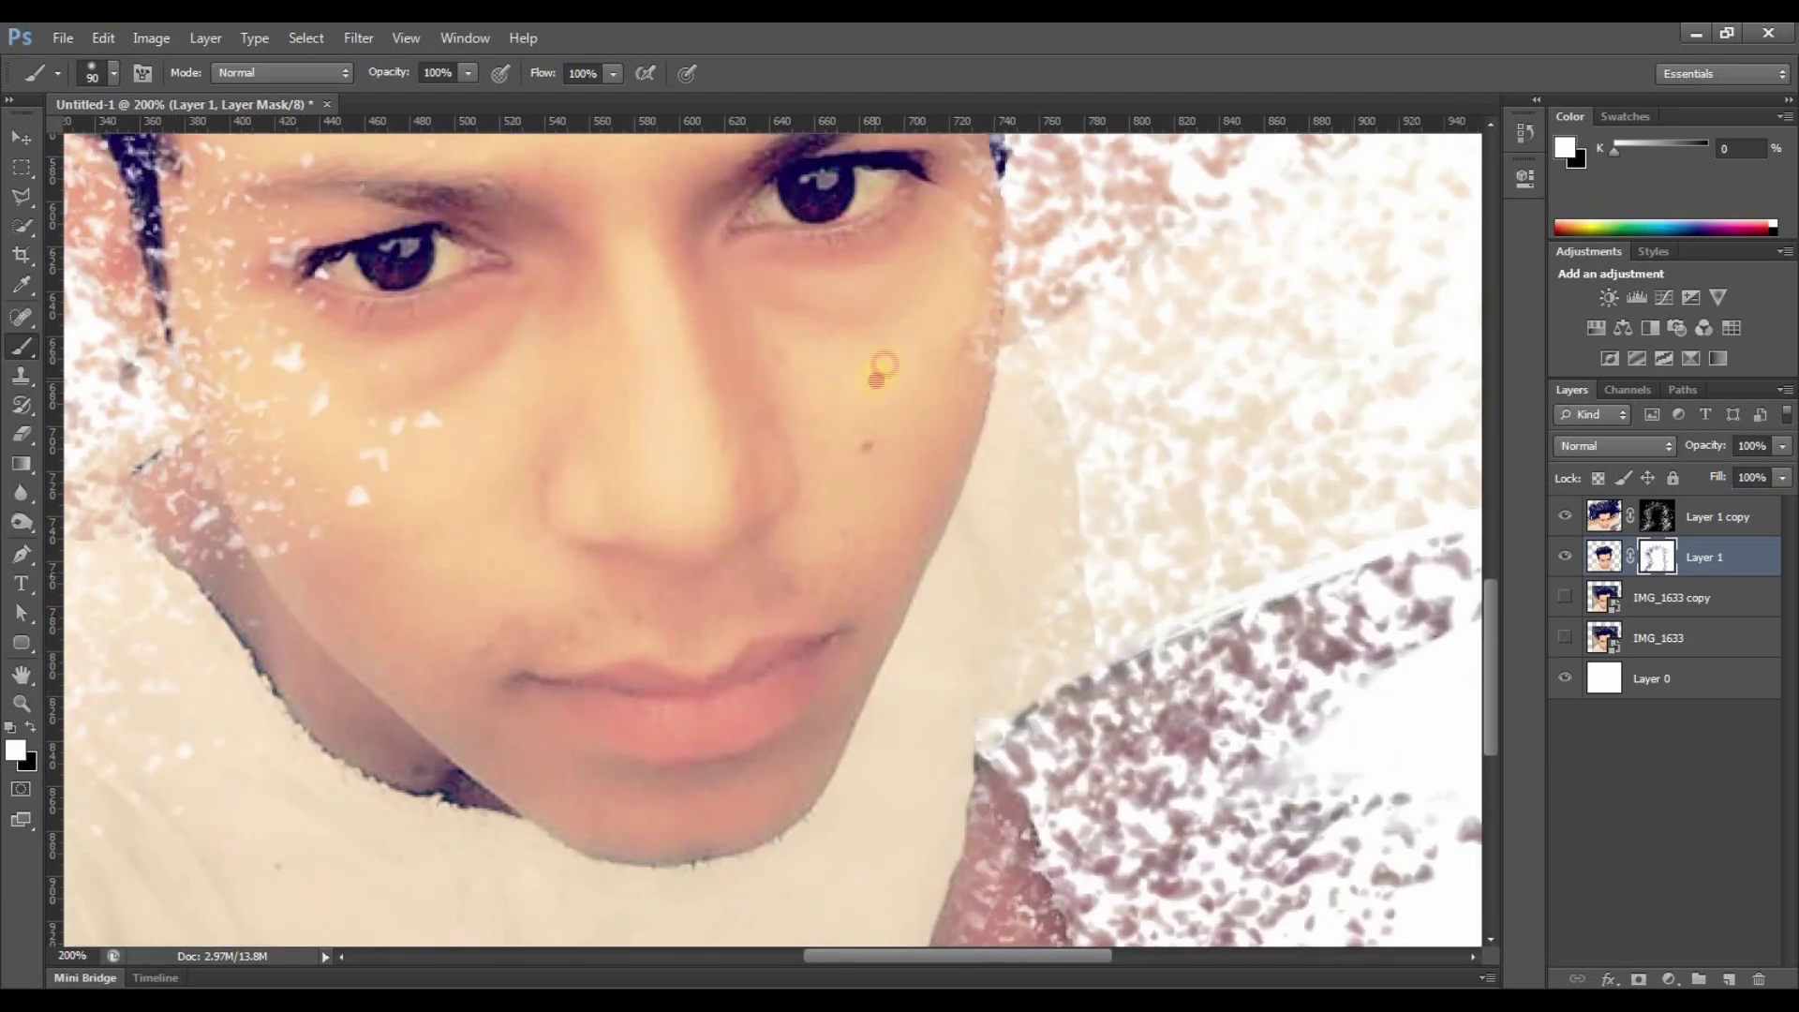
pyautogui.scroll(2, 914, 404)
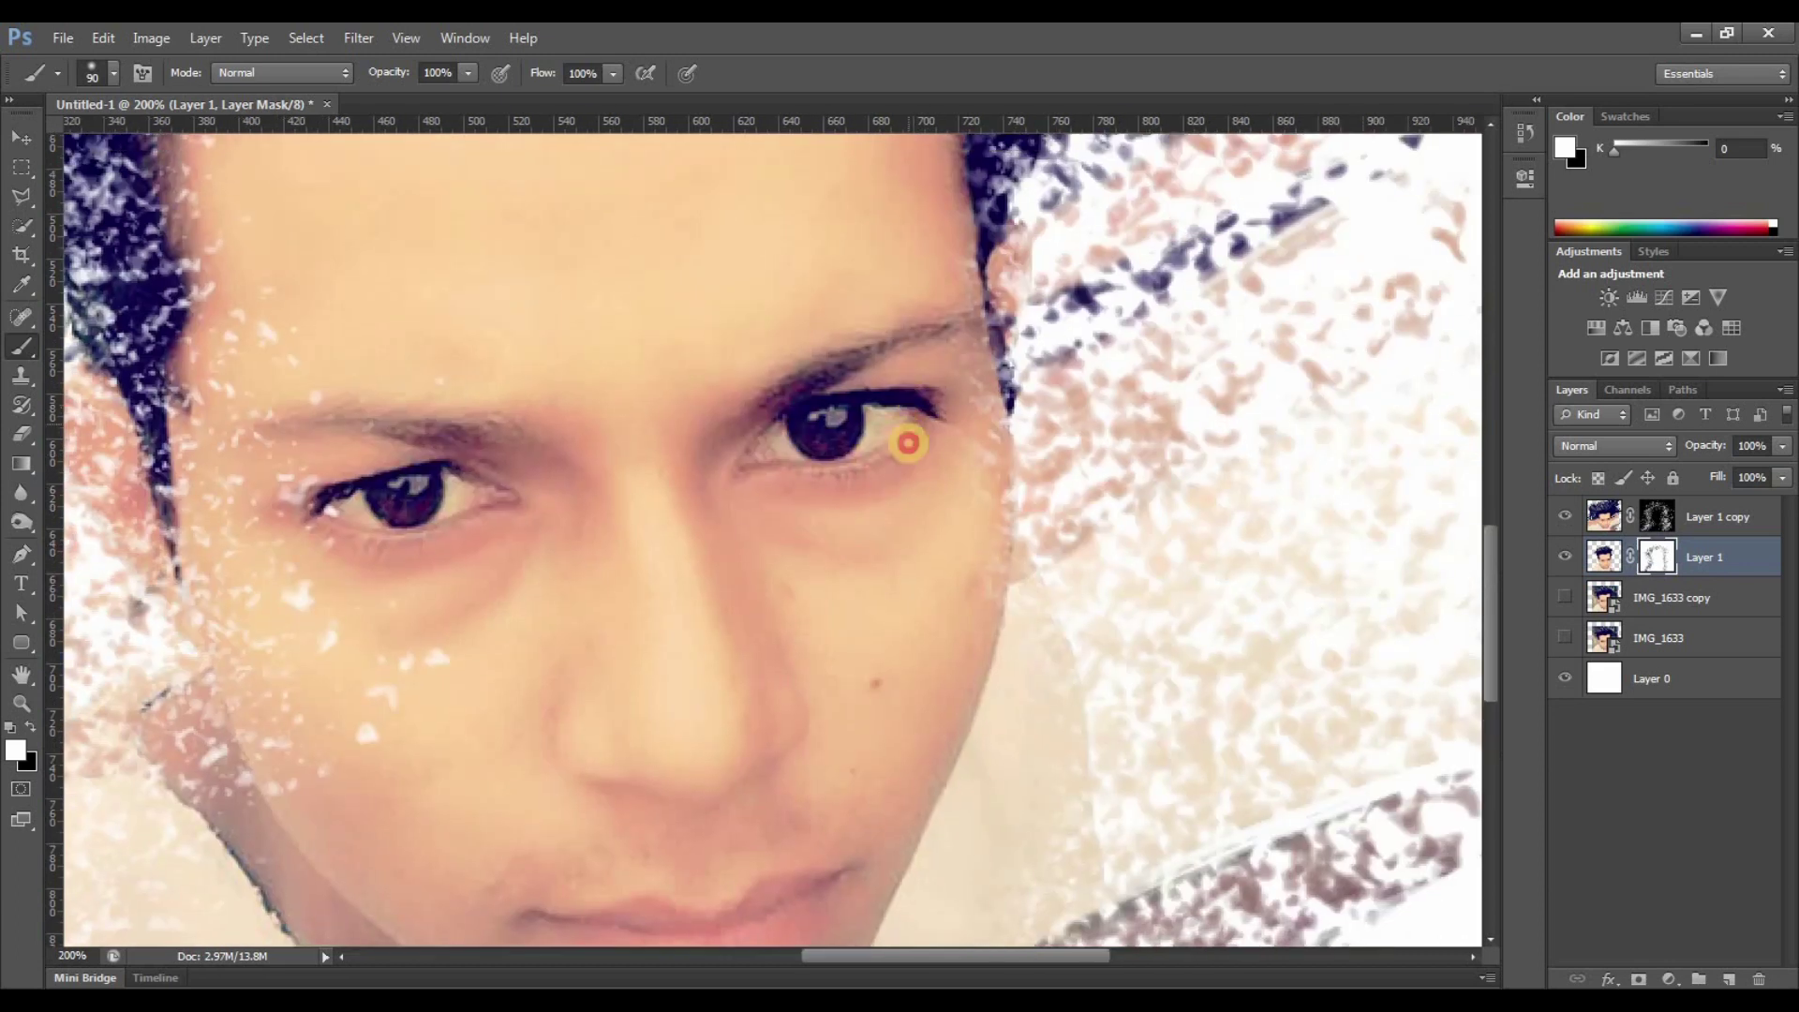
pyautogui.hscroll(-3, 659, 734)
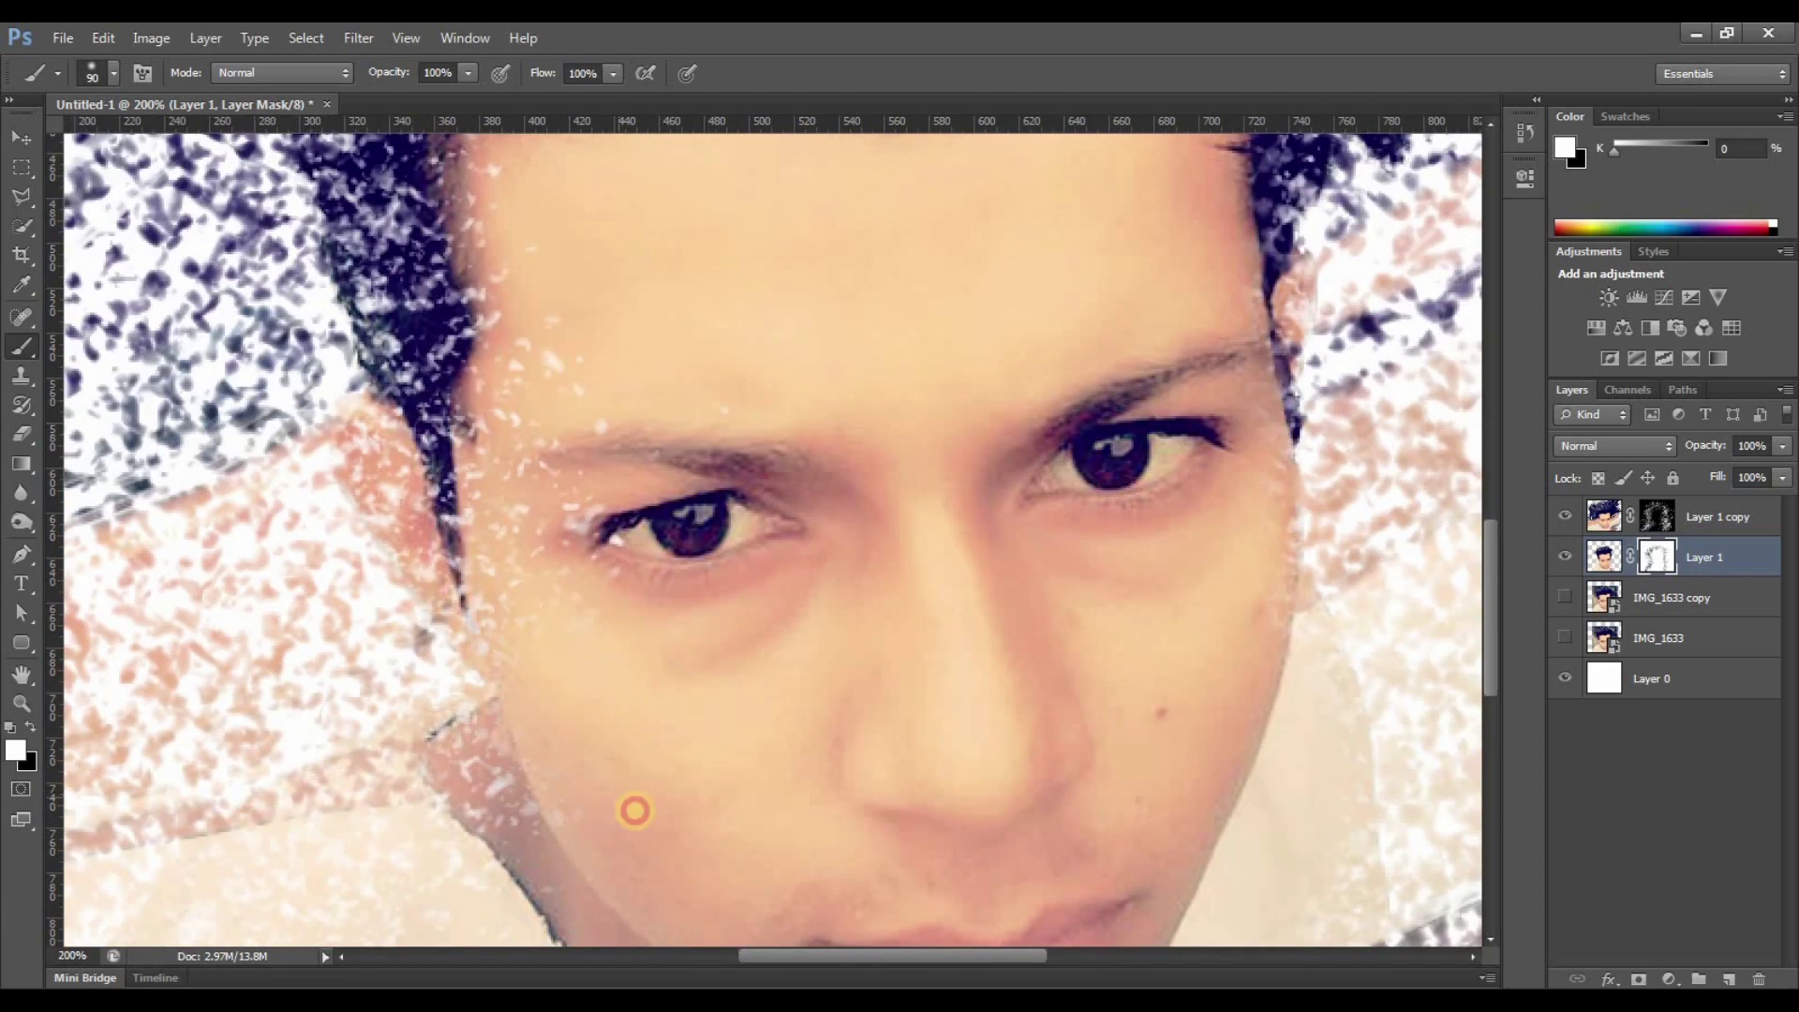
pyautogui.scroll(1, 656, 750)
pyautogui.hscroll(-1, 656, 749)
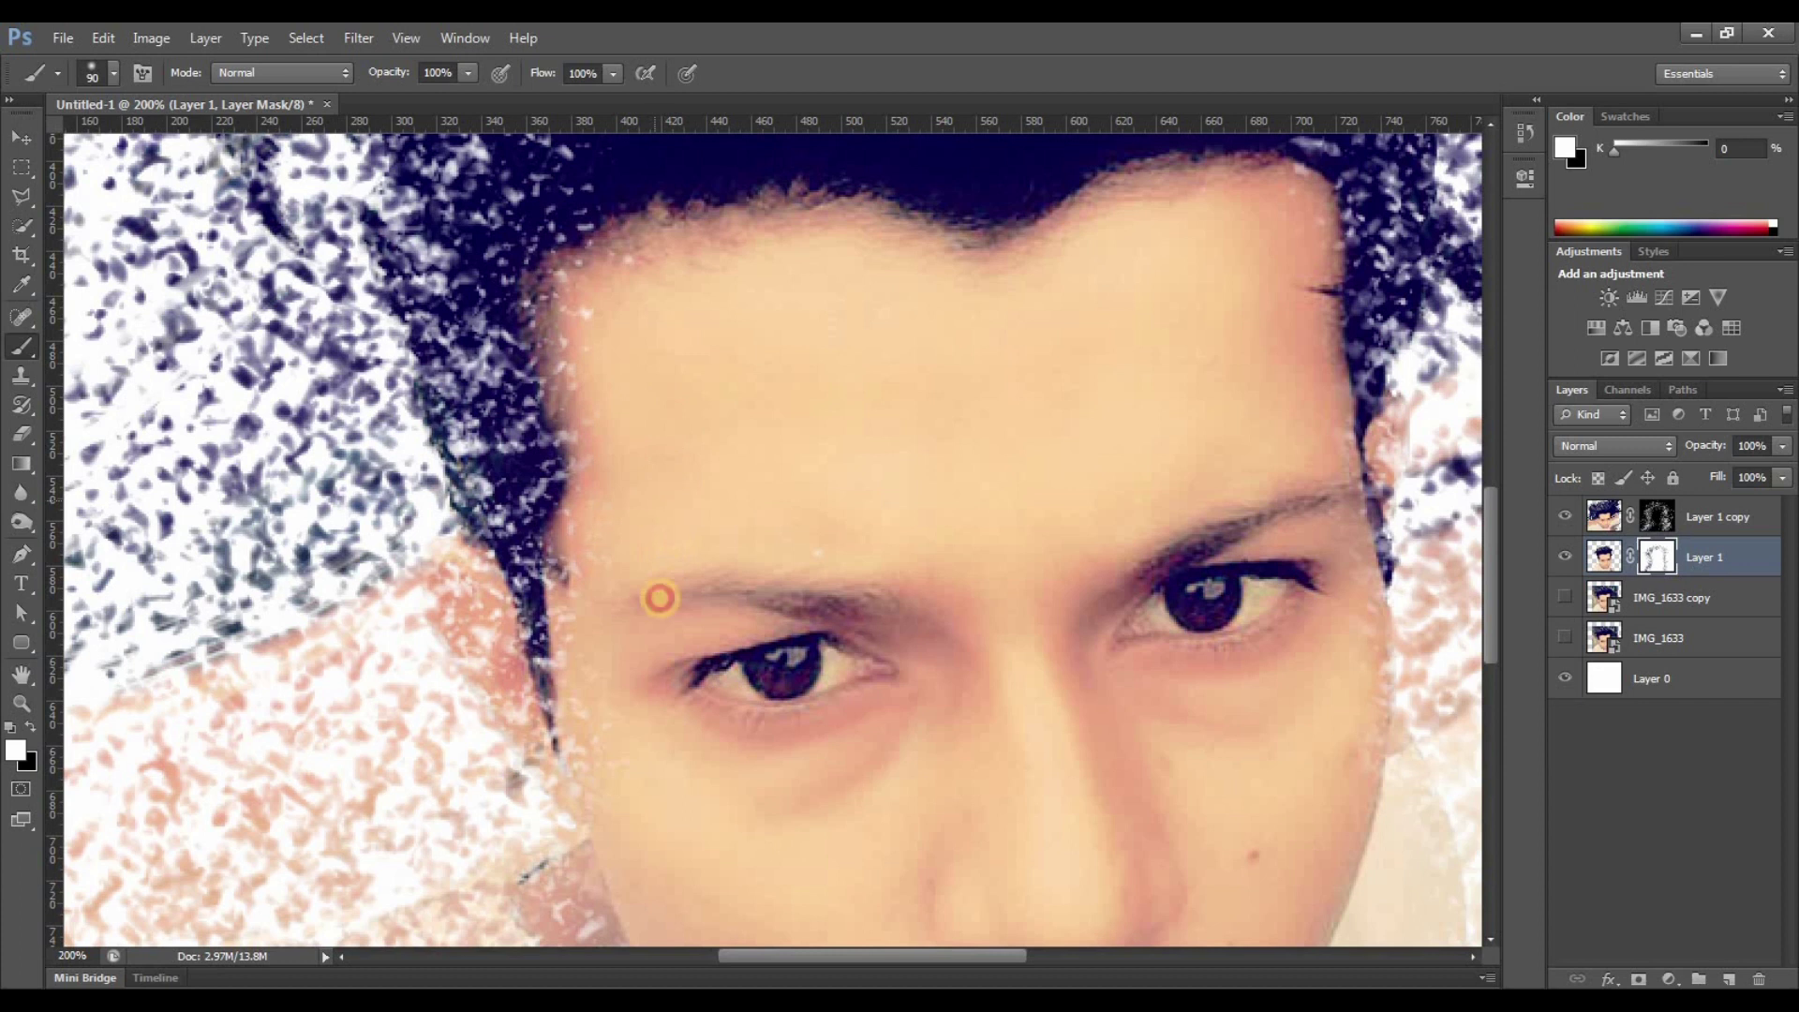
pyautogui.scroll(2, 749, 557)
# Clean the left hairline on Layer 1's mask, zoom out, and raise Layer 1 above Layer 1 copy.
pyautogui.moveTo(623, 497); pyautogui.dragTo(702, 721)
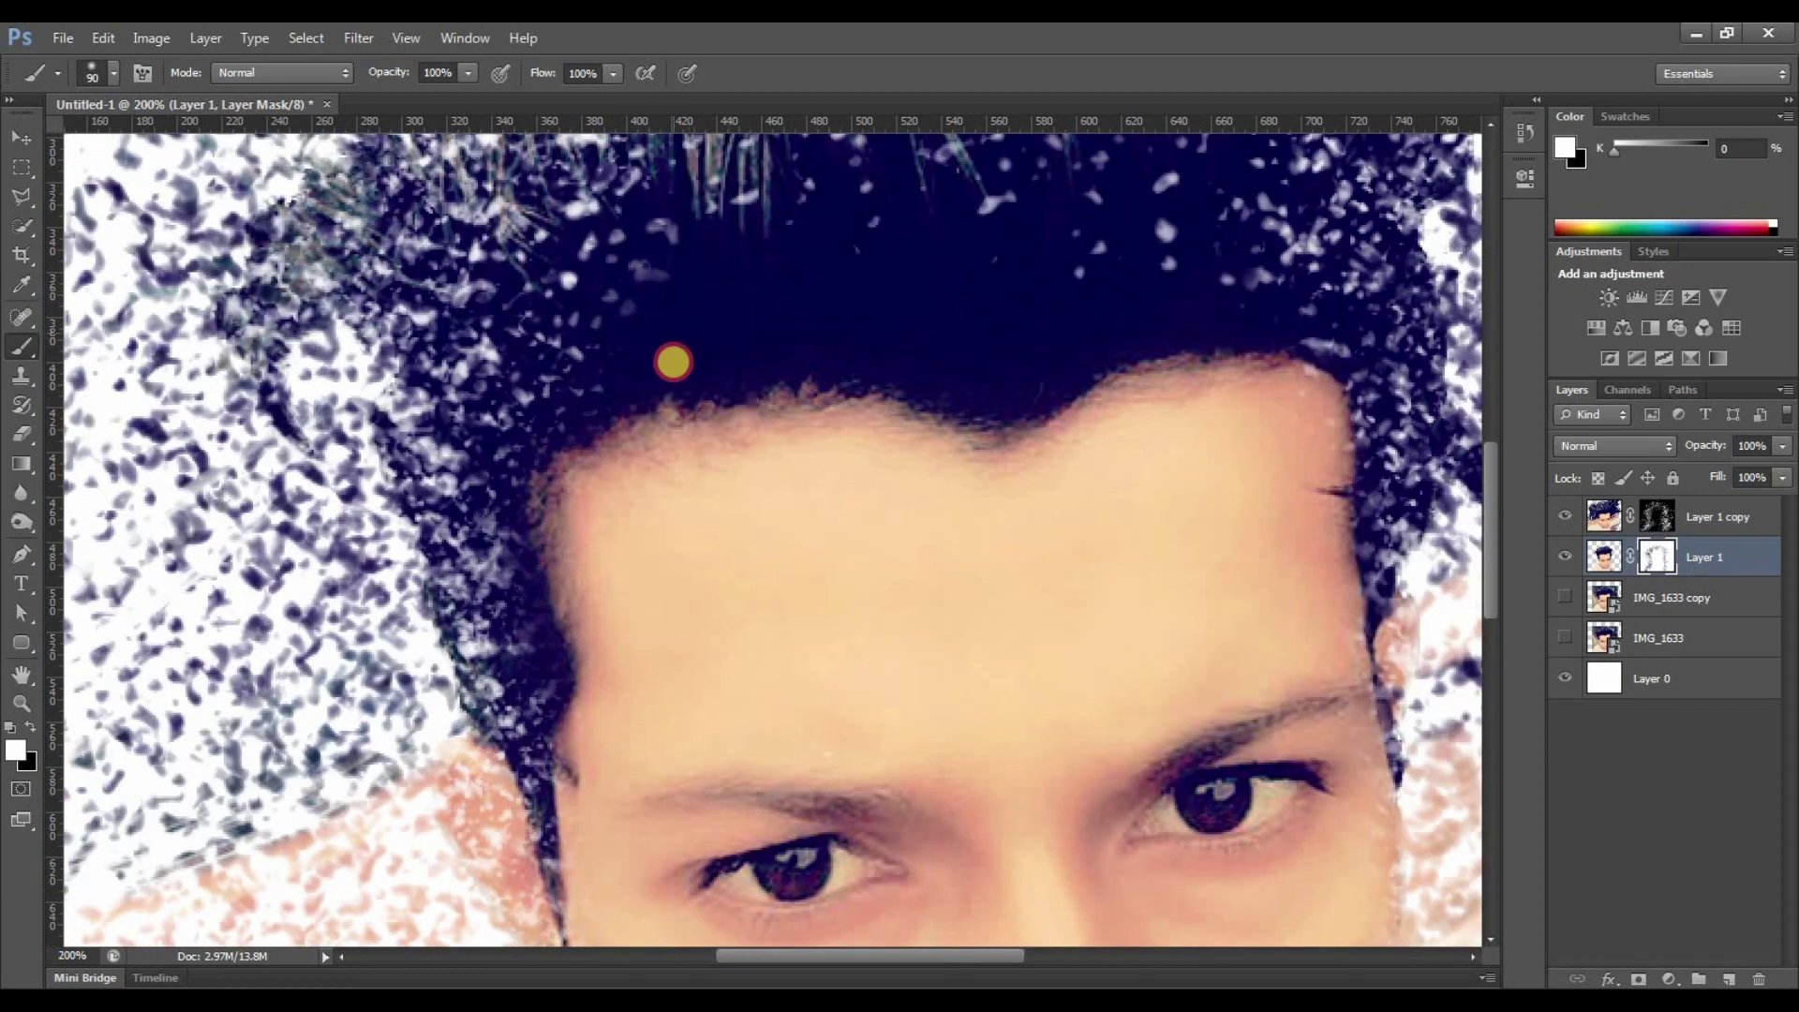
pyautogui.hotkey('ctrl', '-')
pyautogui.hotkey('ctrl', '-')
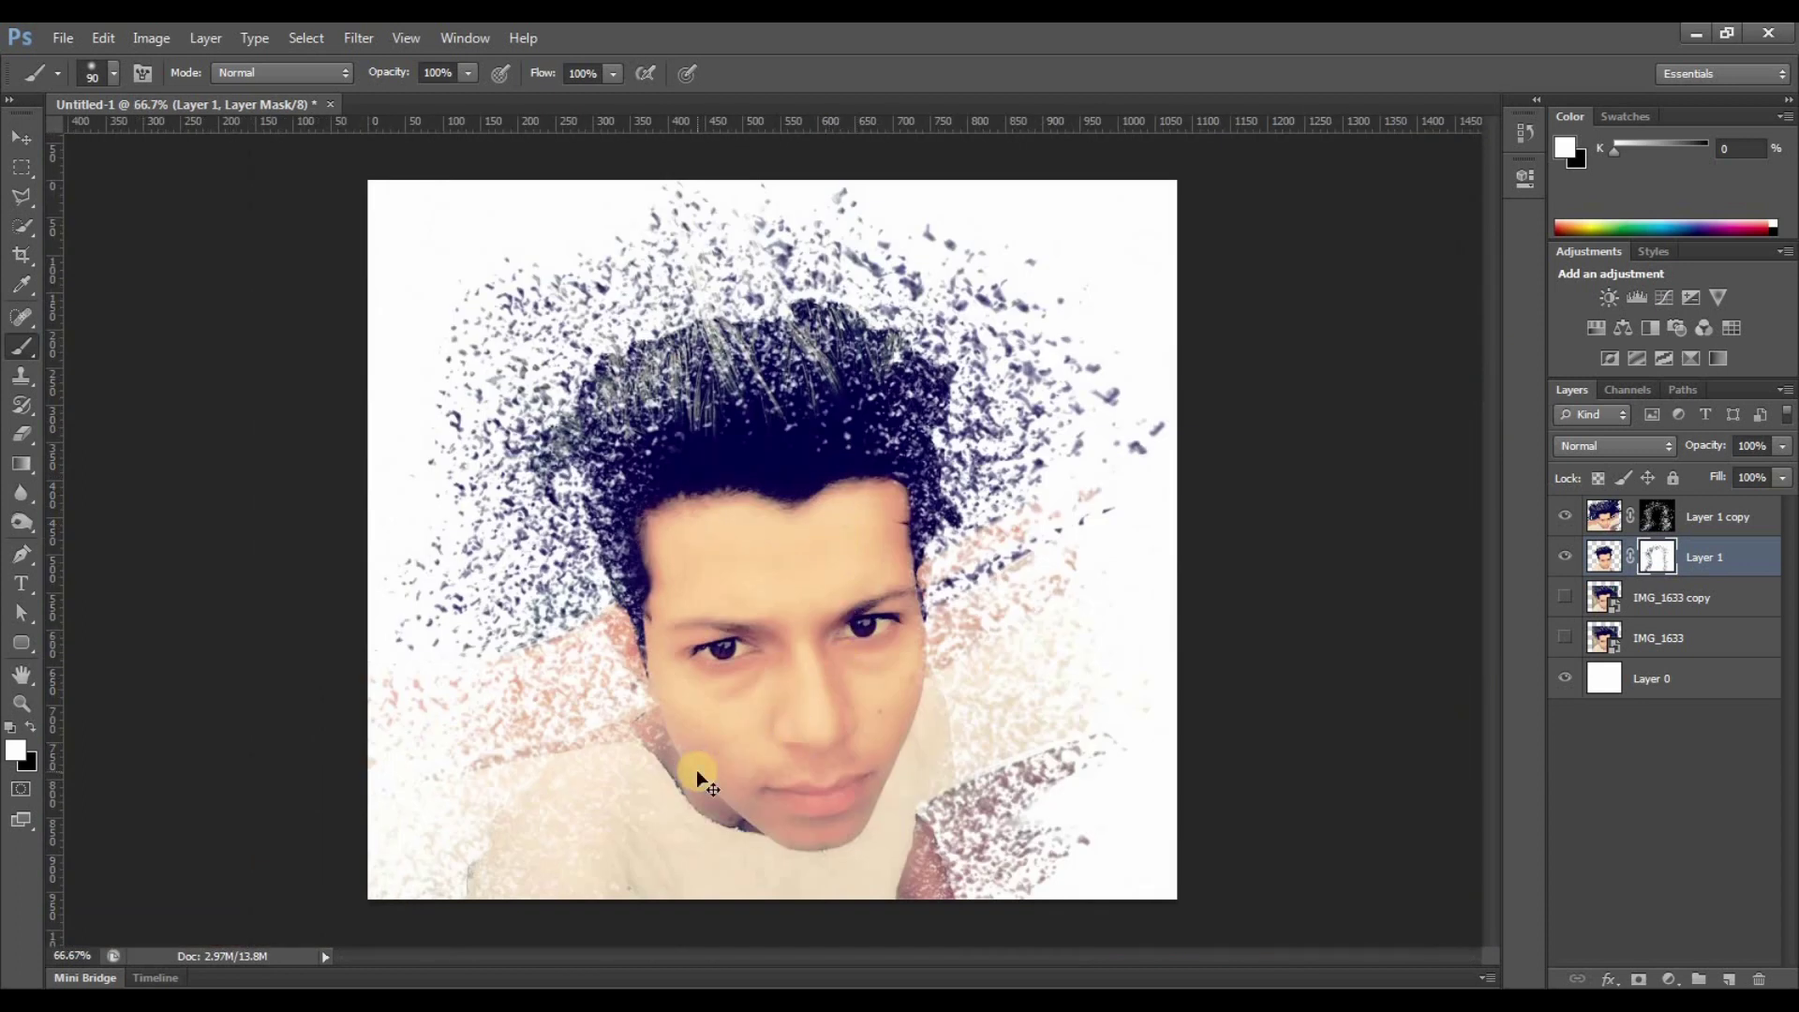
pyautogui.hotkey('ctrl', ']')
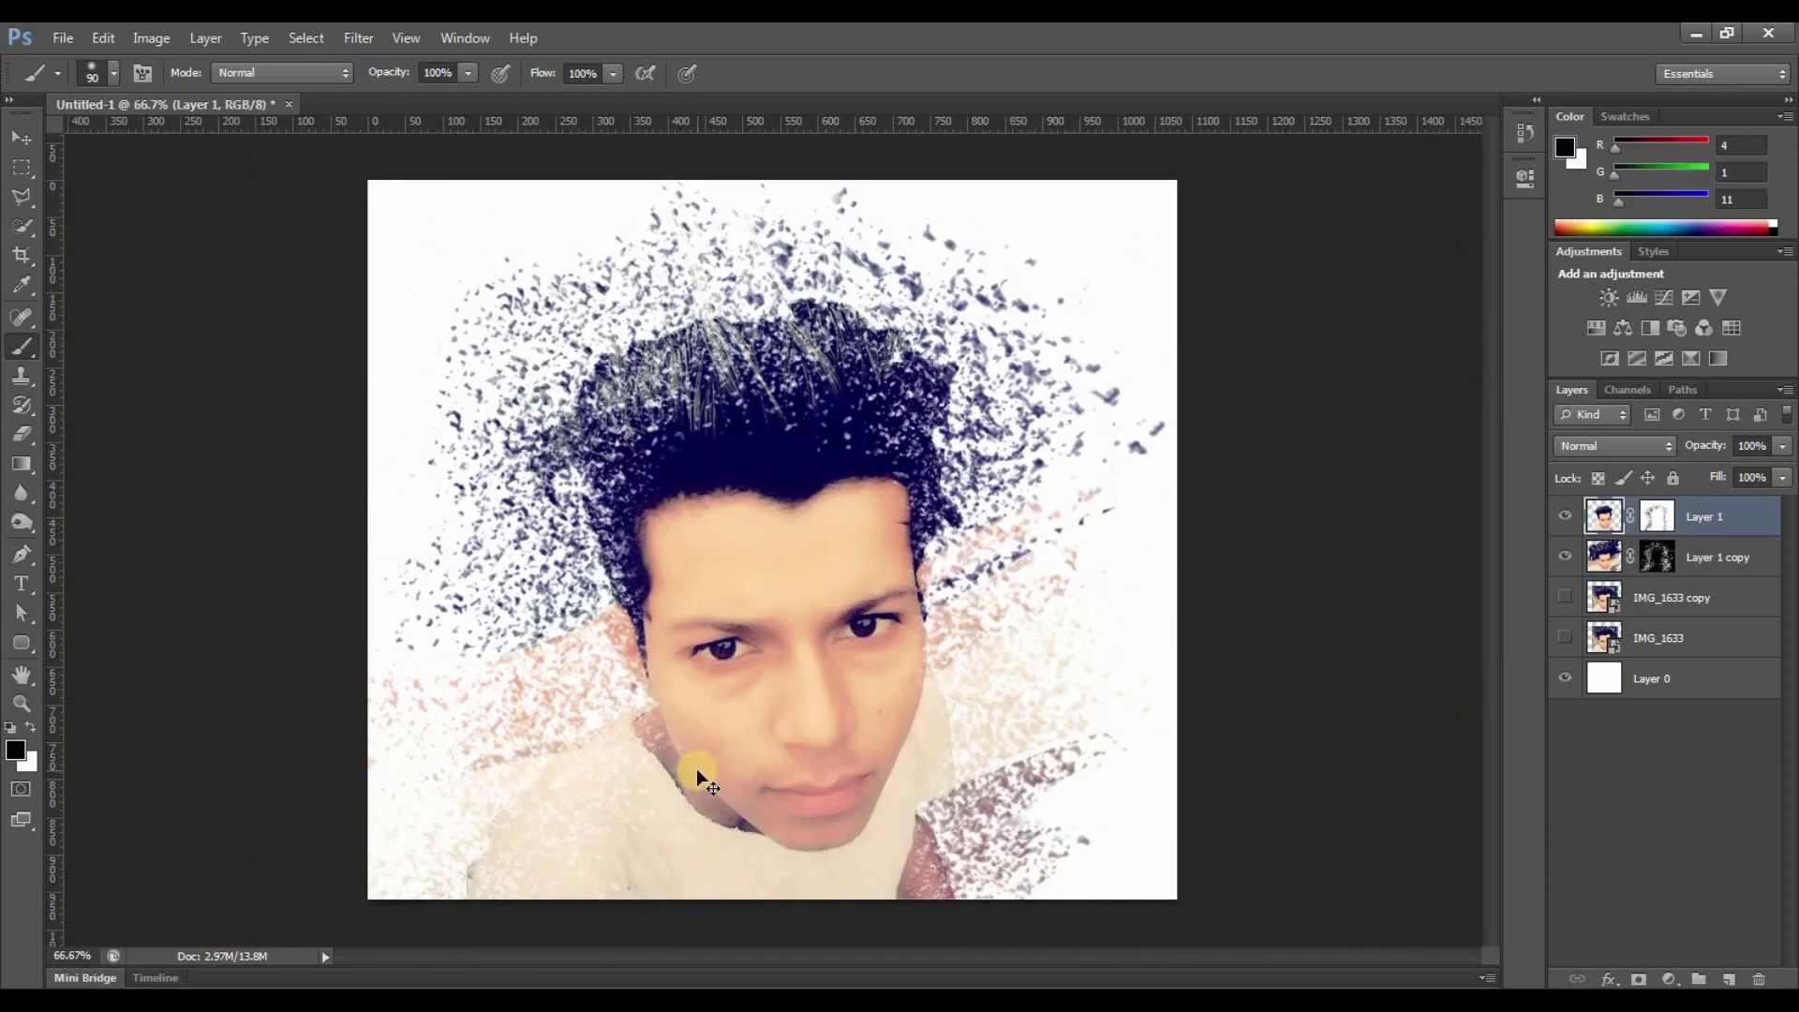
# Move Layer 1 back below Layer 1 copy and make Layer 1 visible.
pyautogui.hotkey('ctrl', 'z')
pyautogui.click(1571, 556)
pyautogui.click(801, 503)
# Paint solid dark hair back across the whole hairline on Layer 1's mask.
pyautogui.scroll(2, 813, 510)
pyautogui.scroll(1, 882, 710)
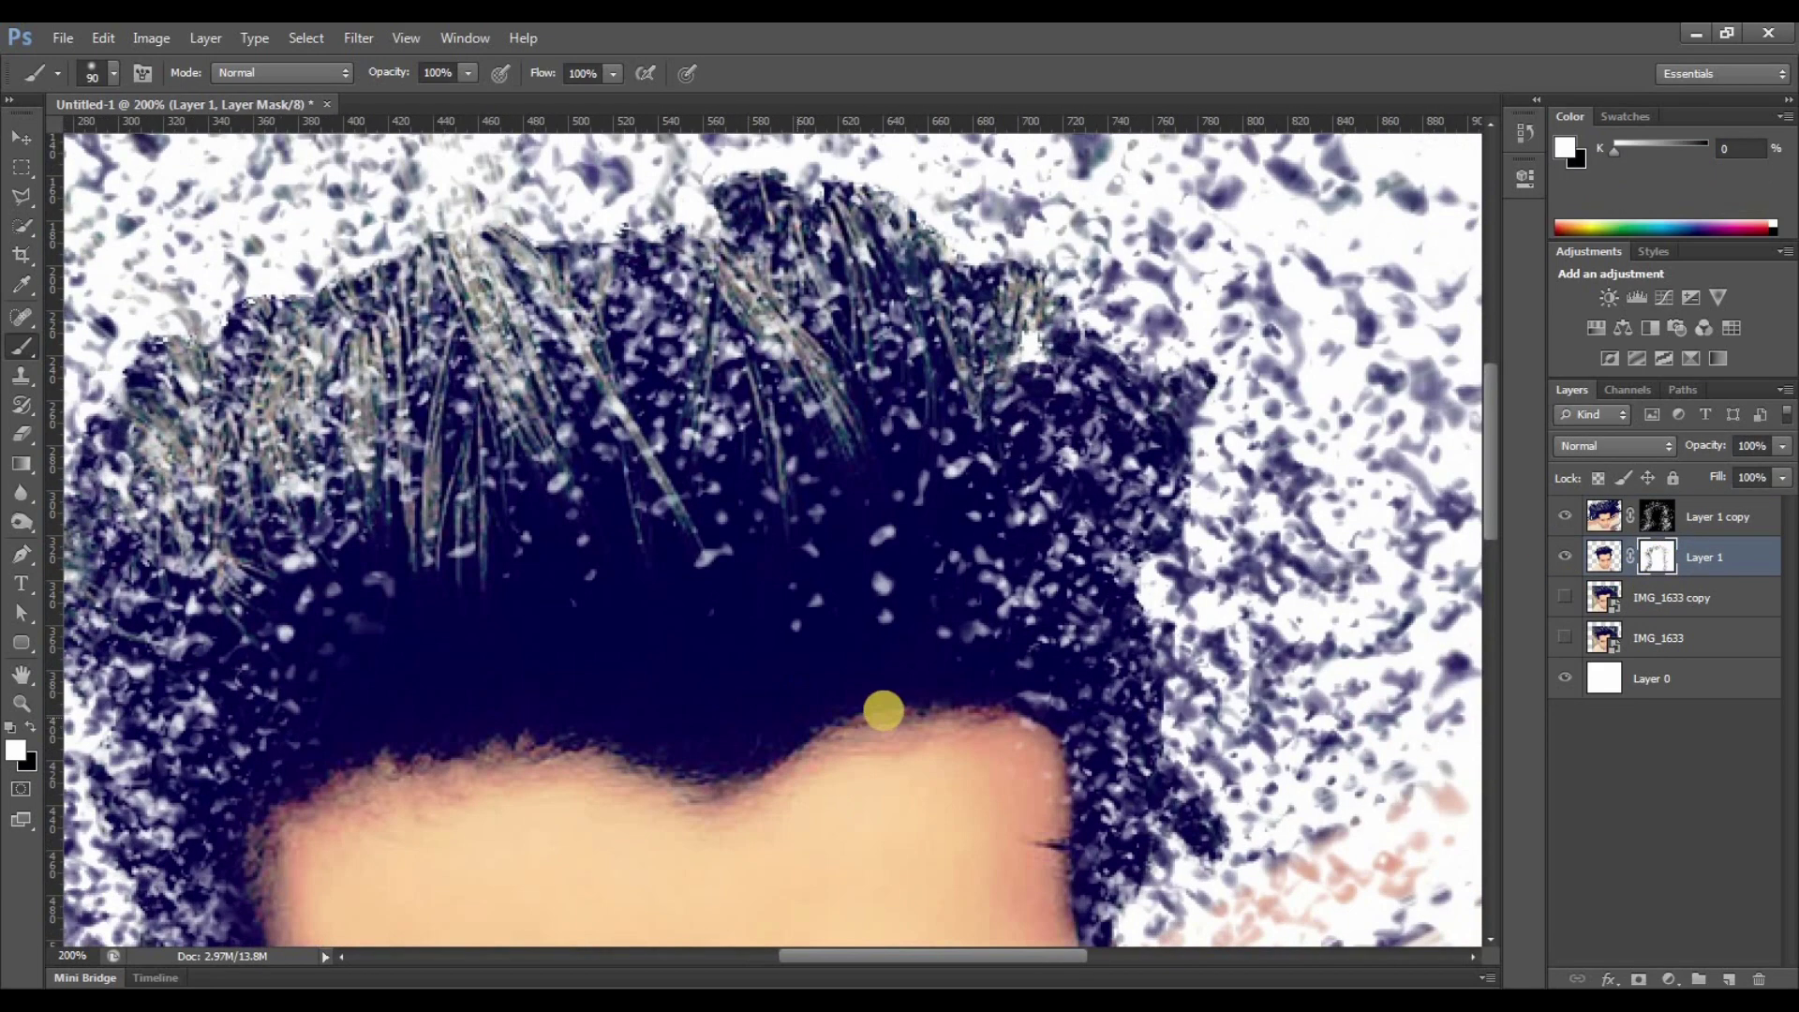
pyautogui.moveTo(892, 721)
pyautogui.mouseDown()
pyautogui.moveTo(940, 630)
pyautogui.moveTo(683, 603)
pyautogui.moveTo(365, 666)
pyautogui.moveTo(363, 712)
pyautogui.mouseUp()
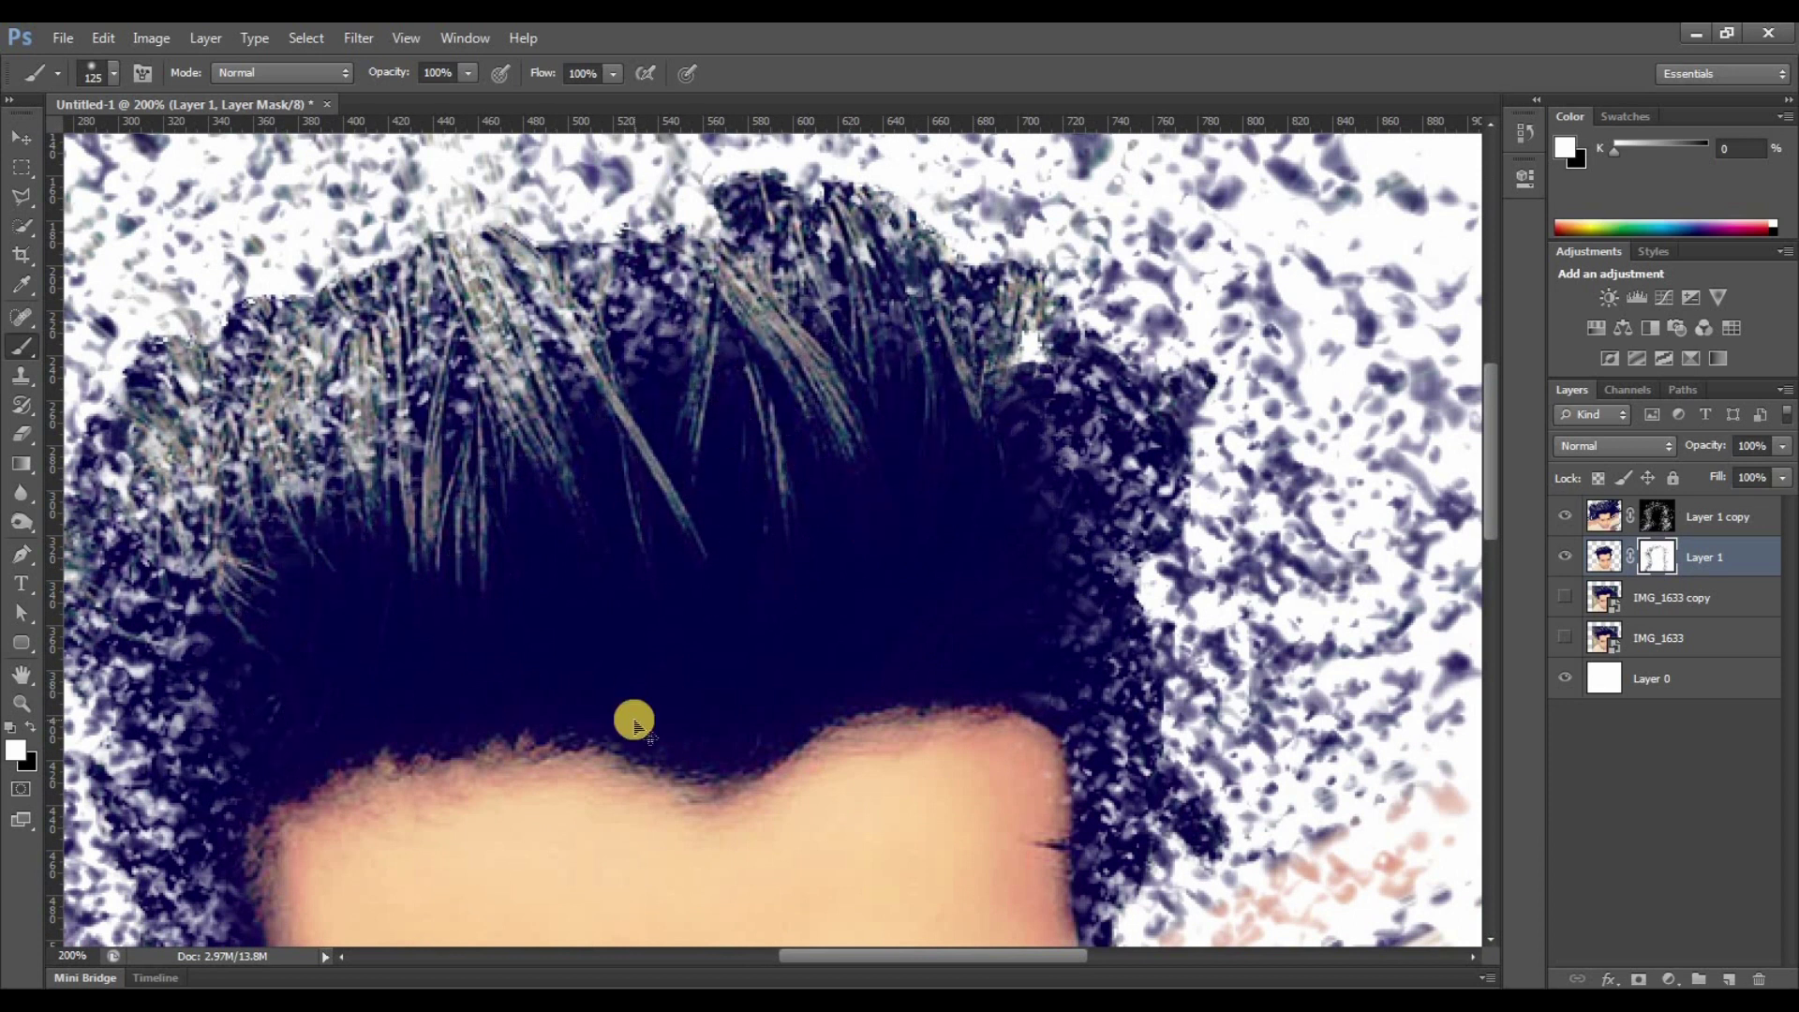
pyautogui.scroll(-3, 637, 726)
pyautogui.moveTo(734, 488); pyautogui.dragTo(661, 452)
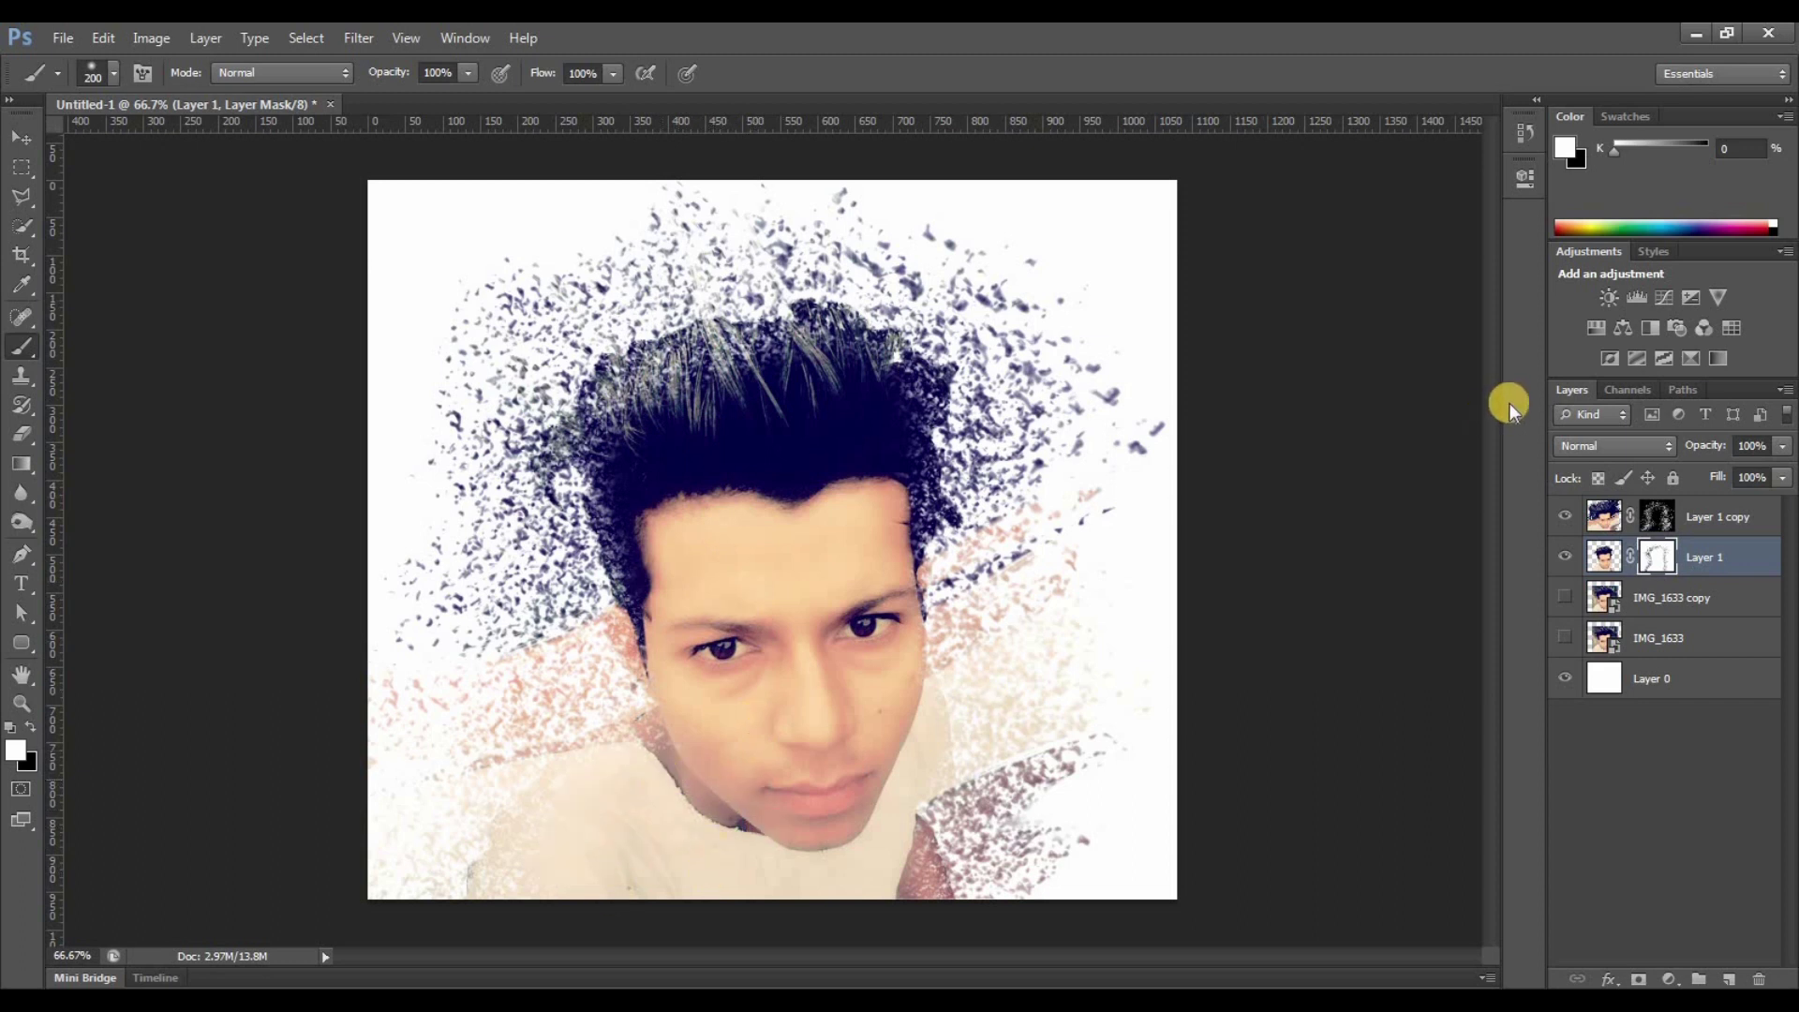
pyautogui.click(1657, 518)
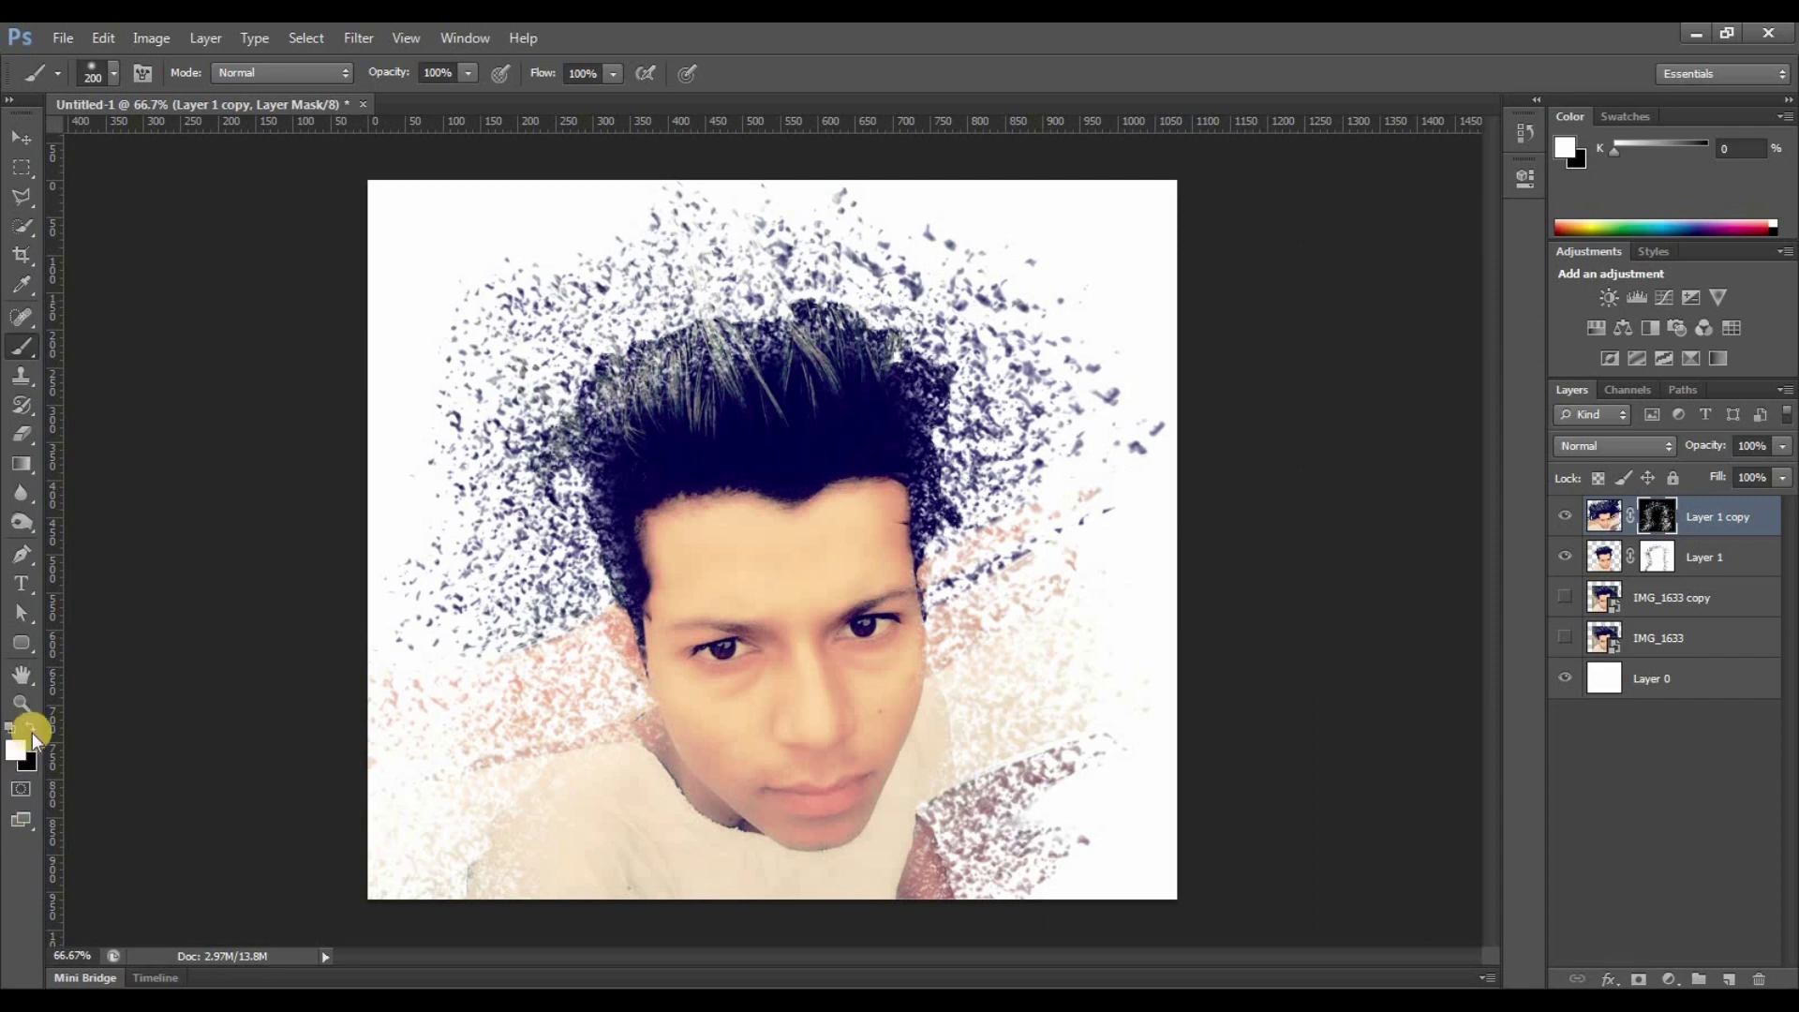
# Paint out the lower-right stray particles, then zoom to 100% and compare the face.
pyautogui.moveTo(1116, 707); pyautogui.dragTo(1068, 863)
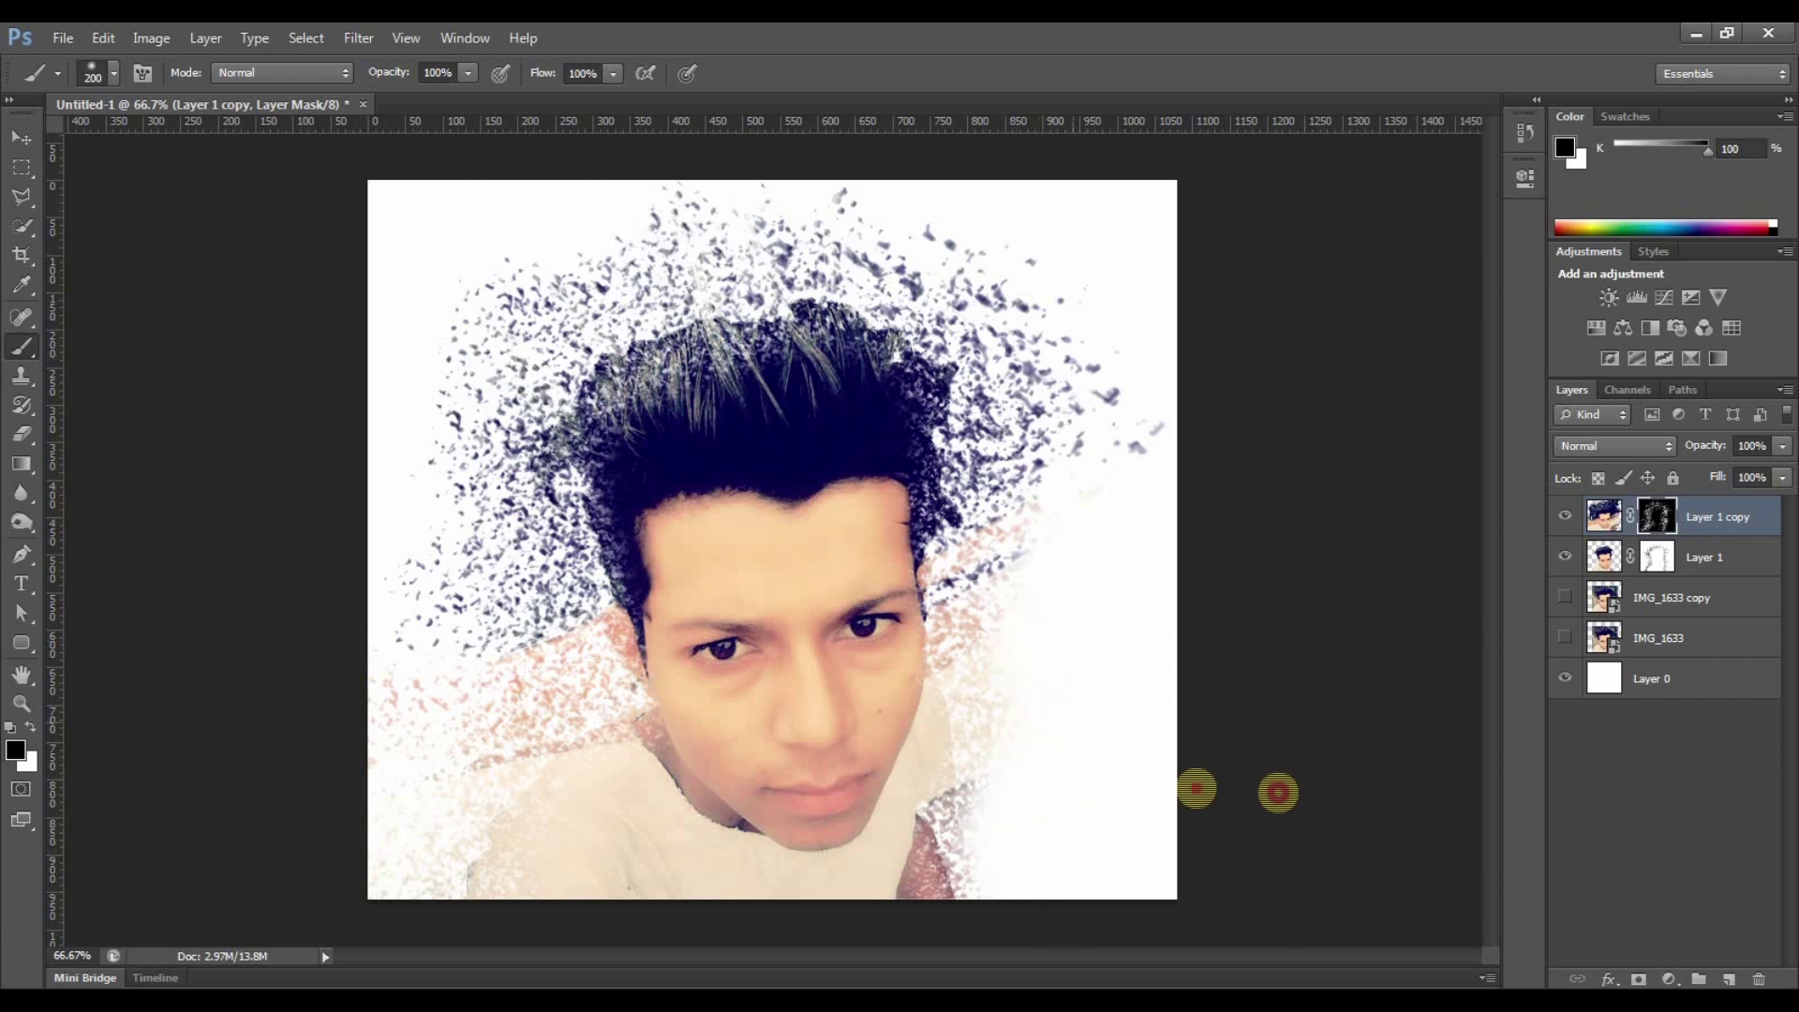
pyautogui.click(1244, 478)
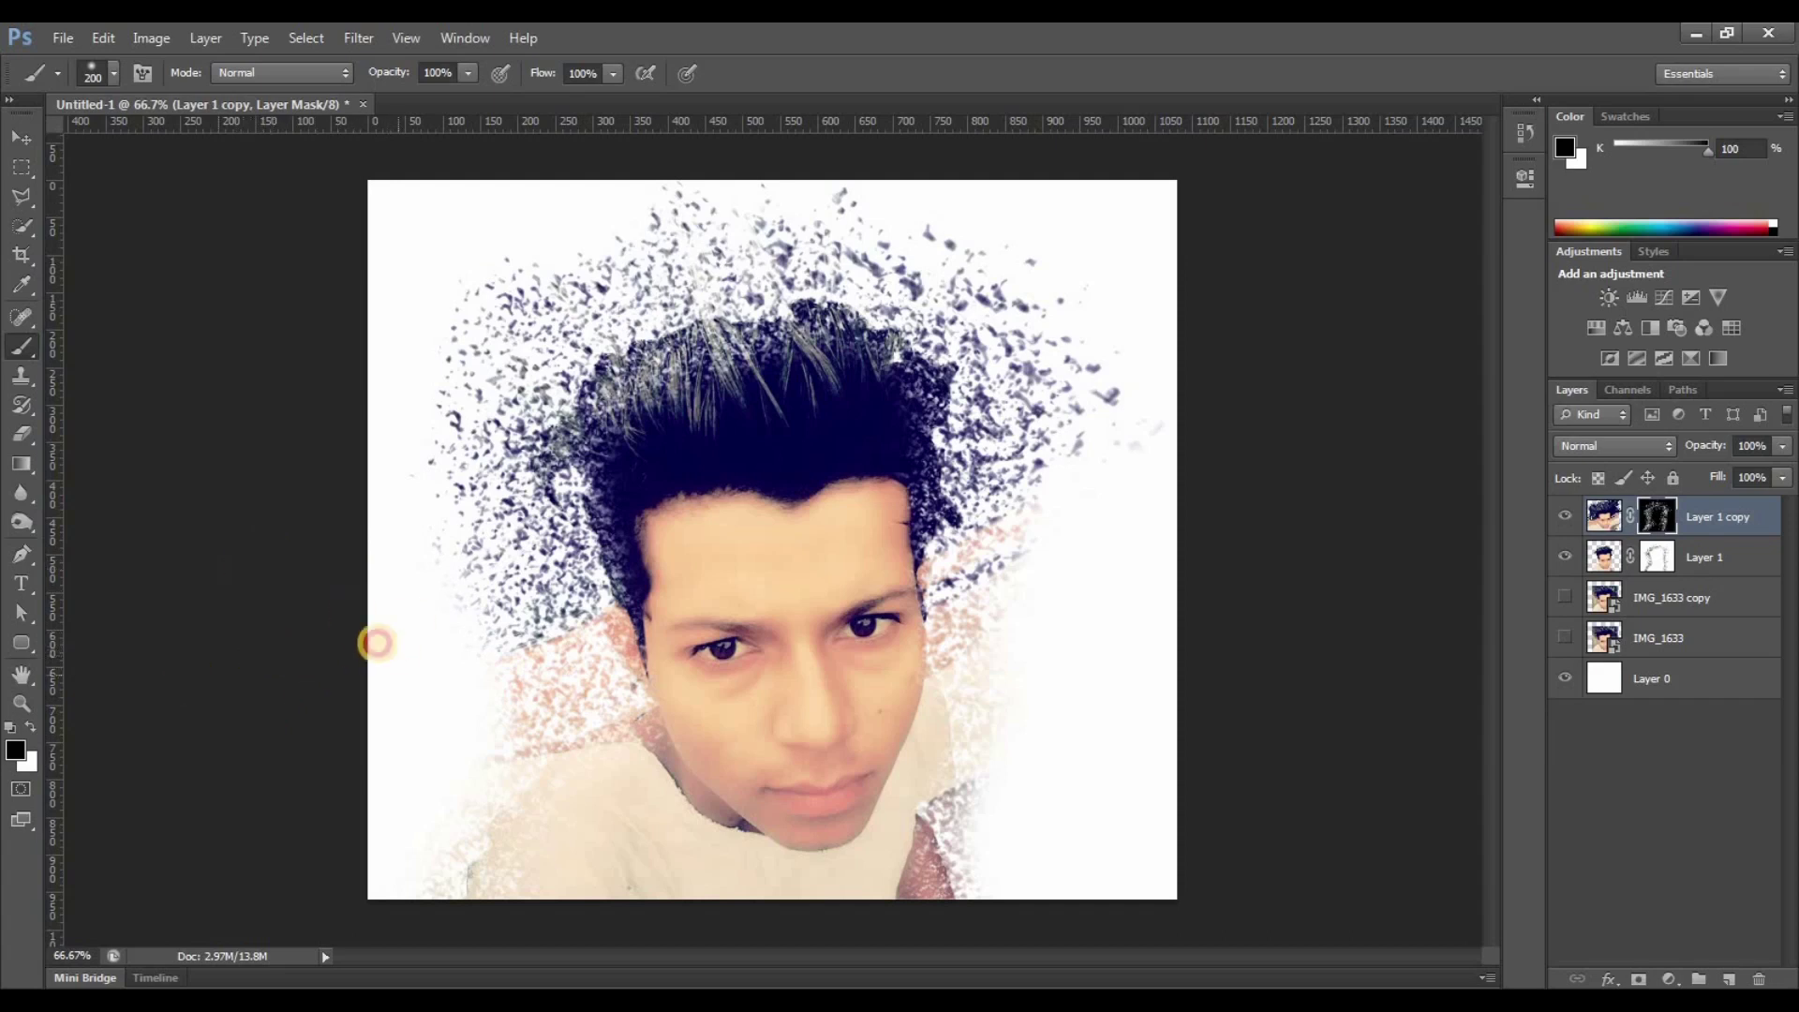
pyautogui.hotkey('ctrl', '+')
pyautogui.moveTo(329, 771); pyautogui.dragTo(421, 469)
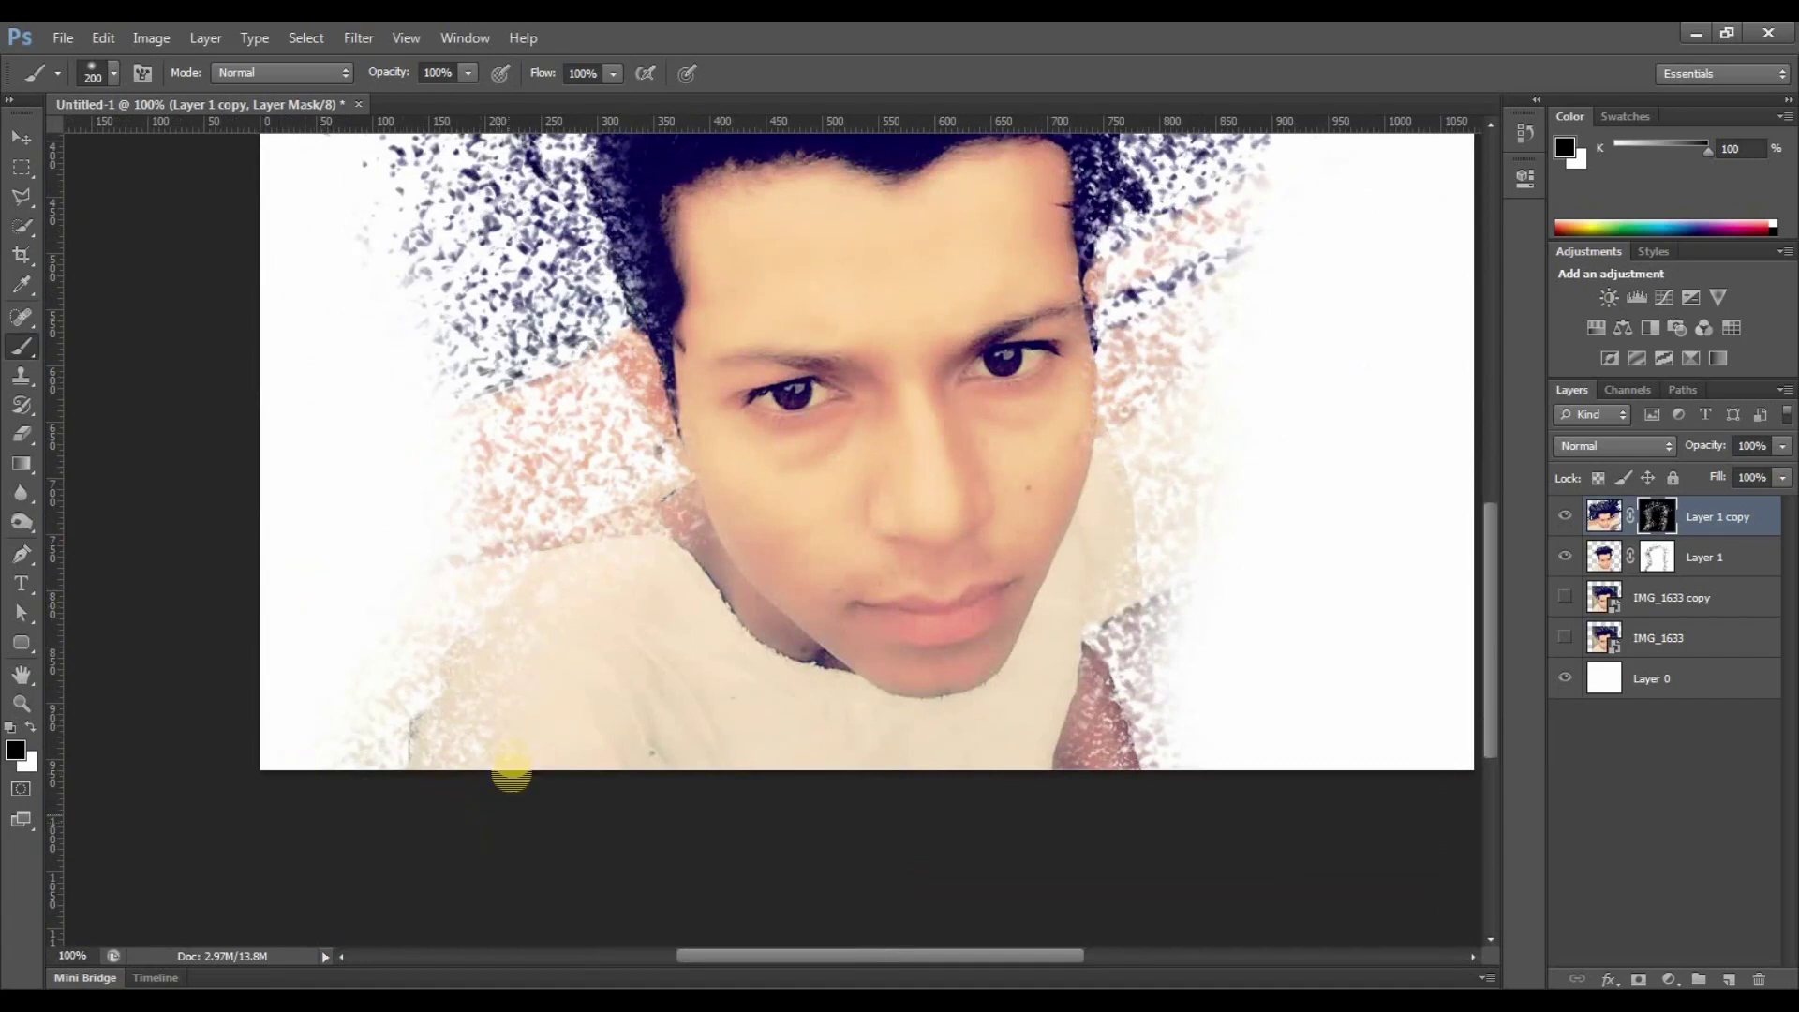
pyautogui.click(1564, 517)
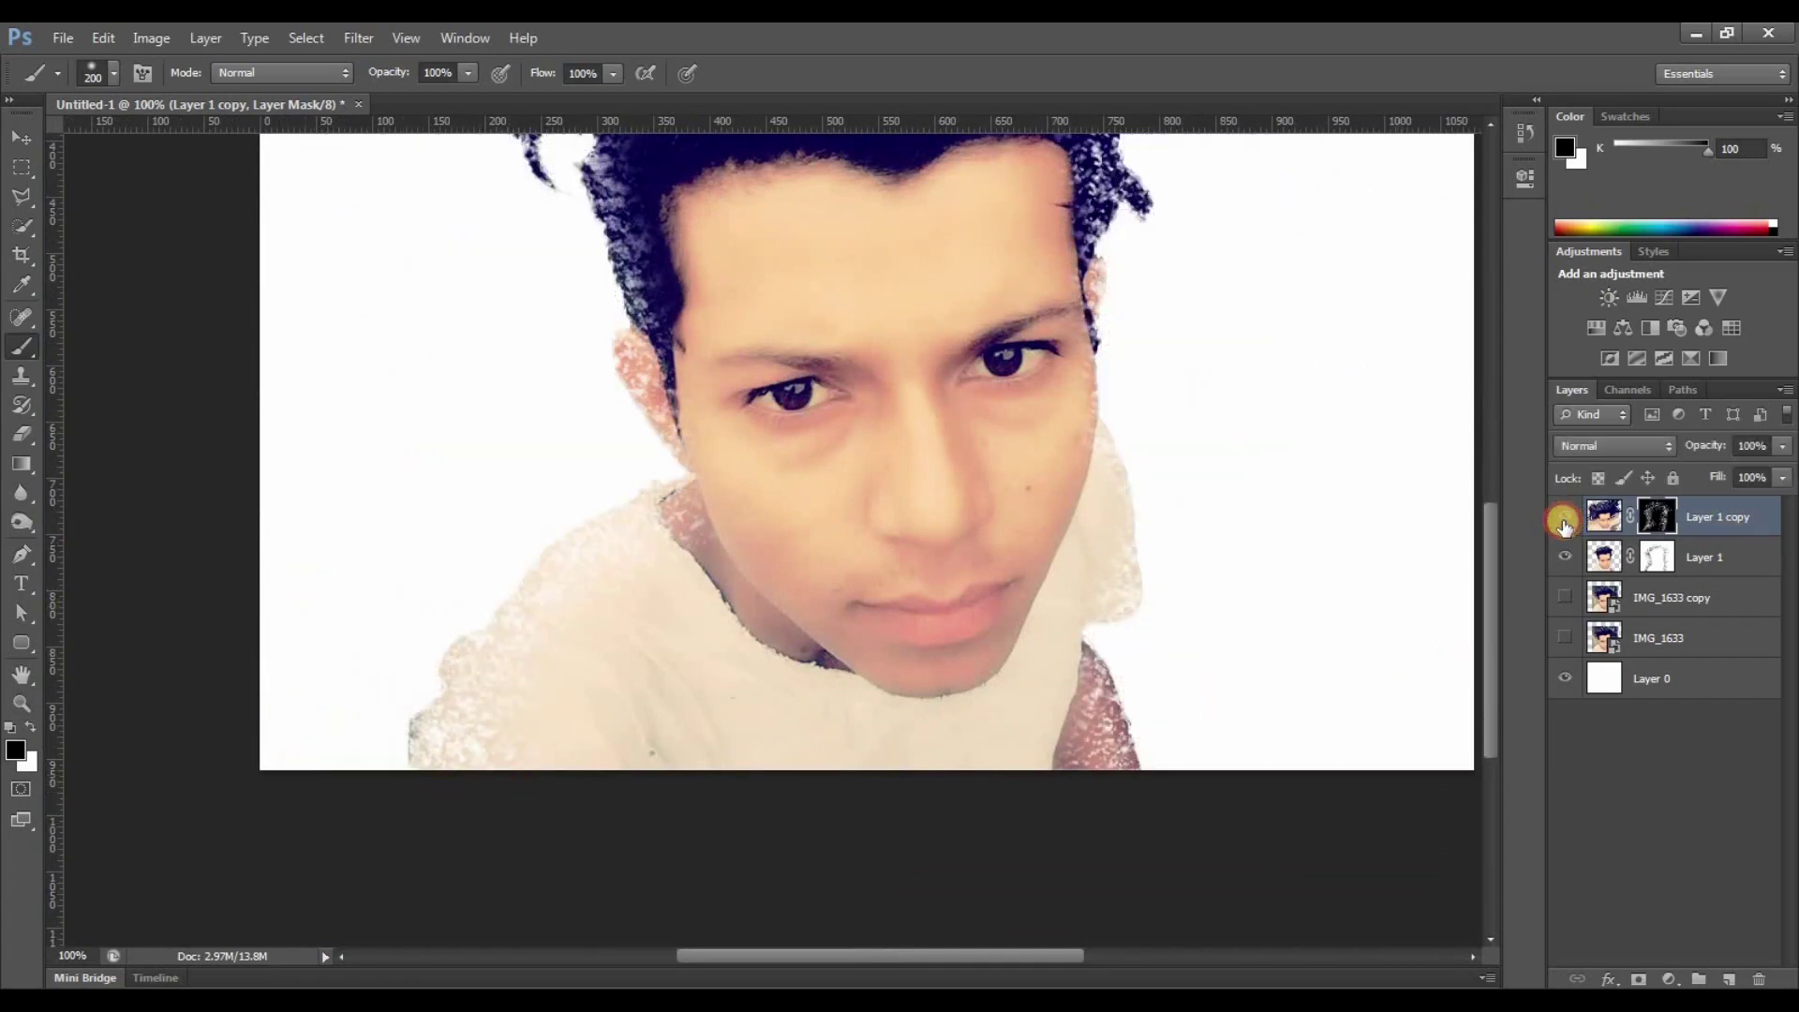
# Swap colours on Layer 1's mask, set brush opacity to 24%, and return to Layer 1 copy.
pyautogui.click(1656, 556)
pyautogui.press('x')
pyautogui.moveTo(689, 649)
pyautogui.mouseDown()
pyautogui.moveTo(679, 856)
pyautogui.moveTo(739, 853)
pyautogui.mouseUp()
pyautogui.moveTo(468, 73); pyautogui.dragTo(384, 108)
pyautogui.hotkey('alt', ']')
# Test-dab the mask and resize the particle brush, ending at 200 px.
pyautogui.press('x')
pyautogui.click(513, 682)
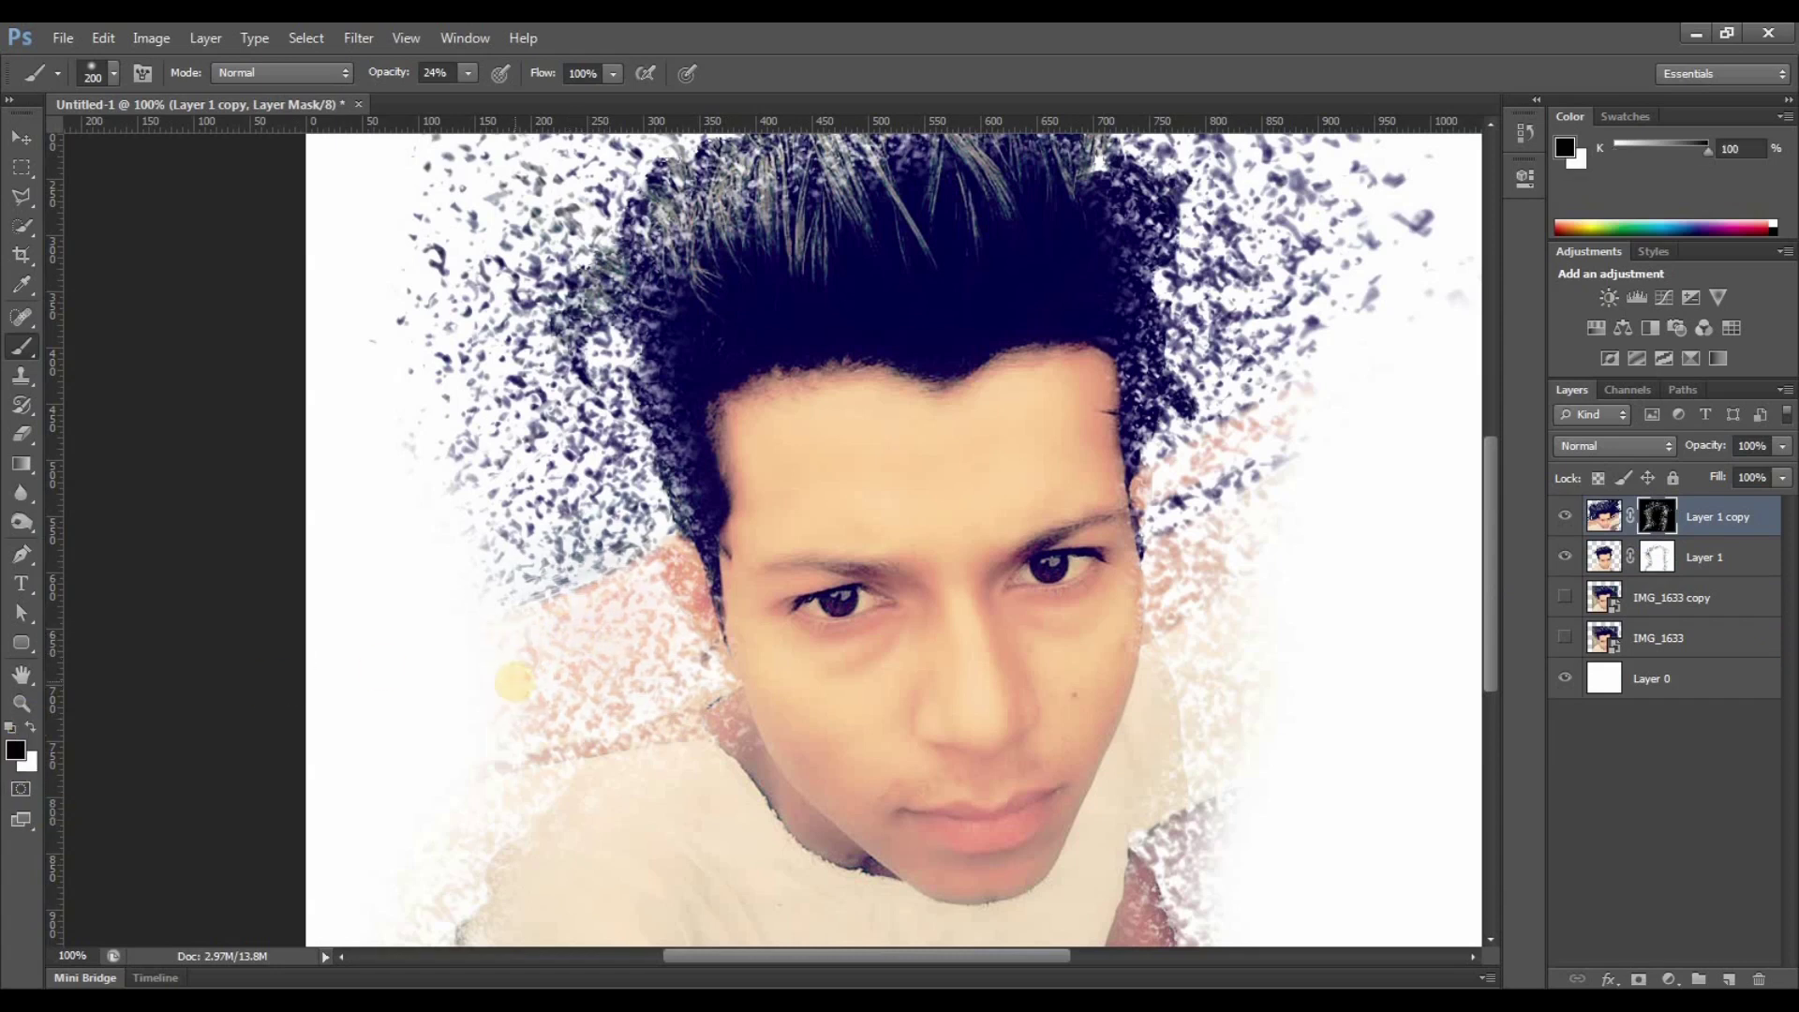
pyautogui.press('[')
pyautogui.press('[')
pyautogui.press('[')
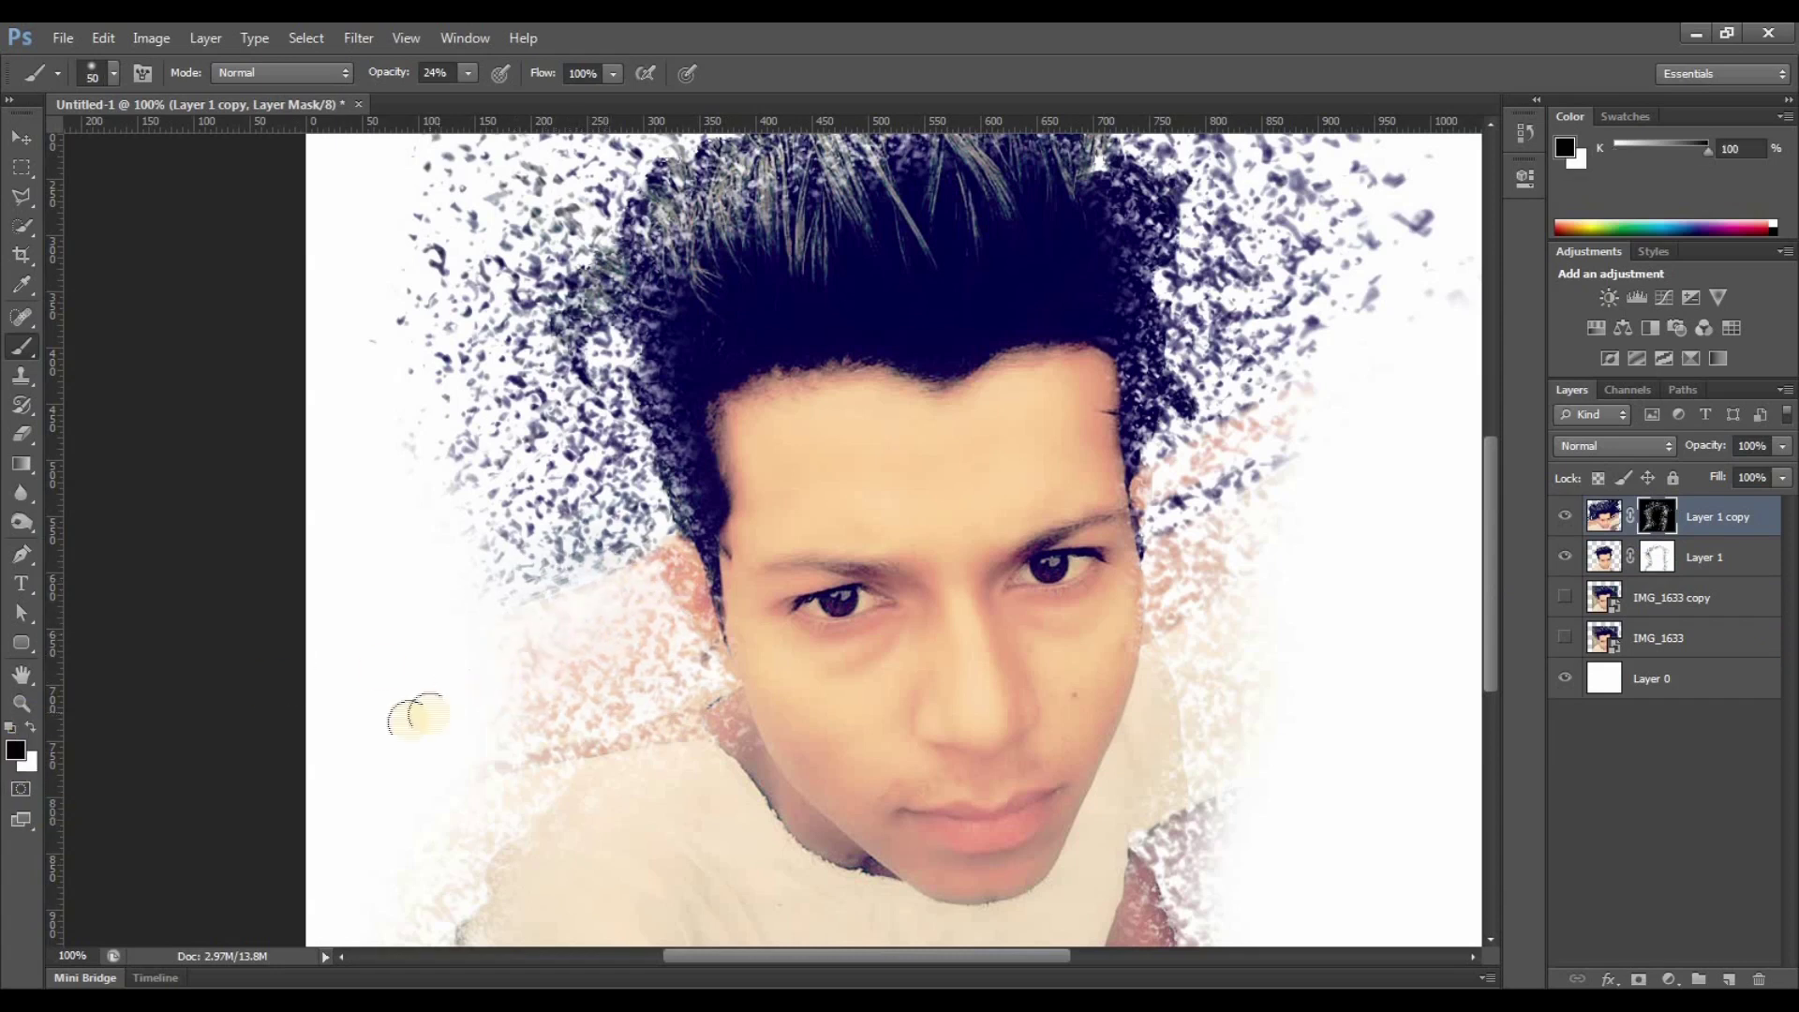
pyautogui.click(30, 727)
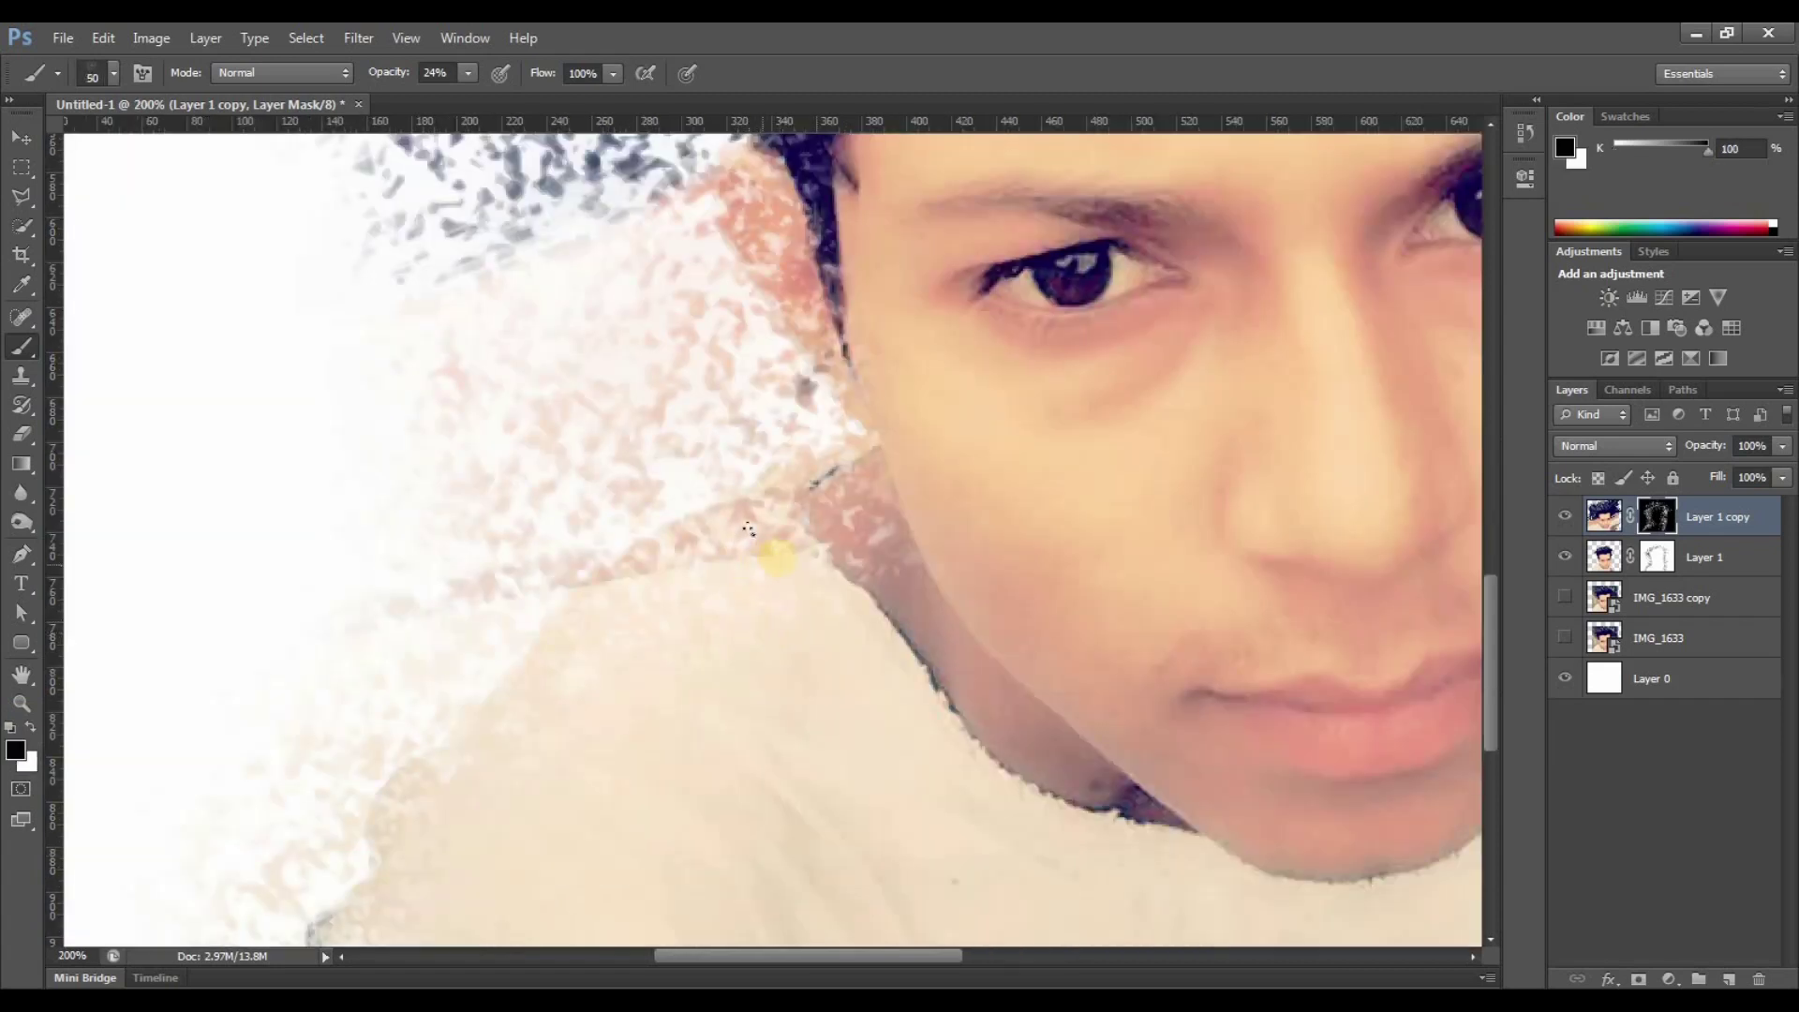
pyautogui.click(662, 536)
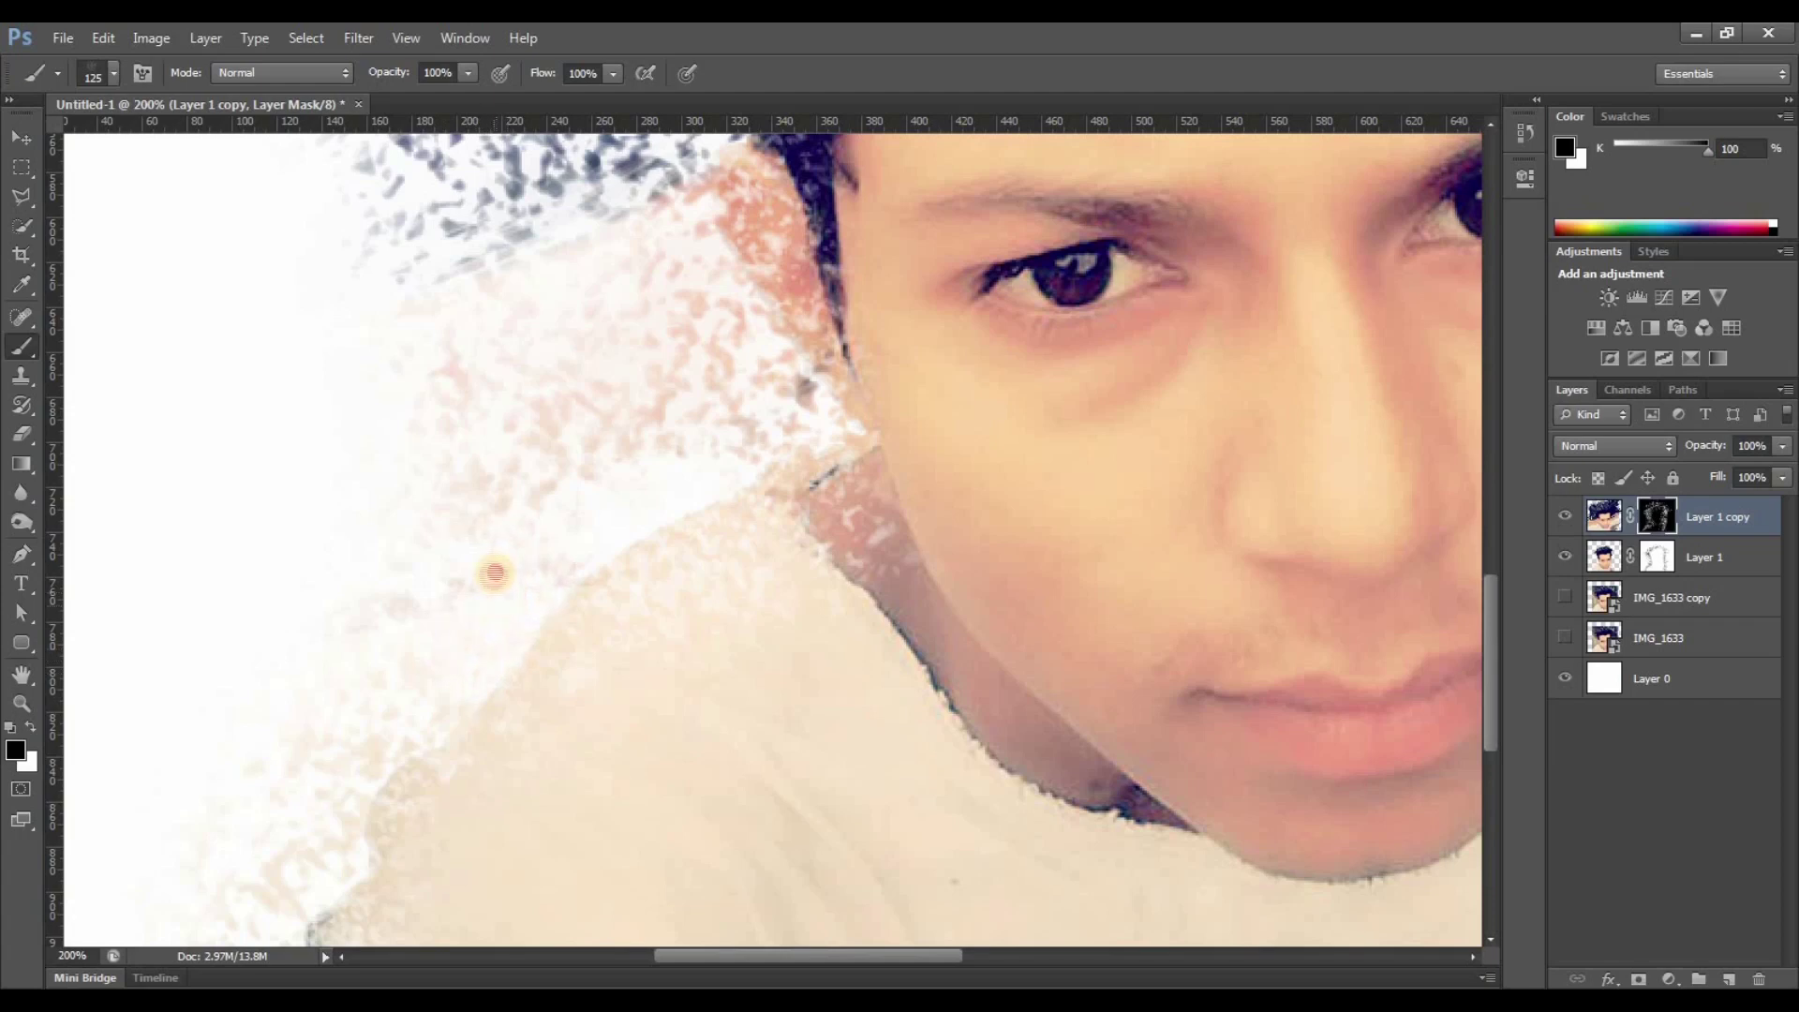
pyautogui.click(31, 727)
pyautogui.press(']')
pyautogui.press(']')
pyautogui.press(']')
# Reveal scattered particles beside the left shoulder and along the lower left edge.
pyautogui.moveTo(401, 614); pyautogui.dragTo(412, 682)
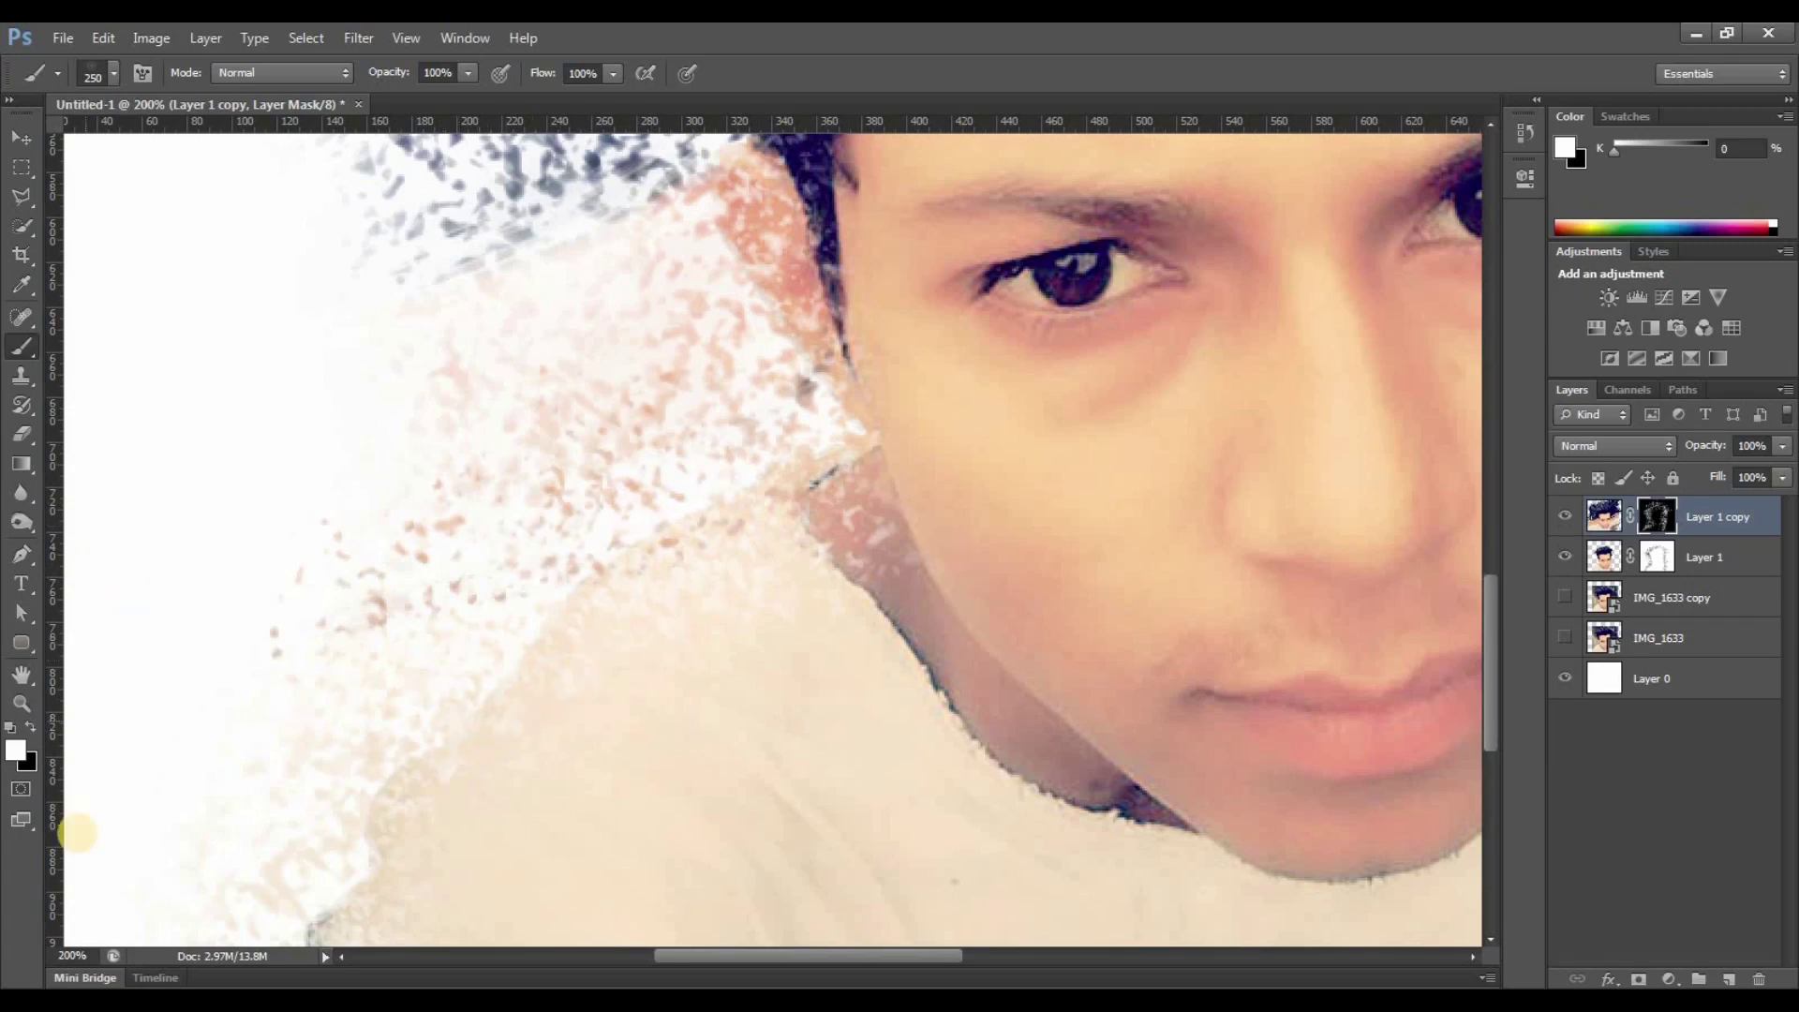
pyautogui.moveTo(575, 673); pyautogui.dragTo(683, 504)
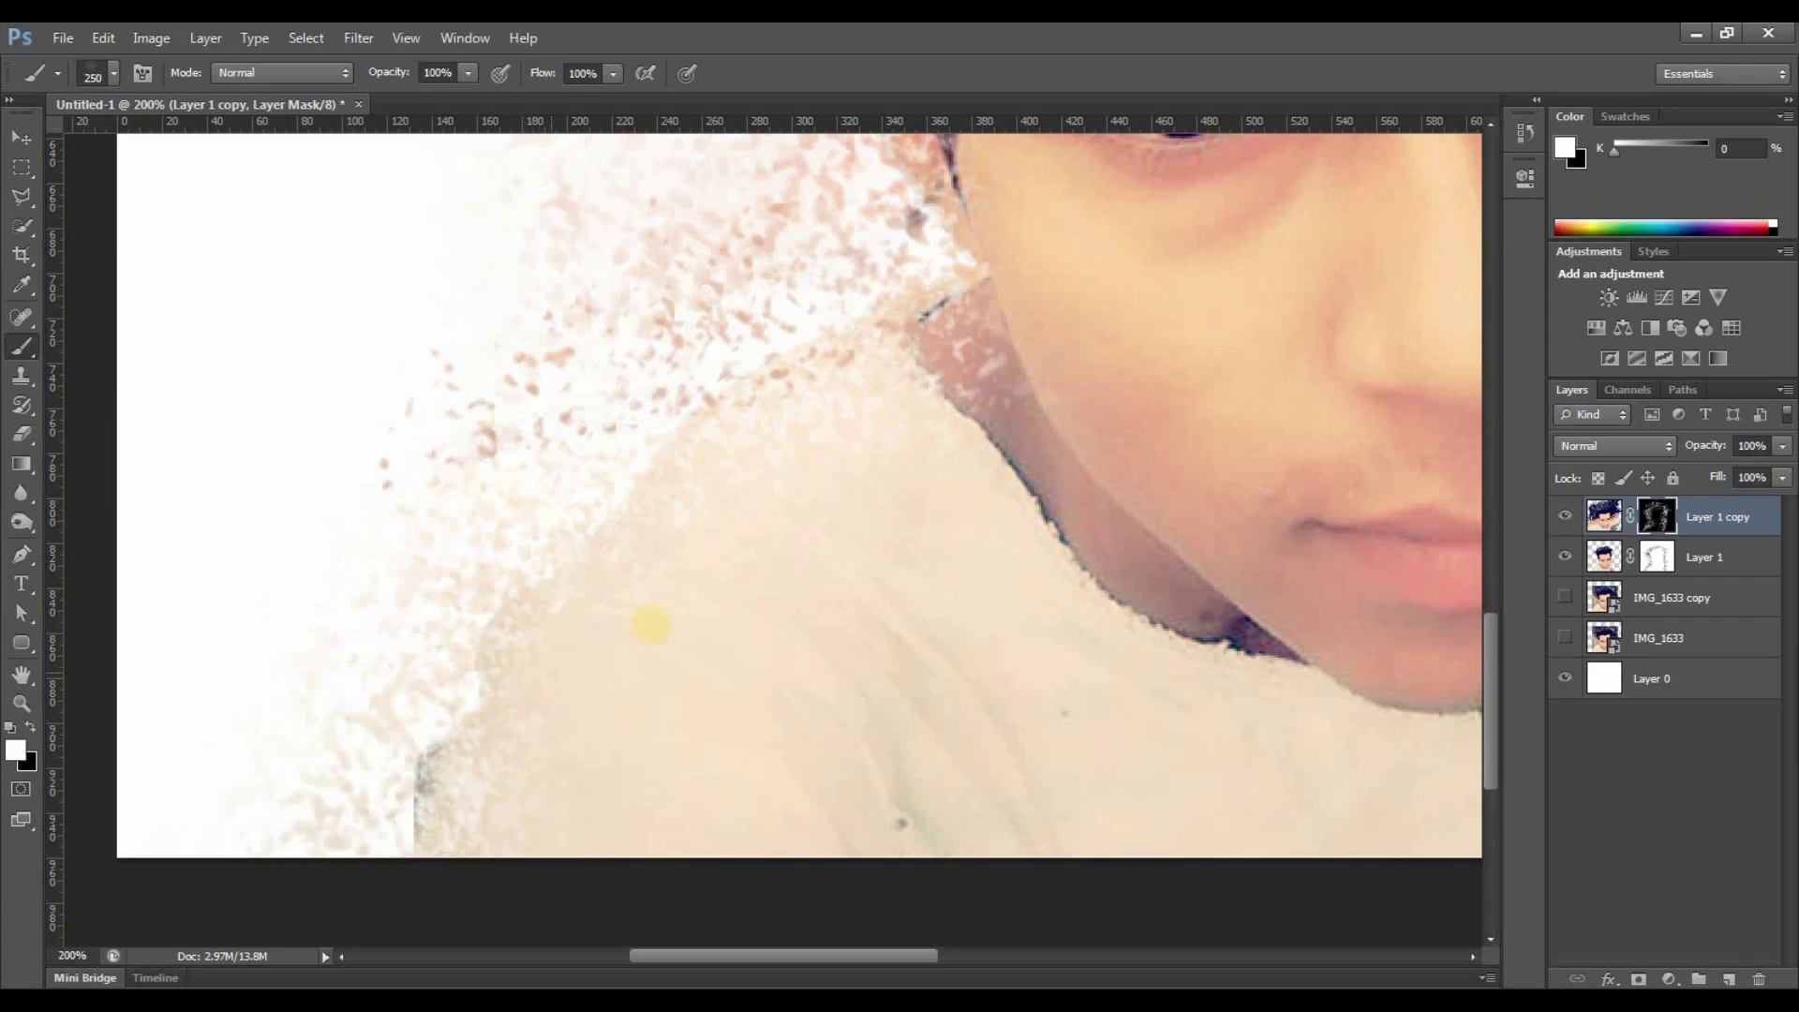
pyautogui.scroll(5, 611, 675)
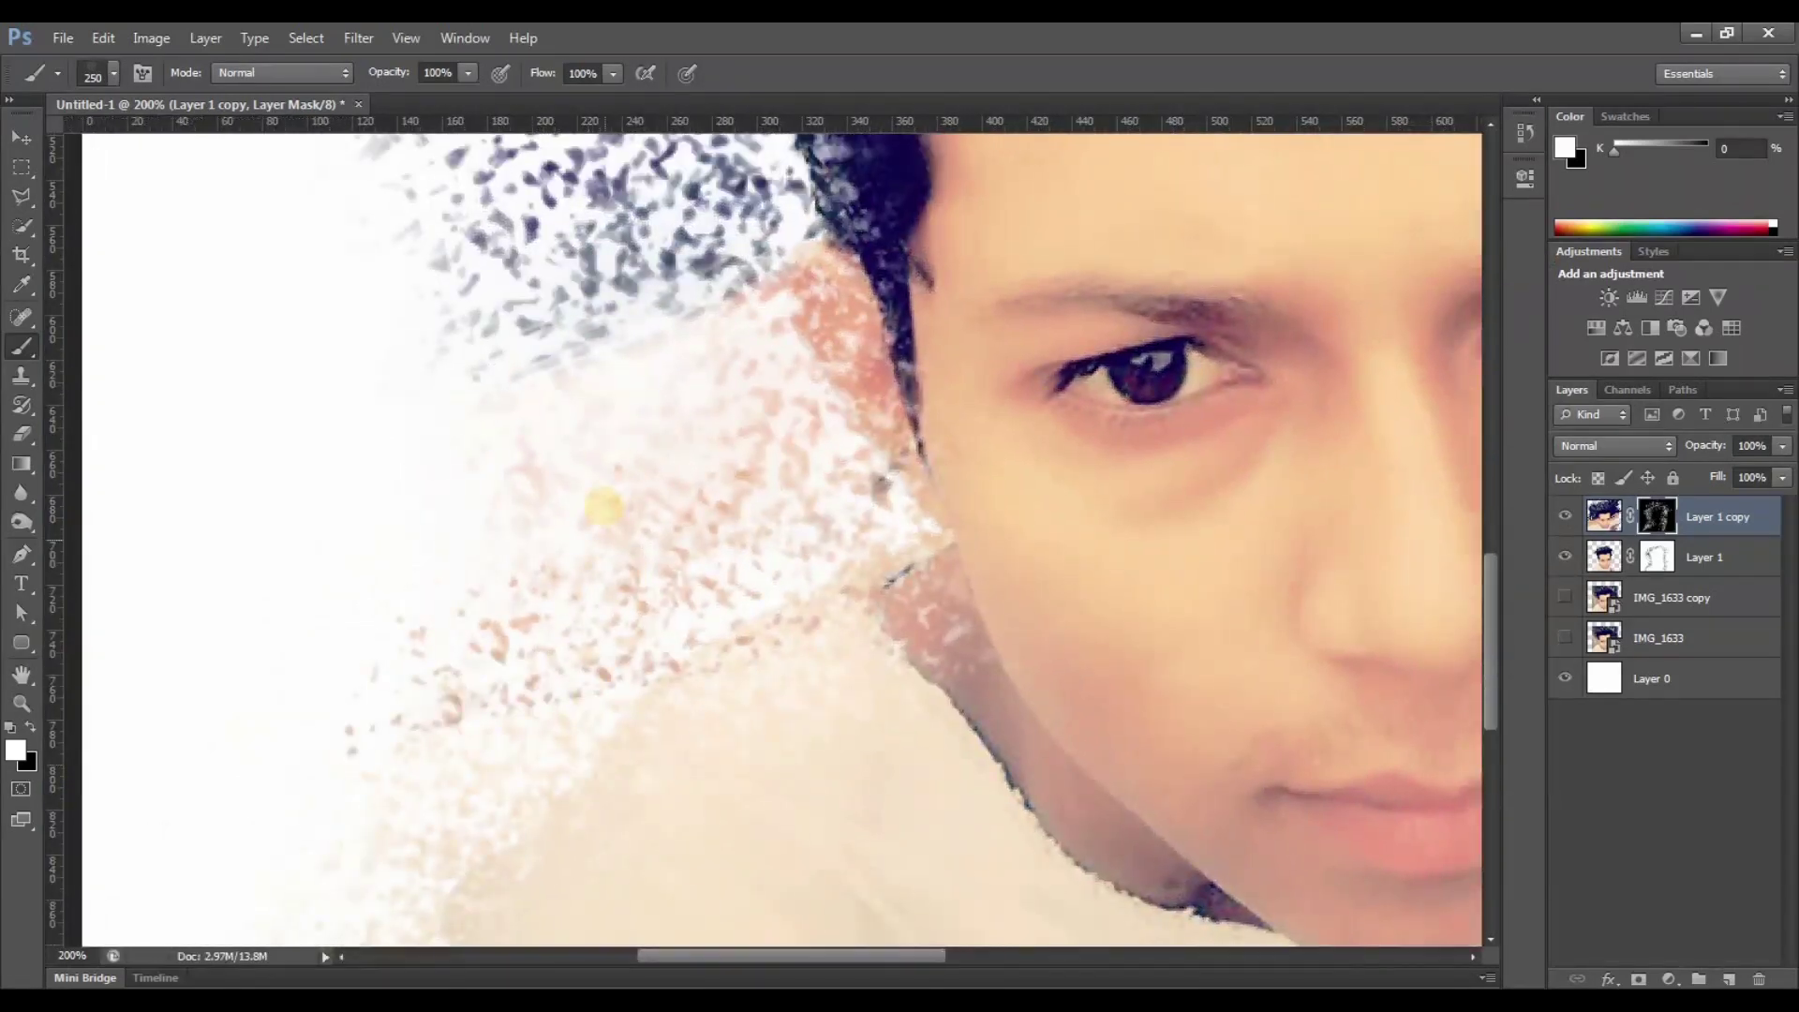
pyautogui.moveTo(633, 385); pyautogui.dragTo(623, 482)
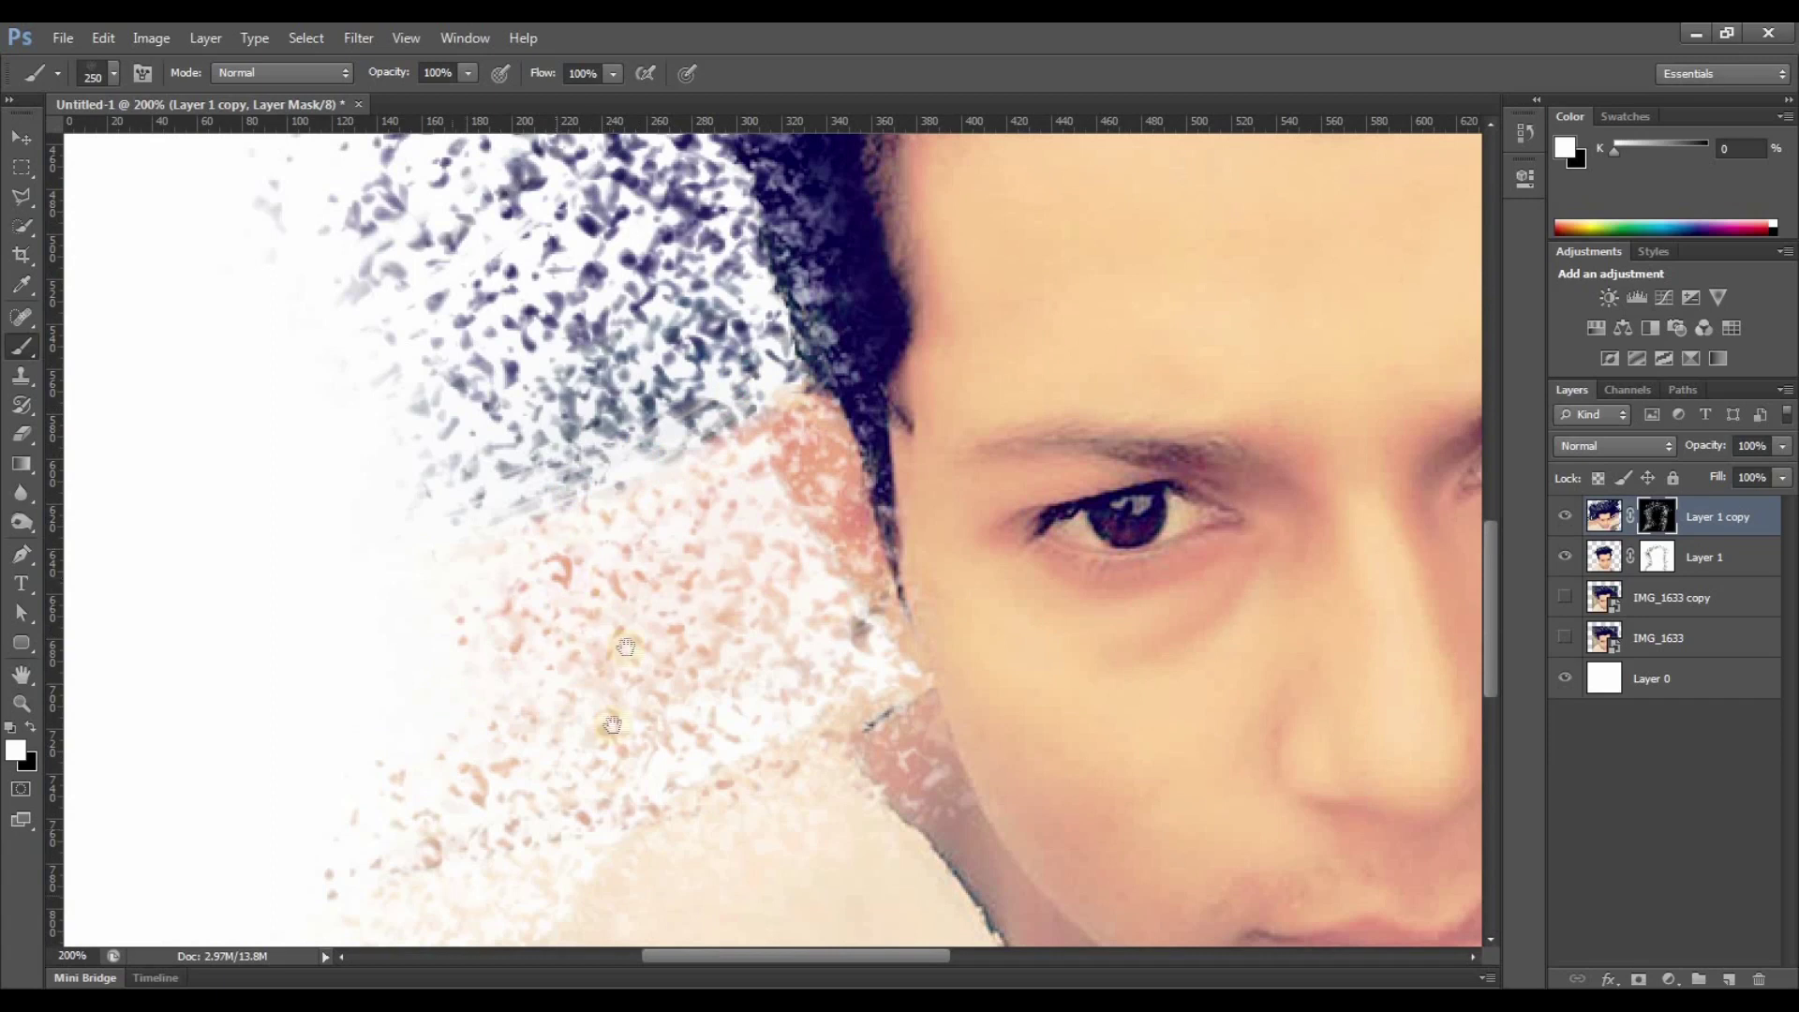
pyautogui.moveTo(601, 647); pyautogui.dragTo(555, 755)
pyautogui.moveTo(385, 702); pyautogui.dragTo(963, 798)
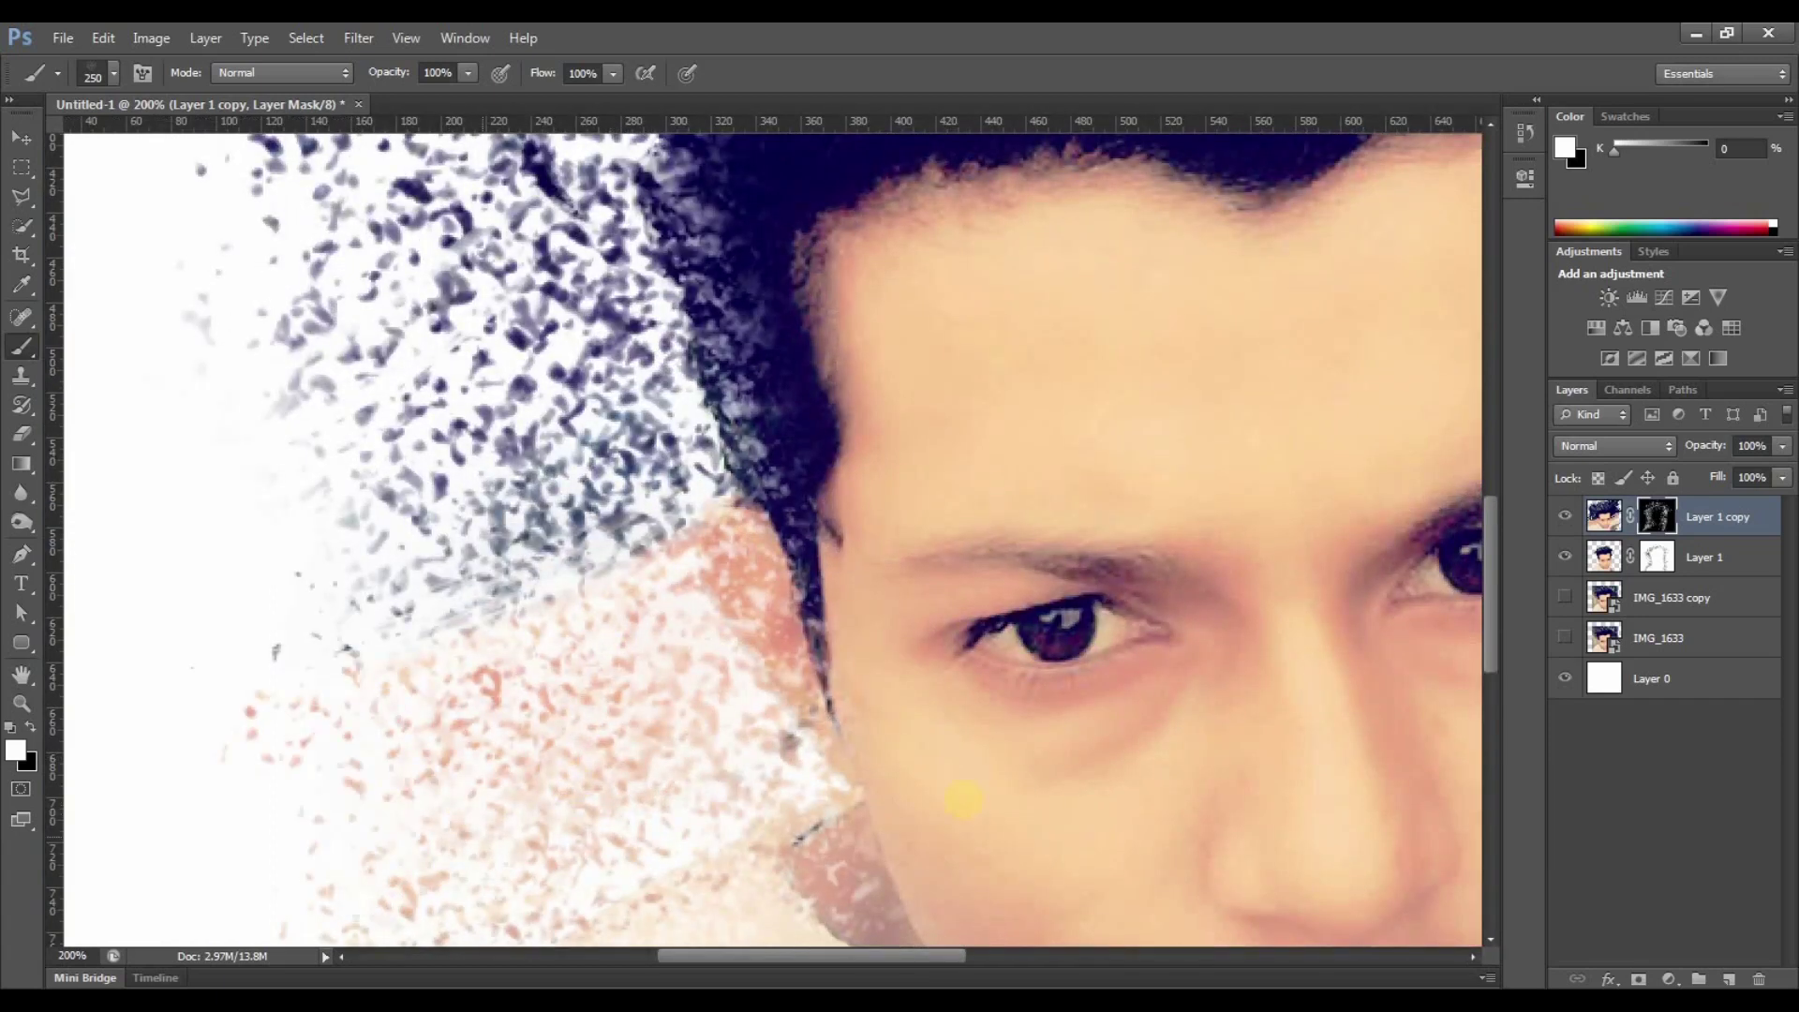
pyautogui.hotkey('ctrl', '-')
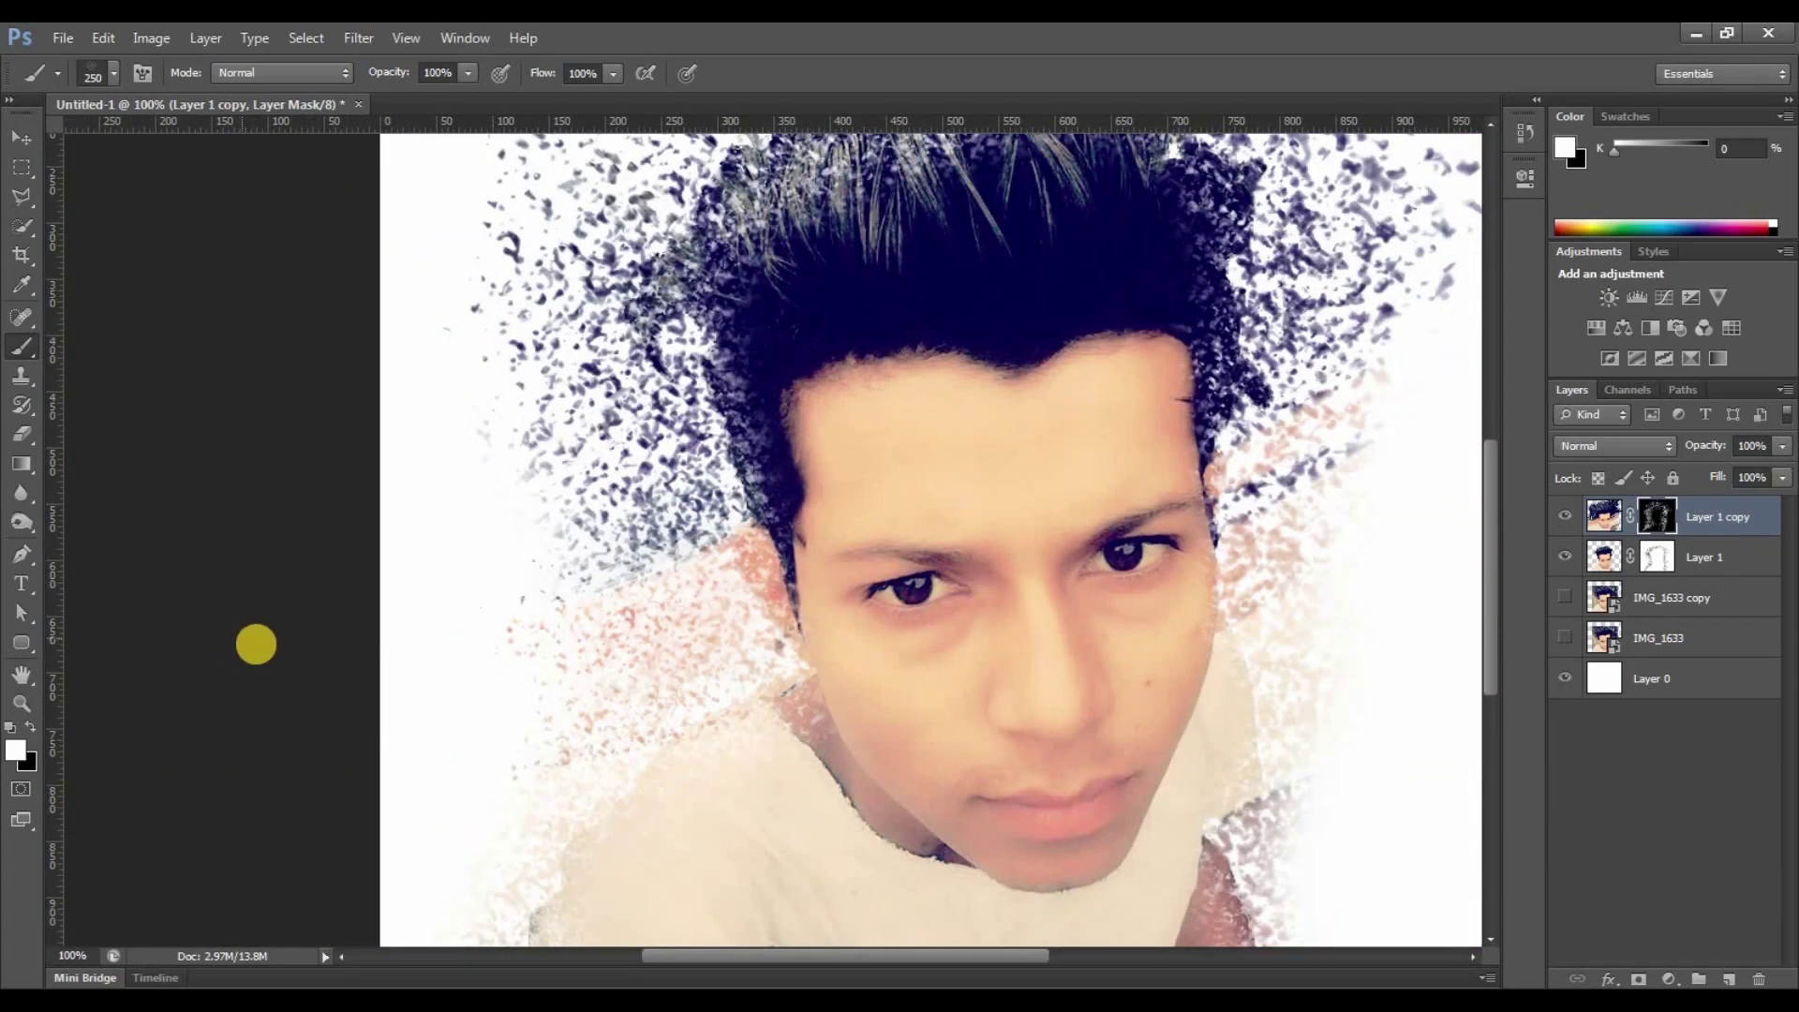
# At 52% opacity and a 700 px brush, add particles to the top-right hair splatter.
pyautogui.moveTo(472, 77); pyautogui.dragTo(440, 90)
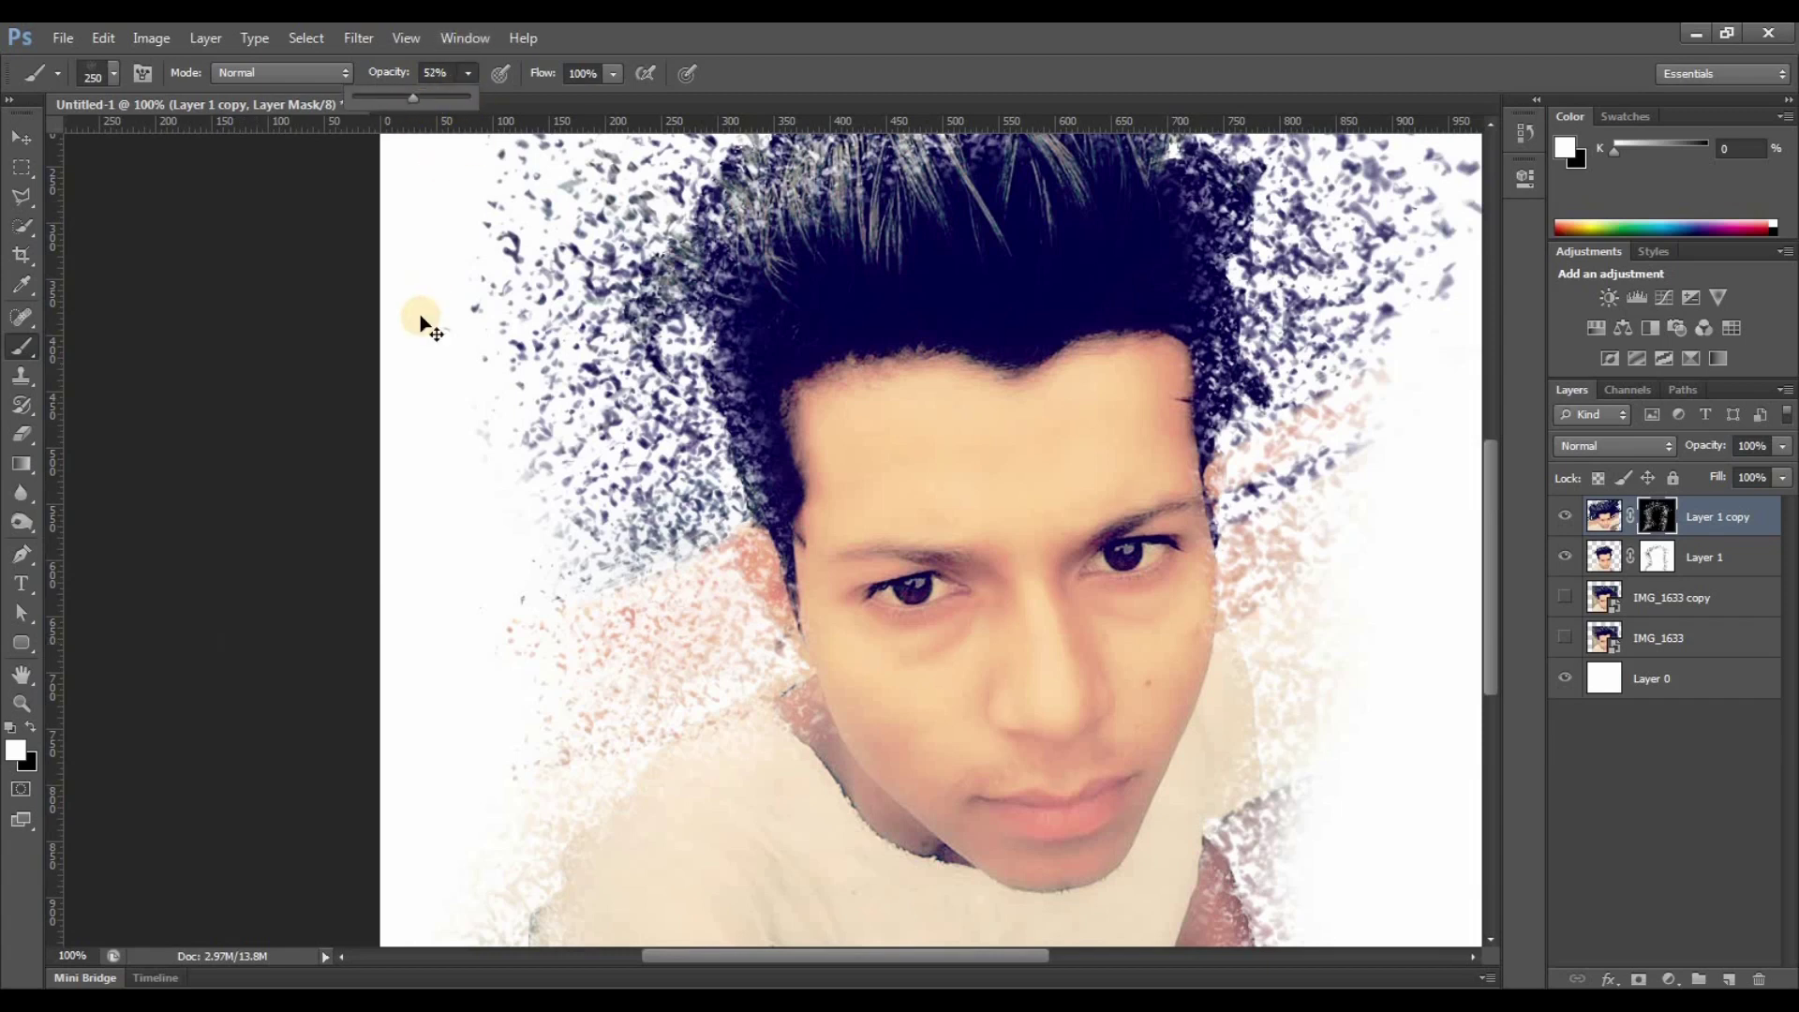
pyautogui.hotkey('ctrl', '-')
pyautogui.press(']')
pyautogui.press(']')
pyautogui.press(']')
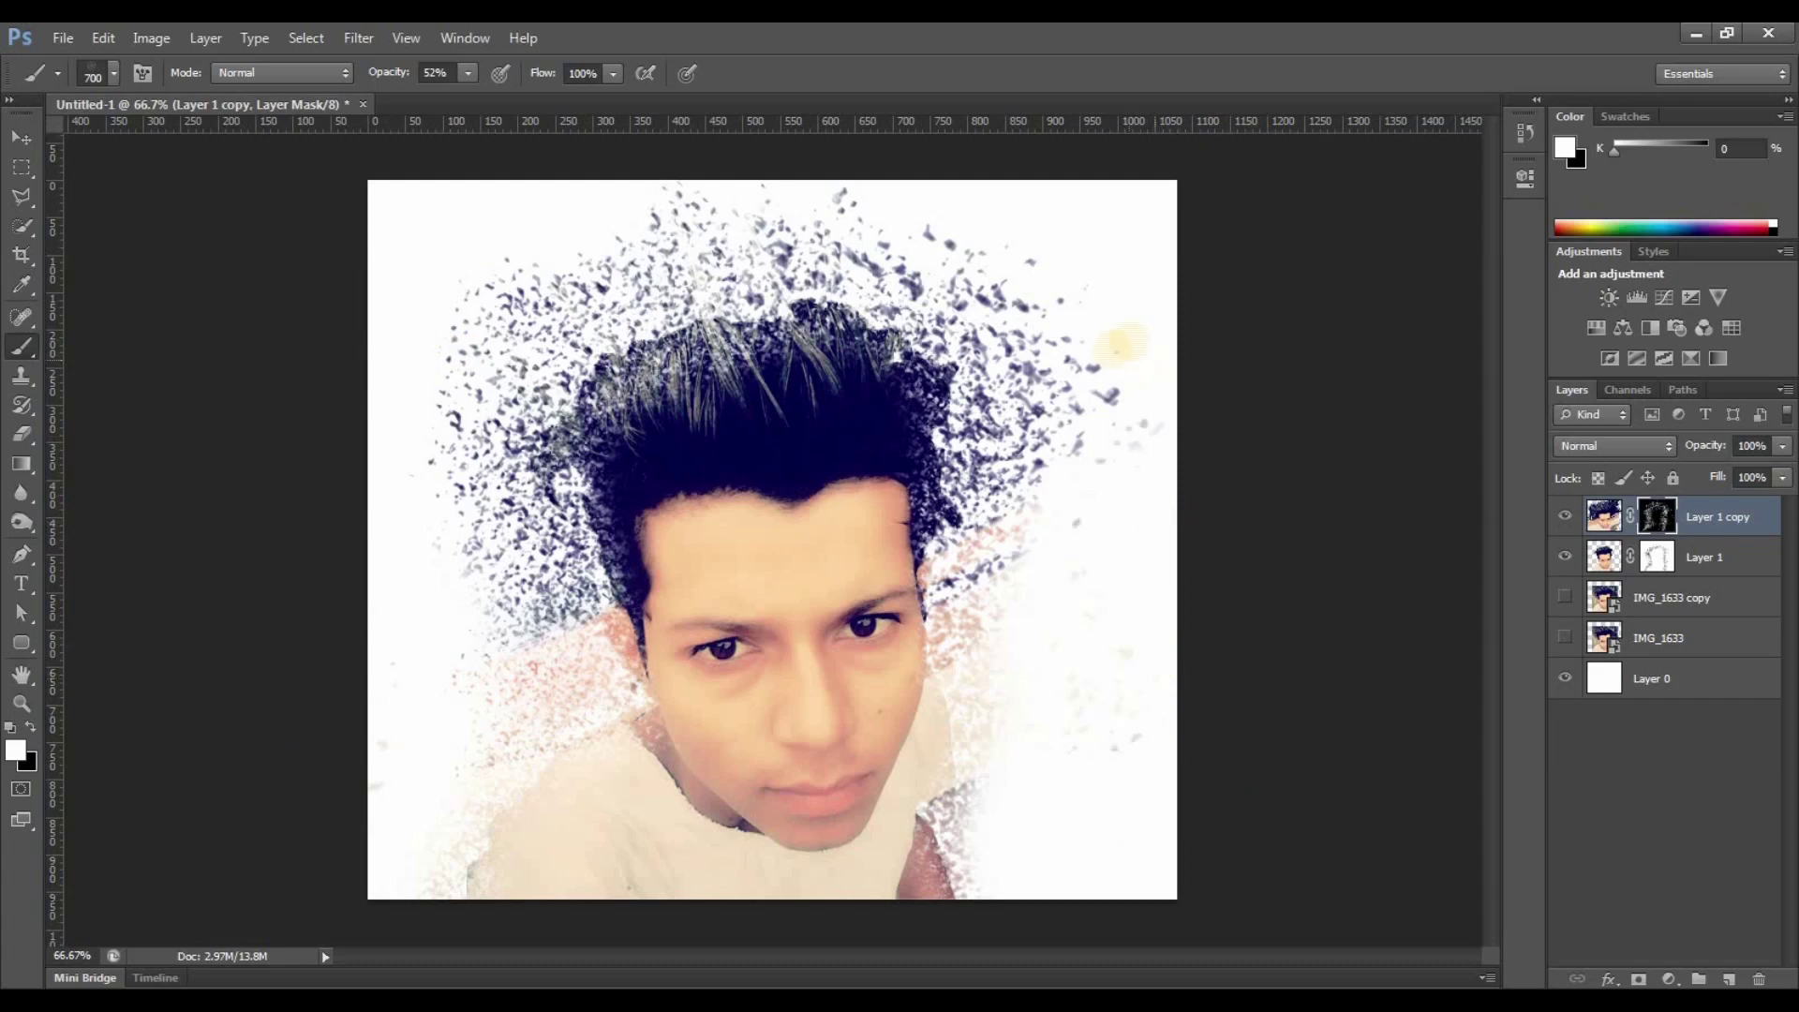
pyautogui.moveTo(1077, 276); pyautogui.dragTo(981, 275)
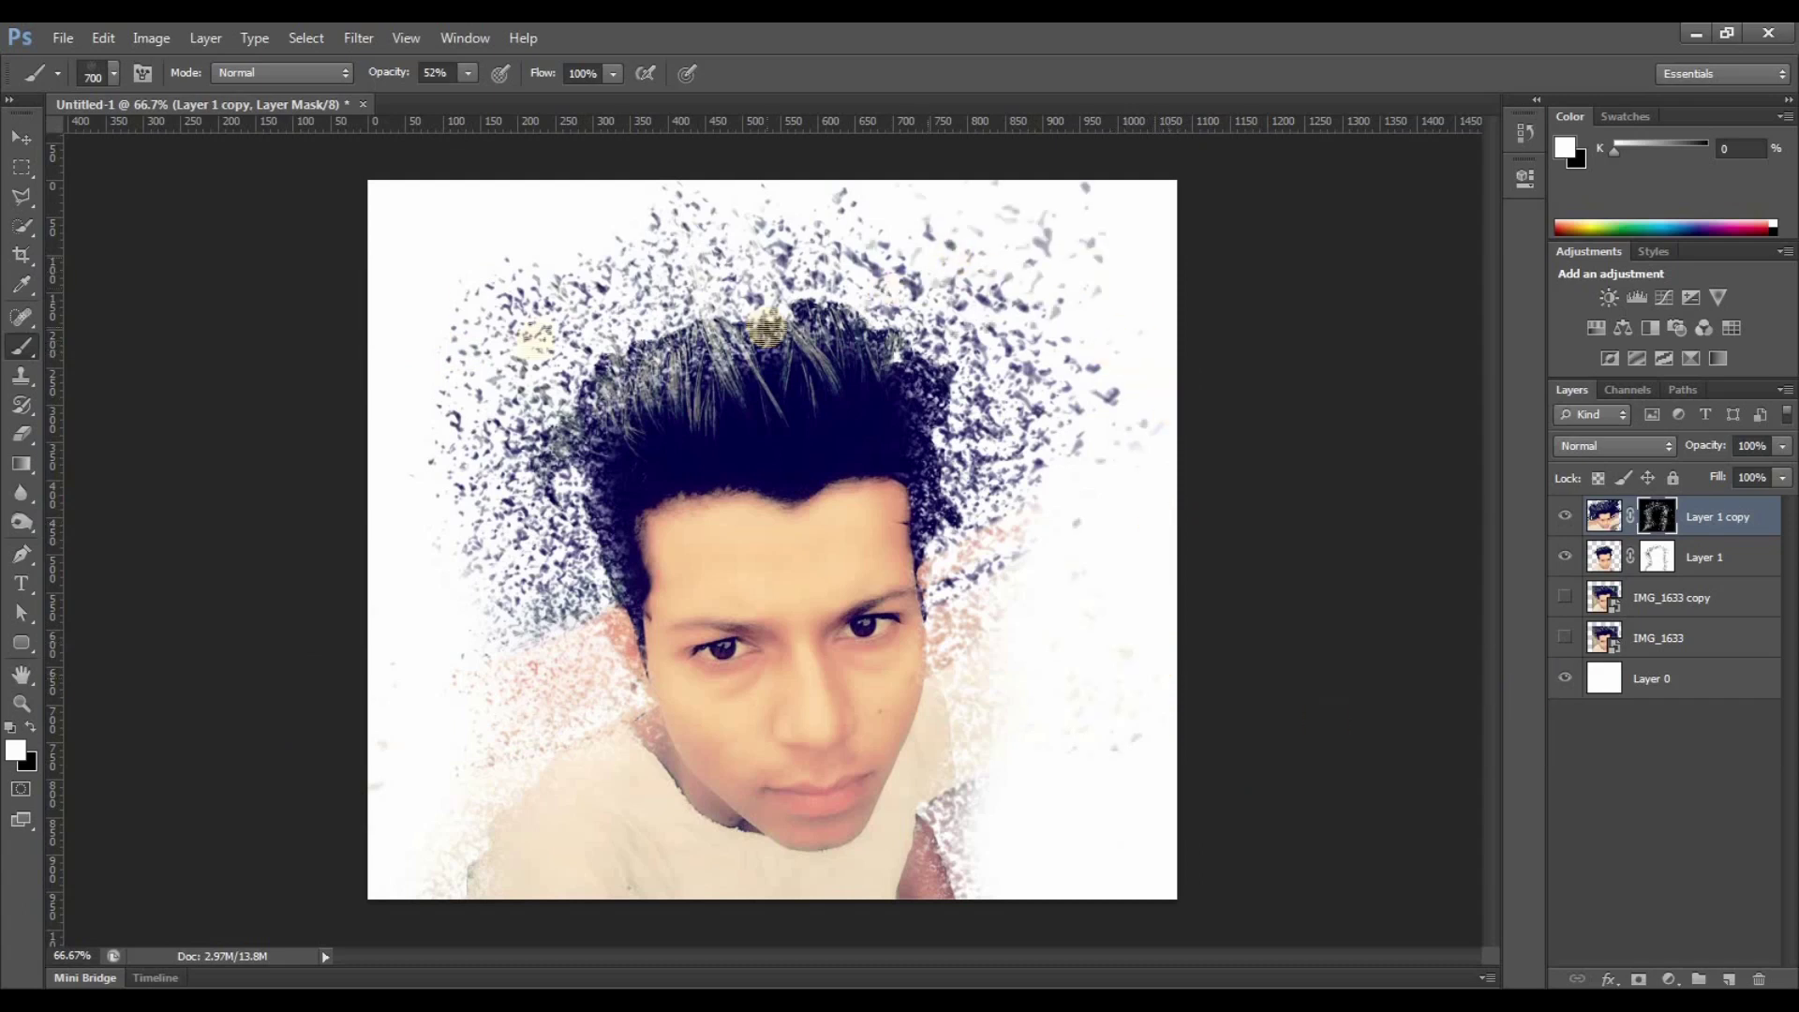
pyautogui.click(460, 204)
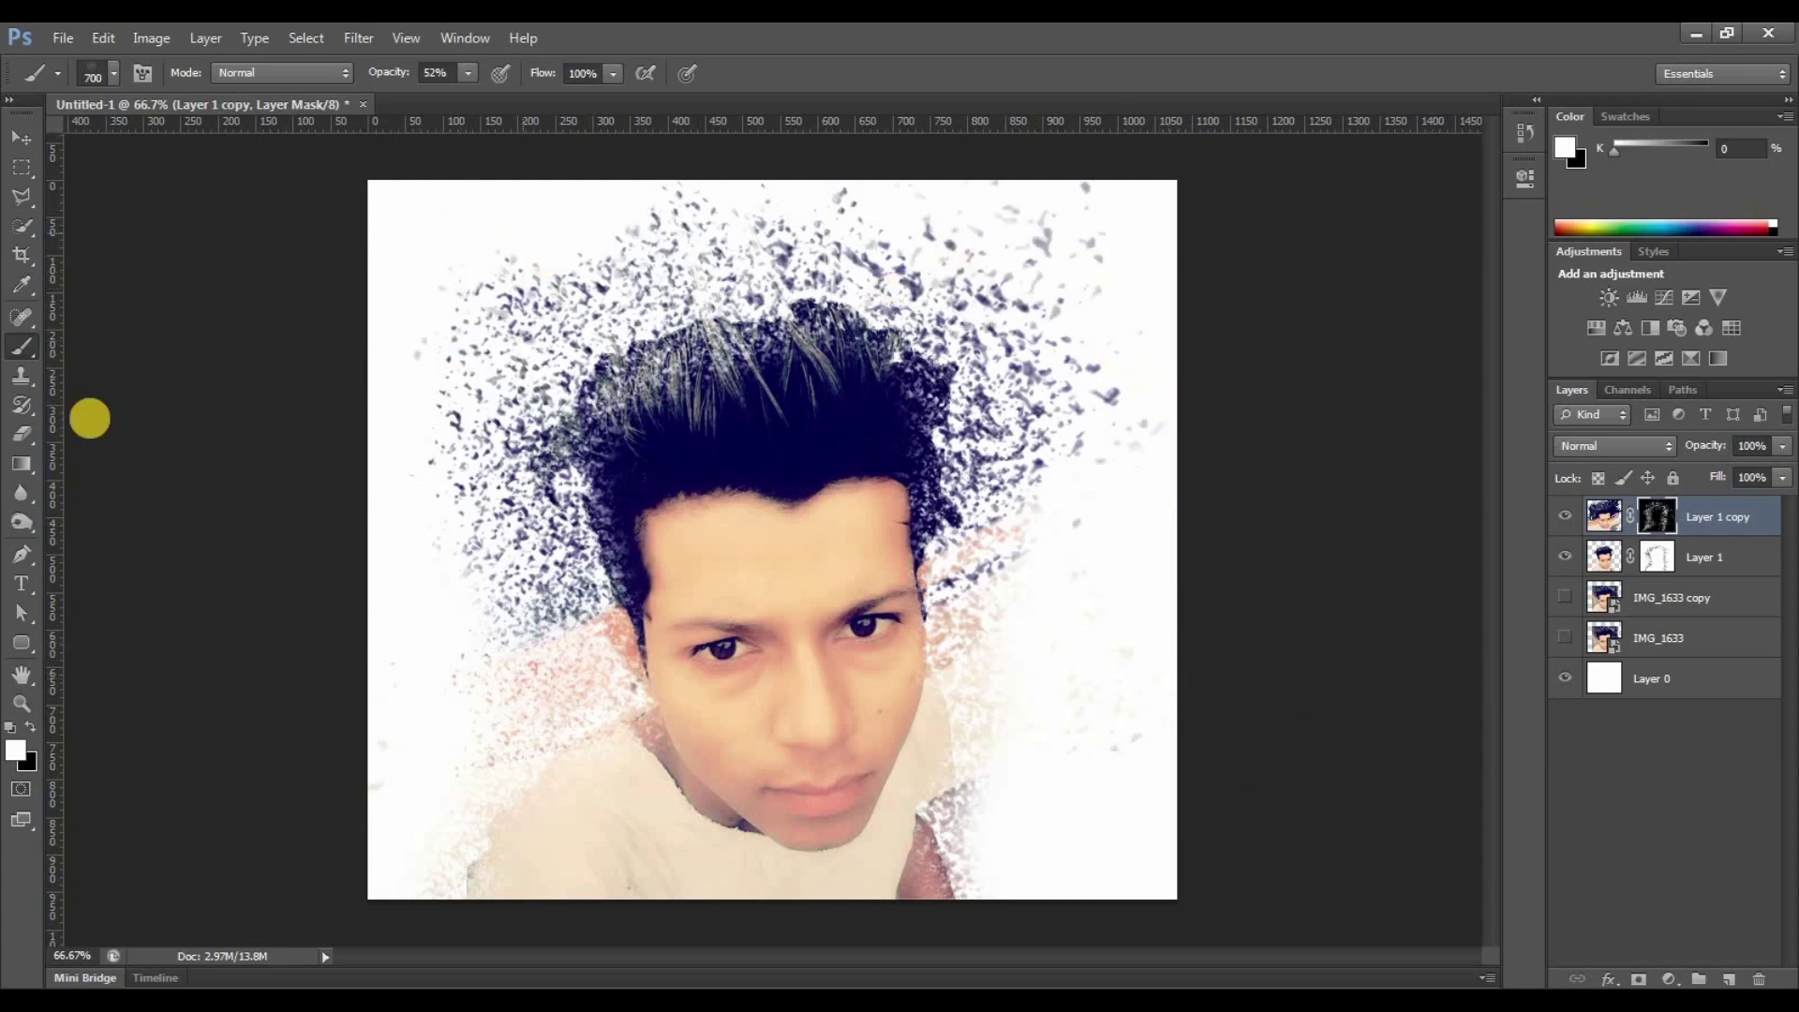
# Swap back to black, shrink the brush to 250 and restore opacity to 100%.
pyautogui.press('x')
pyautogui.press('[')
pyautogui.press('[')
pyautogui.press('[')
pyautogui.click(467, 73)
pyautogui.moveTo(468, 98); pyautogui.dragTo(575, 93)
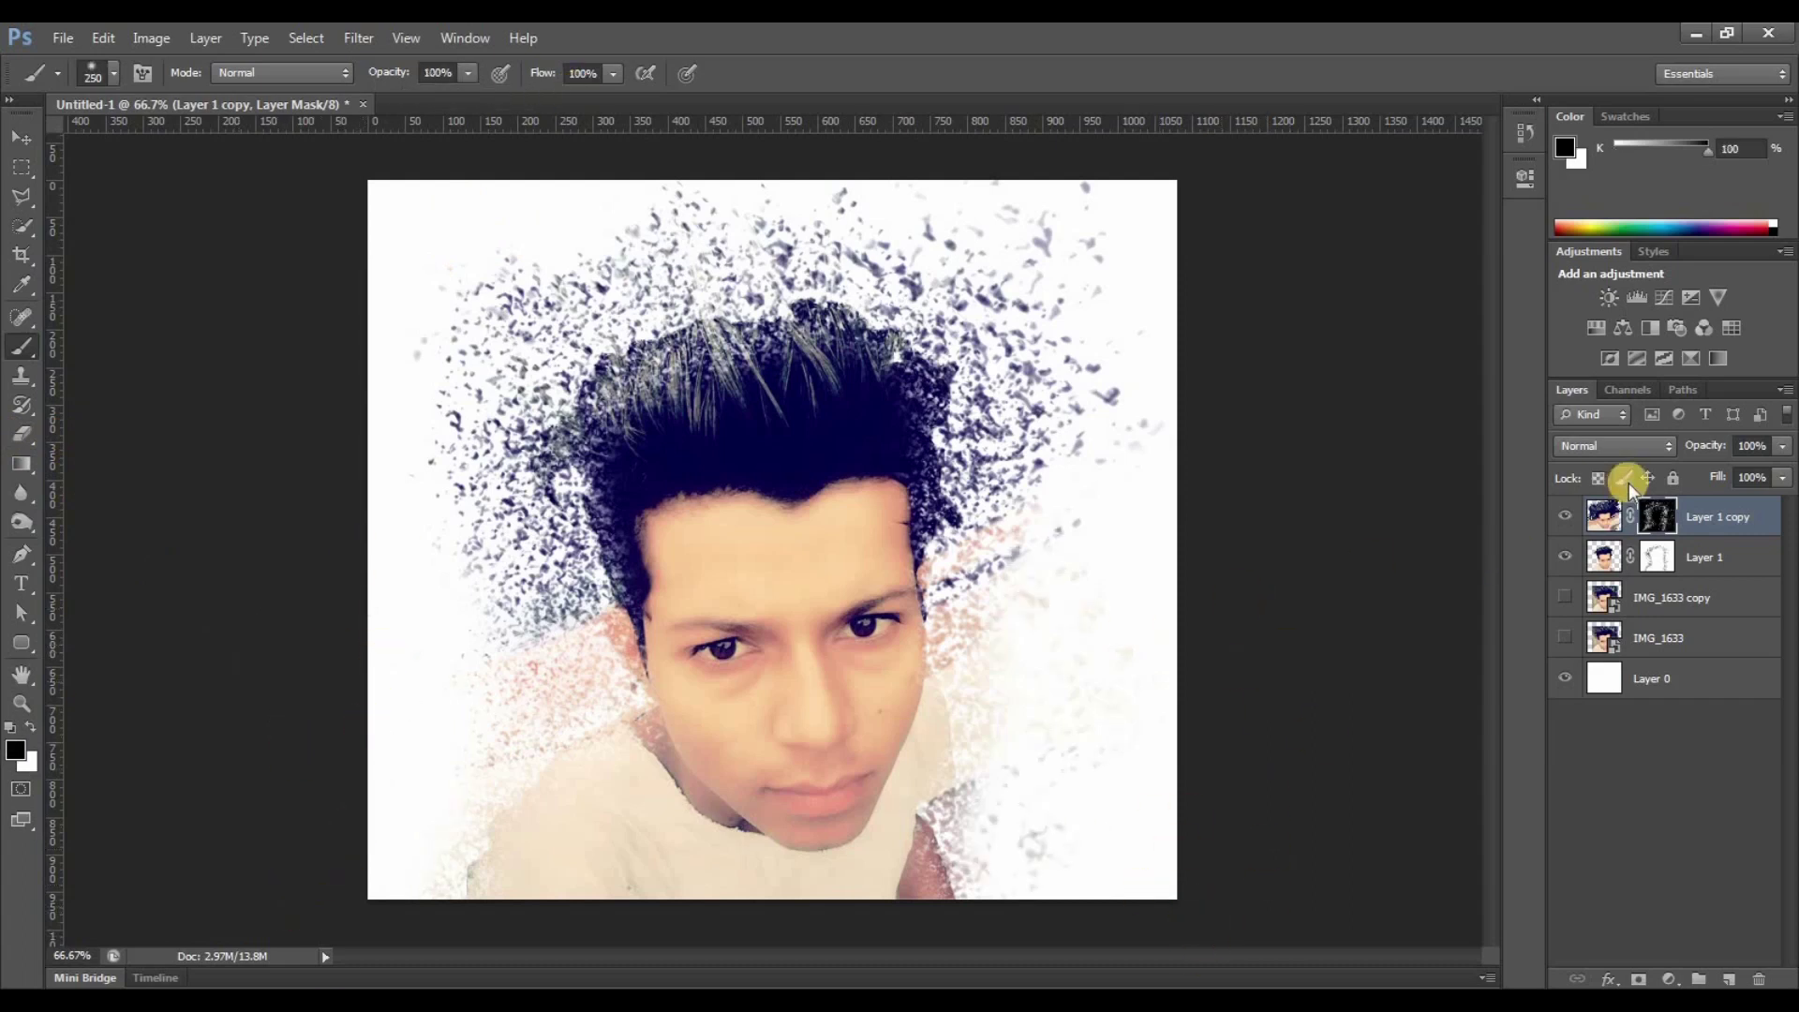
# Select Layer 0 and set up a light-grey-to-white gradient in the Gradient Editor.
pyautogui.click(1610, 690)
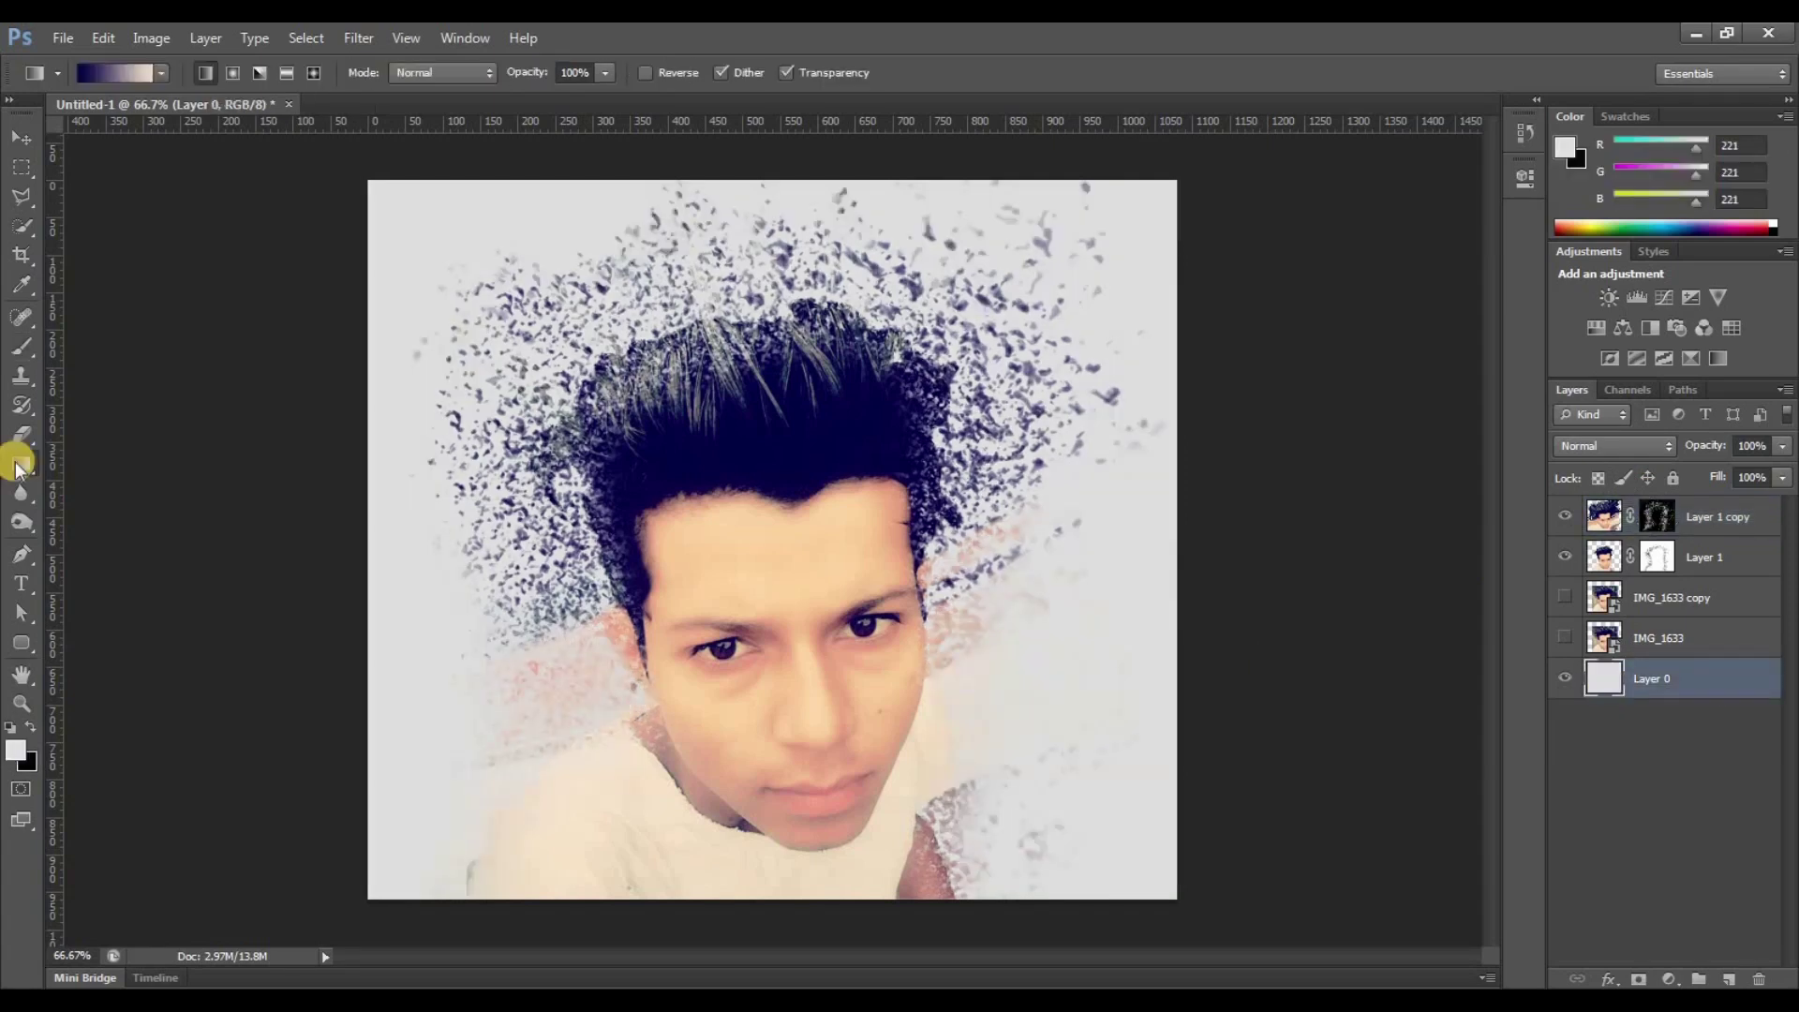
pyautogui.click(112, 73)
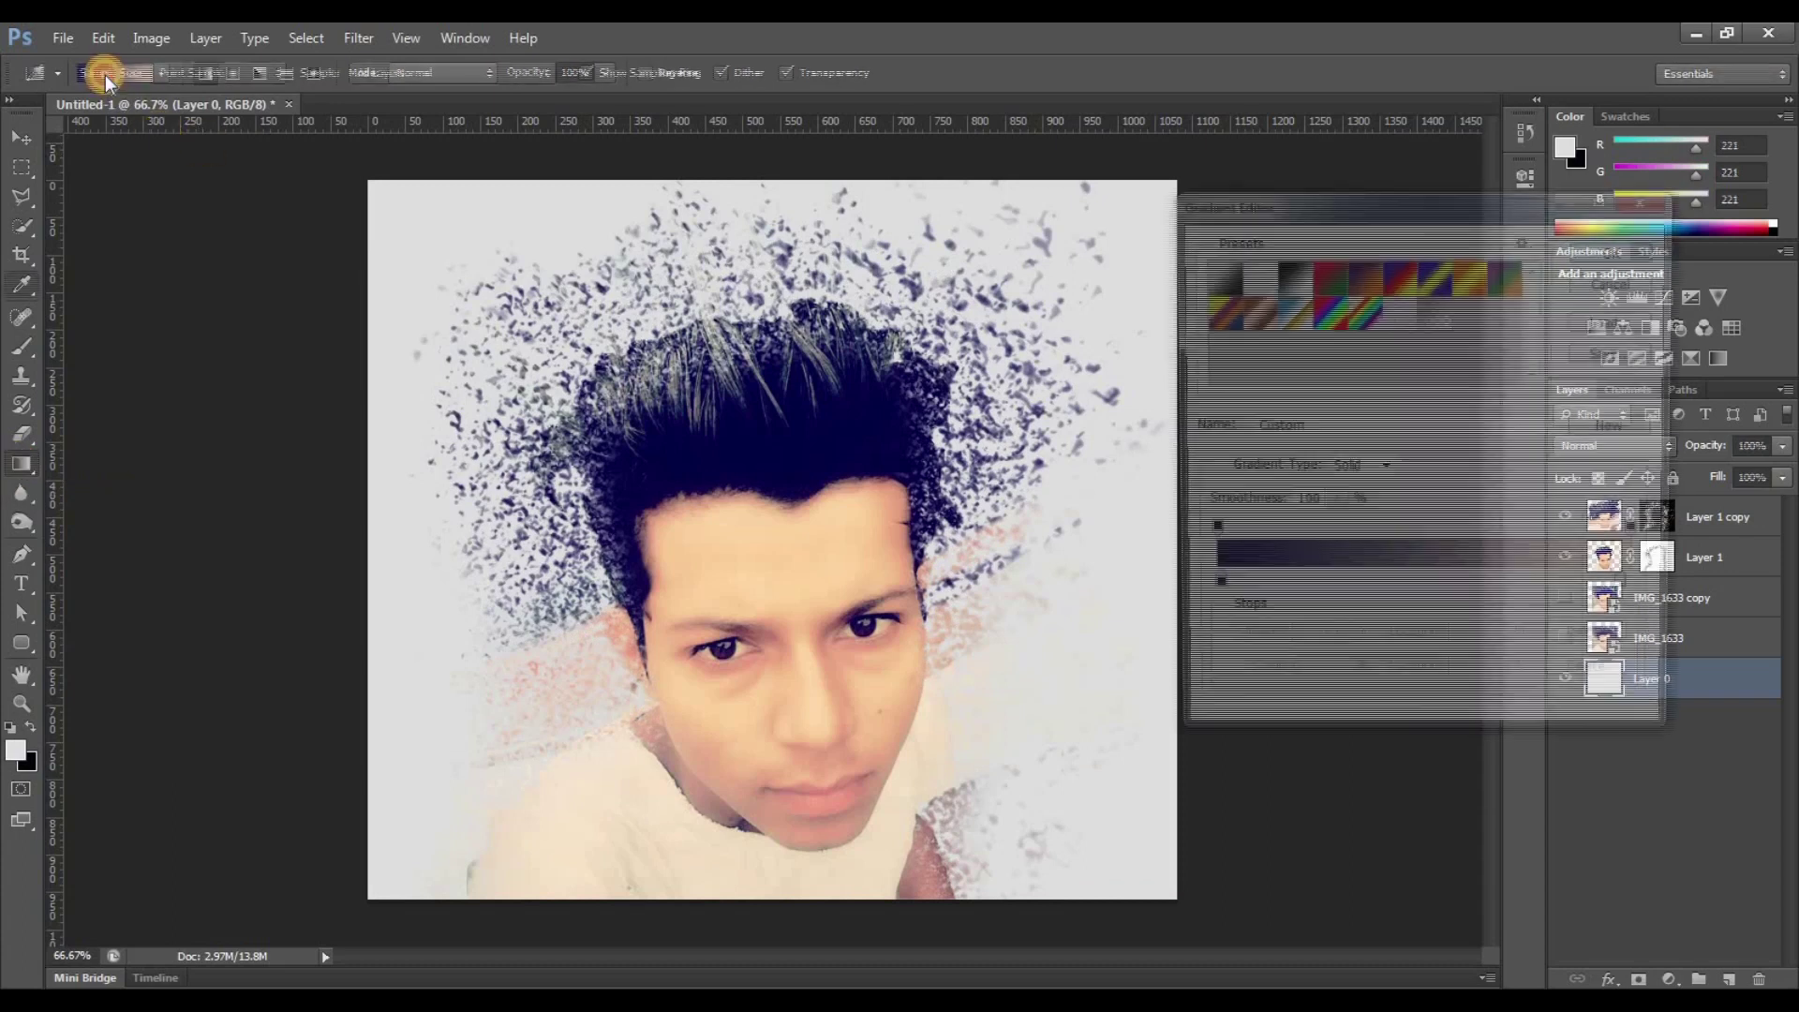
pyautogui.click(1212, 587)
pyautogui.click(567, 652)
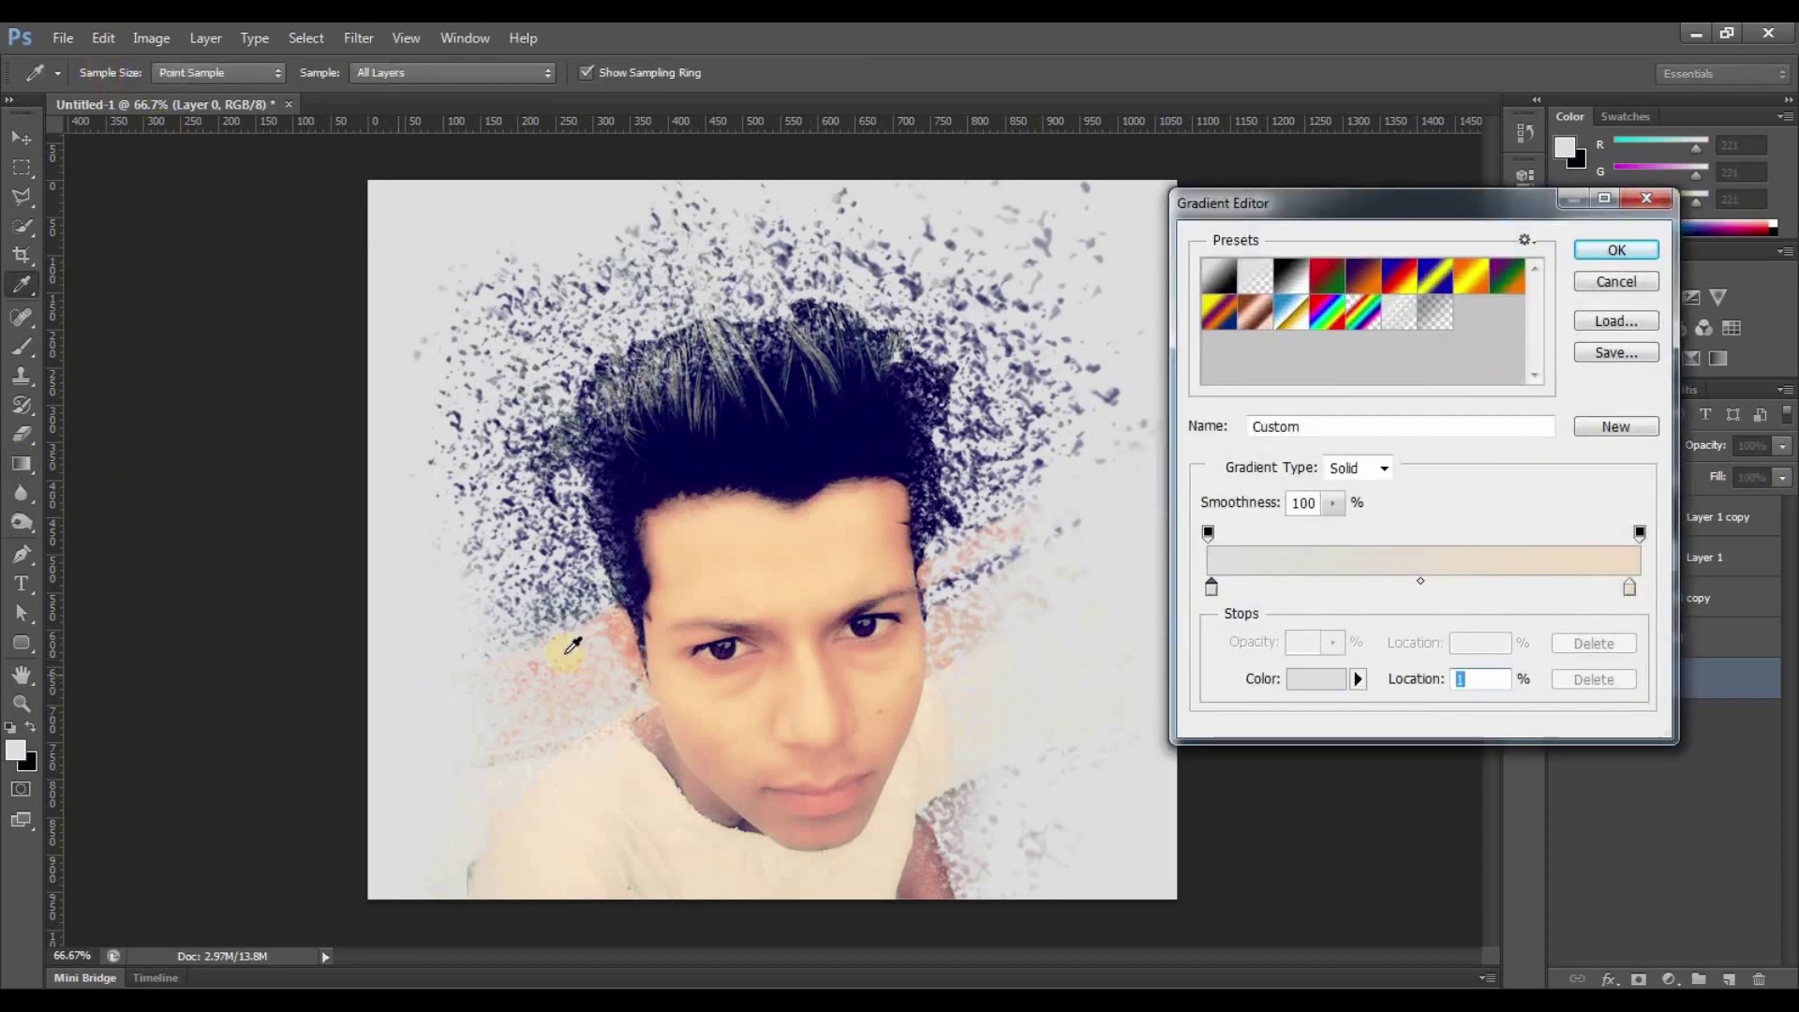
pyautogui.doubleClick(1630, 592)
pyautogui.click(1229, 352)
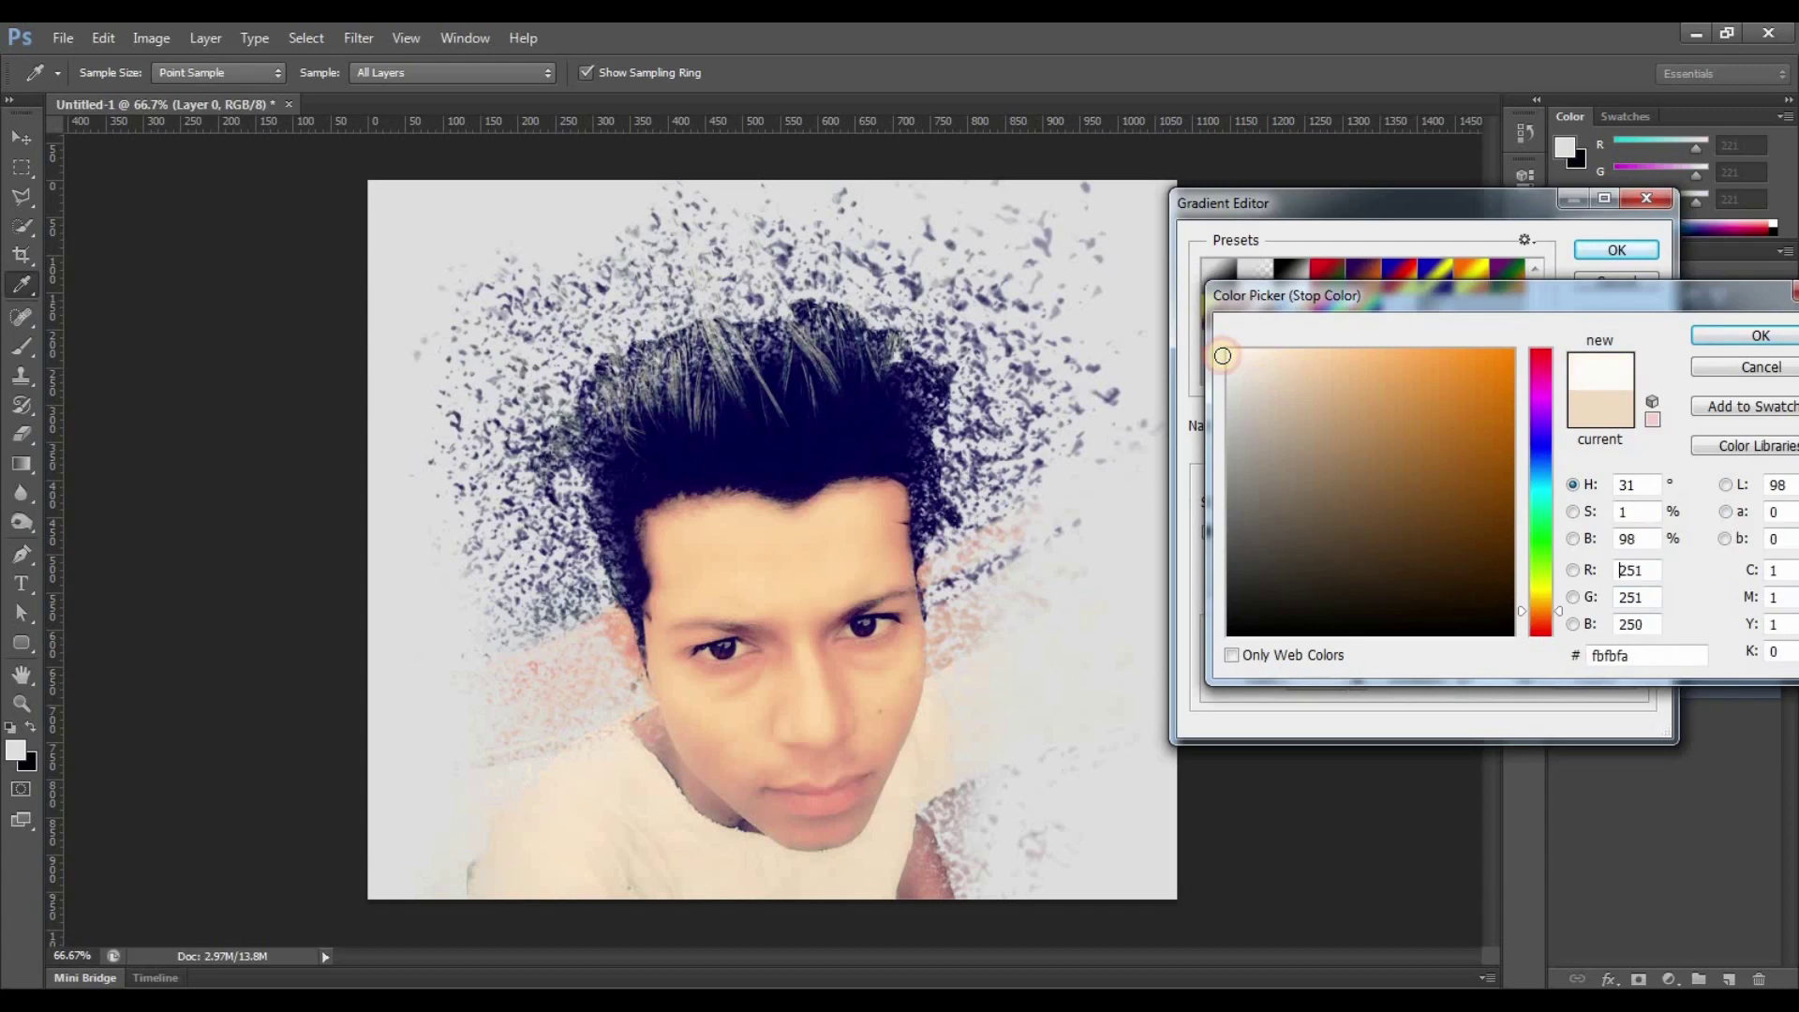
pyautogui.click(1698, 339)
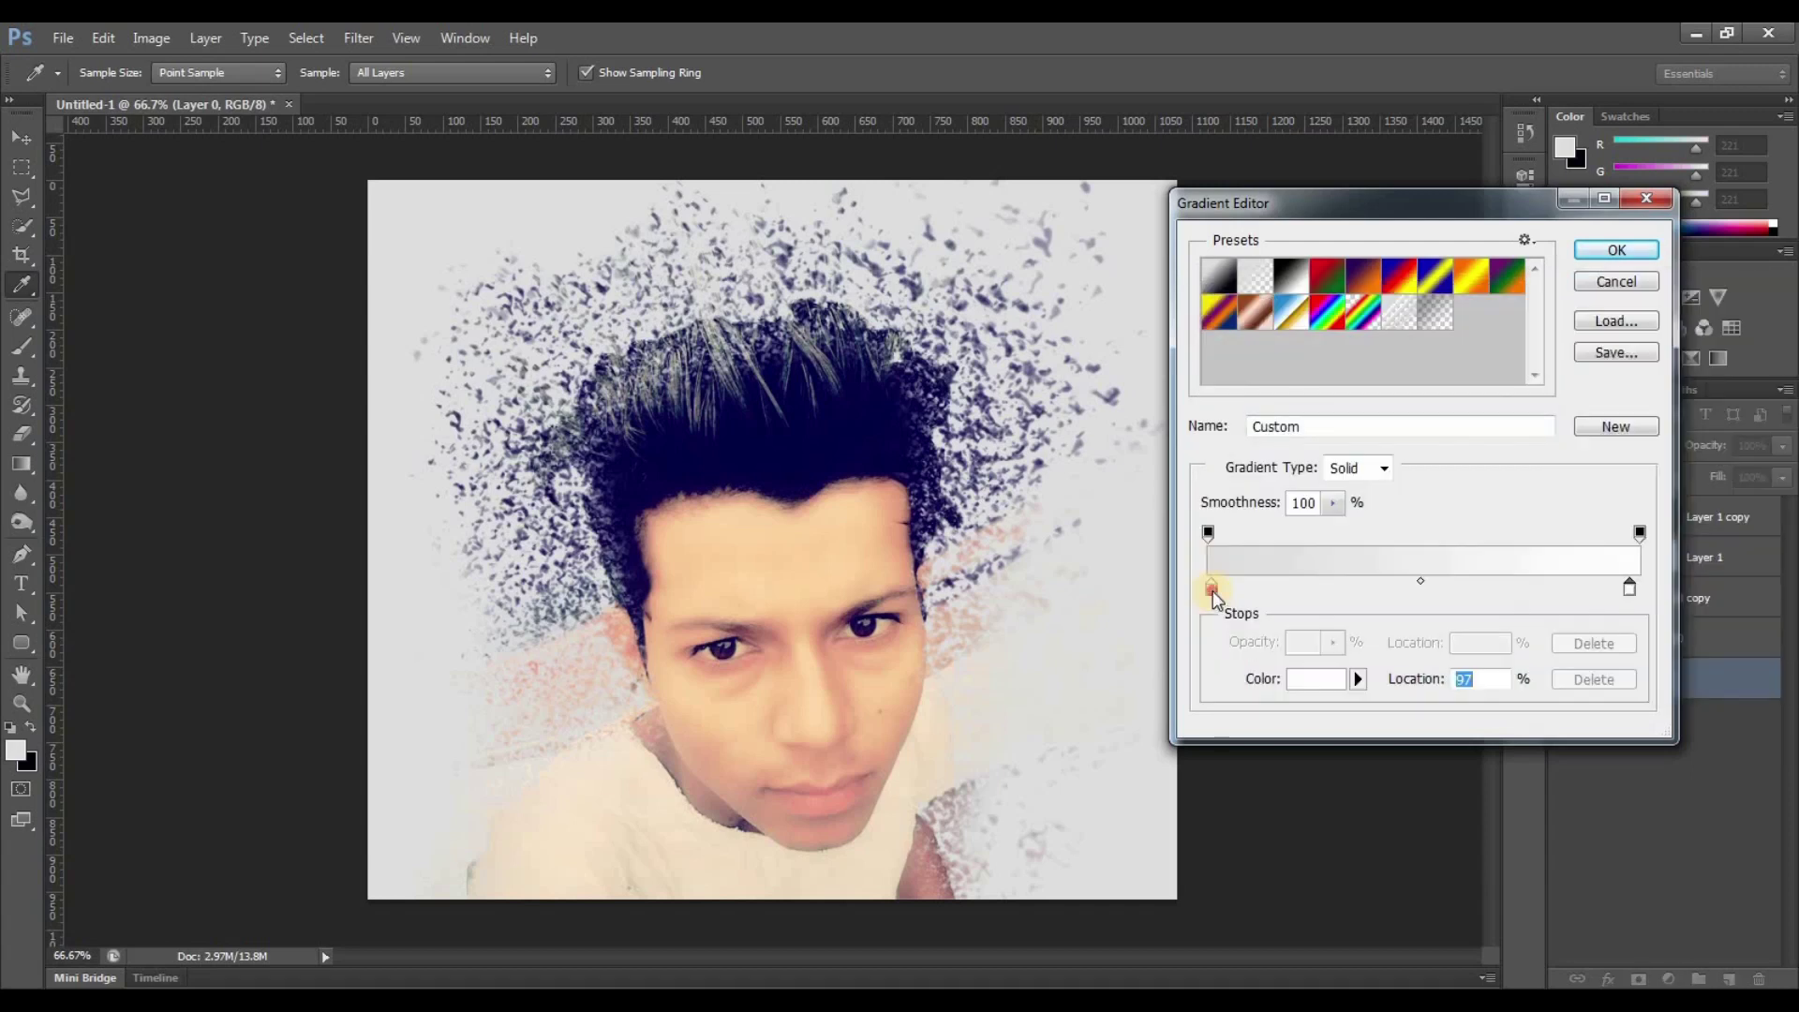
pyautogui.doubleClick(1211, 590)
pyautogui.click(1739, 339)
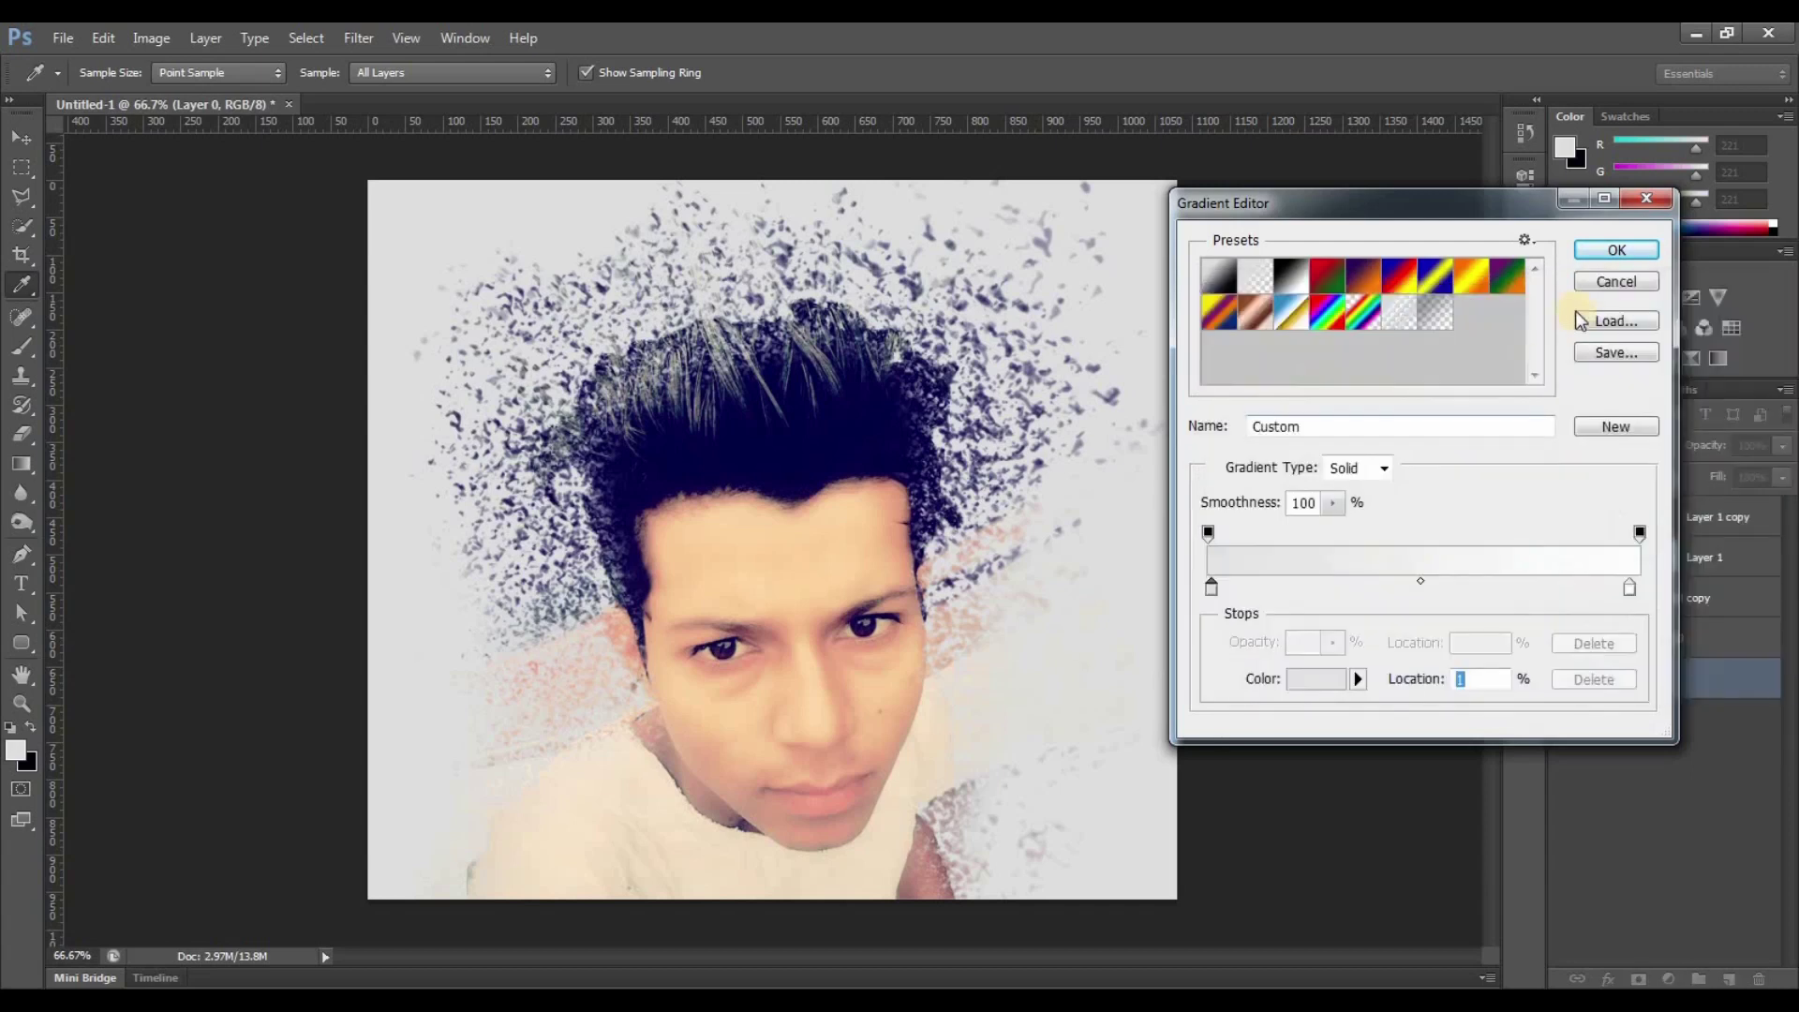
pyautogui.click(1617, 249)
# Draw the gradient across Layer 0, switching to Radial style and redrawing from the upper left.
pyautogui.moveTo(466, 209); pyautogui.dragTo(1093, 880)
pyautogui.moveTo(761, 188); pyautogui.dragTo(693, 852)
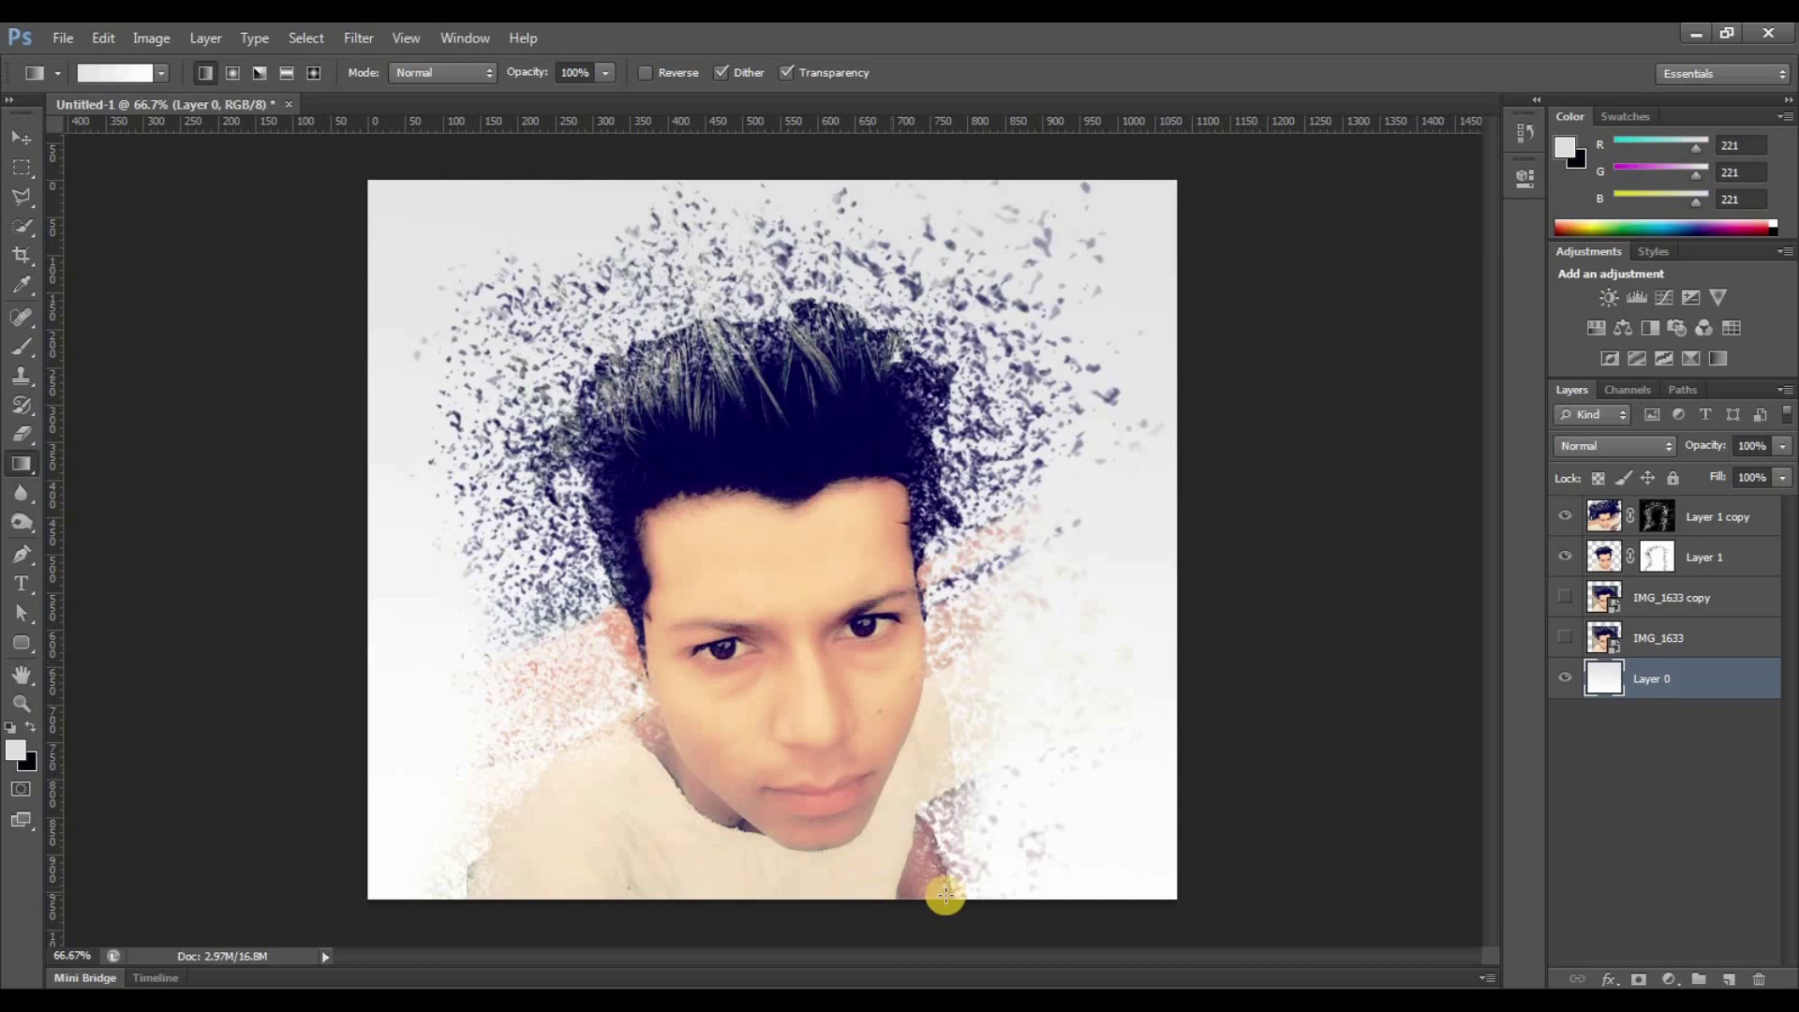
pyautogui.click(232, 75)
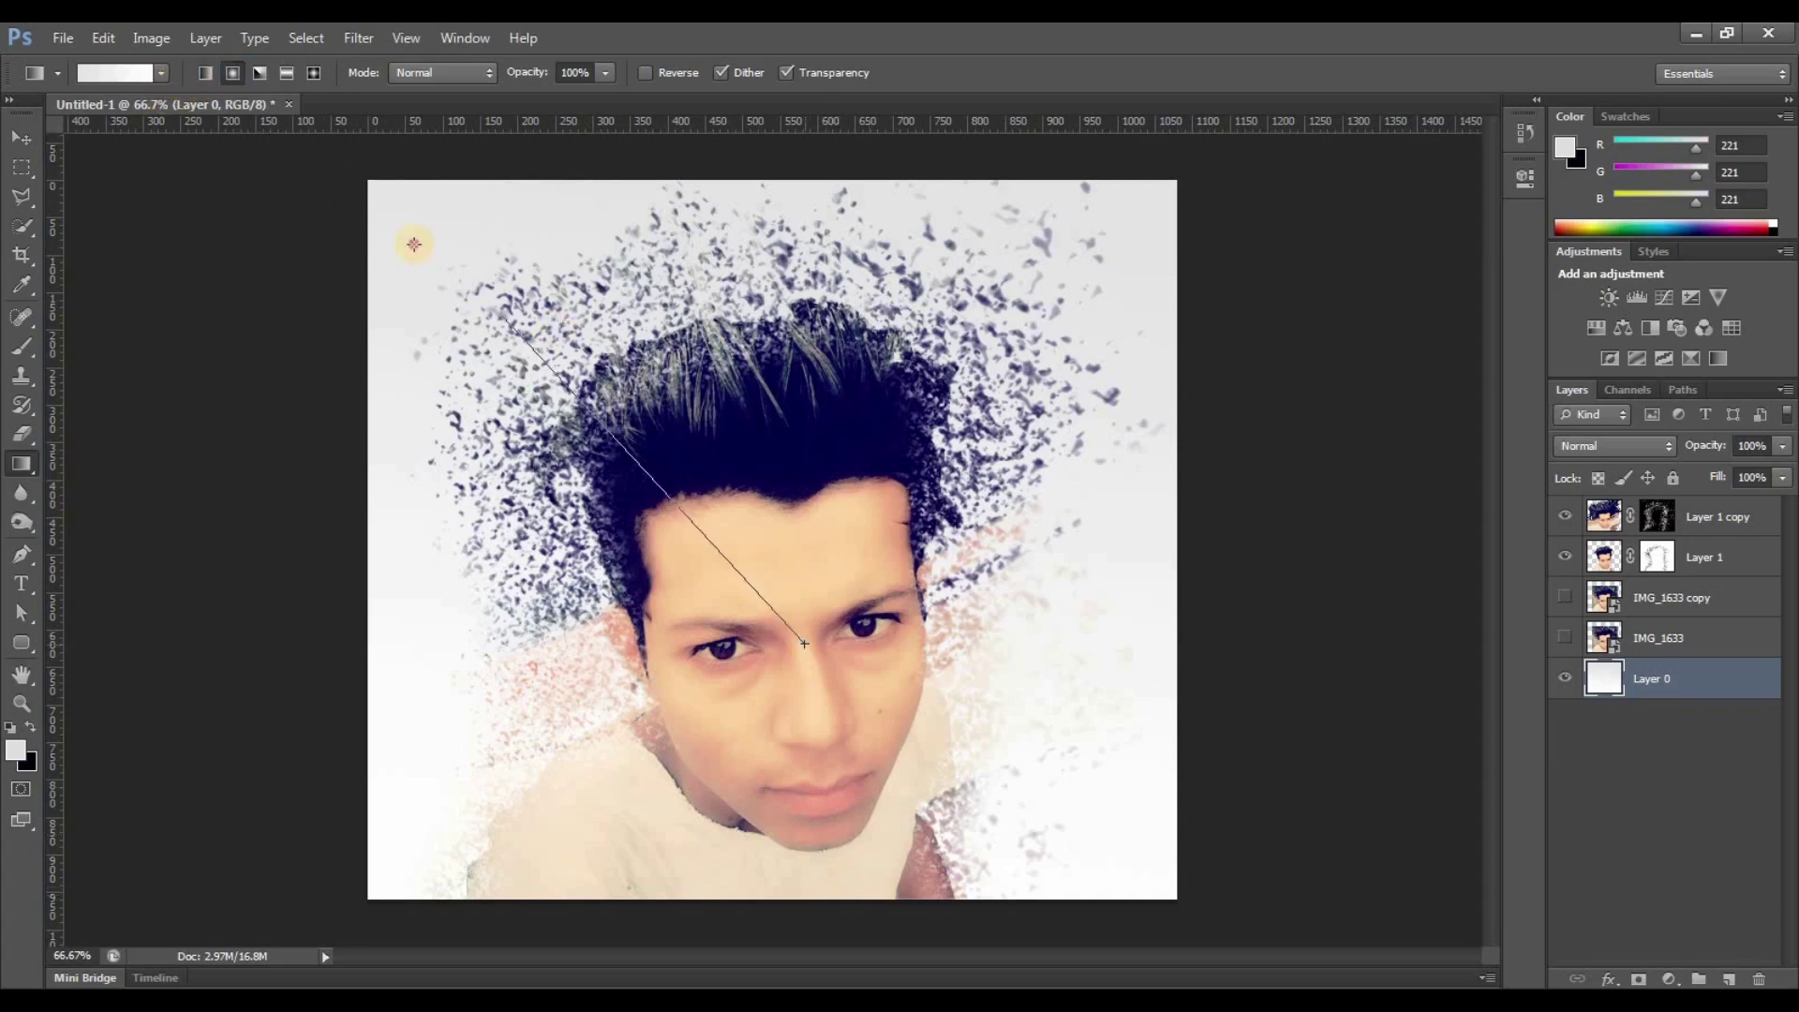
pyautogui.moveTo(820, 648); pyautogui.dragTo(410, 241)
pyautogui.moveTo(736, 506)
pyautogui.mouseDown()
pyautogui.moveTo(820, 648)
pyautogui.moveTo(729, 199)
pyautogui.mouseUp()
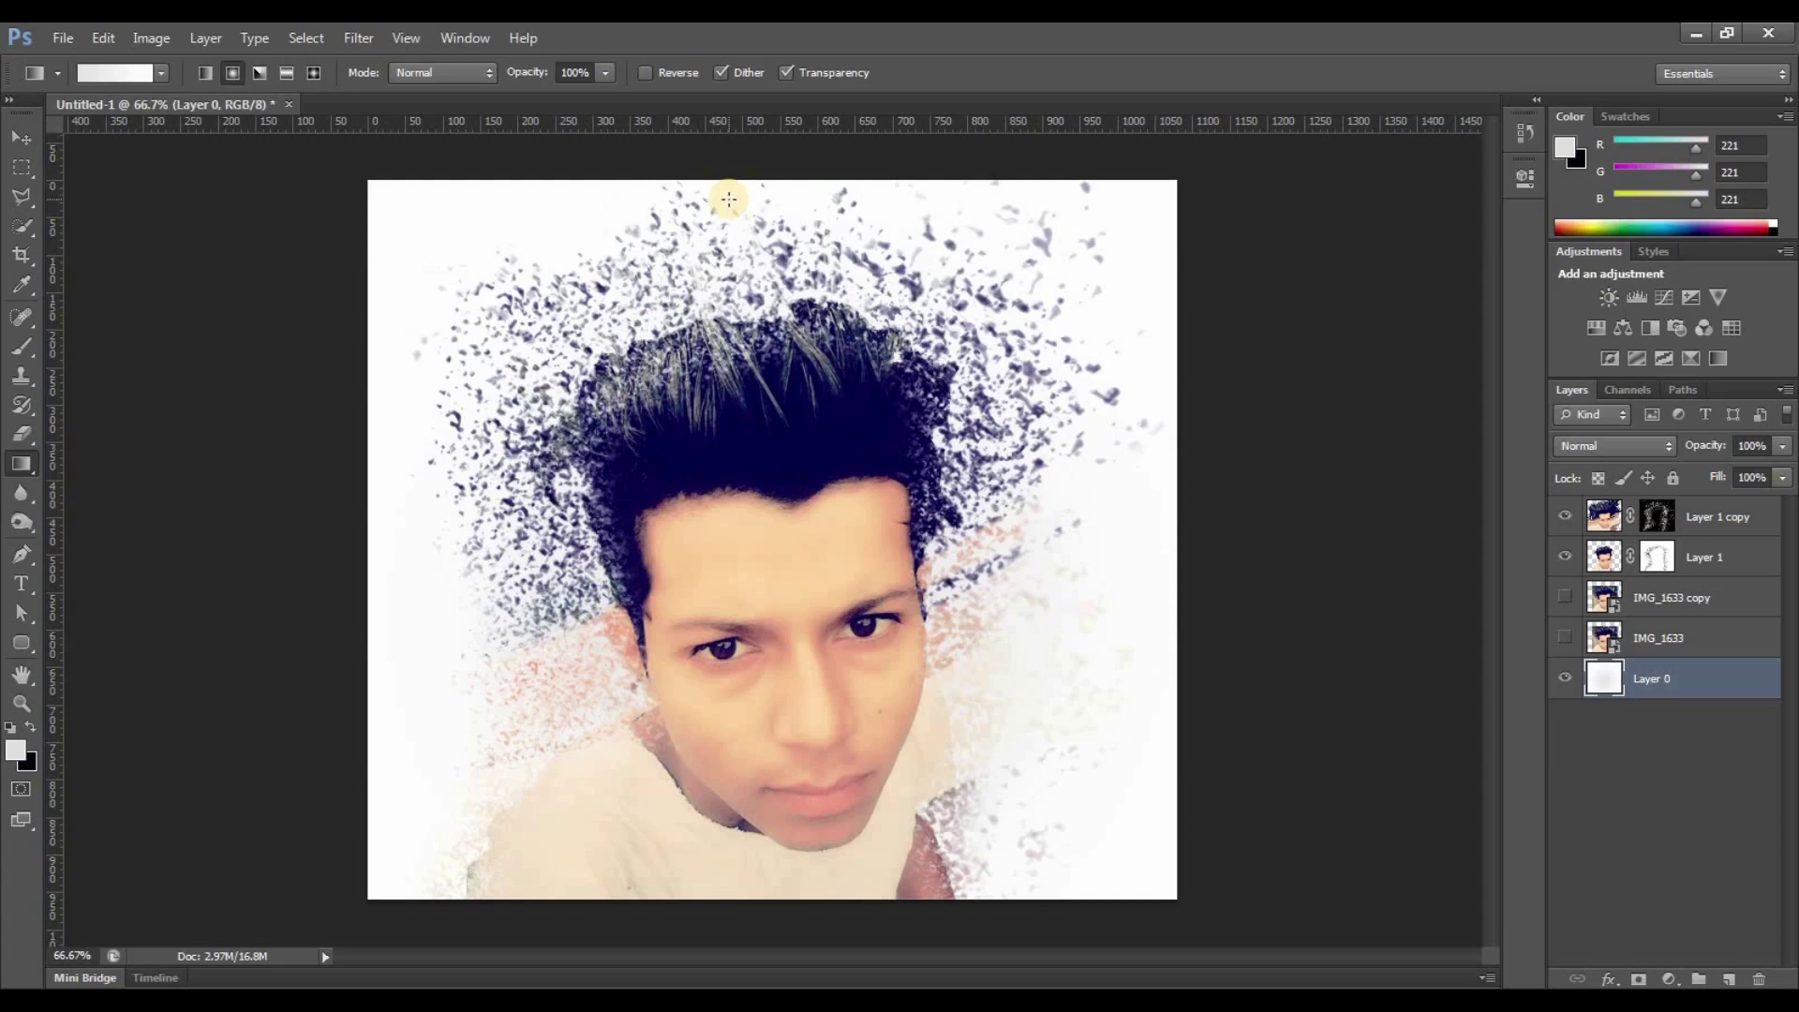
pyautogui.click(1563, 558)
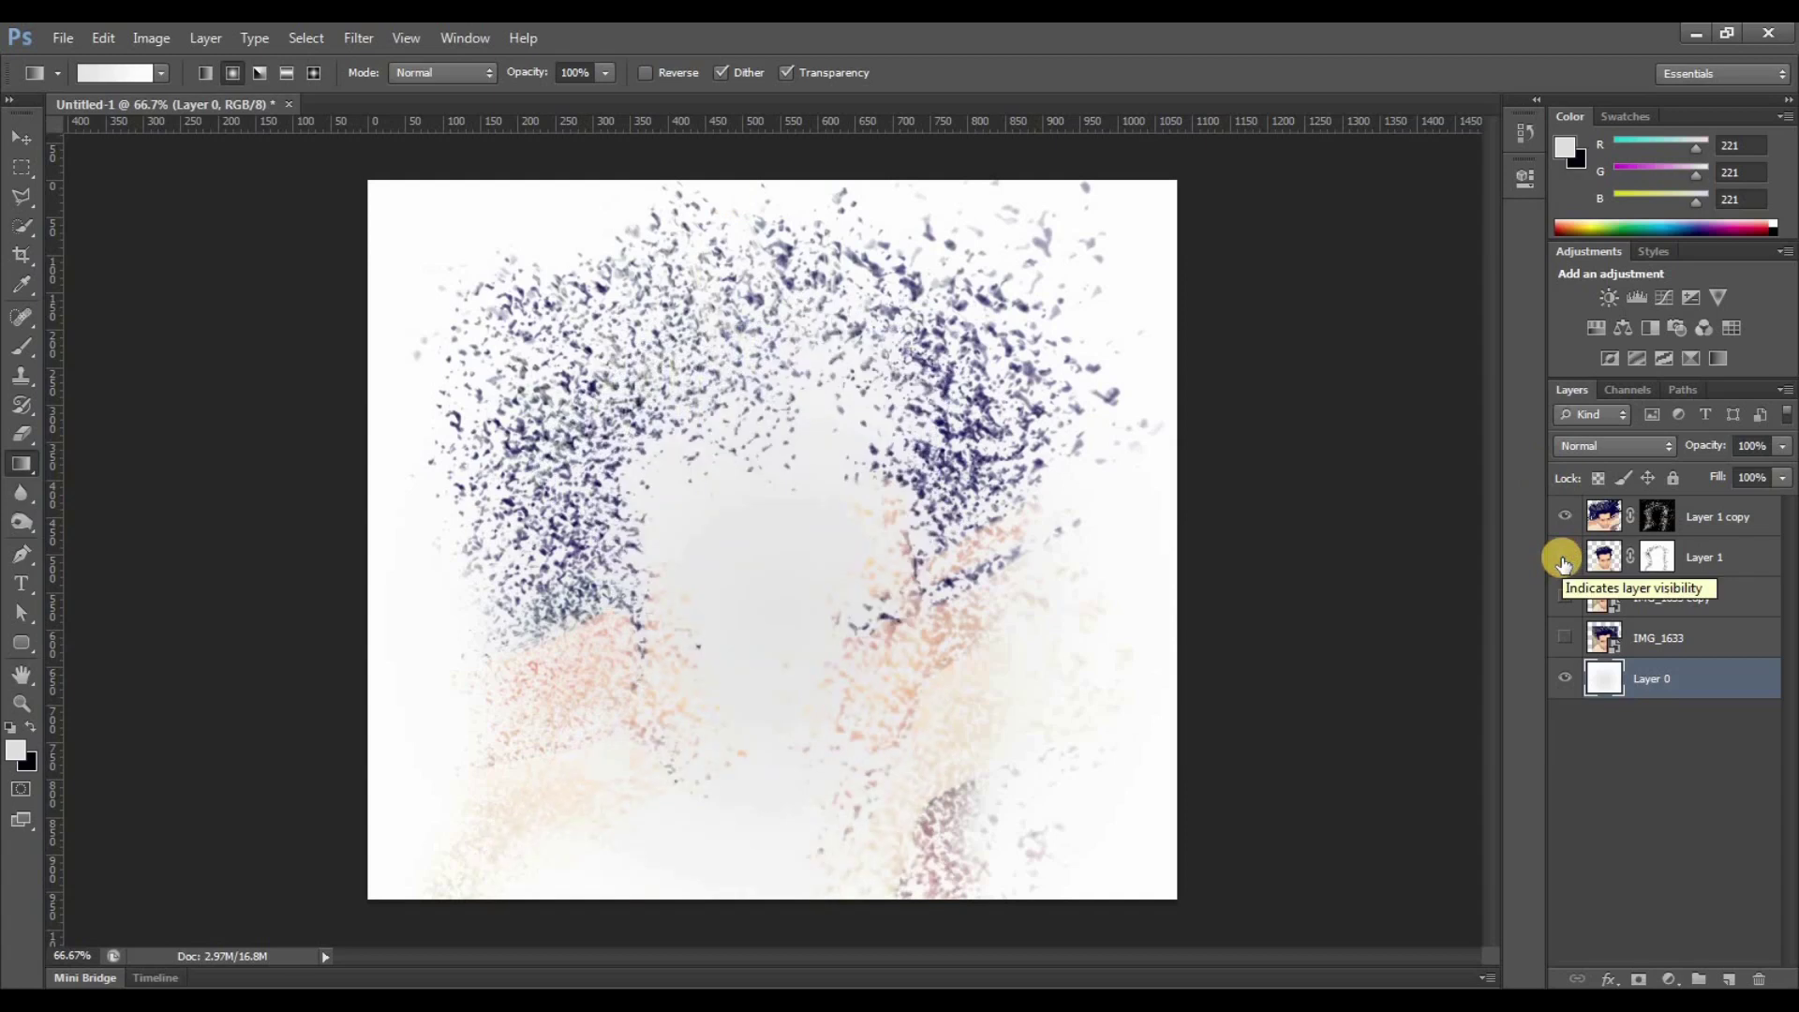
pyautogui.click(1563, 559)
pyautogui.click(1563, 556)
pyautogui.click(1563, 556)
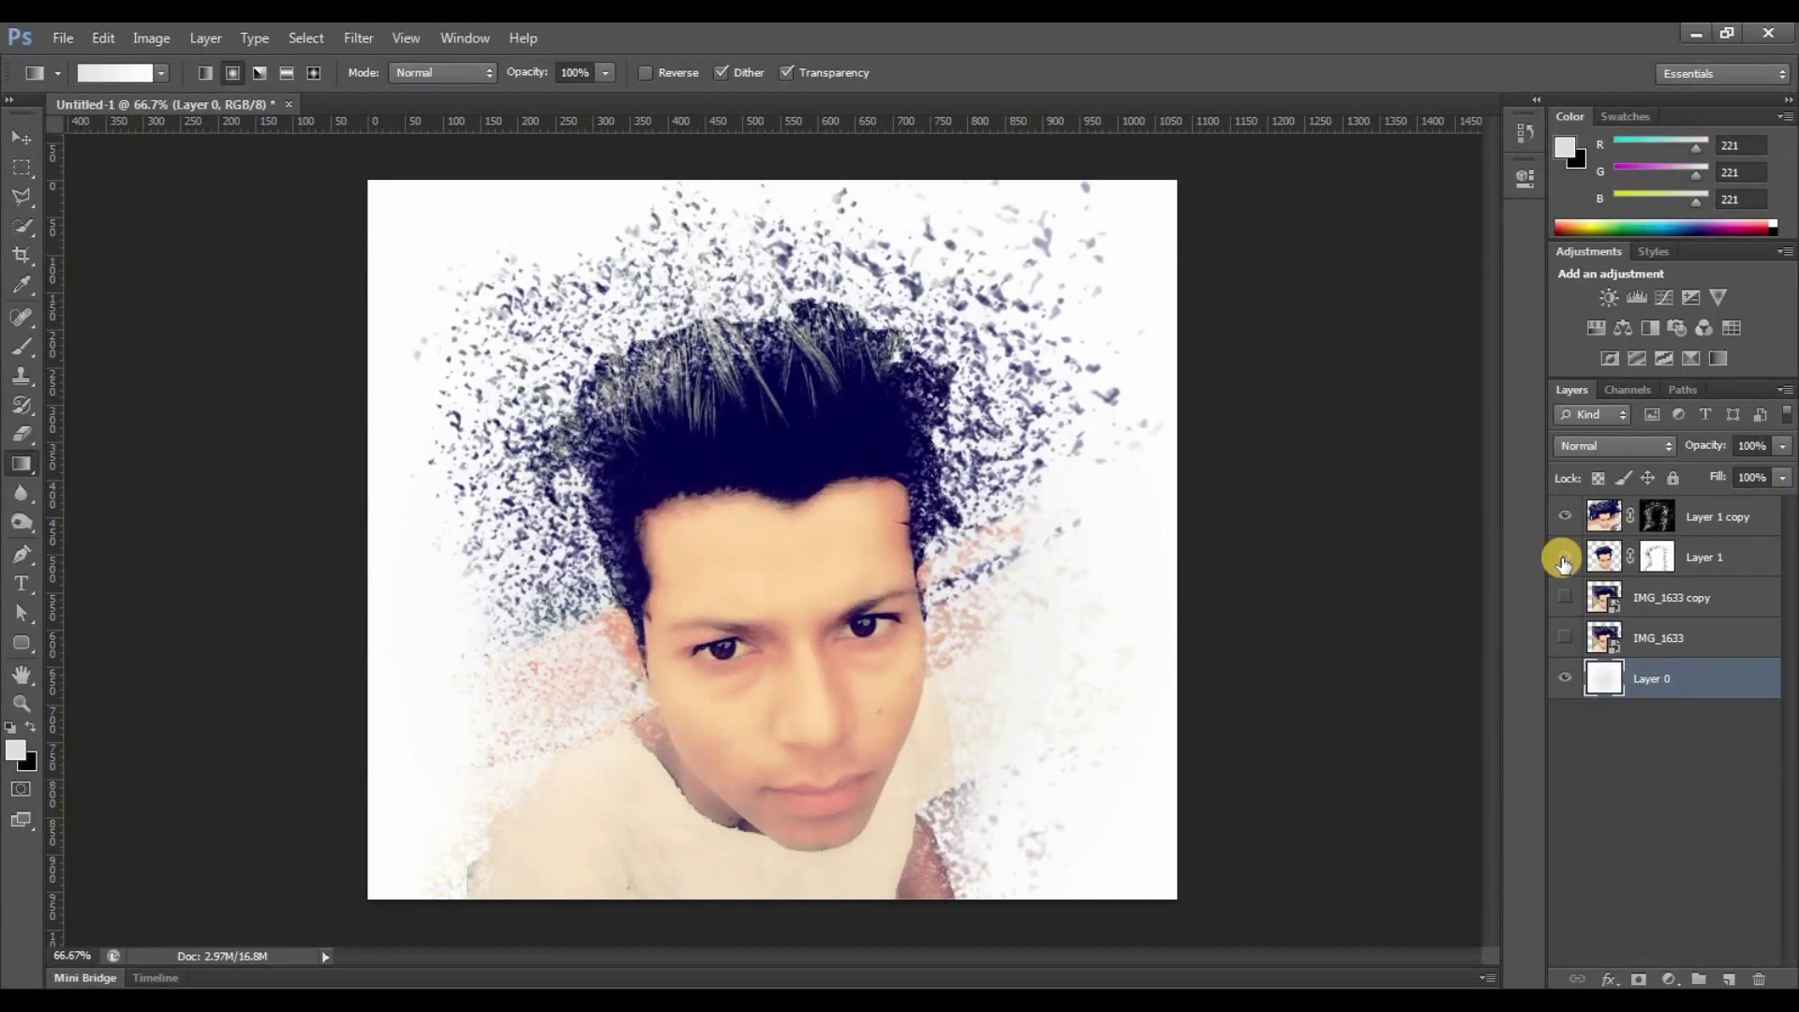
pyautogui.click(1566, 518)
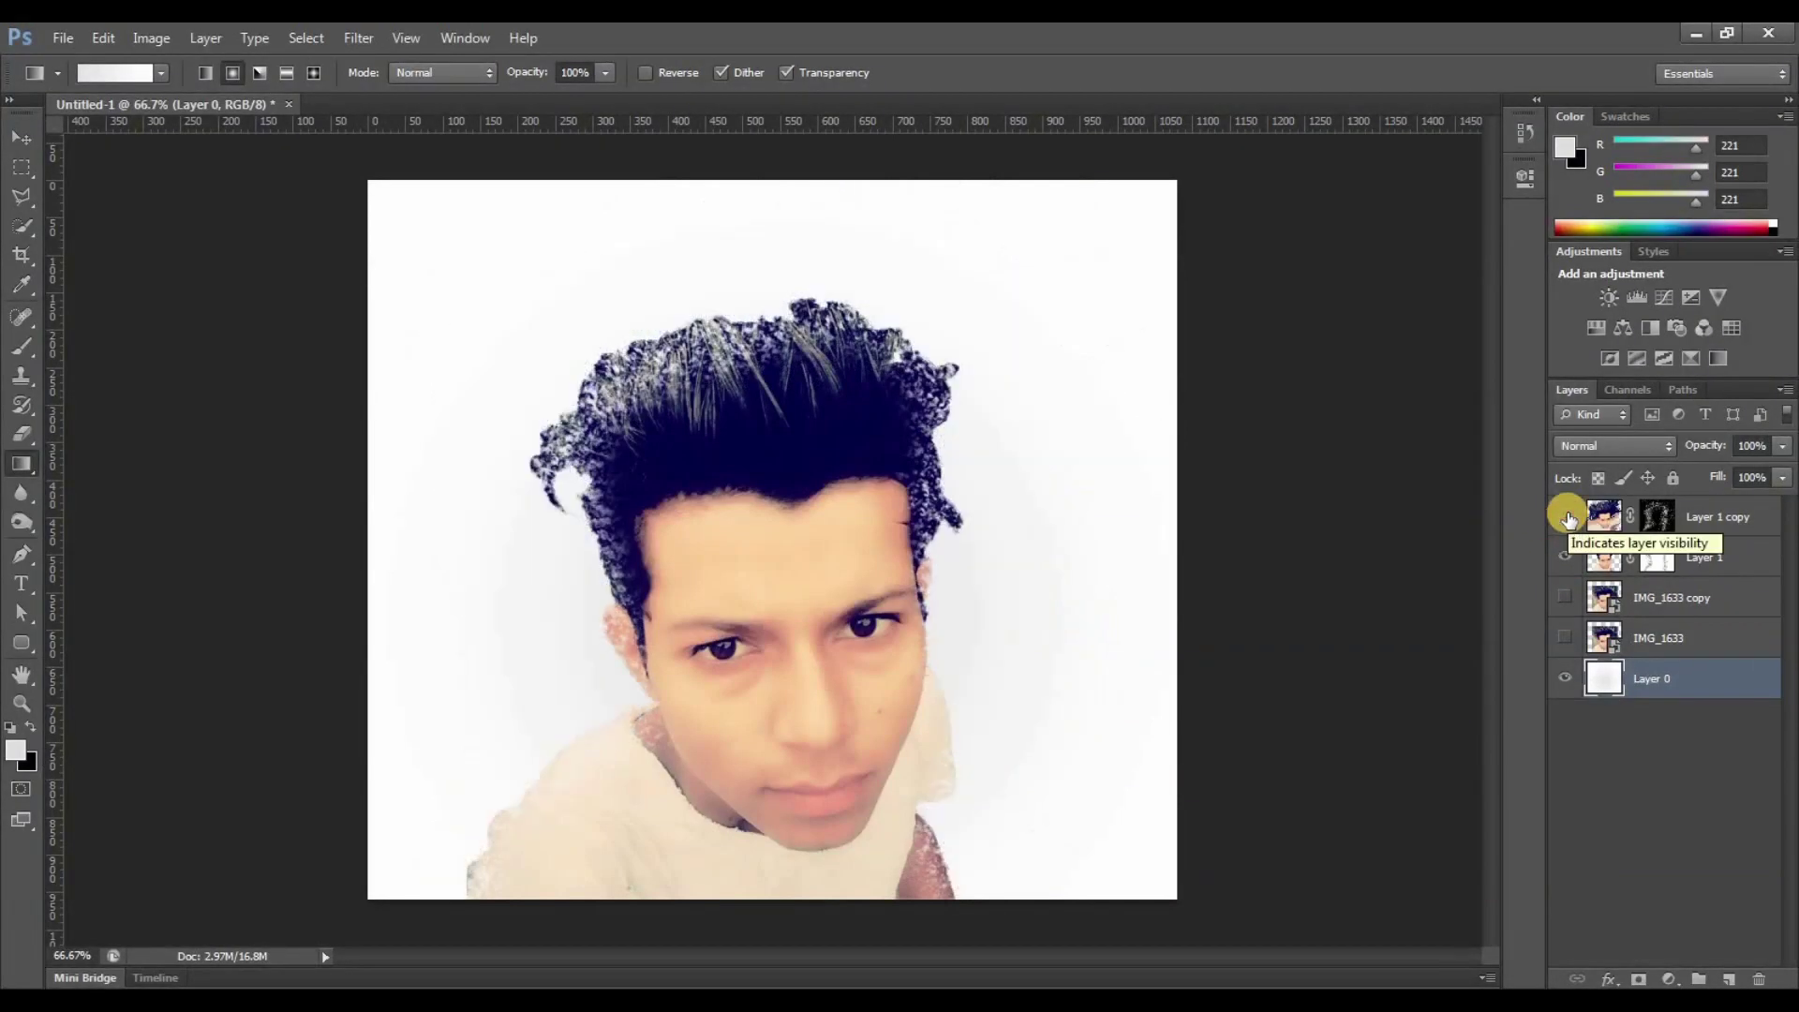
pyautogui.click(1566, 519)
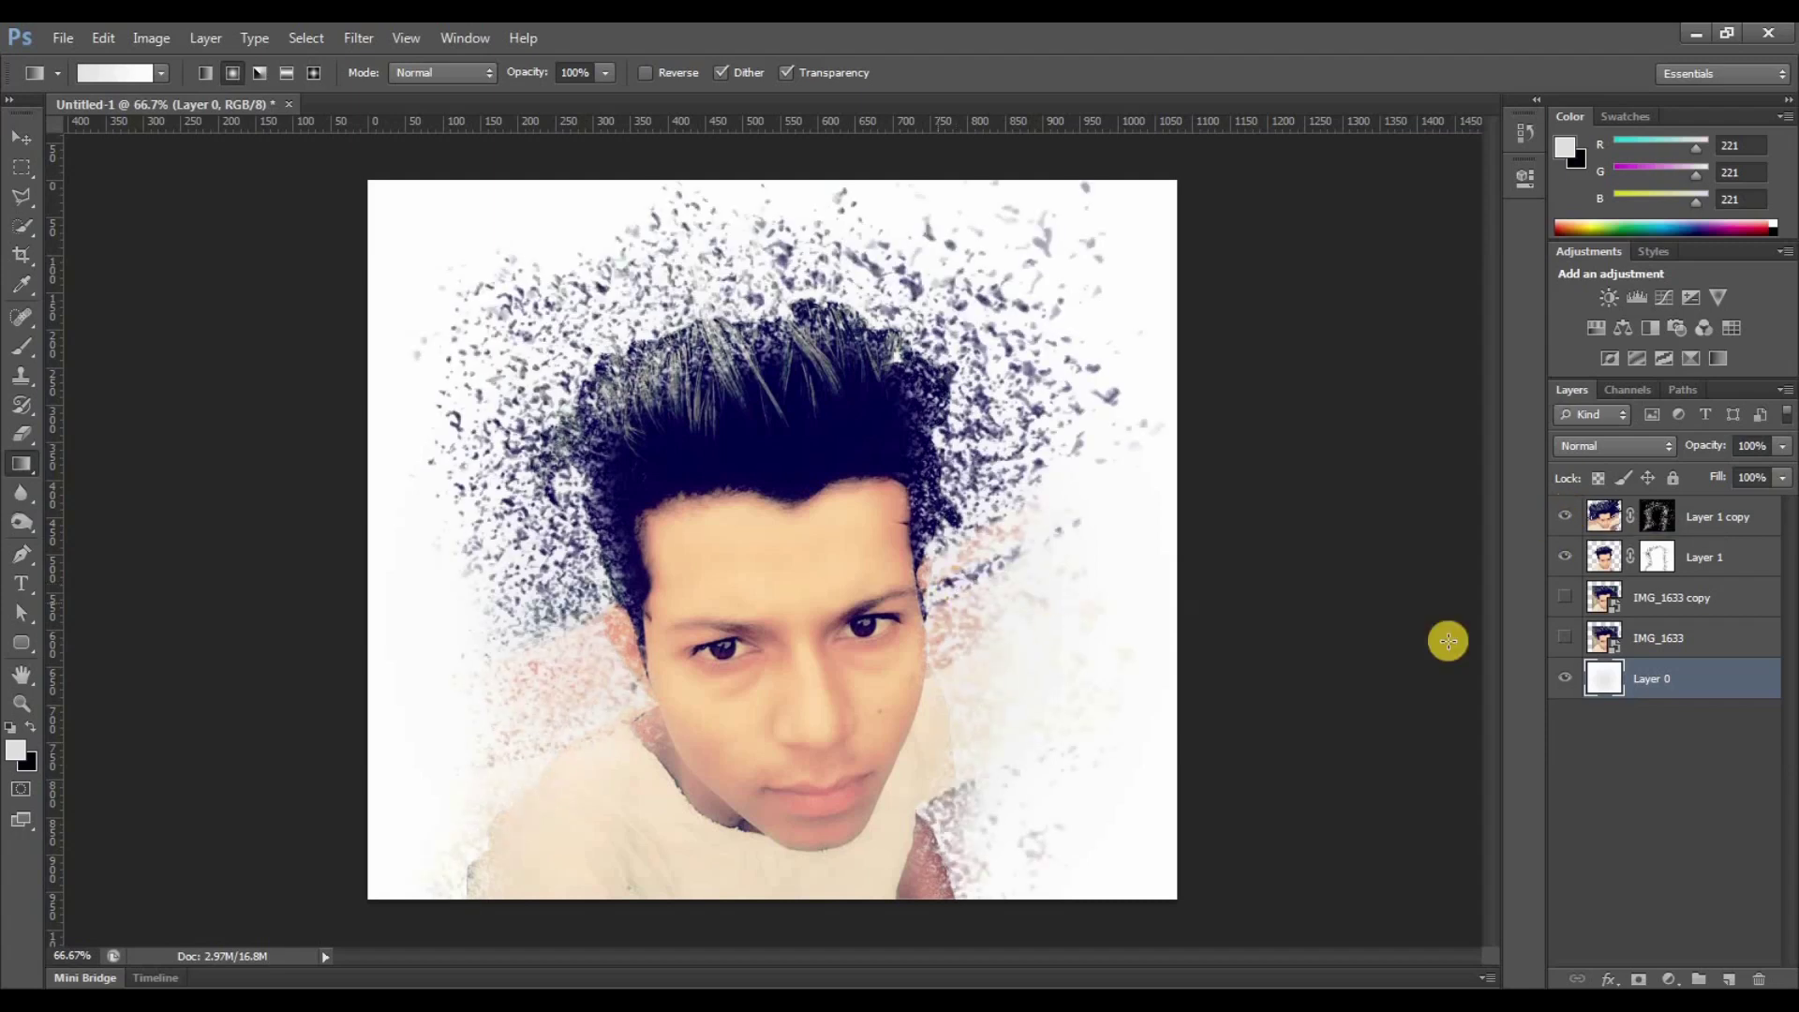
pyautogui.click(1564, 556)
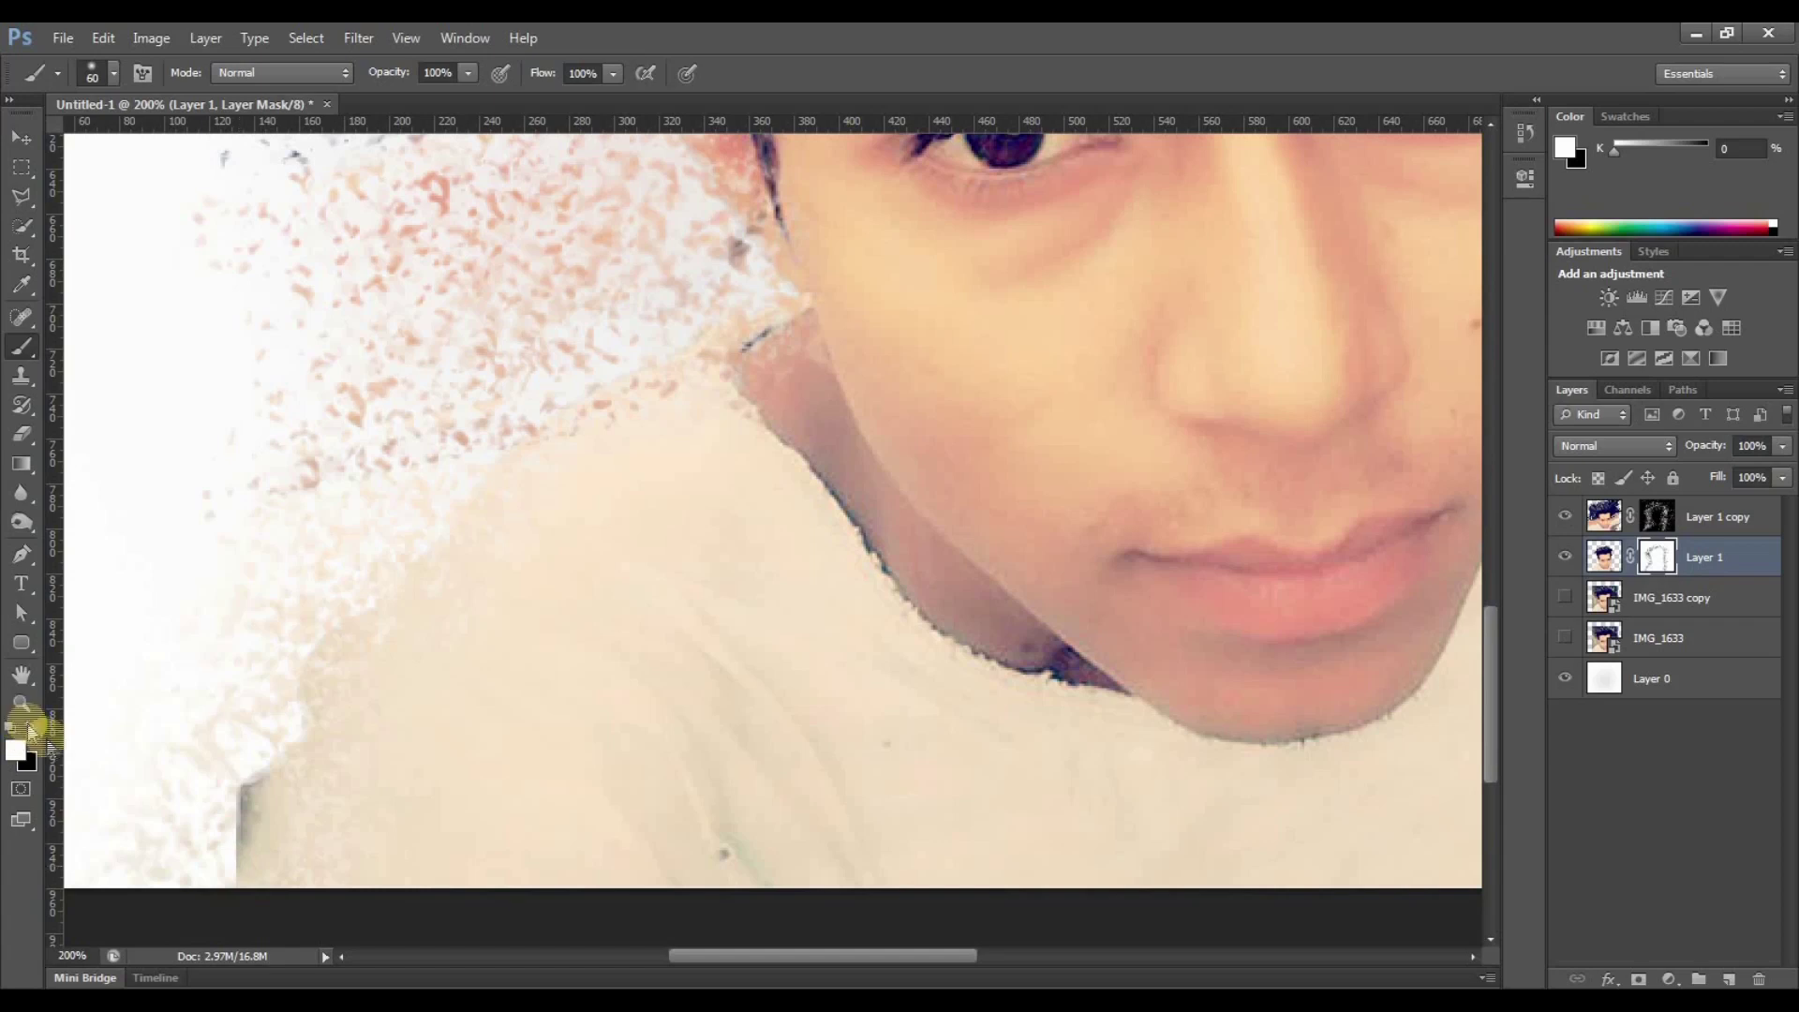
# With black, hide the shirt's left shoulder edge and the dark neck line on Layer 1's mask.
pyautogui.click(31, 727)
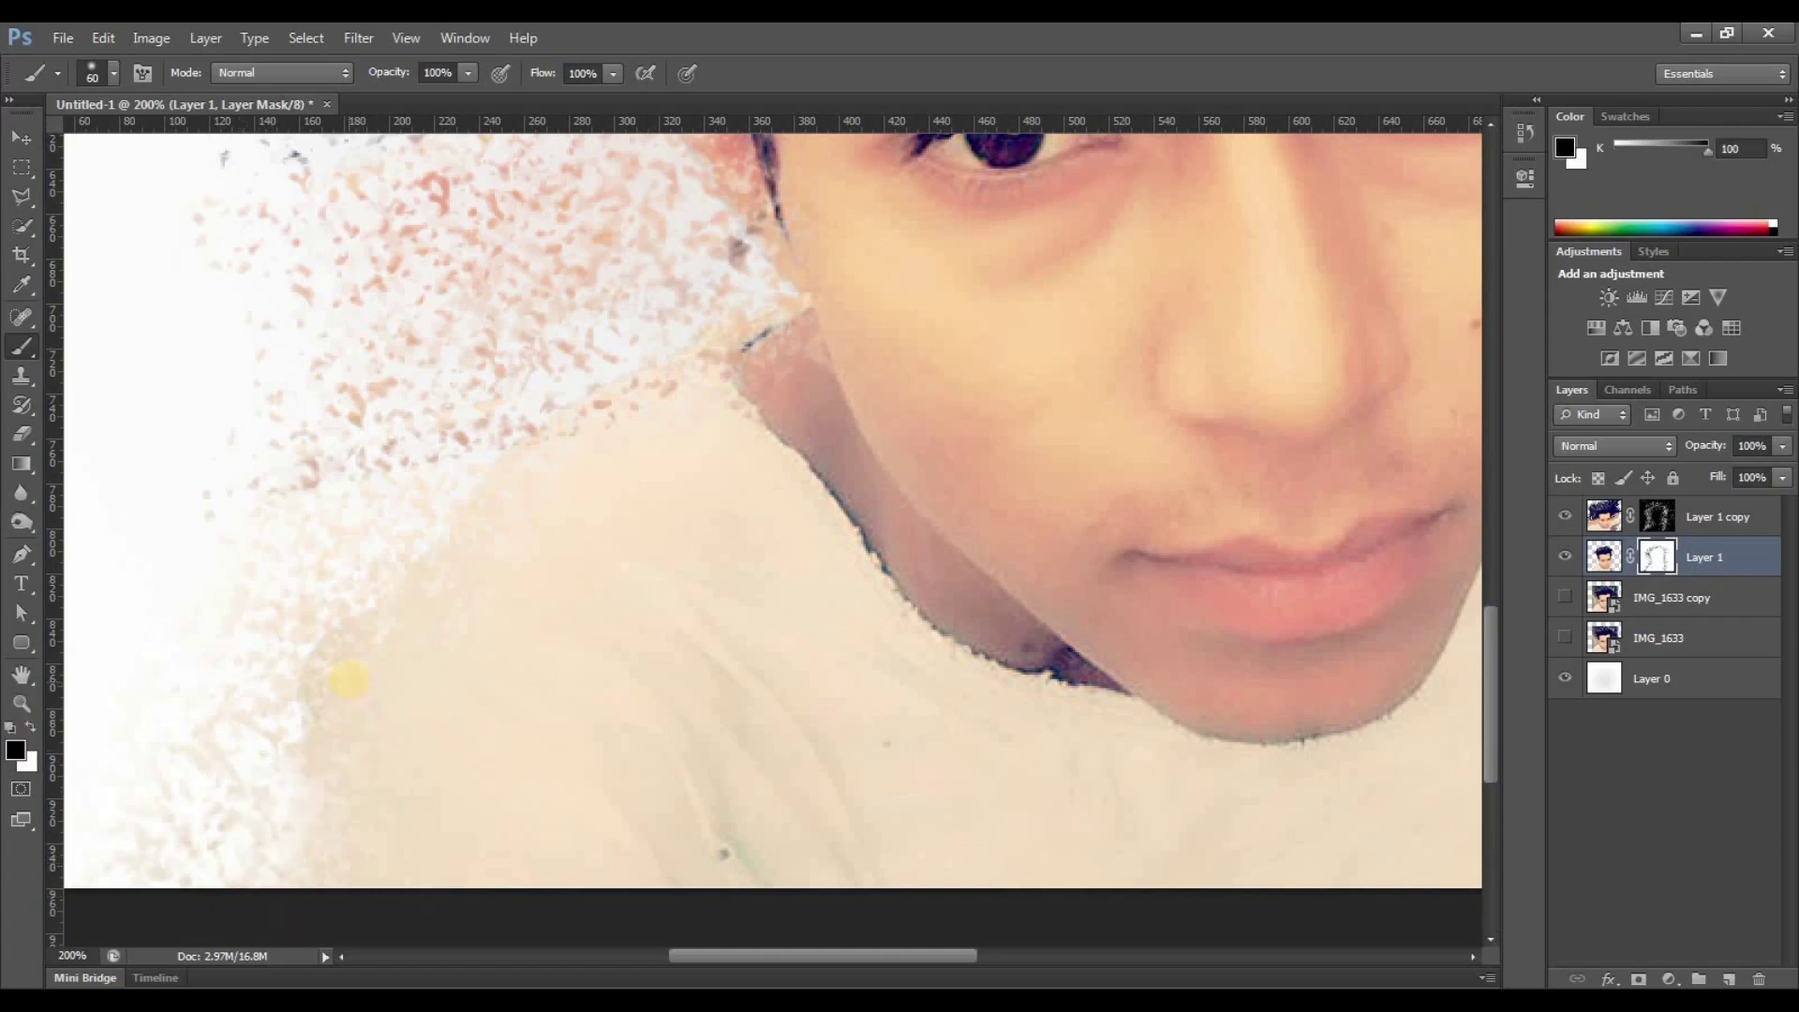
pyautogui.moveTo(339, 640)
pyautogui.mouseDown()
pyautogui.moveTo(325, 727)
pyautogui.moveTo(370, 717)
pyautogui.mouseUp()
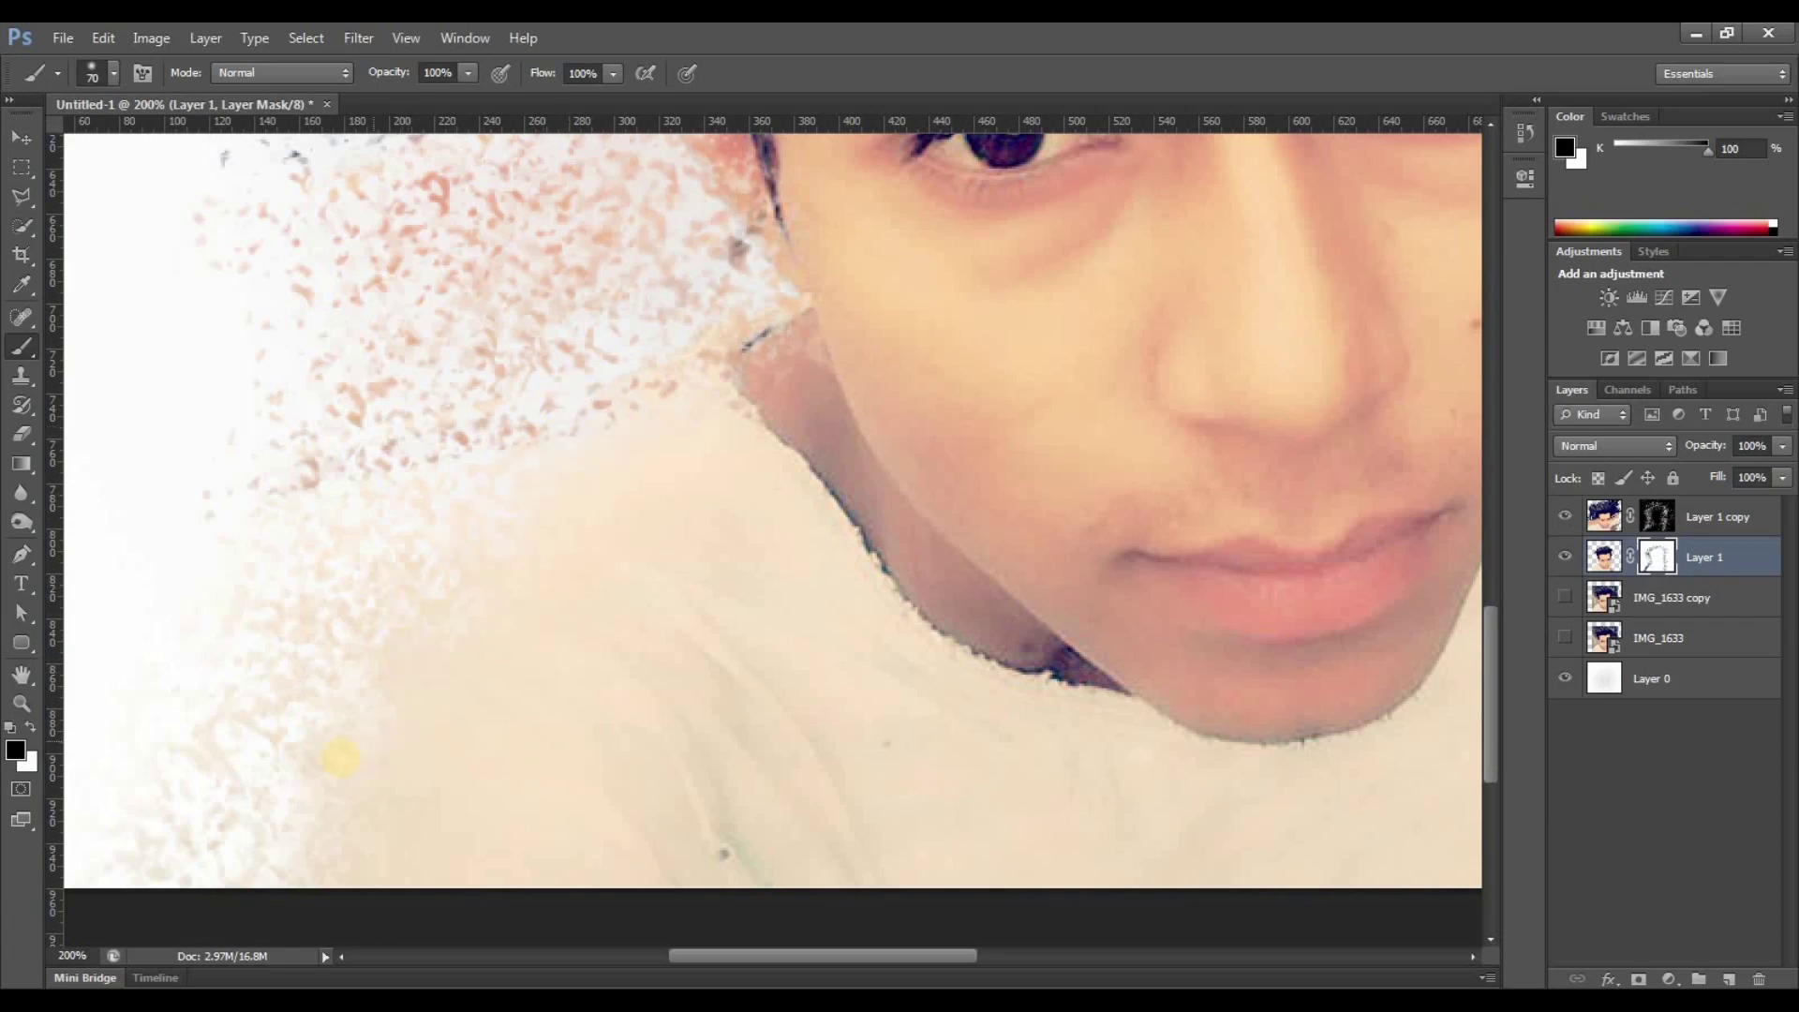
pyautogui.moveTo(724, 312)
pyautogui.mouseDown()
pyautogui.moveTo(723, 337)
pyautogui.moveTo(769, 370)
pyautogui.mouseUp()
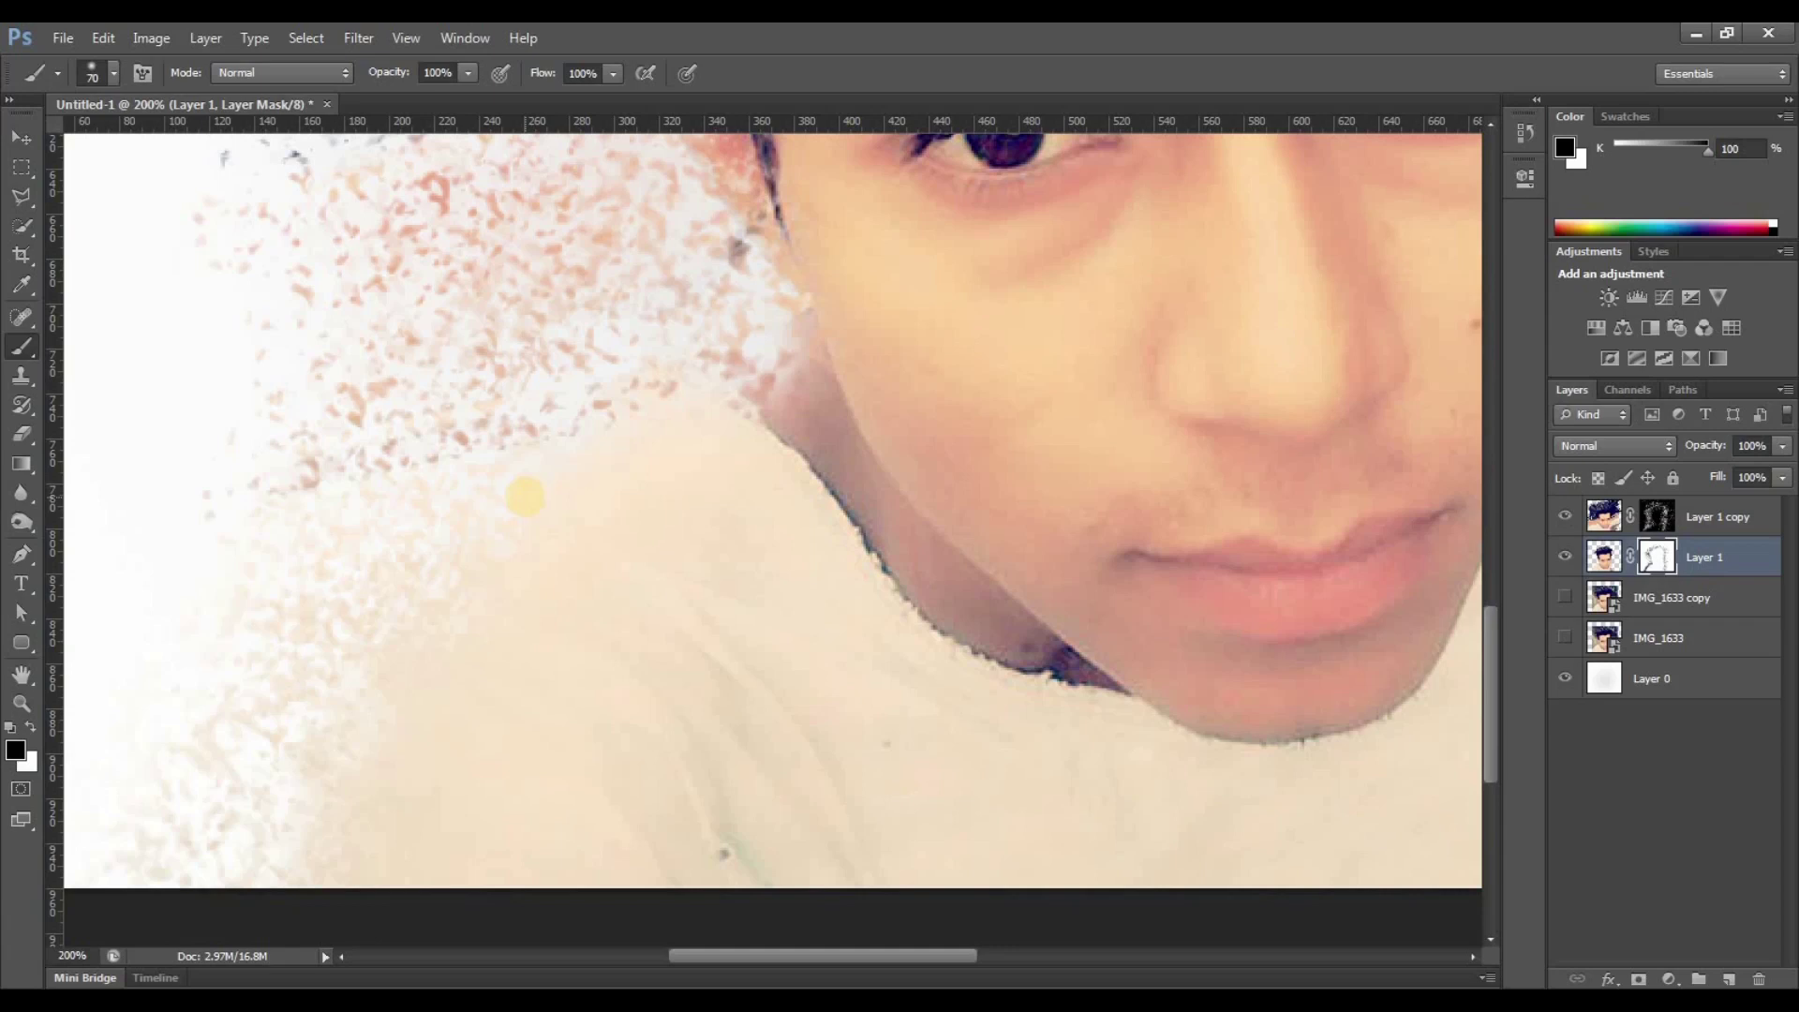
# Switch to white and choose the particle-scatter brush preset at 100 px.
pyautogui.click(31, 727)
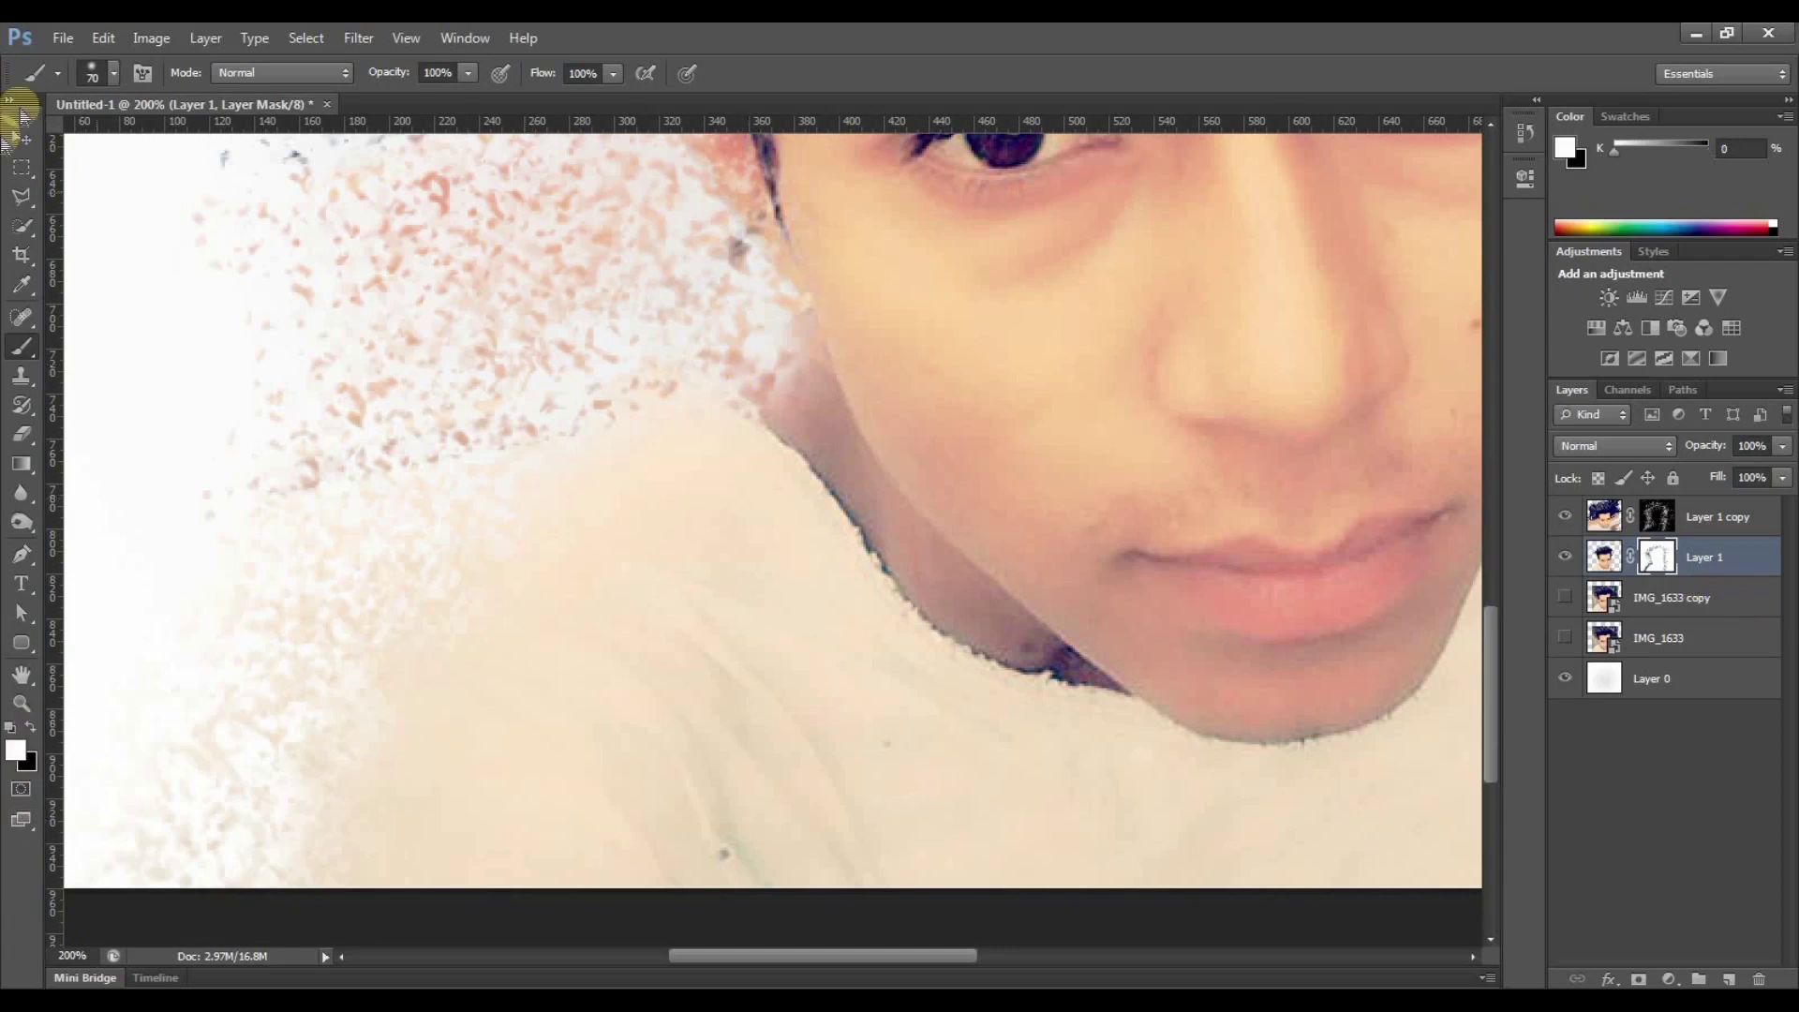
pyautogui.click(114, 73)
pyautogui.click(262, 356)
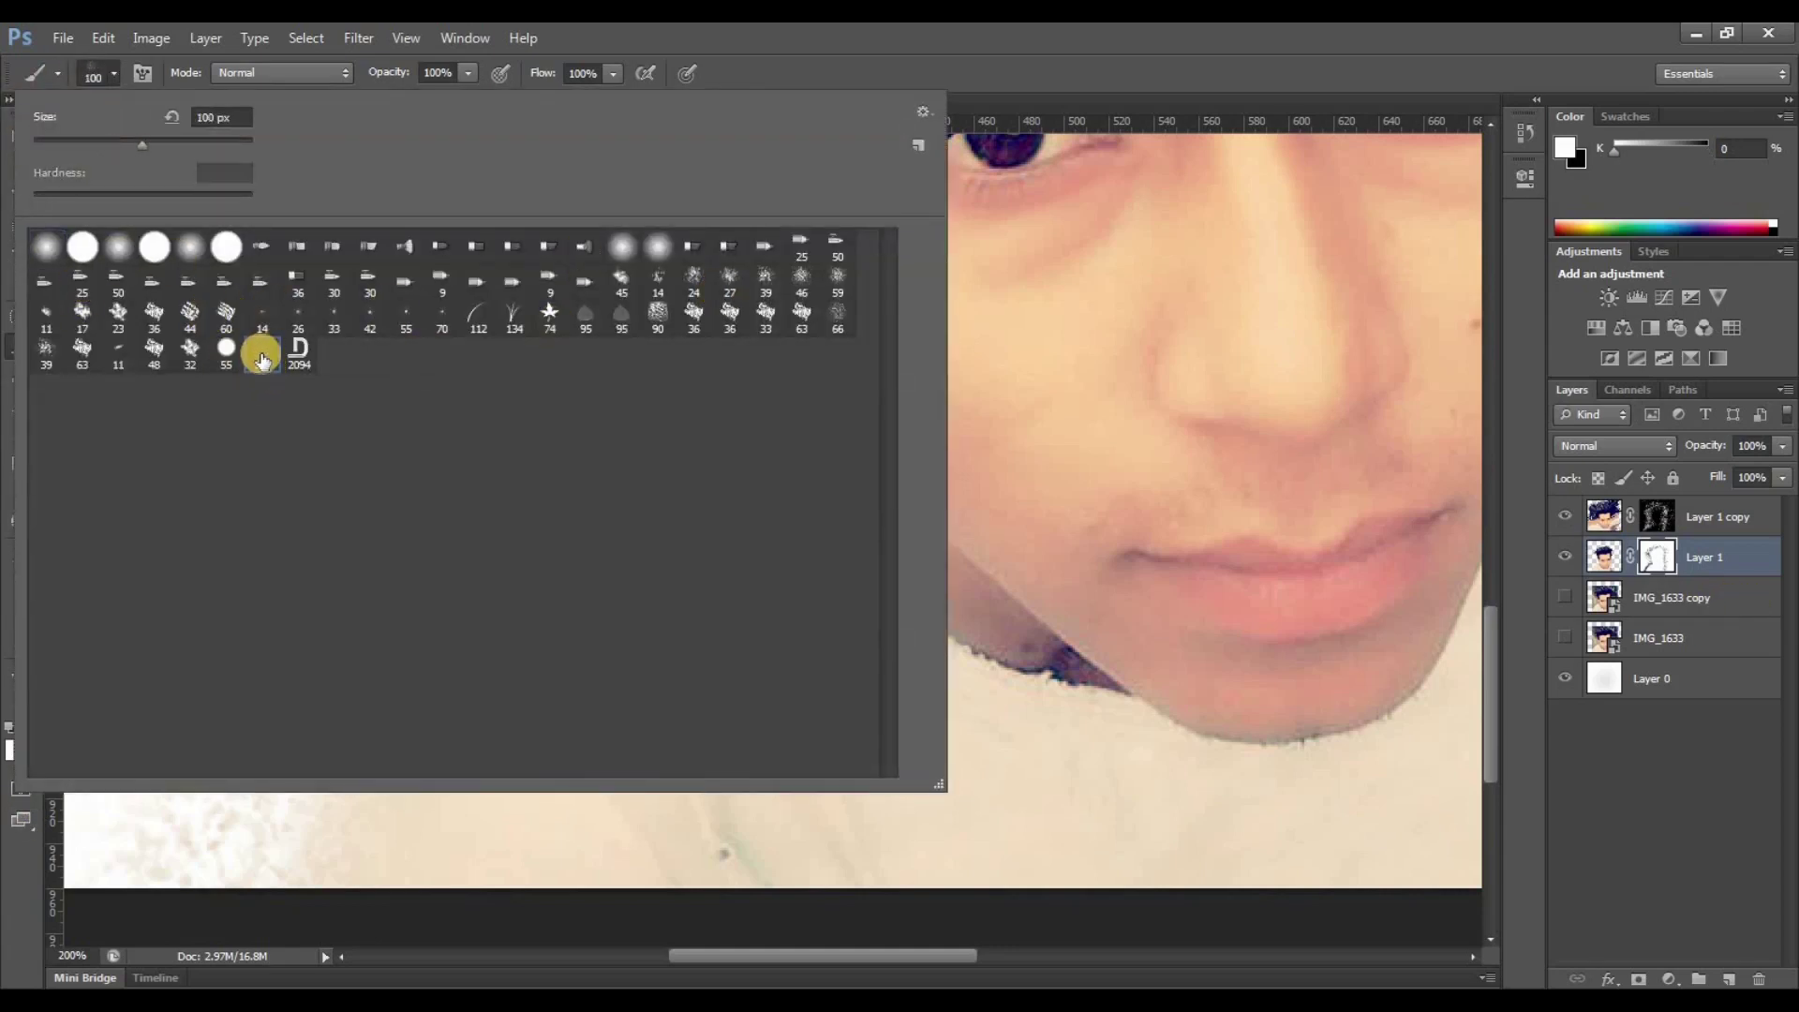
pyautogui.click(91, 74)
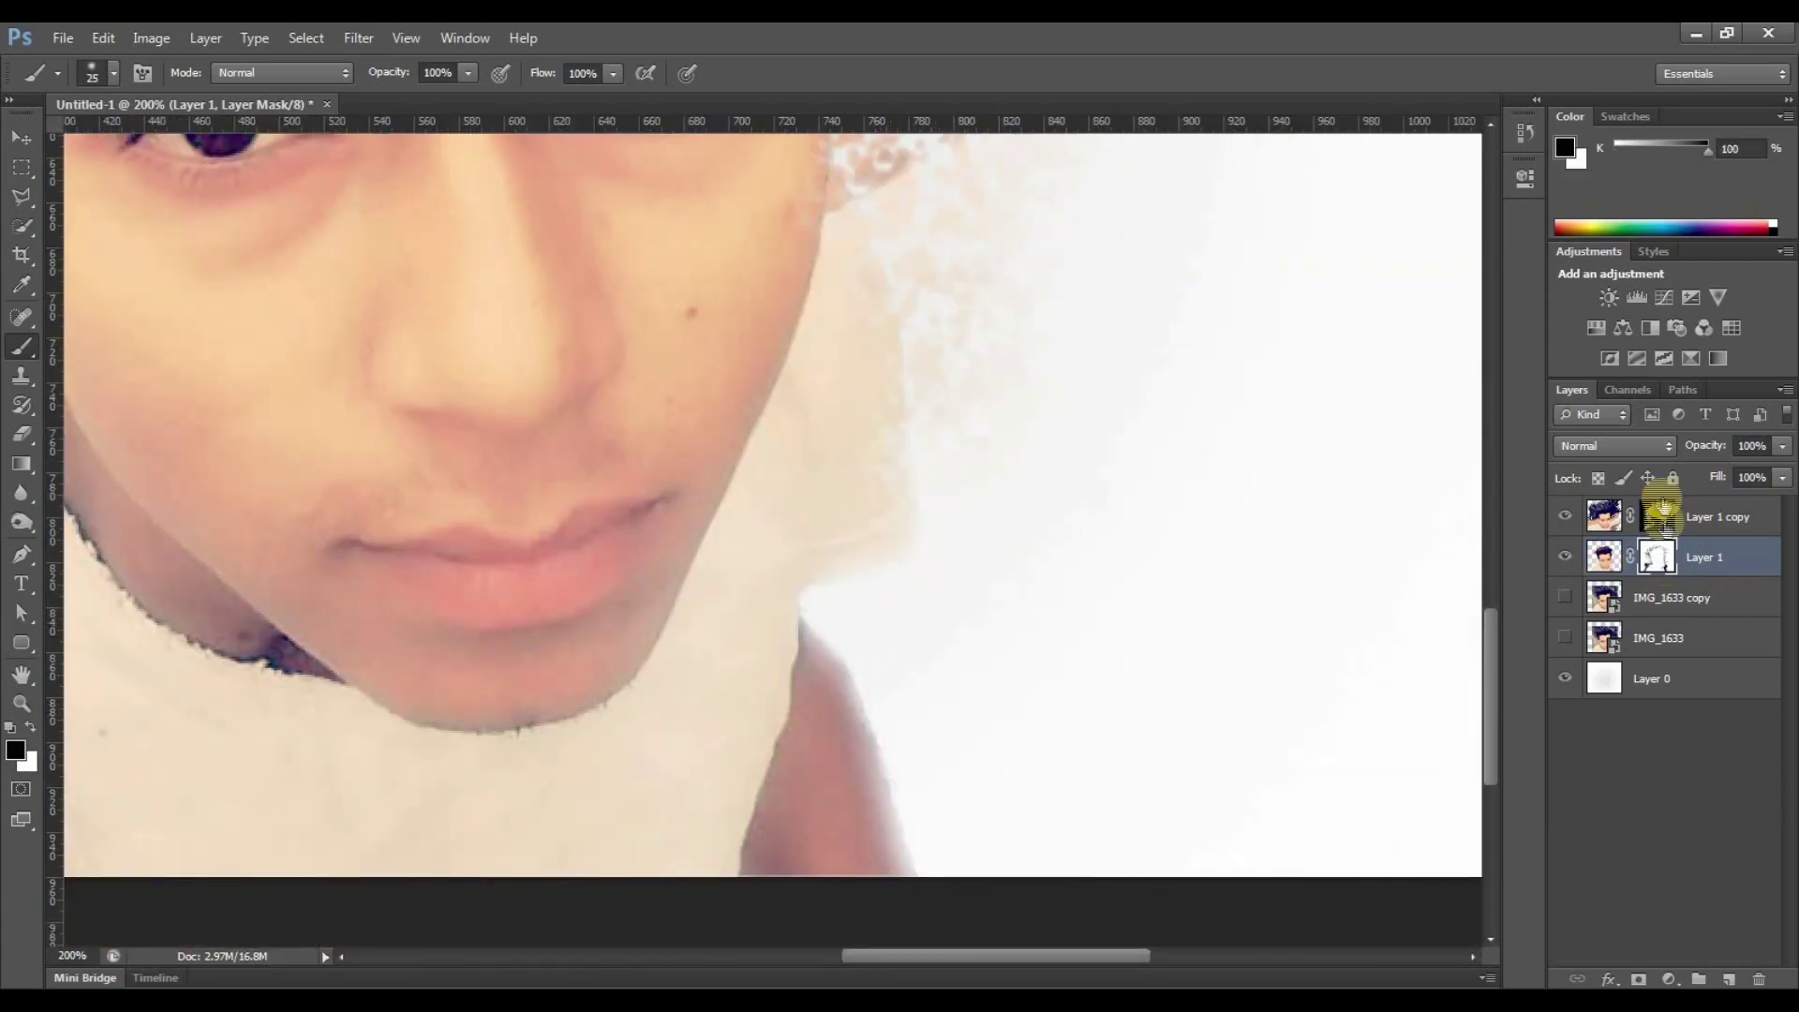
pyautogui.click(94, 75)
pyautogui.click(241, 366)
pyautogui.click(77, 136)
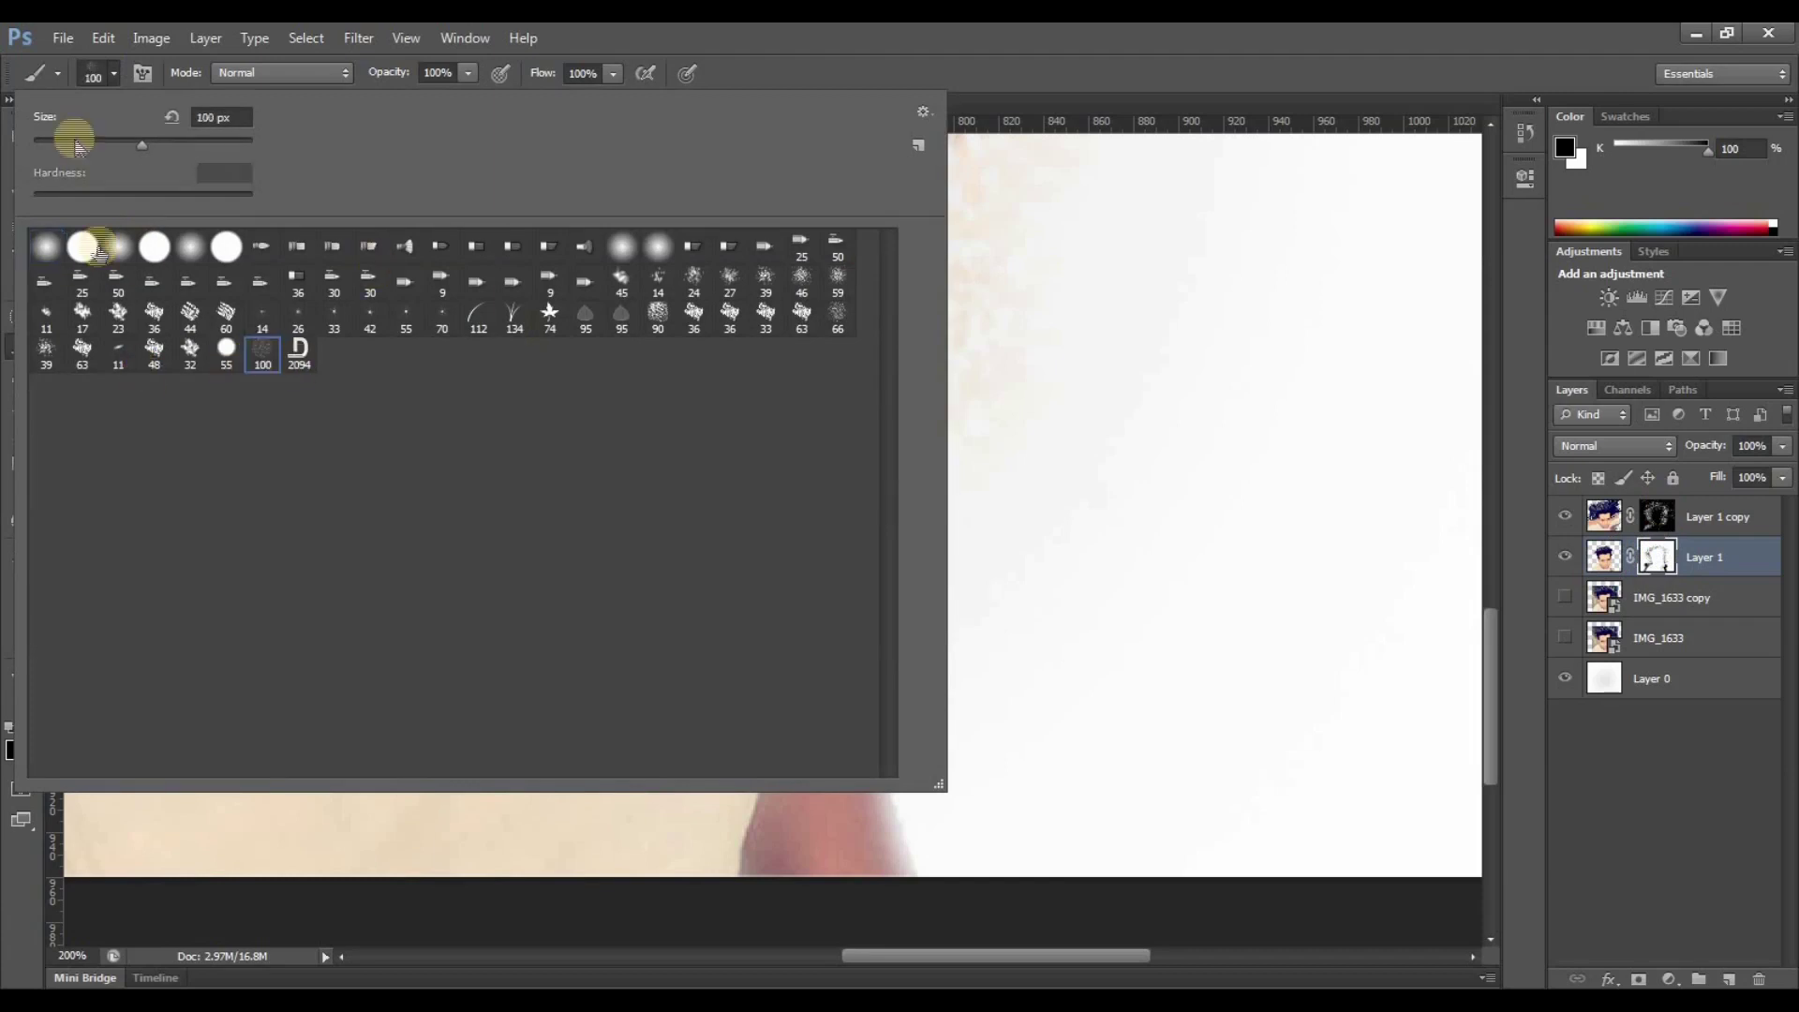
pyautogui.click(314, 267)
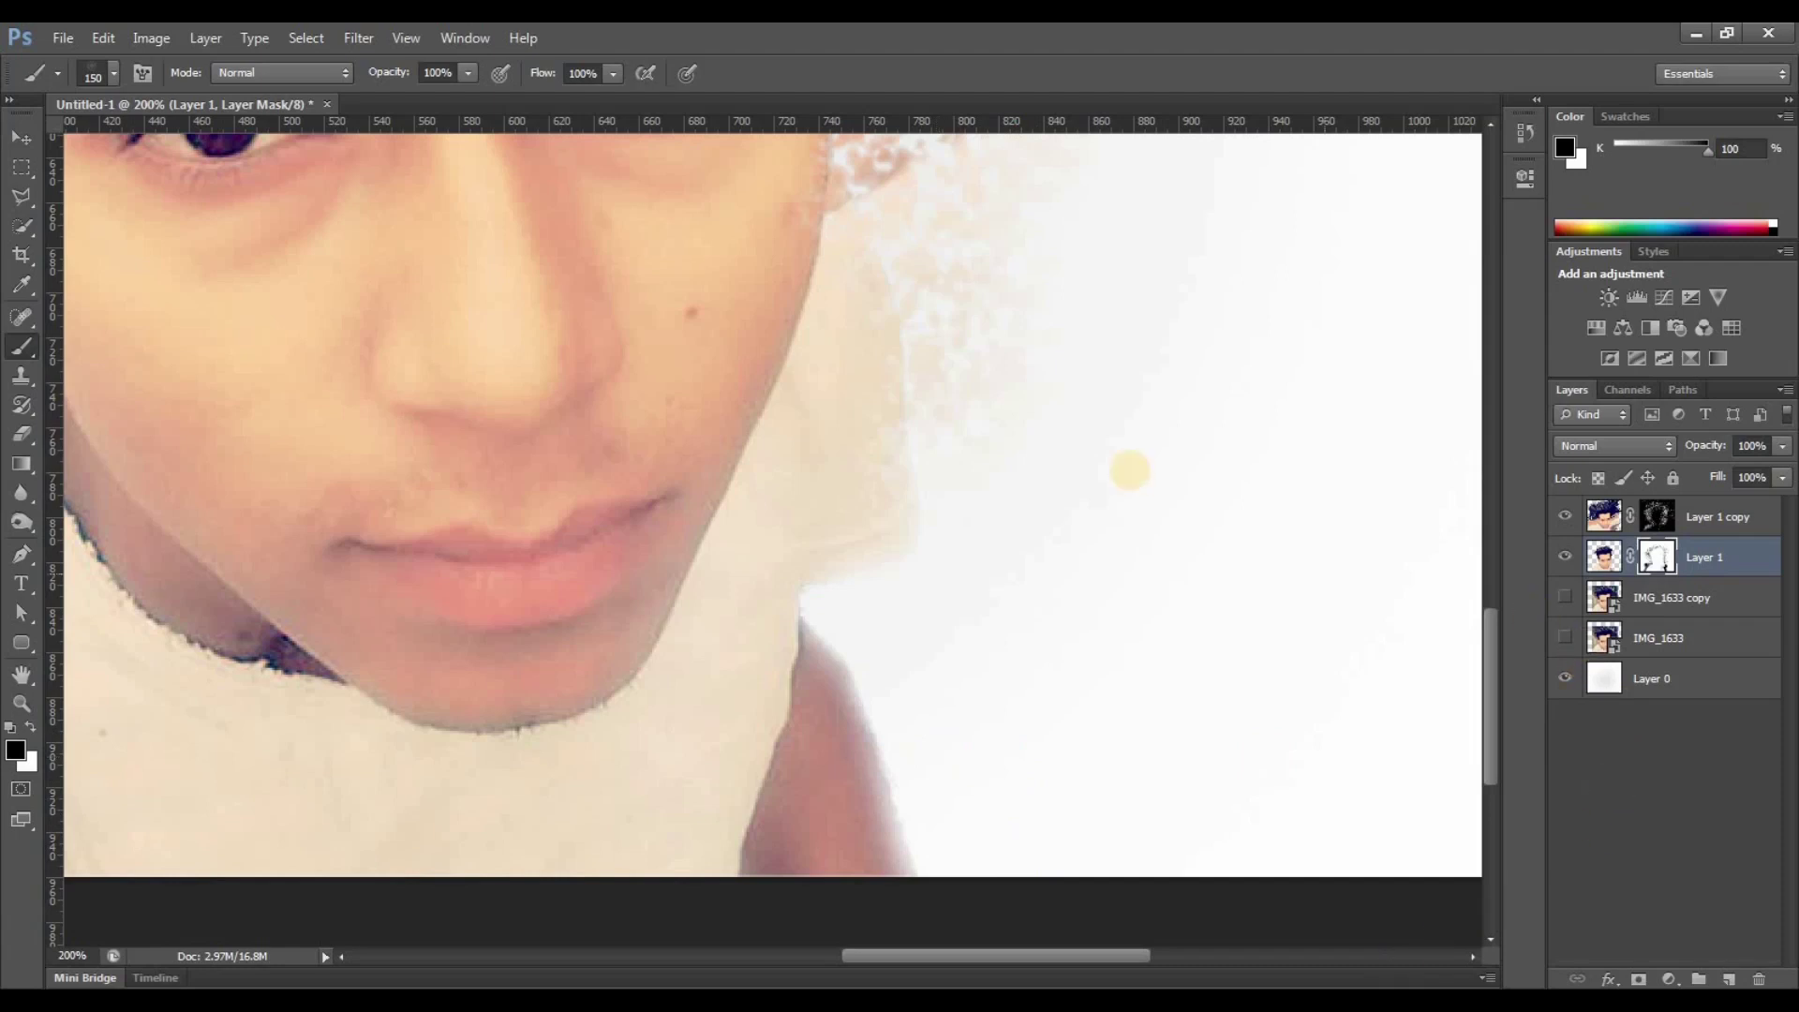
# On Layer 1 copy's mask, stamp white particles beside the right neck, shoulder and jaw.
pyautogui.click(1656, 515)
pyautogui.click(31, 726)
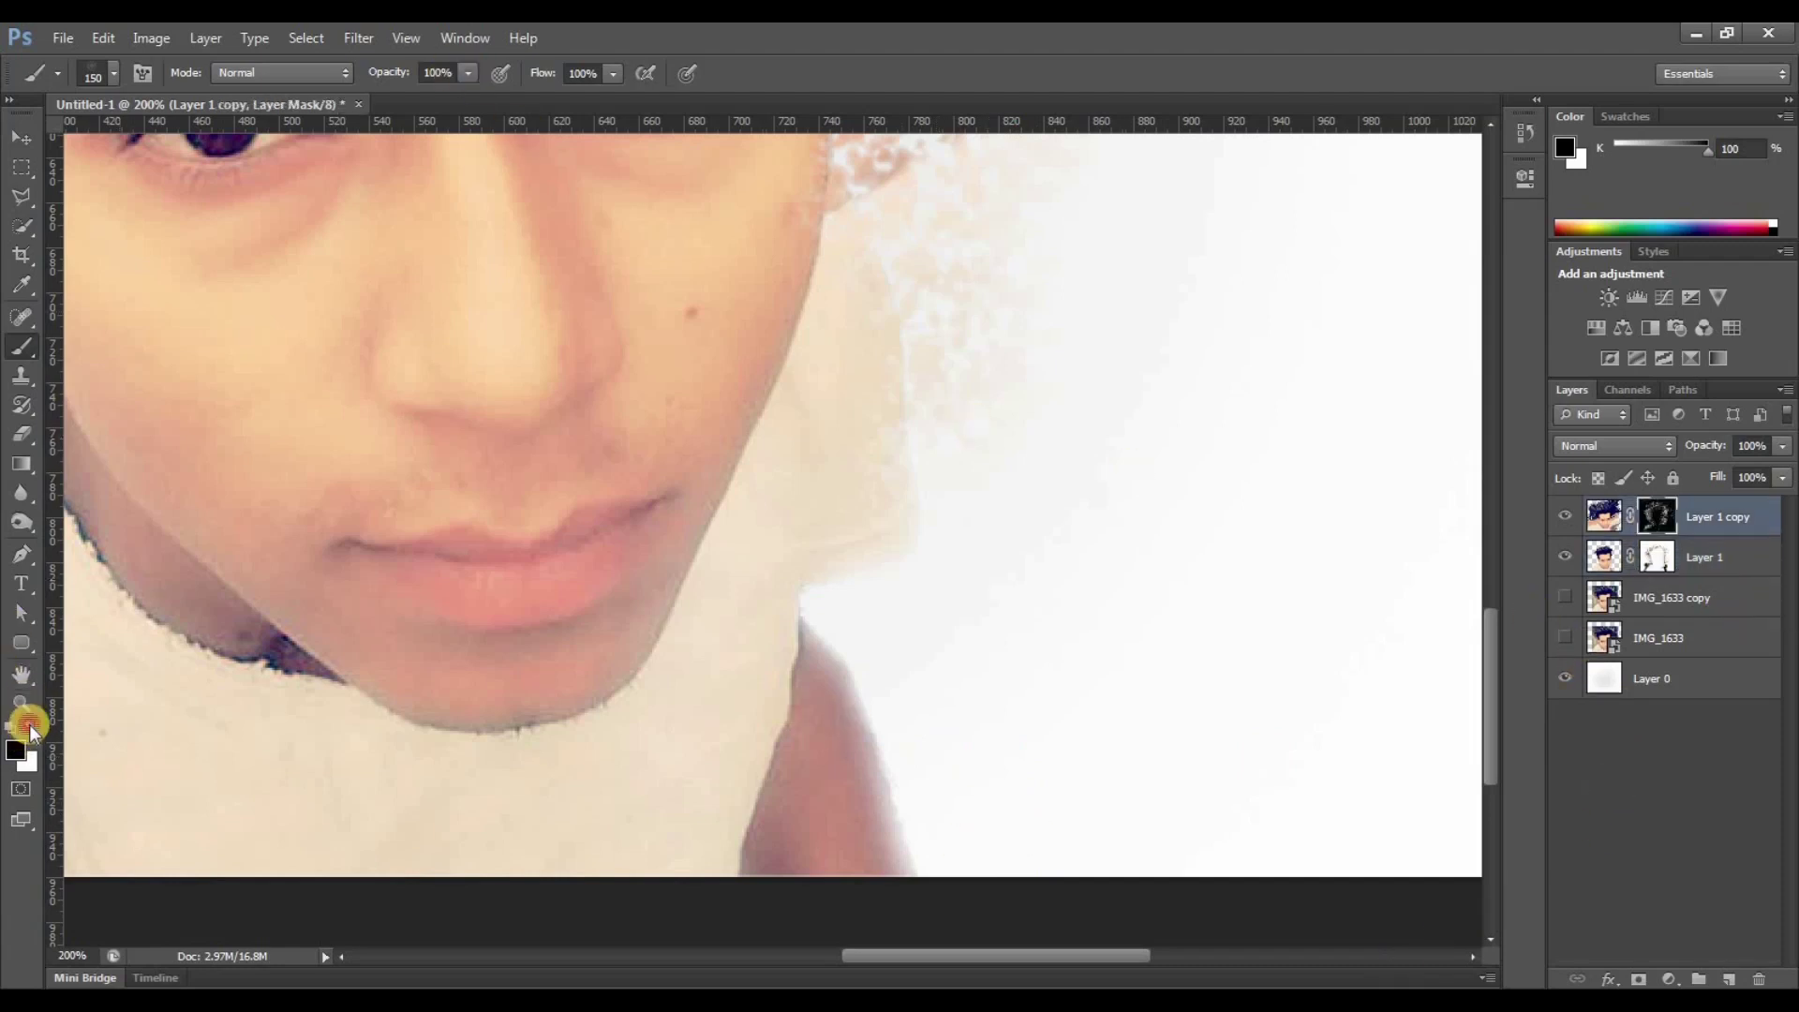
pyautogui.press(']')
pyautogui.press(']')
pyautogui.press(']')
pyautogui.moveTo(976, 749); pyautogui.dragTo(915, 666)
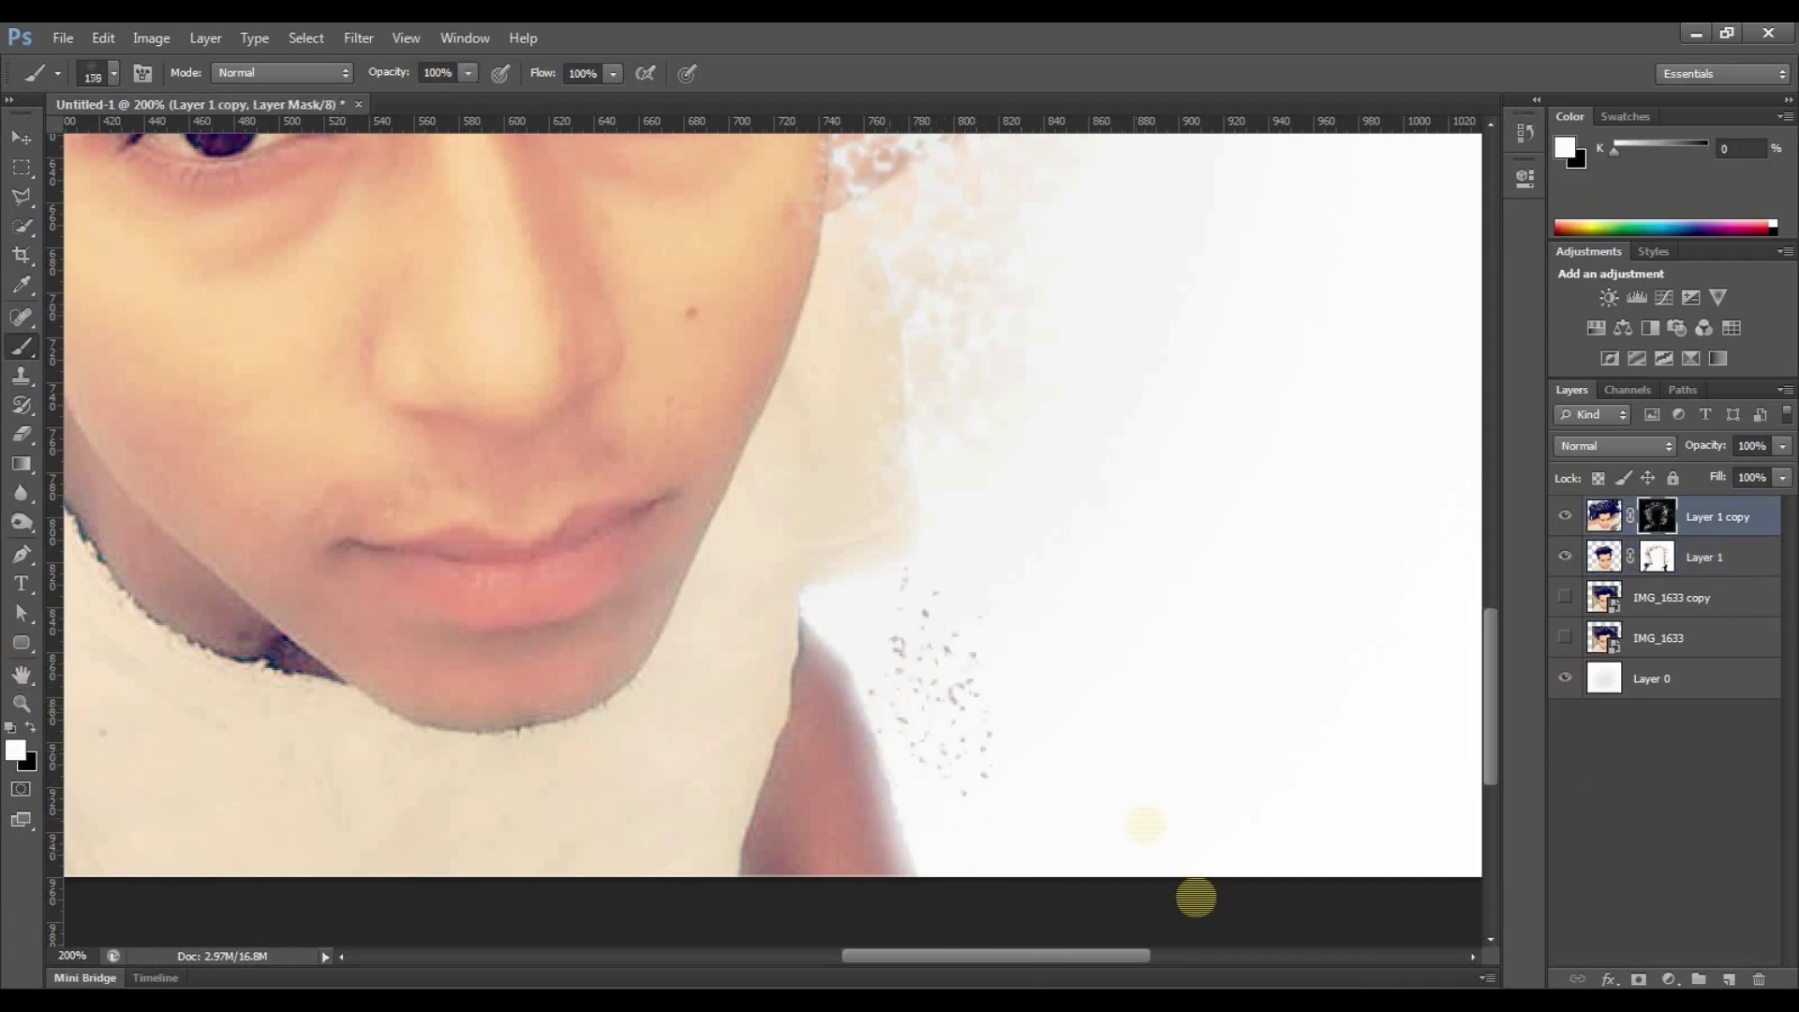
pyautogui.press('[')
pyautogui.press('[')
pyautogui.moveTo(1088, 803); pyautogui.dragTo(1029, 687)
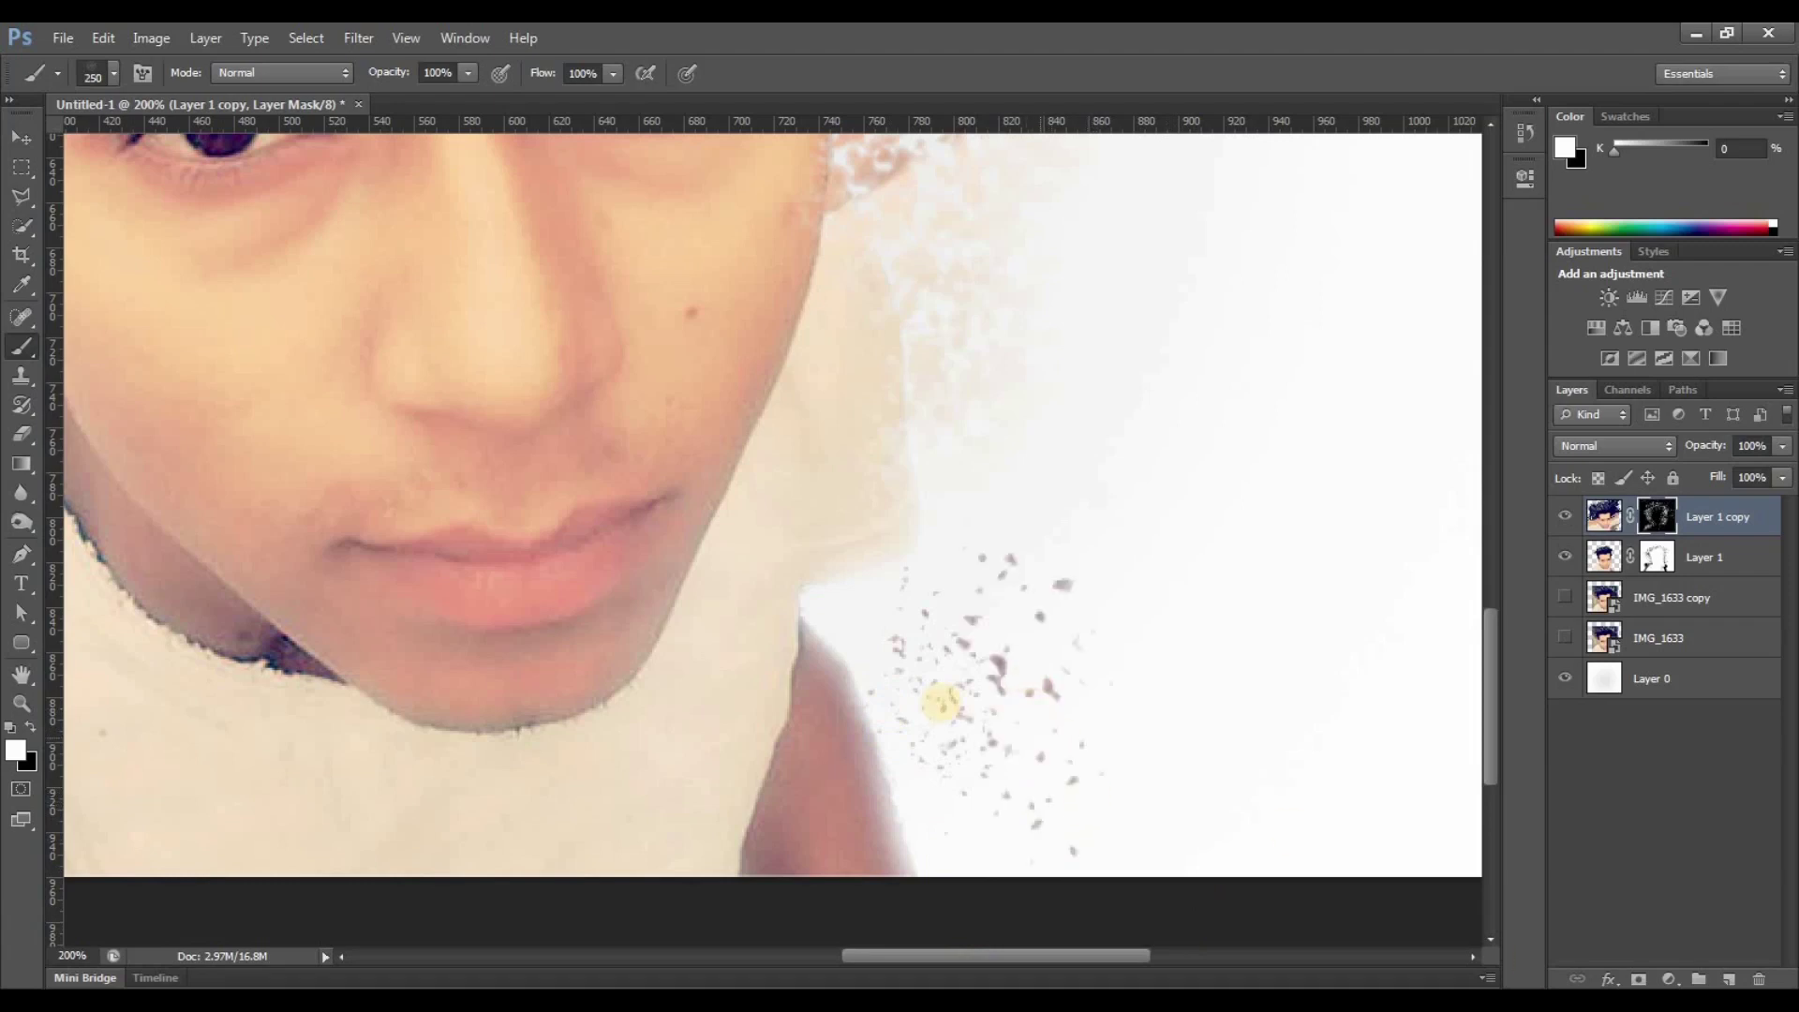
pyautogui.moveTo(885, 655); pyautogui.dragTo(843, 623)
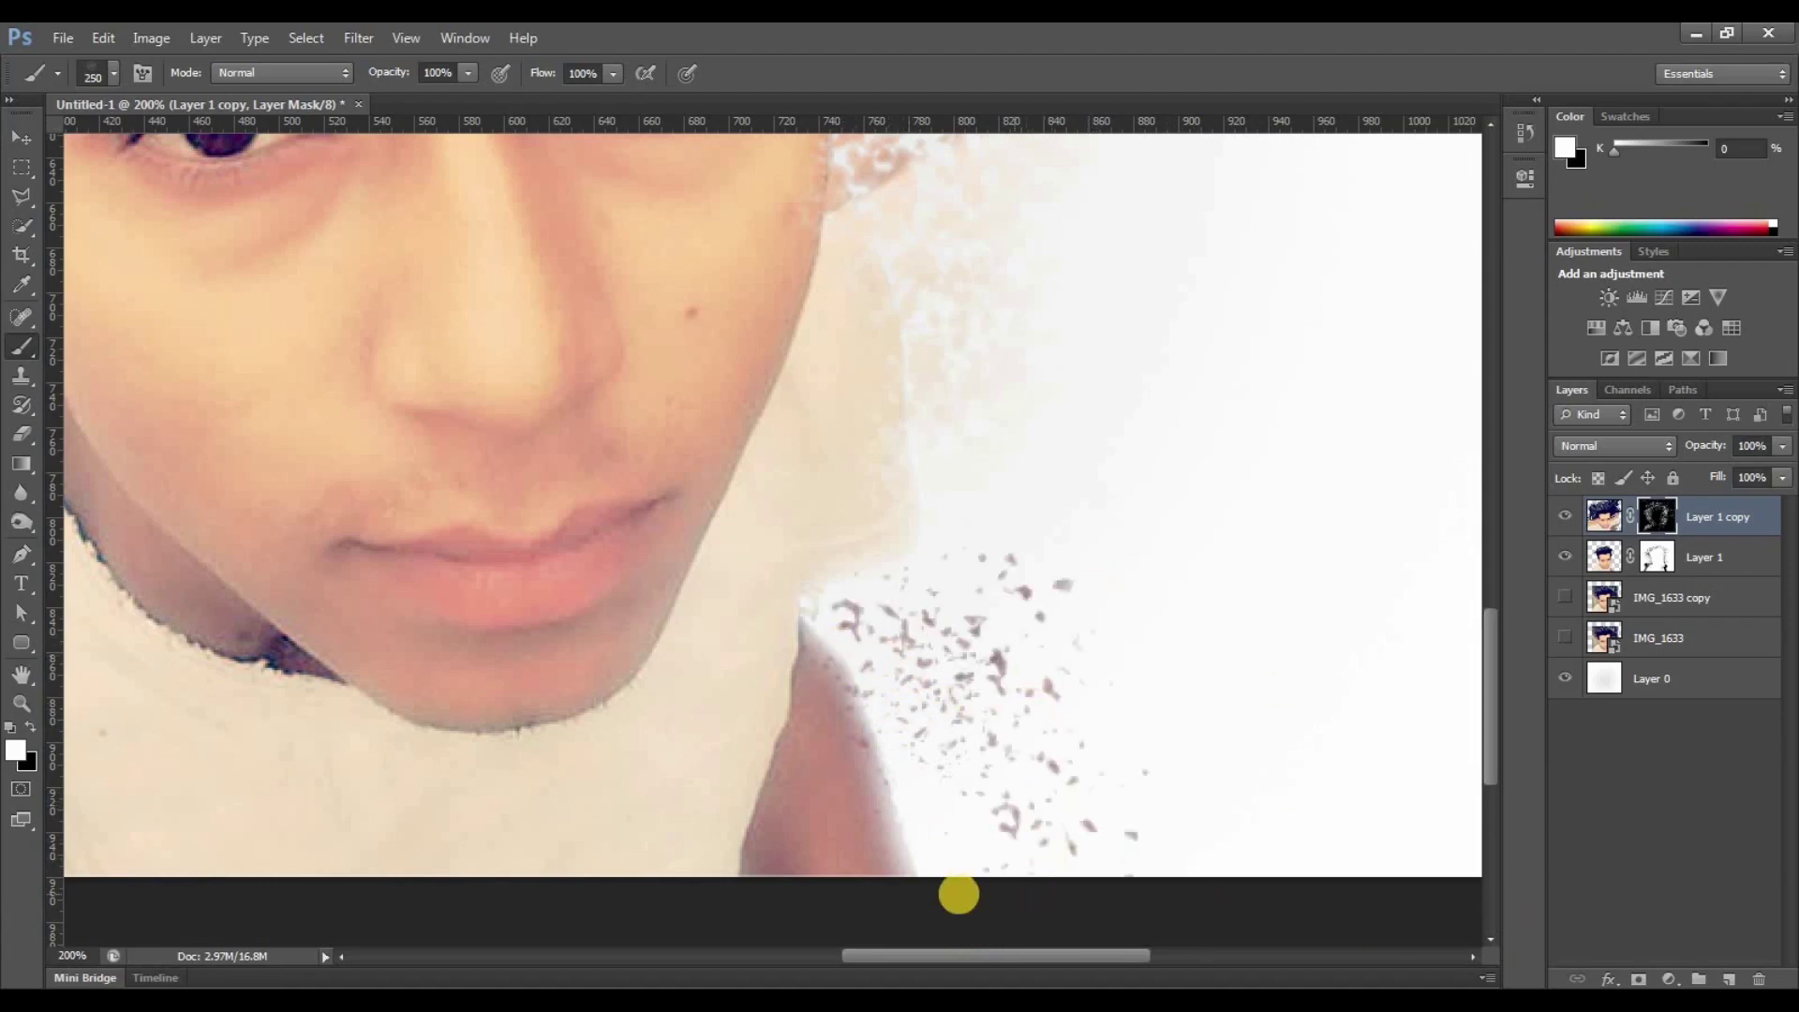
pyautogui.moveTo(965, 547); pyautogui.dragTo(881, 514)
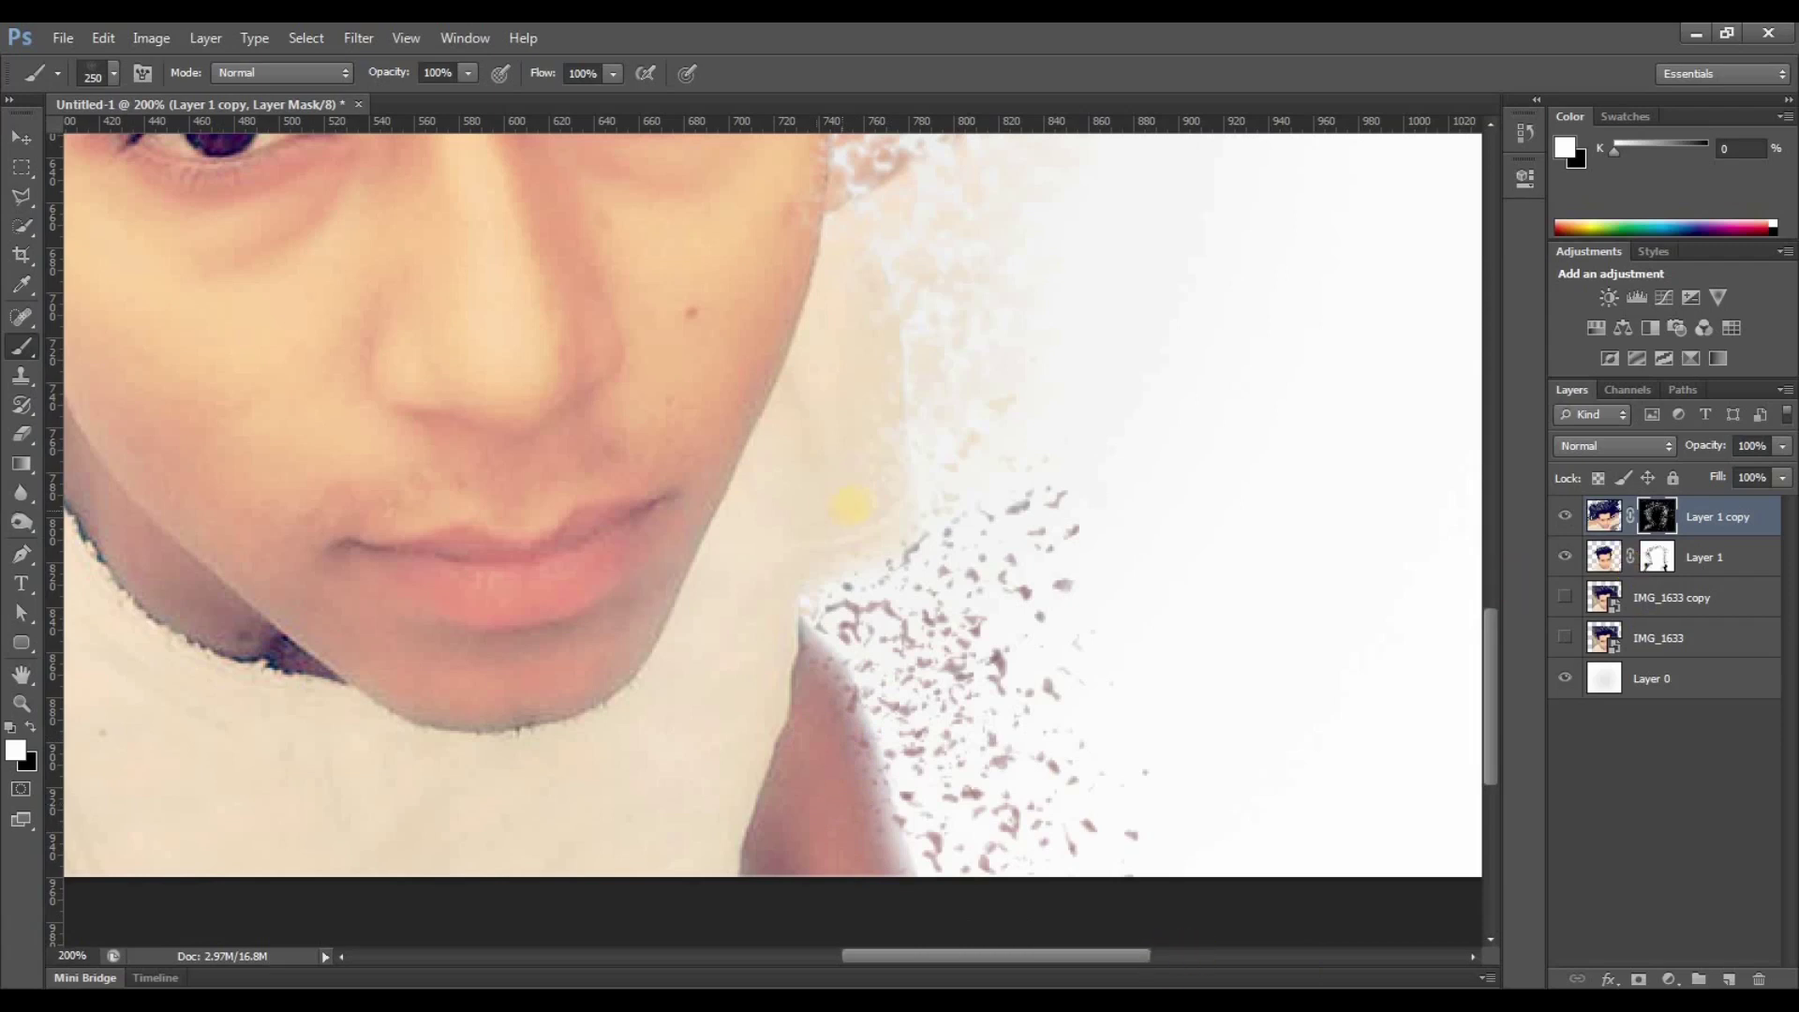
# Pan back to the eyes, select Layer 1's mask, and toggle between black and white painting colours.
pyautogui.moveTo(1145, 491)
pyautogui.mouseDown()
pyautogui.moveTo(1090, 687)
pyautogui.moveTo(1052, 369)
pyautogui.mouseUp()
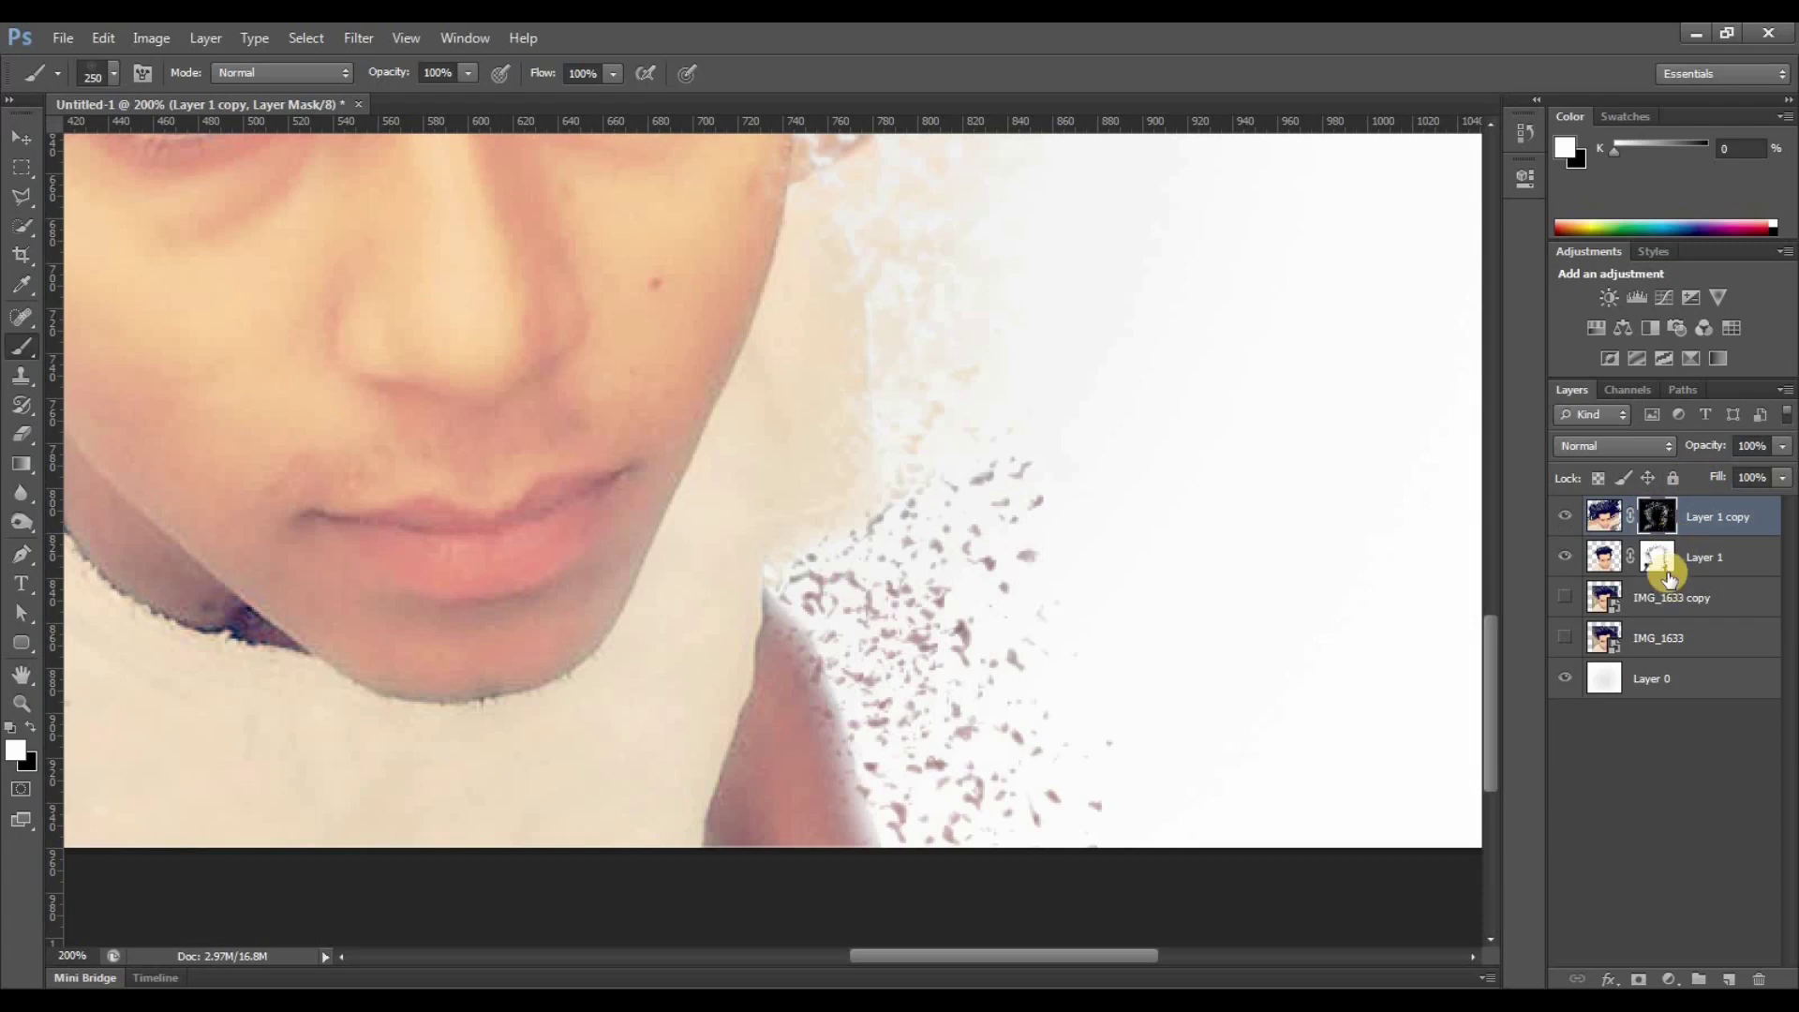
pyautogui.click(1655, 557)
pyautogui.click(31, 727)
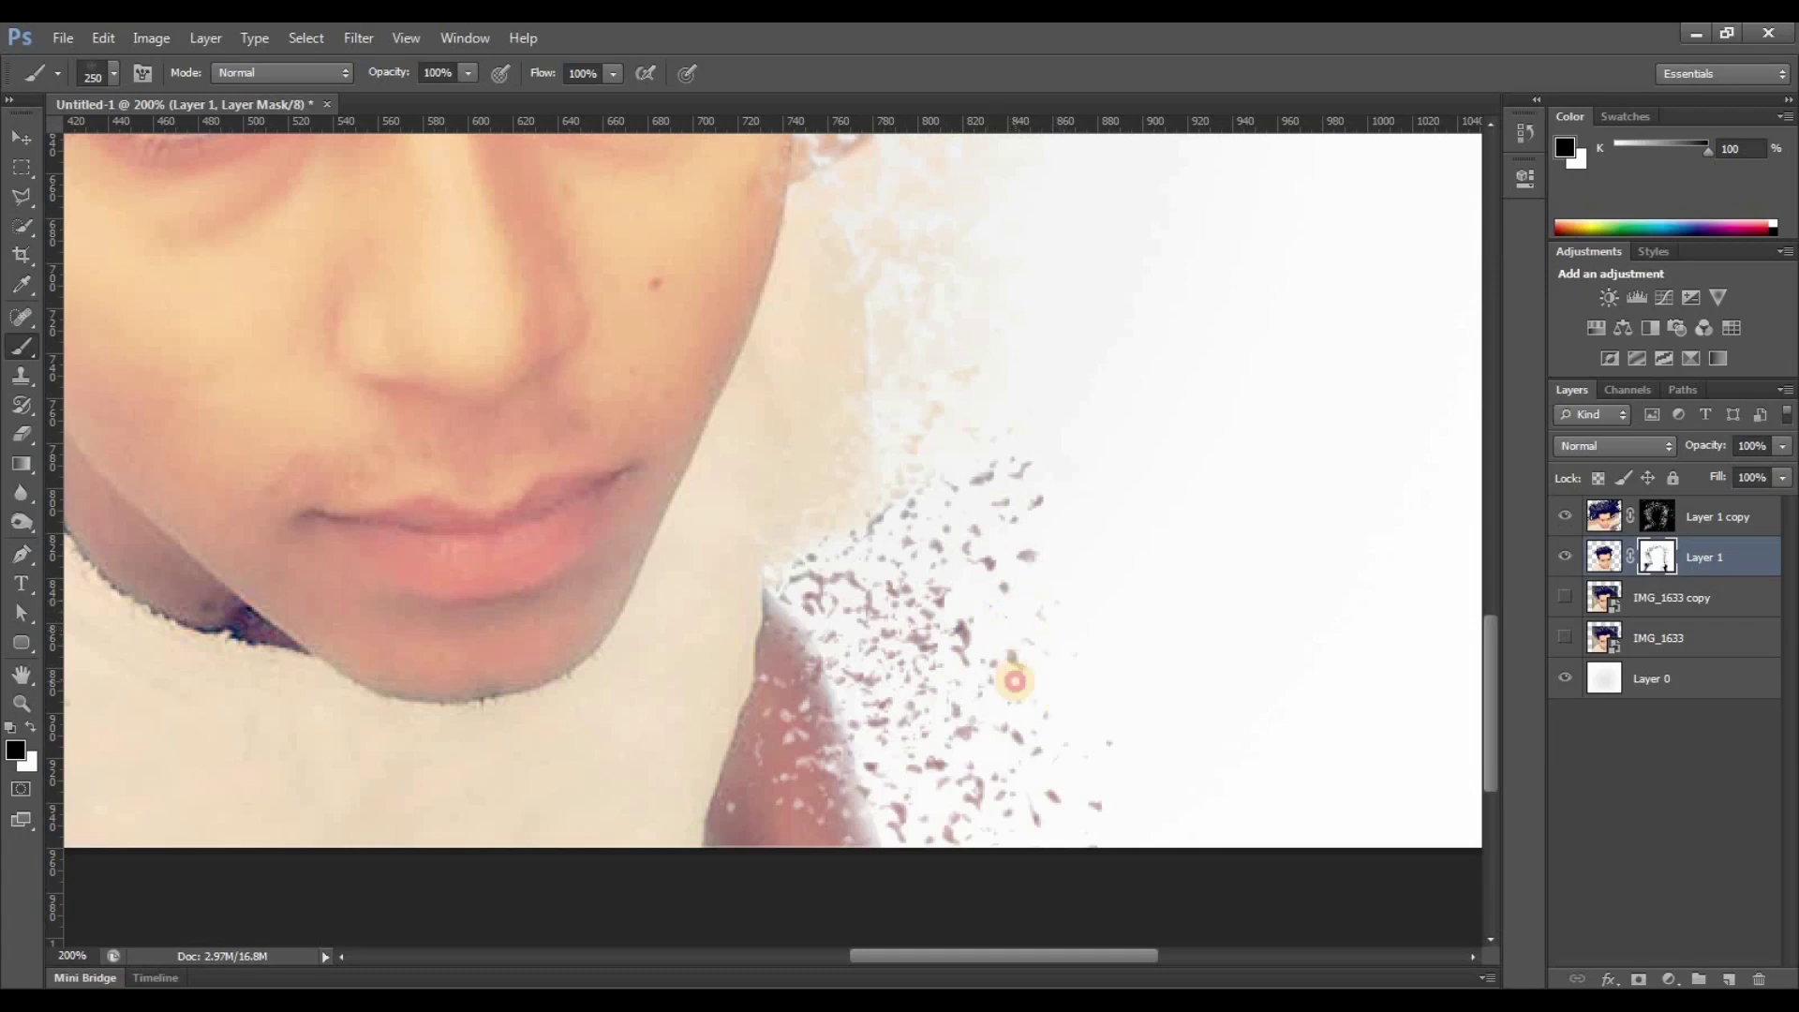
pyautogui.click(885, 604)
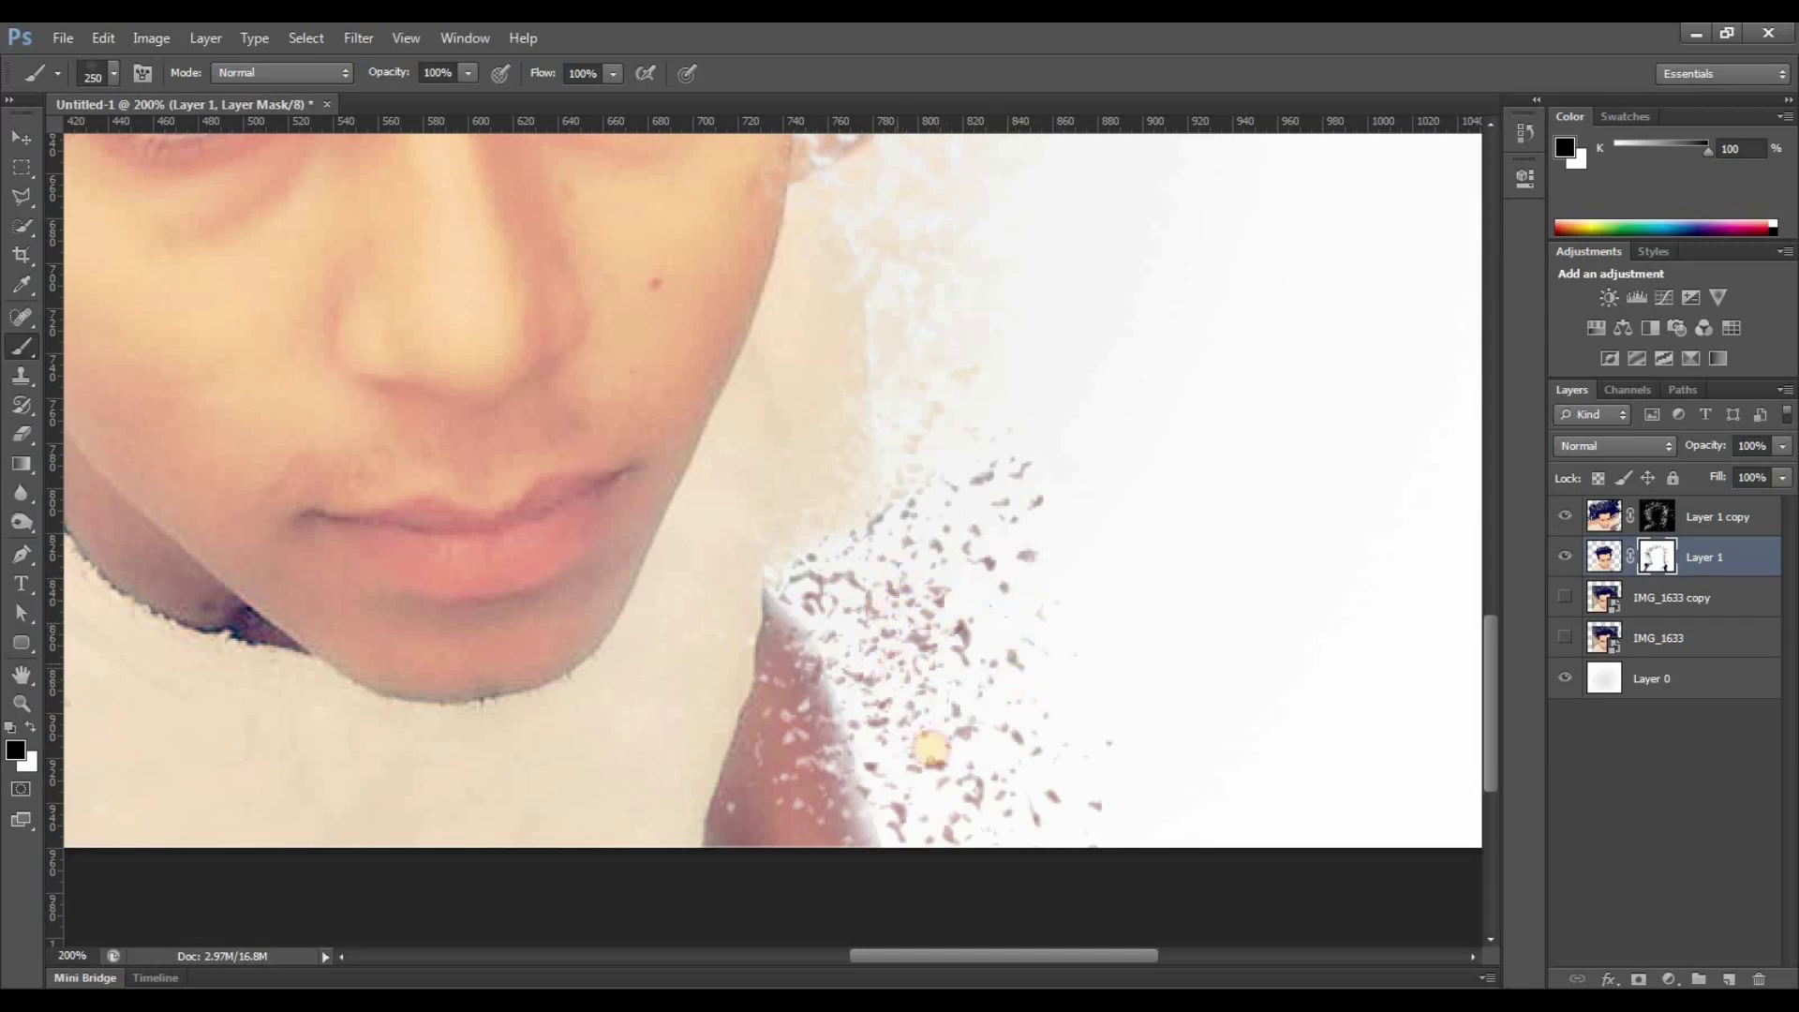
pyautogui.click(92, 75)
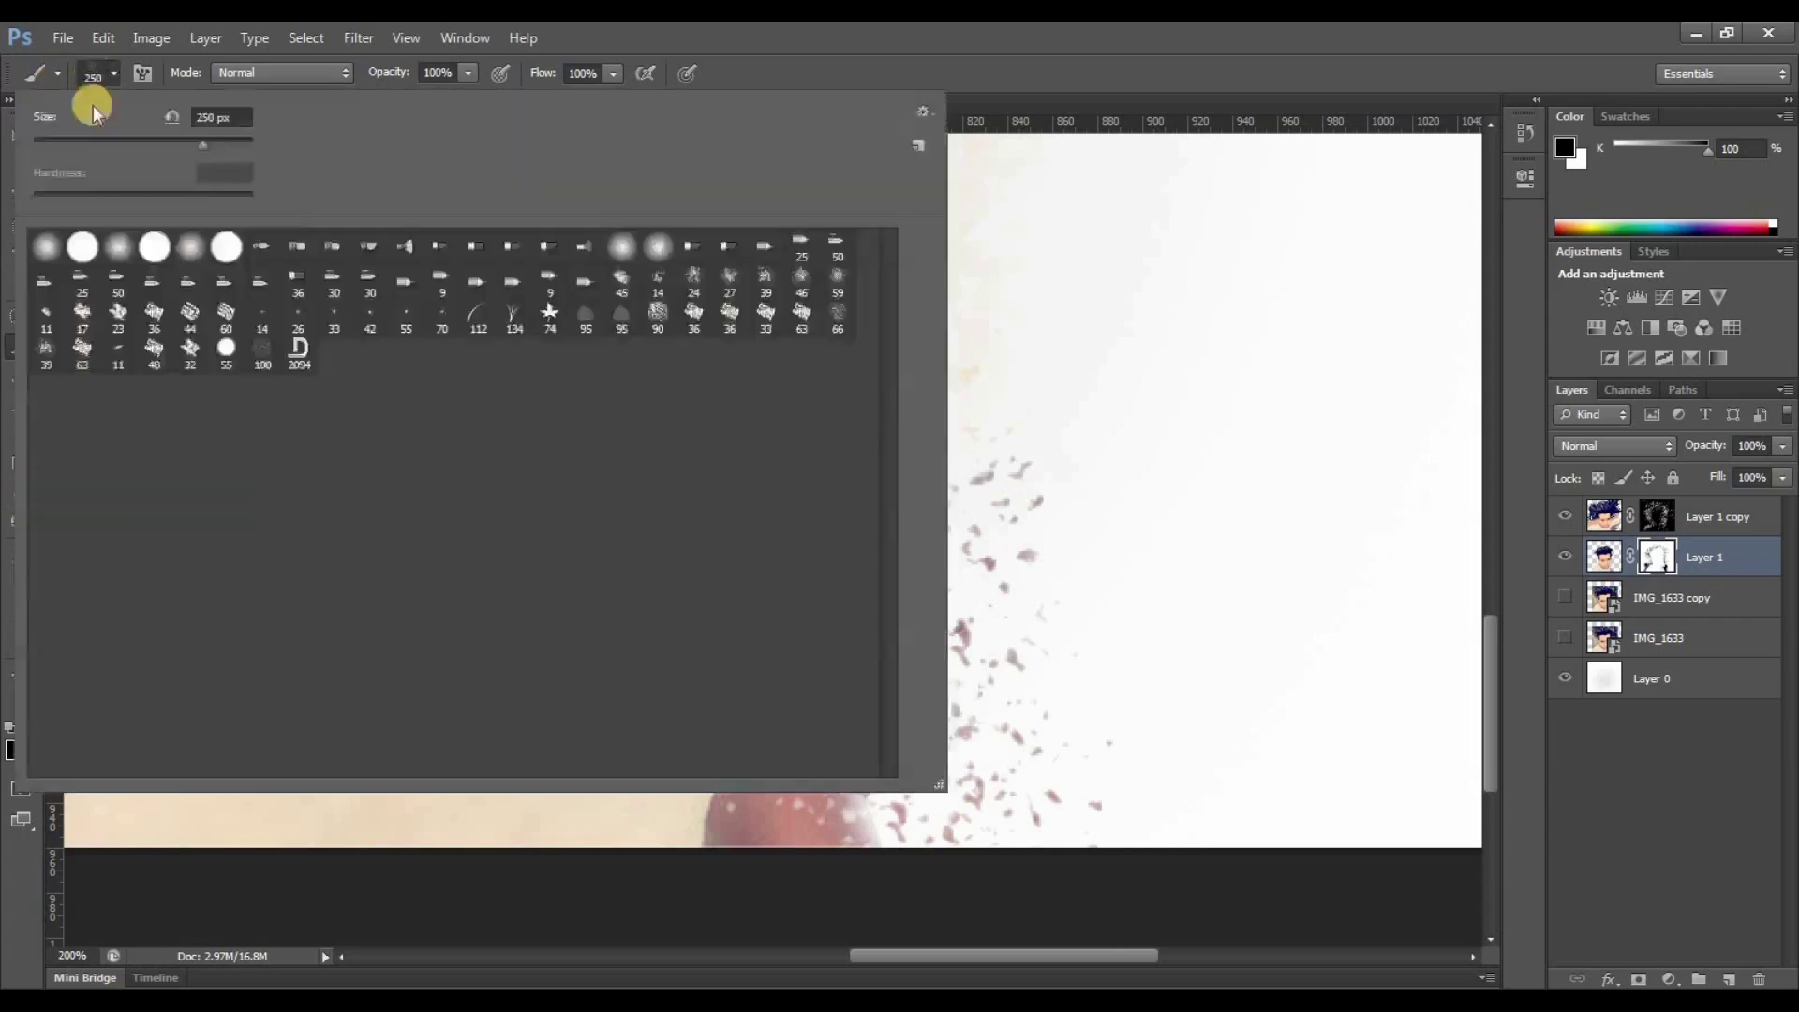
pyautogui.press('Escape')
pyautogui.click(31, 727)
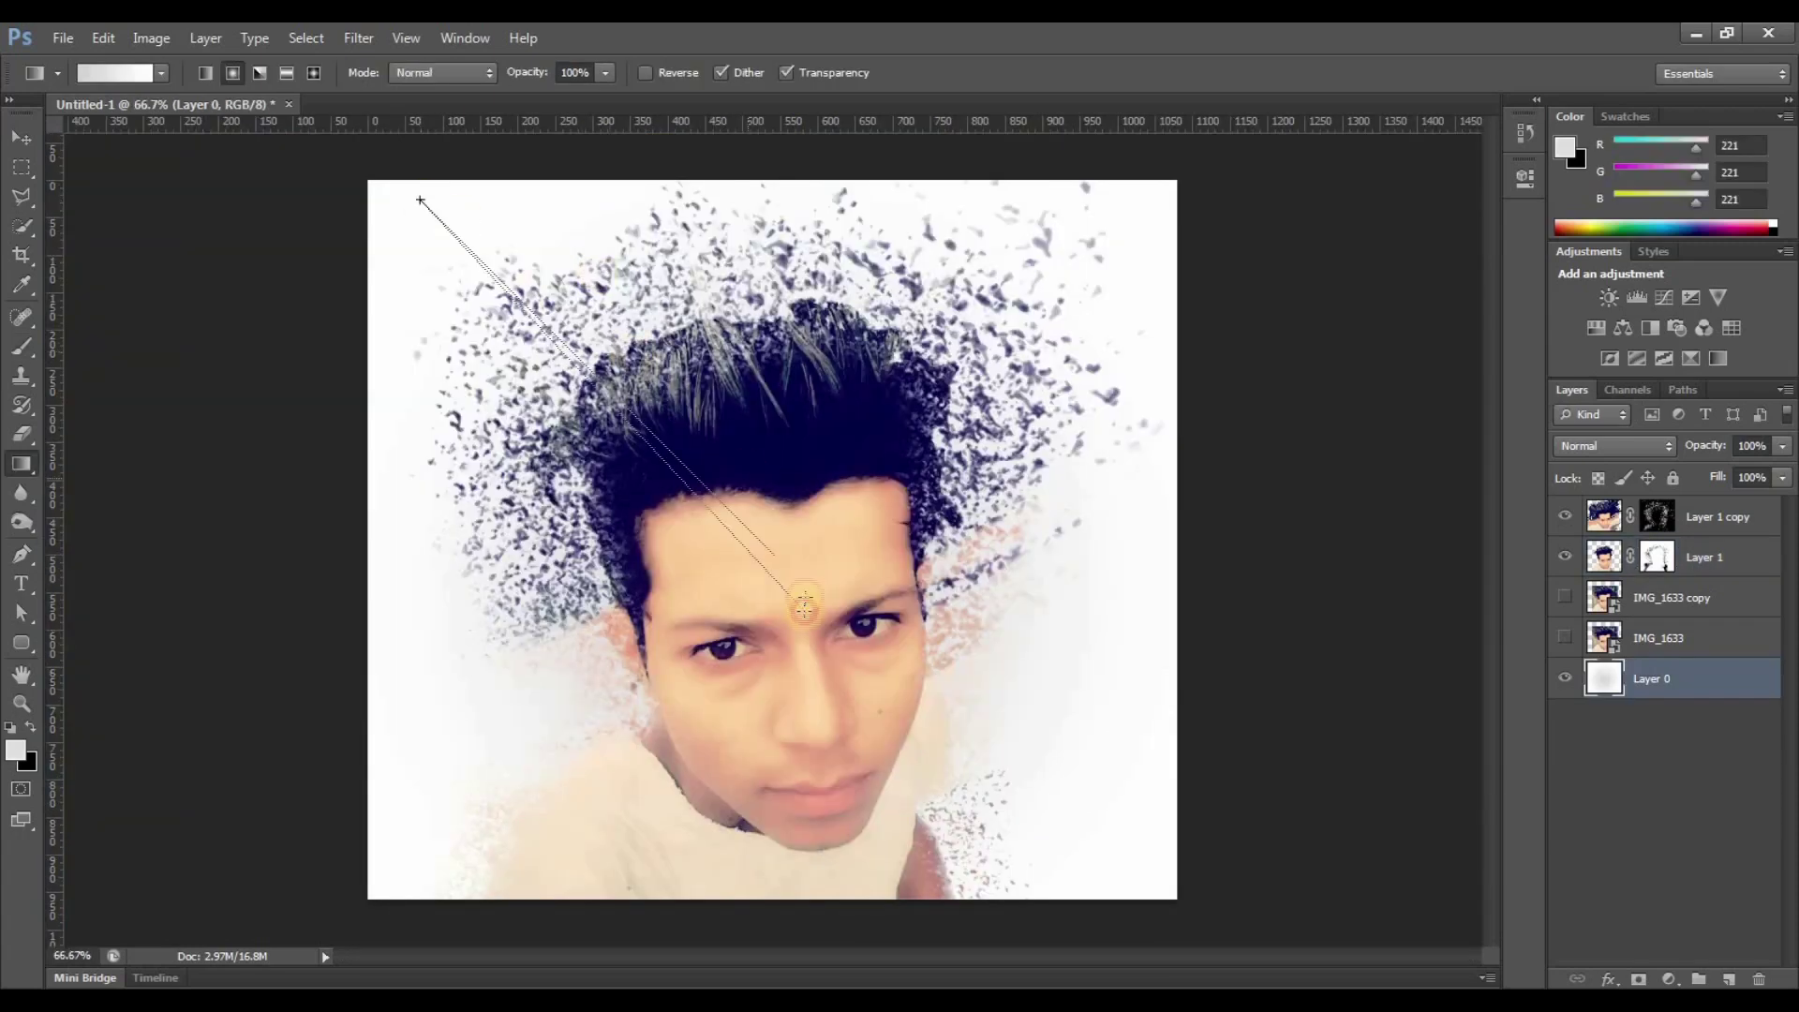
# Drag grey-to-white gradients down from the top of Layer 0, trying the Angle style.
pyautogui.moveTo(426, 196); pyautogui.dragTo(782, 583)
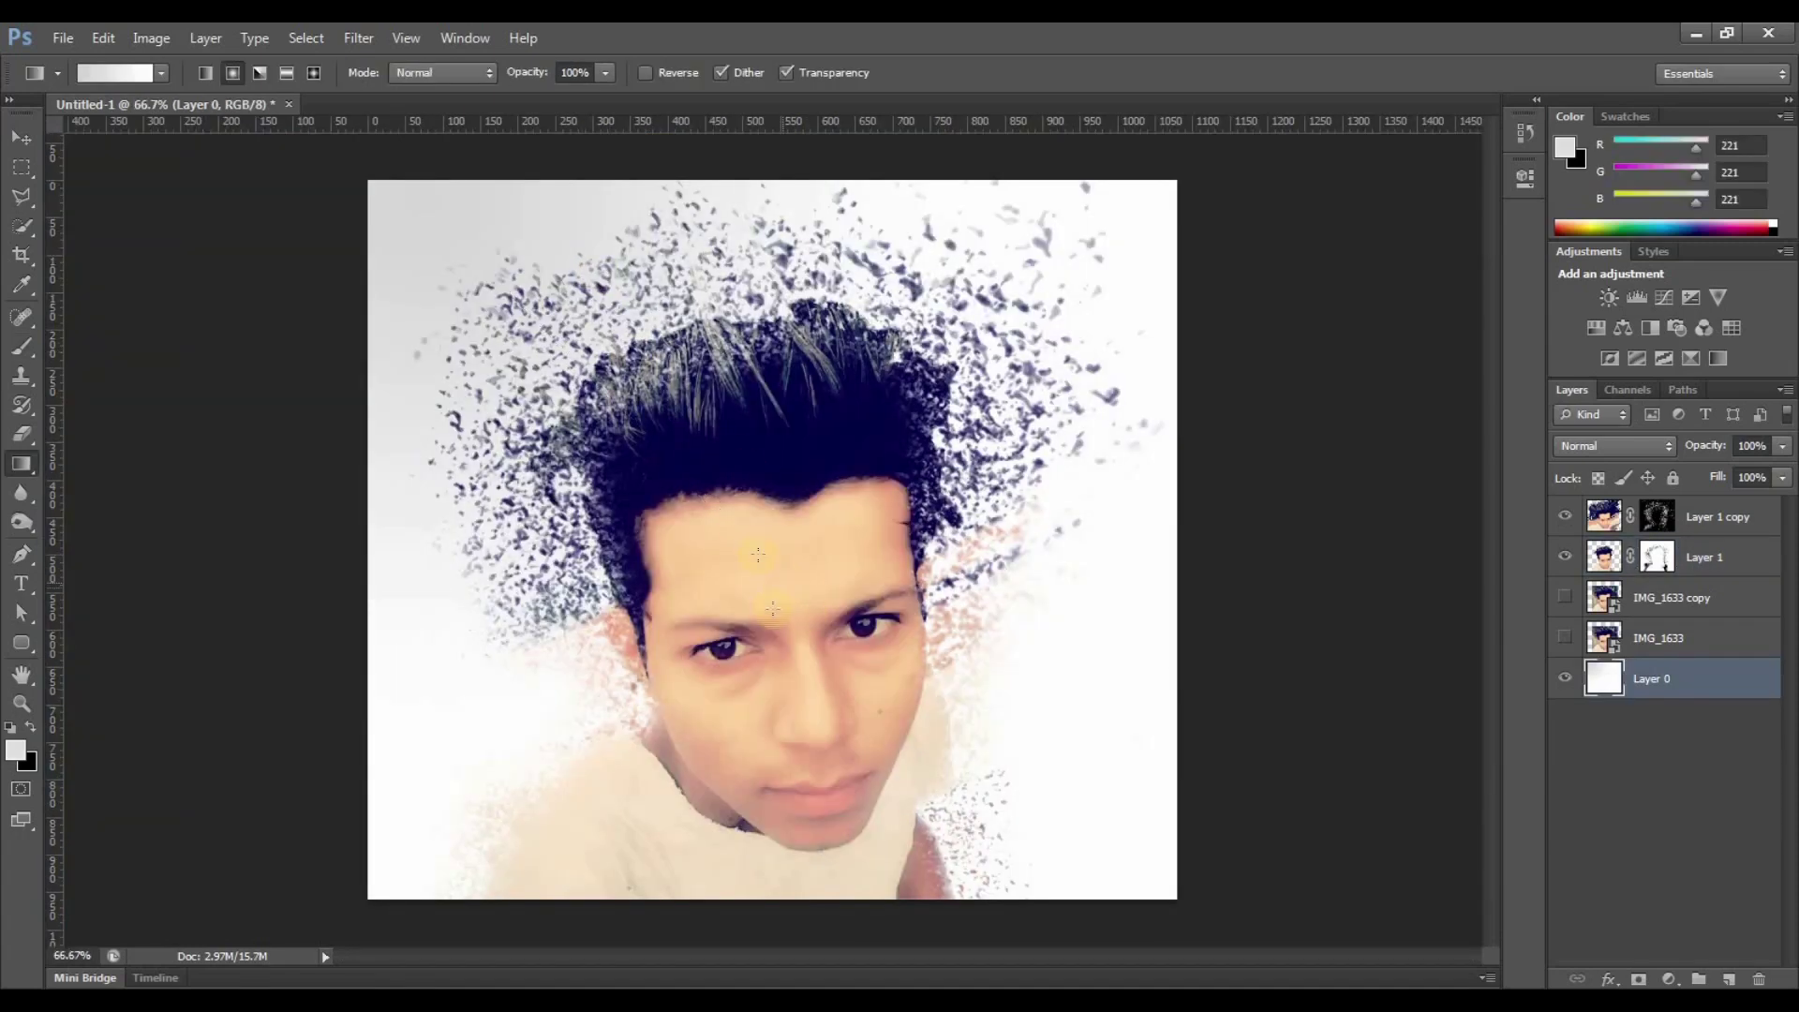
pyautogui.moveTo(735, 184); pyautogui.dragTo(791, 635)
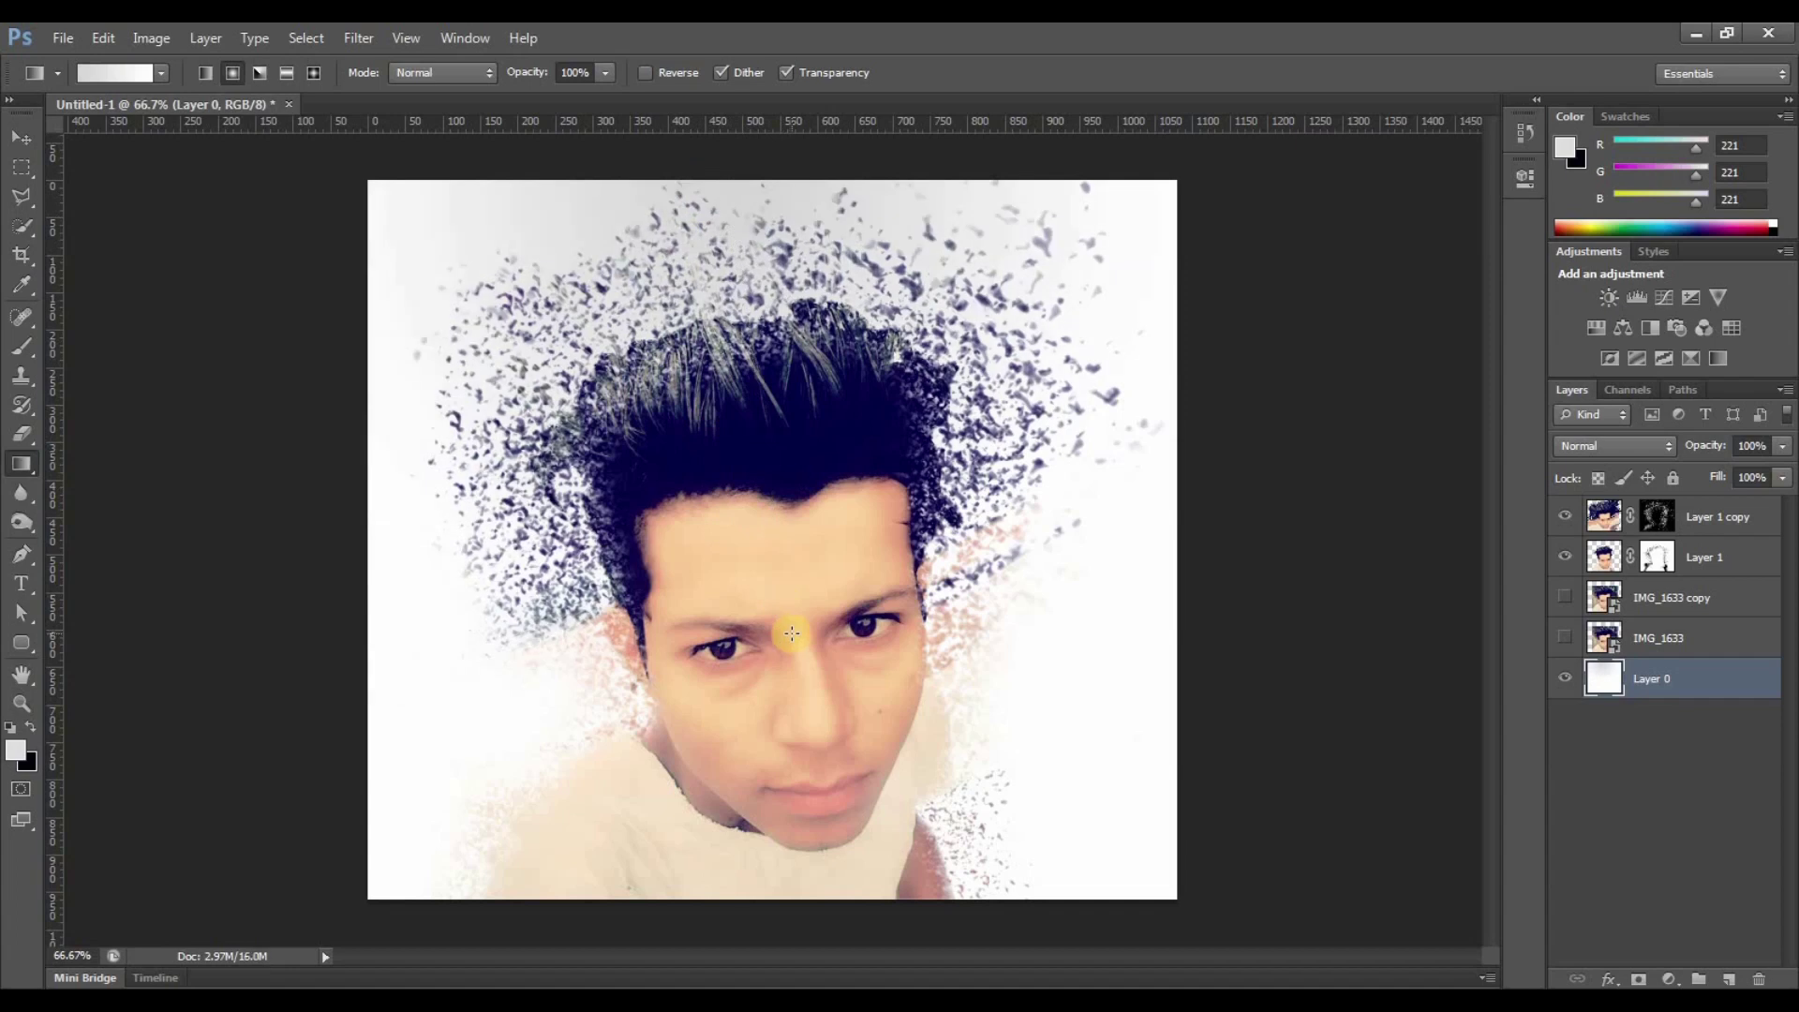
pyautogui.click(260, 74)
pyautogui.moveTo(748, 189); pyautogui.dragTo(794, 599)
# Switch to Reflected style and redraw the gradient top-to-bottom, ending at the bottom centre.
pyautogui.click(287, 72)
pyautogui.moveTo(716, 180); pyautogui.dragTo(774, 575)
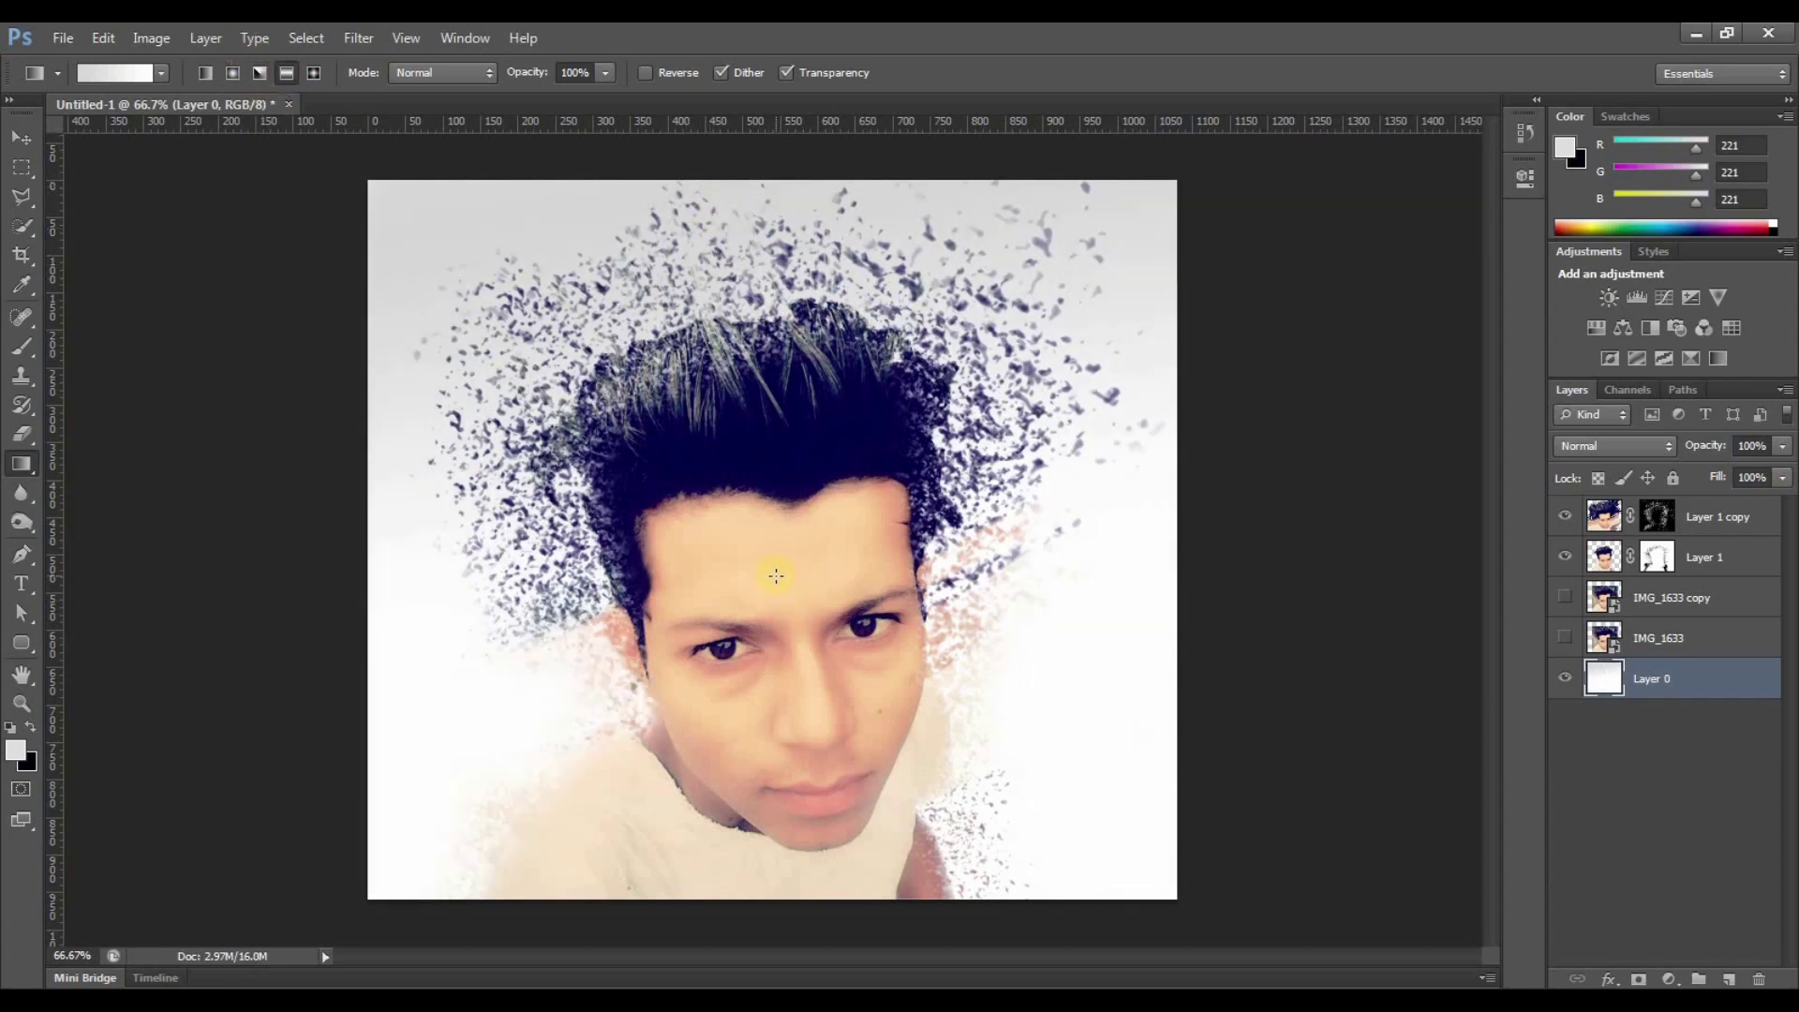
pyautogui.moveTo(708, 194); pyautogui.dragTo(748, 809)
pyautogui.moveTo(514, 293); pyautogui.dragTo(961, 780)
pyautogui.moveTo(879, 250); pyautogui.dragTo(971, 783)
pyautogui.moveTo(903, 249); pyautogui.dragTo(843, 850)
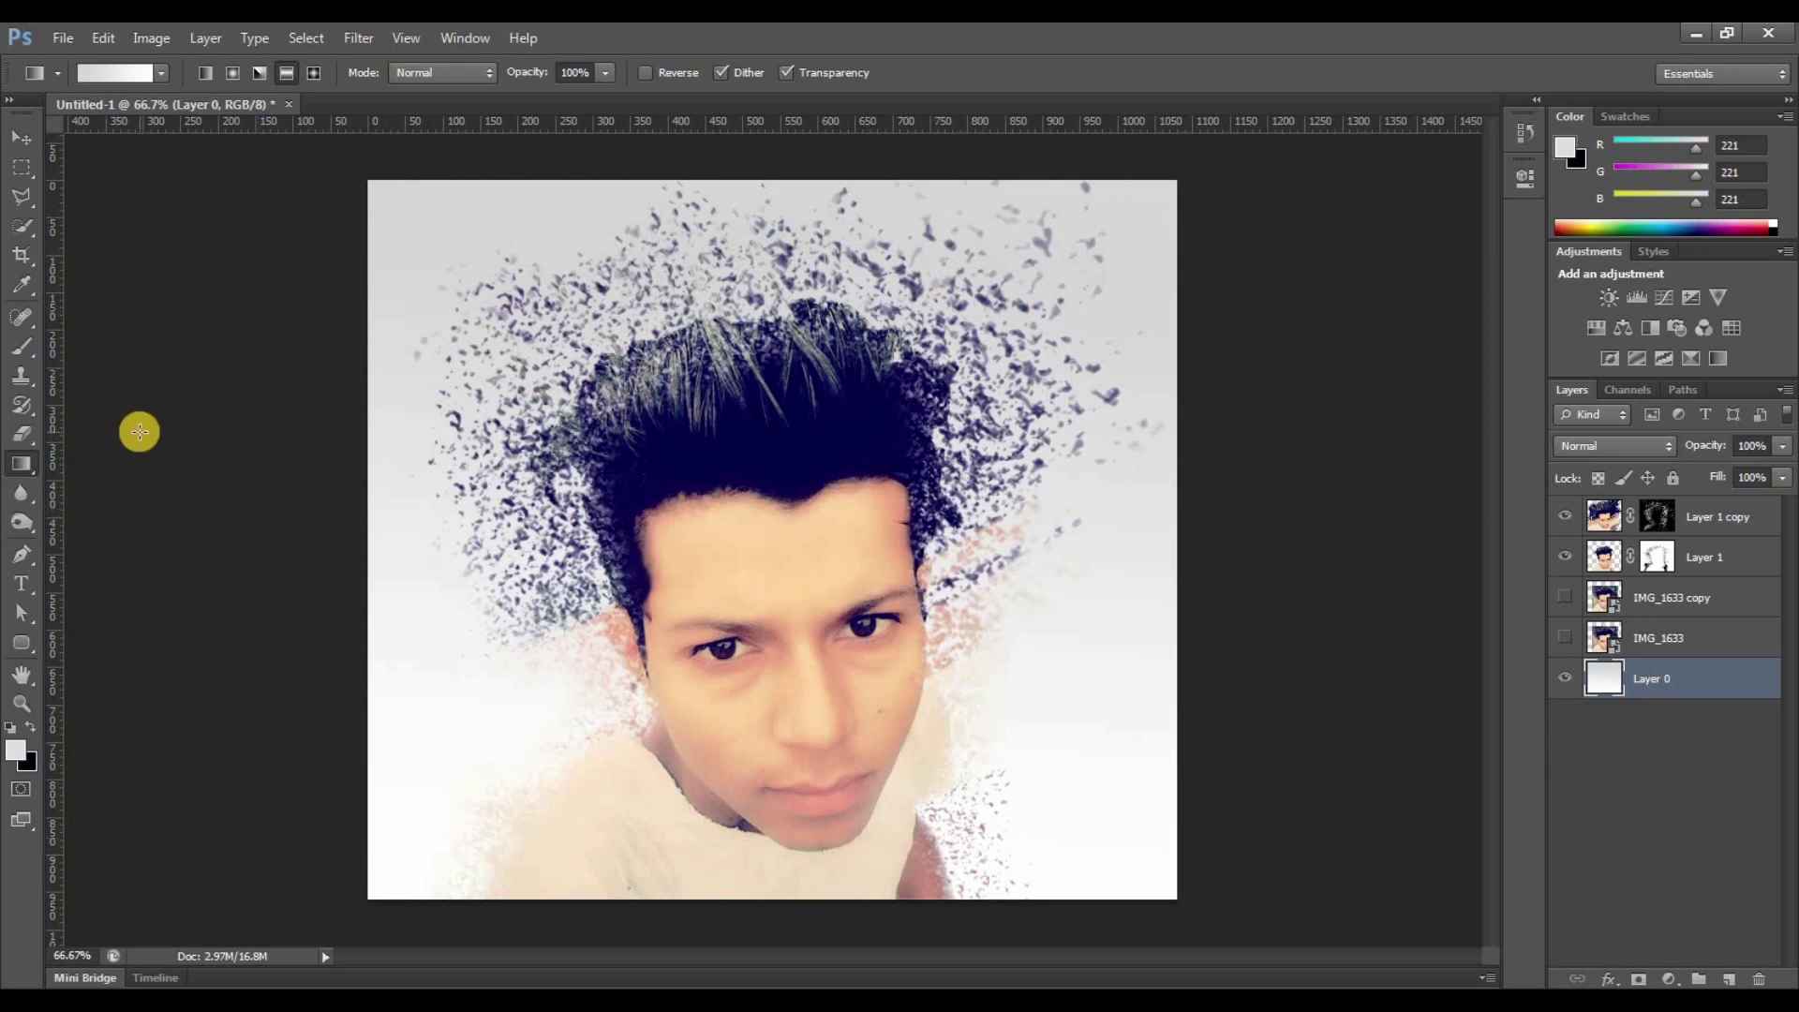
pyautogui.click(1604, 516)
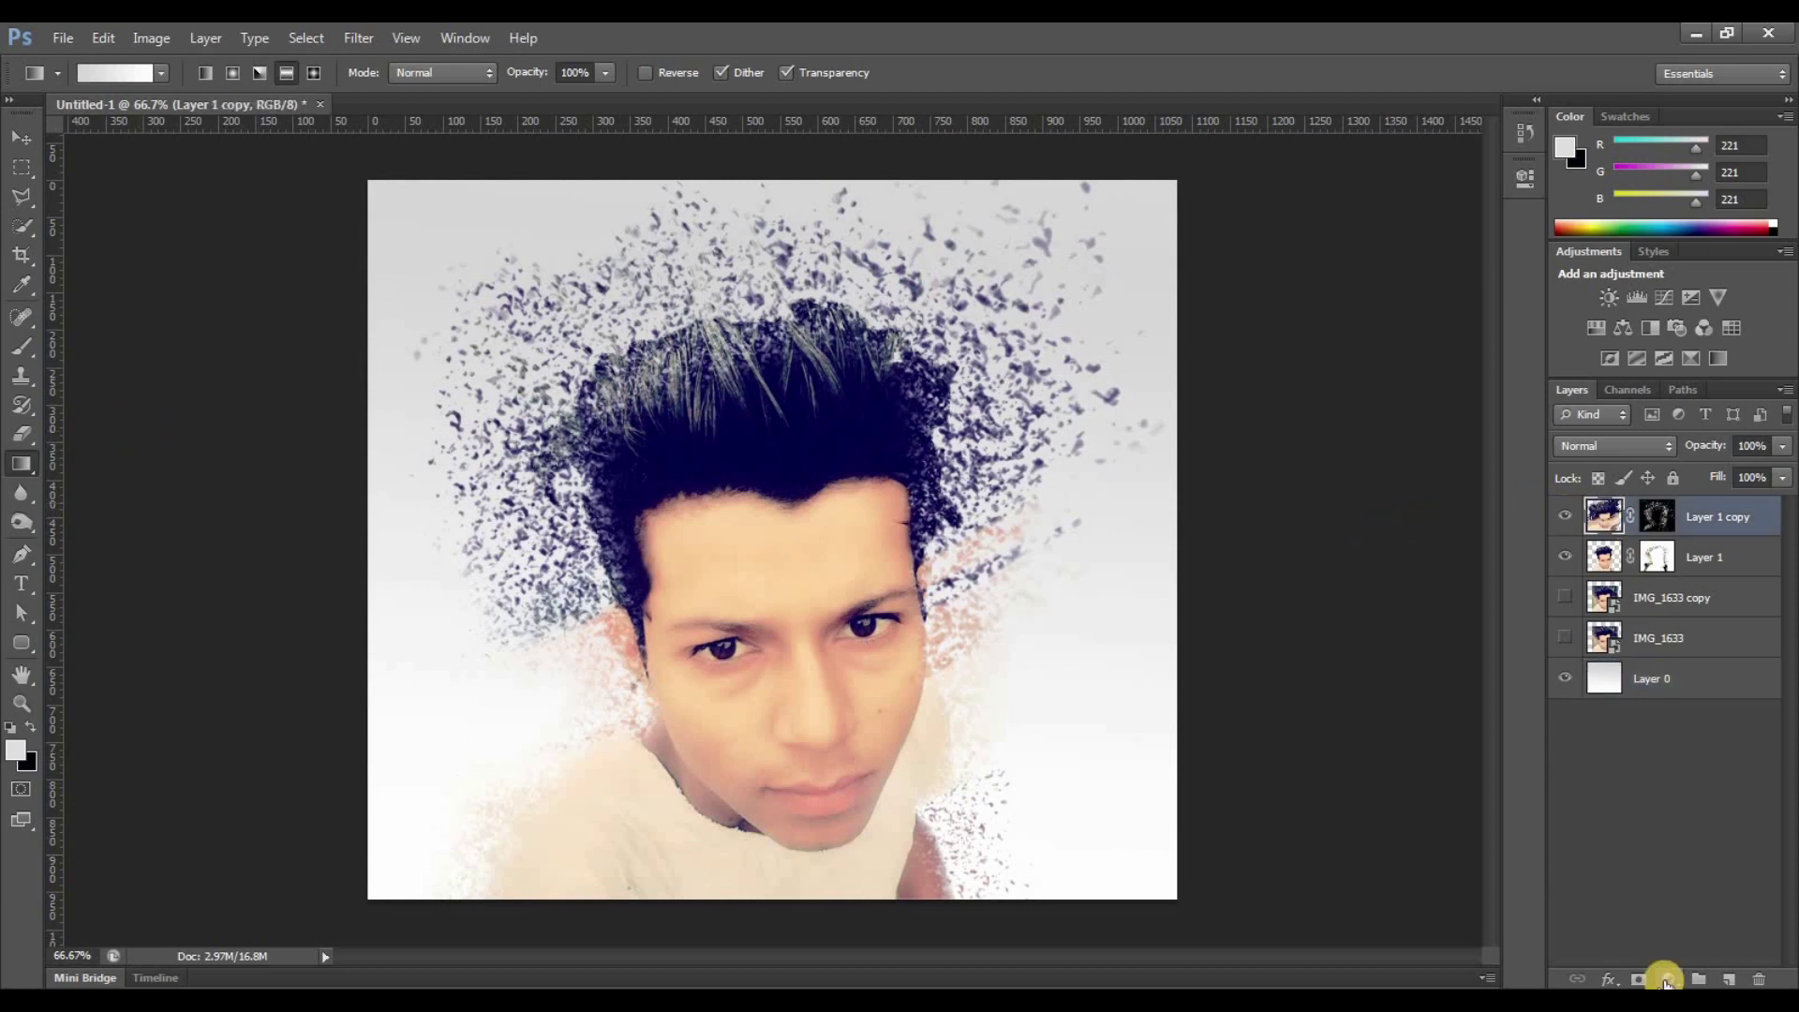